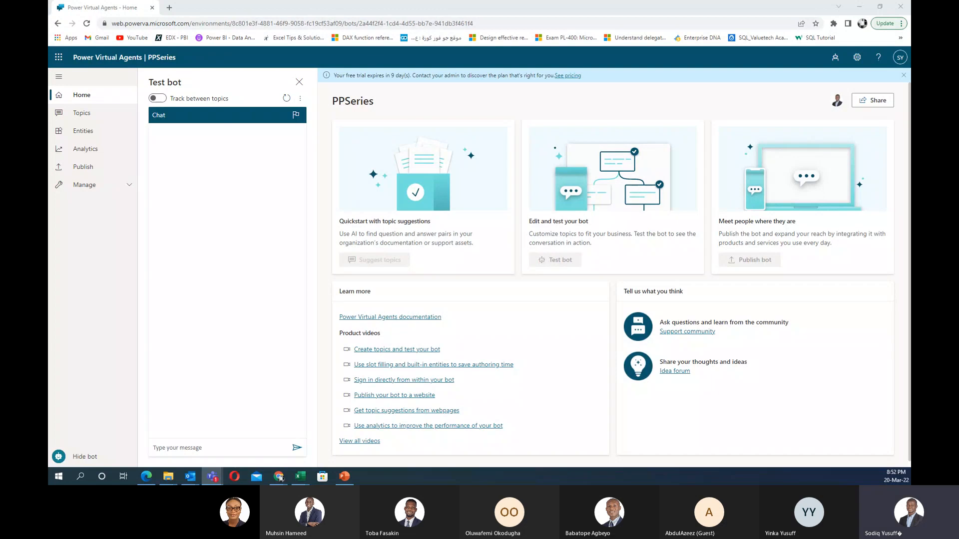
key(super+d)
key(super+d)
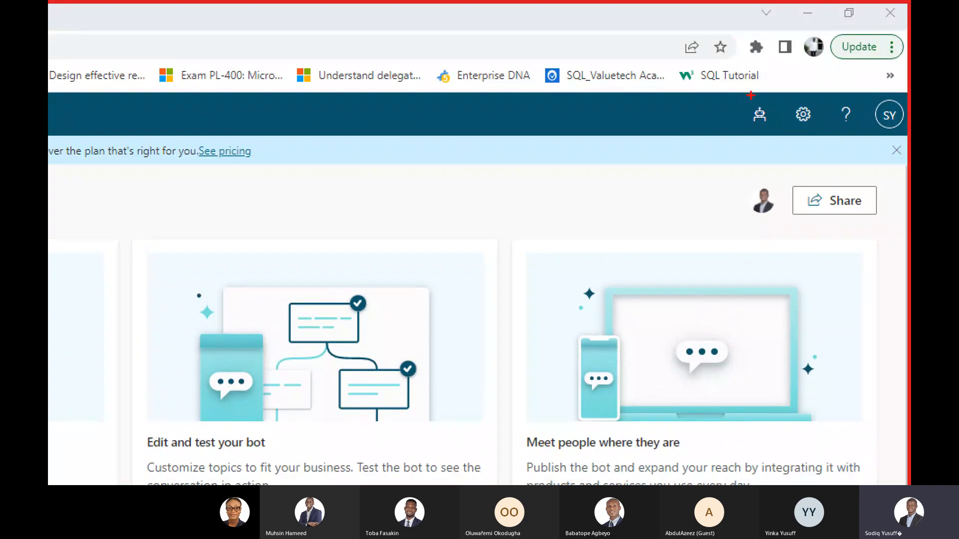
mouse_move(740, 93)
mouse_down()
mouse_move(753, 141)
mouse_move(777, 145)
mouse_up()
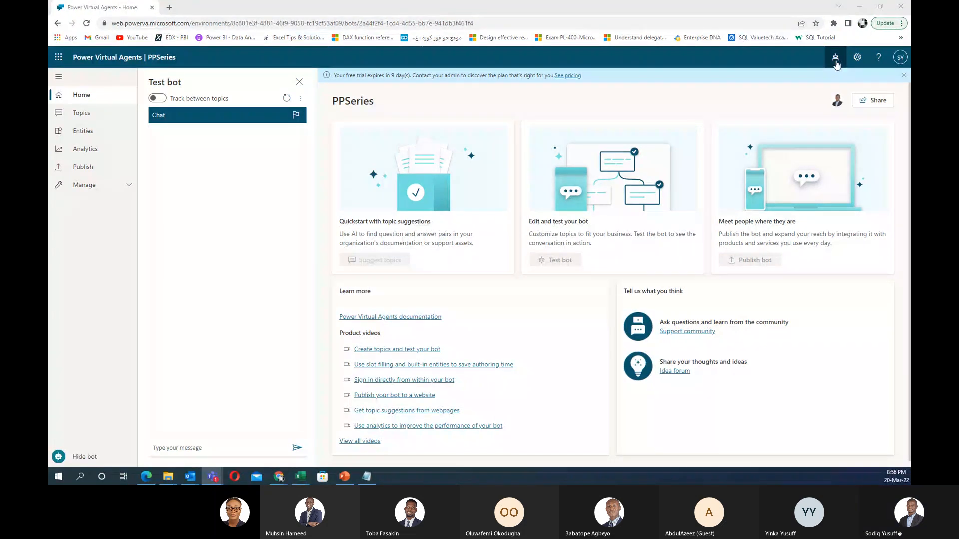
Step: Open the list of bots and review which environments are available, keeping Private selected
click(835, 61)
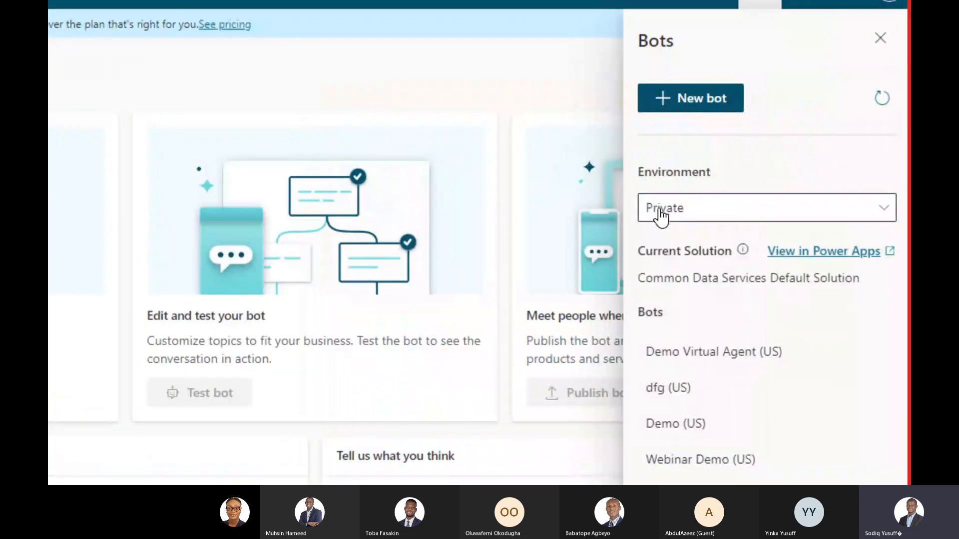
click(887, 217)
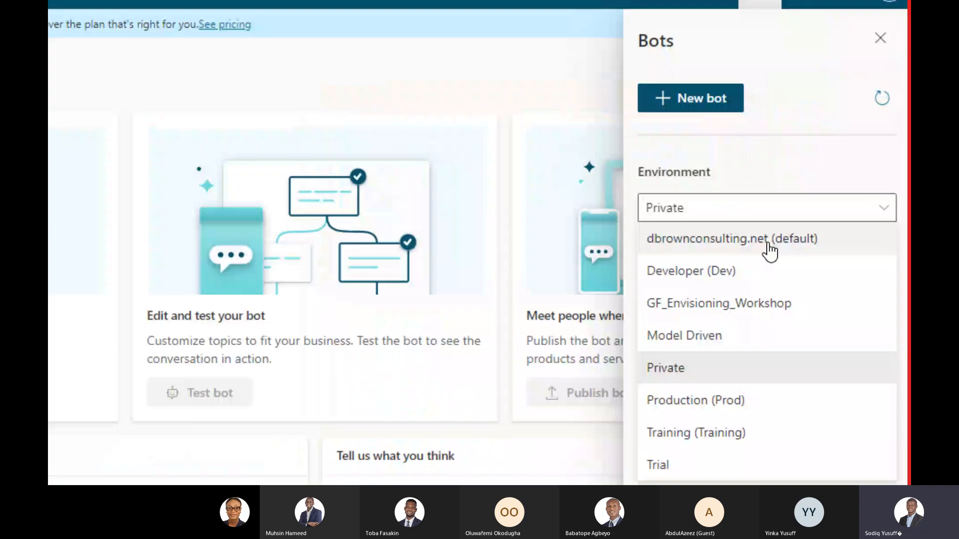
click(670, 220)
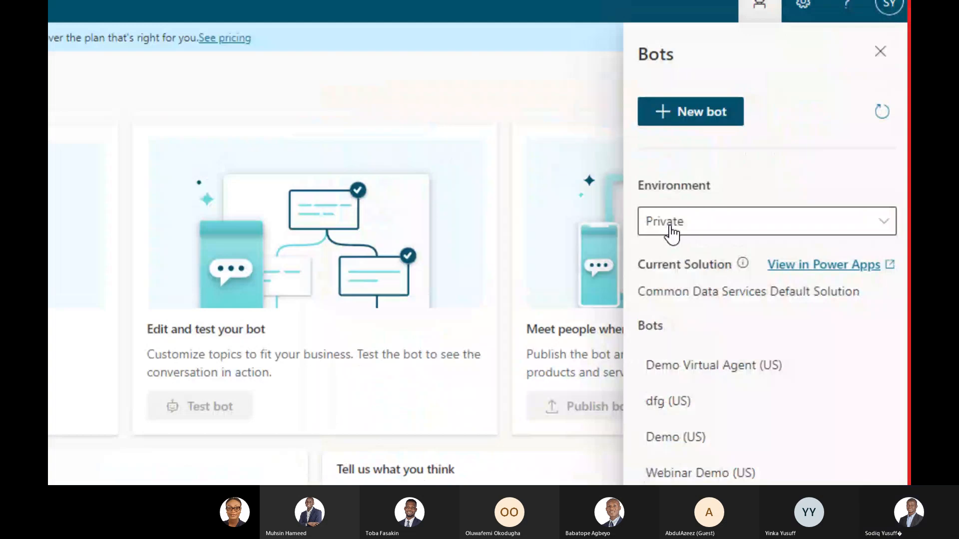
Step: Create a new chatbot named HR Bot that speaks English (US) in the Private environment
click(672, 222)
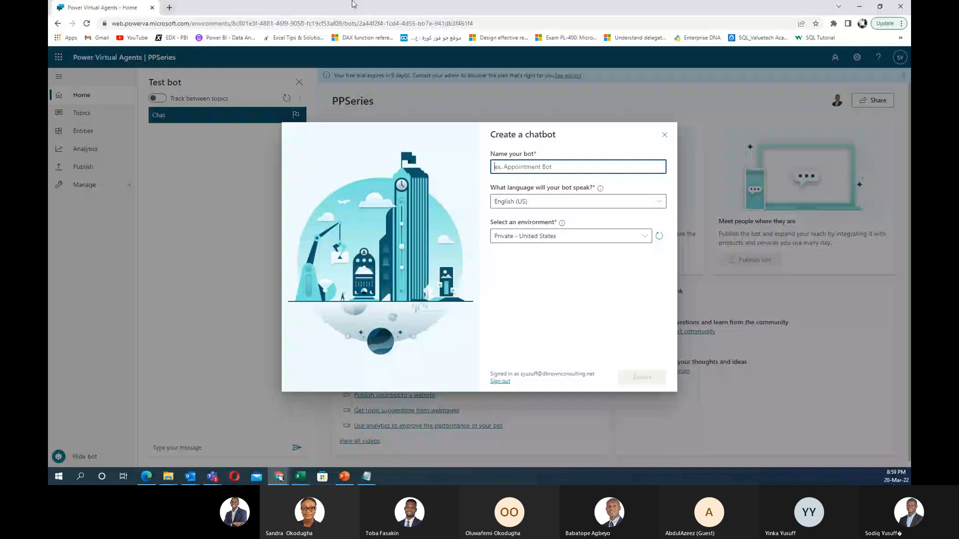
click(354, 4)
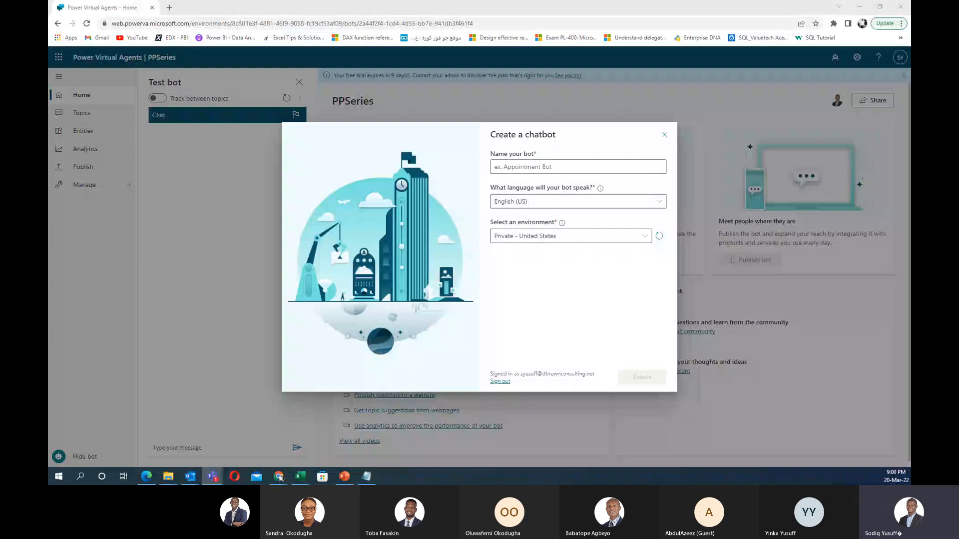
click(523, 168)
text(HR)
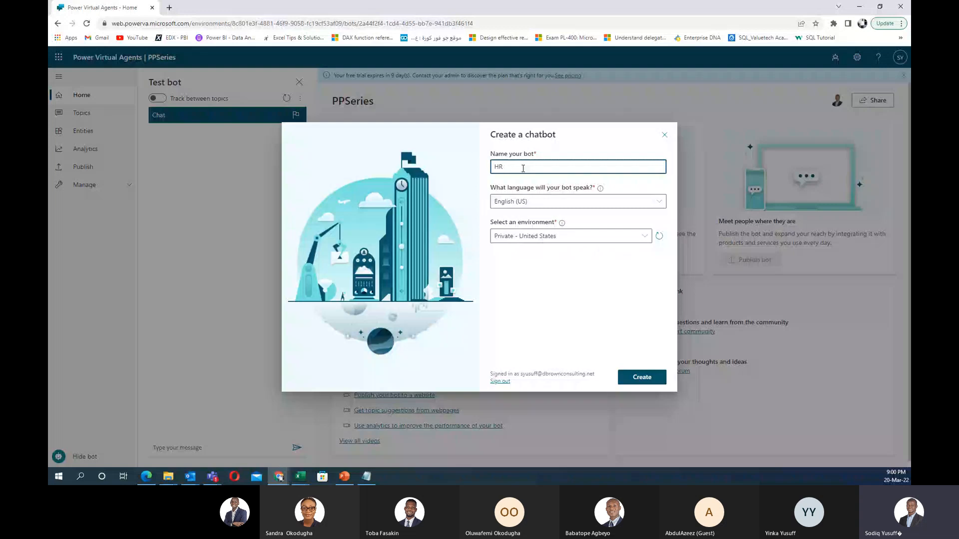
text( Bot)
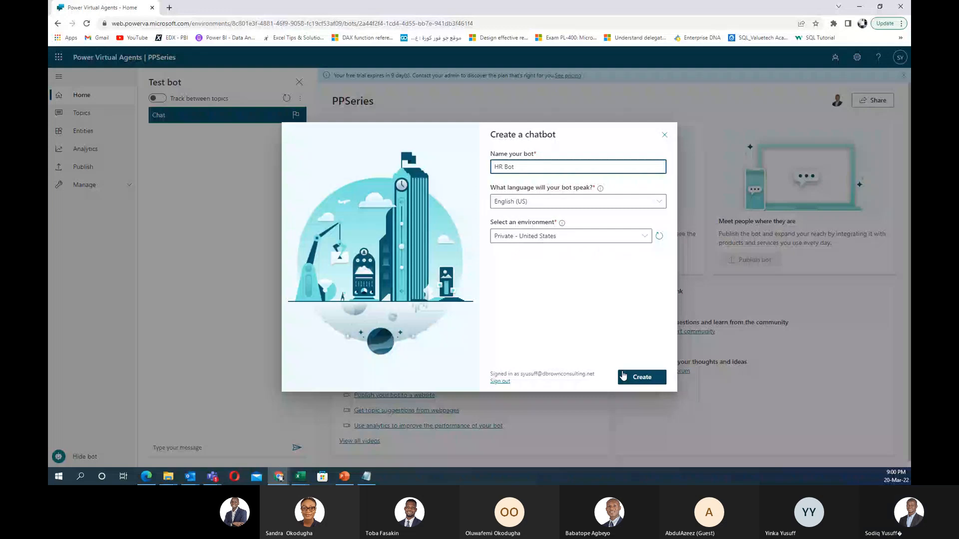
click(625, 377)
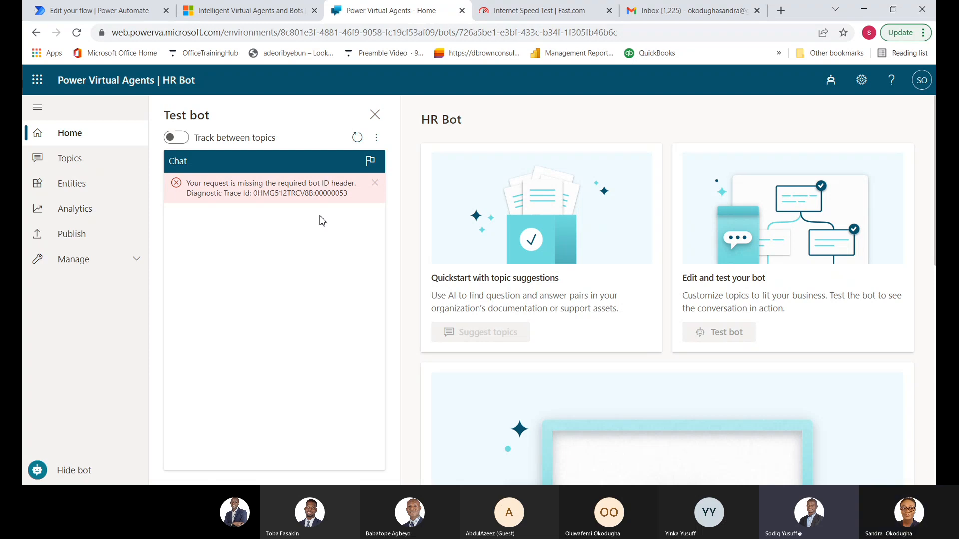
Step: Dismiss the error in the test bot chat and reload the HR Bot page
click(374, 183)
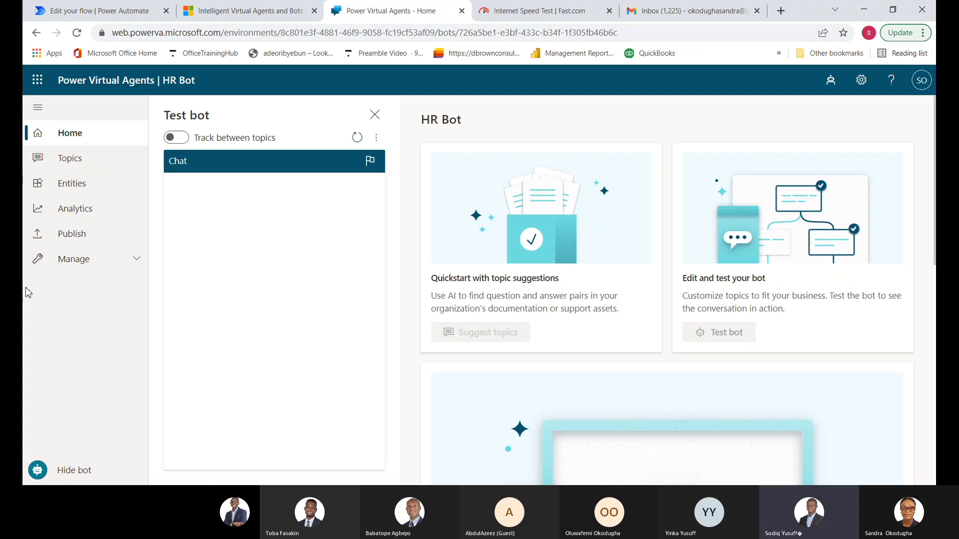
click(77, 33)
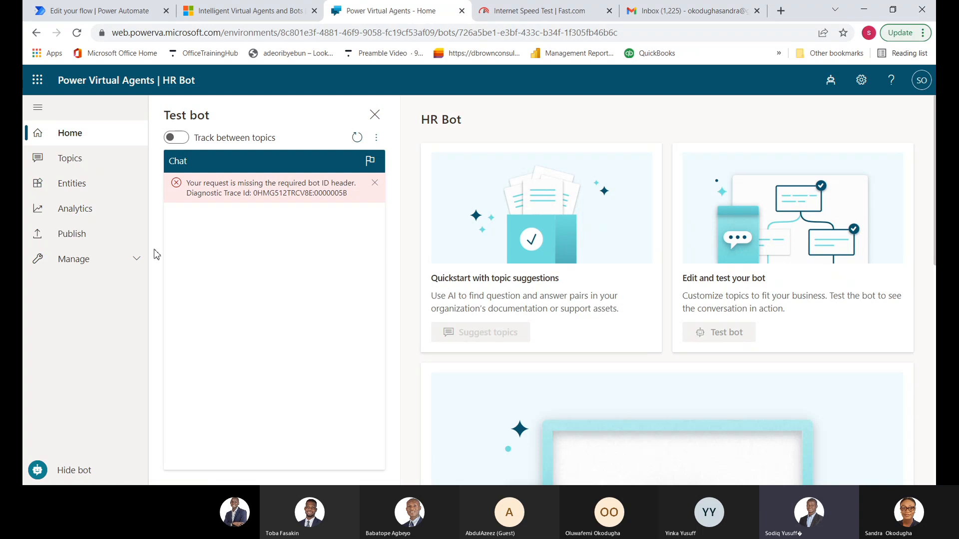
Step: Try to open and reload the HR Bot's management Details page, and return to the home page
click(126, 256)
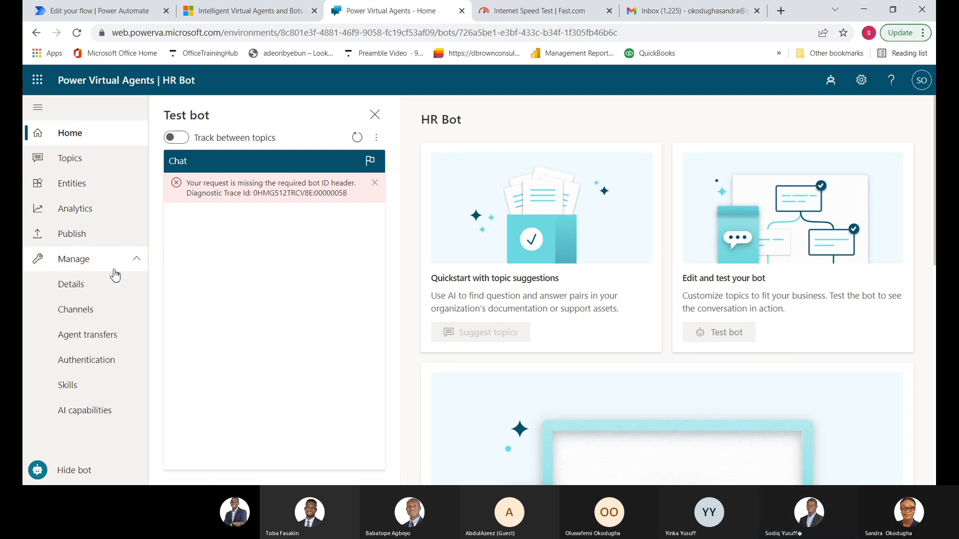
click(101, 299)
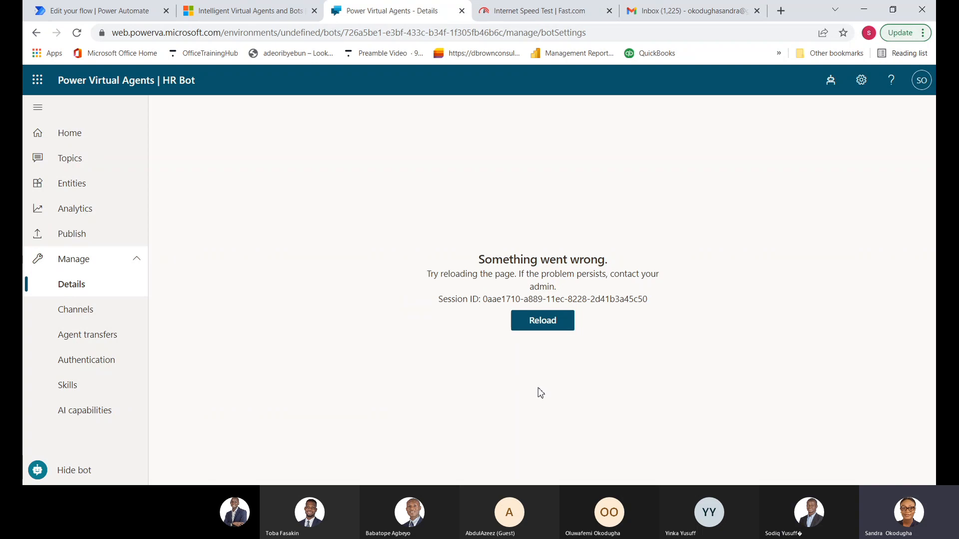
click(549, 324)
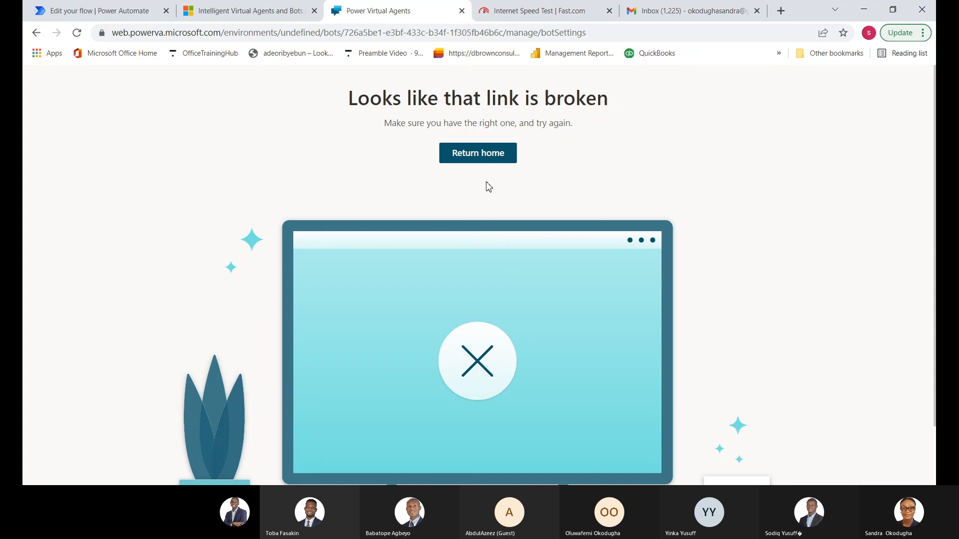
click(502, 155)
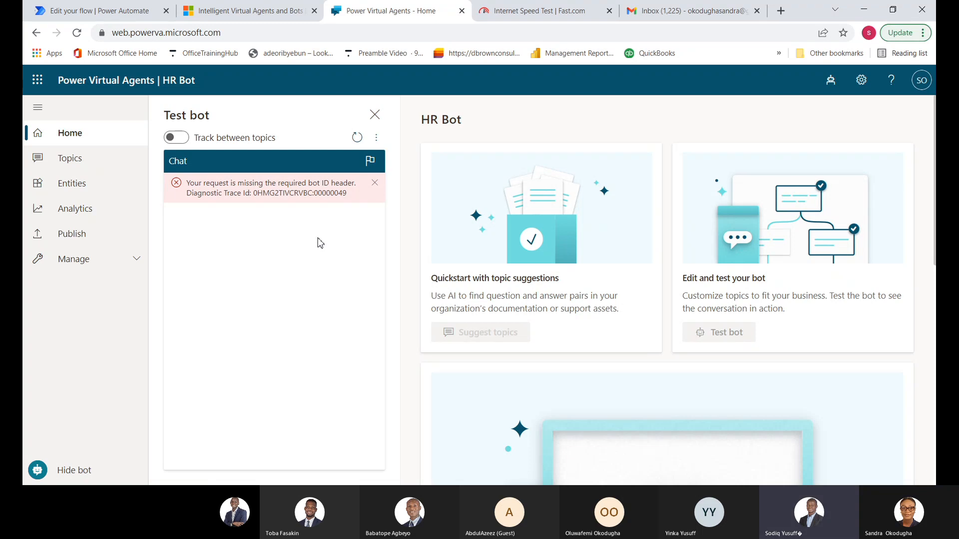
Step: Switch the environment in the bots list from Private to Trial
click(824, 92)
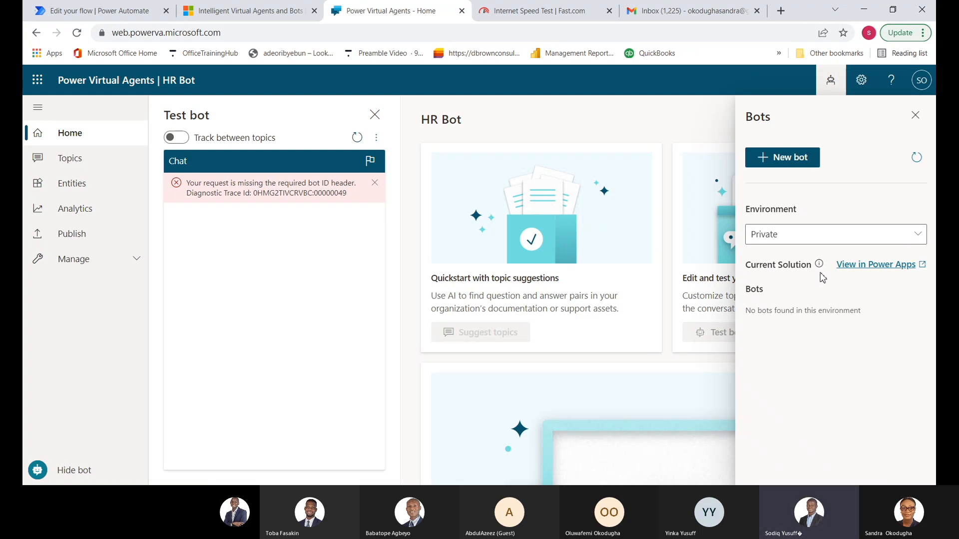
click(852, 244)
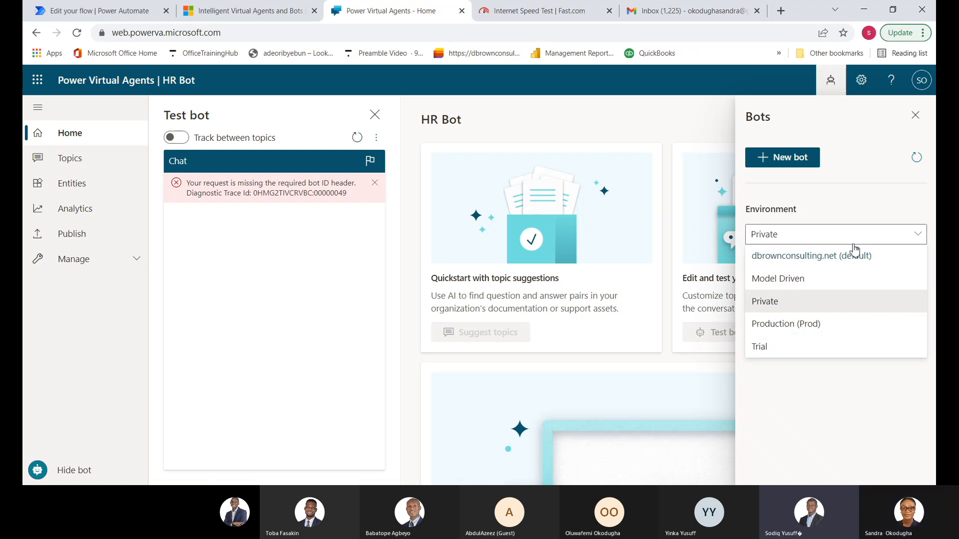
click(768, 354)
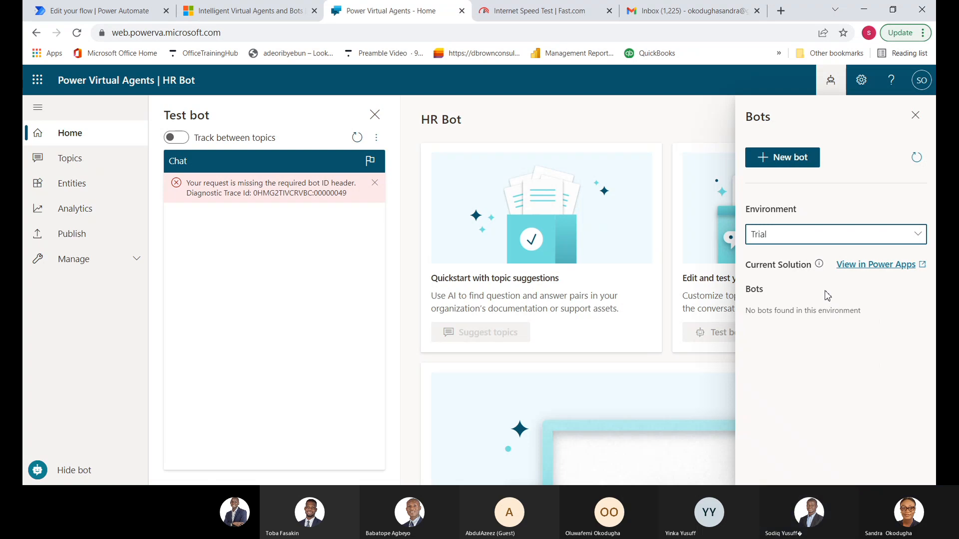
Step: Try to create a new chatbot named HR Bot with language English (US) in the Trial environment
click(808, 168)
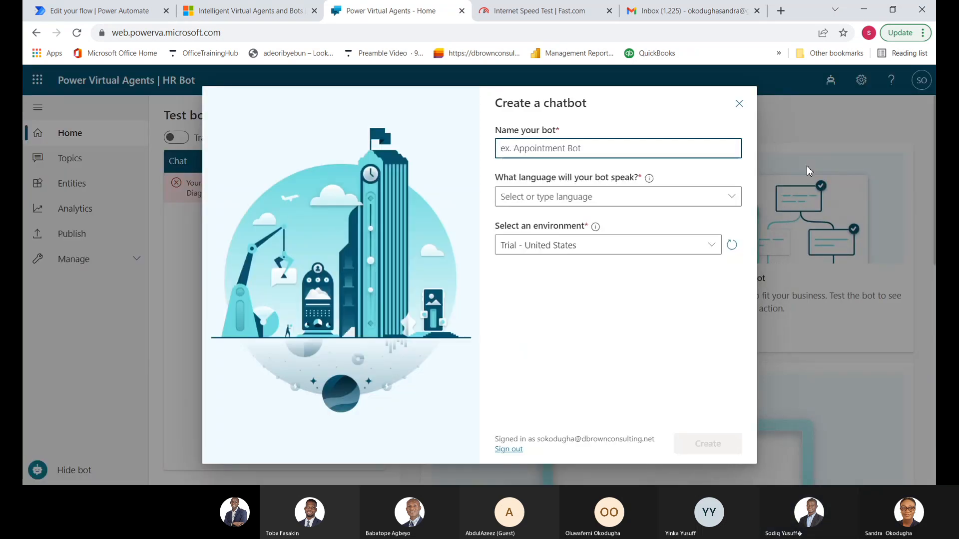
text(HR b)
key(BackSpace)
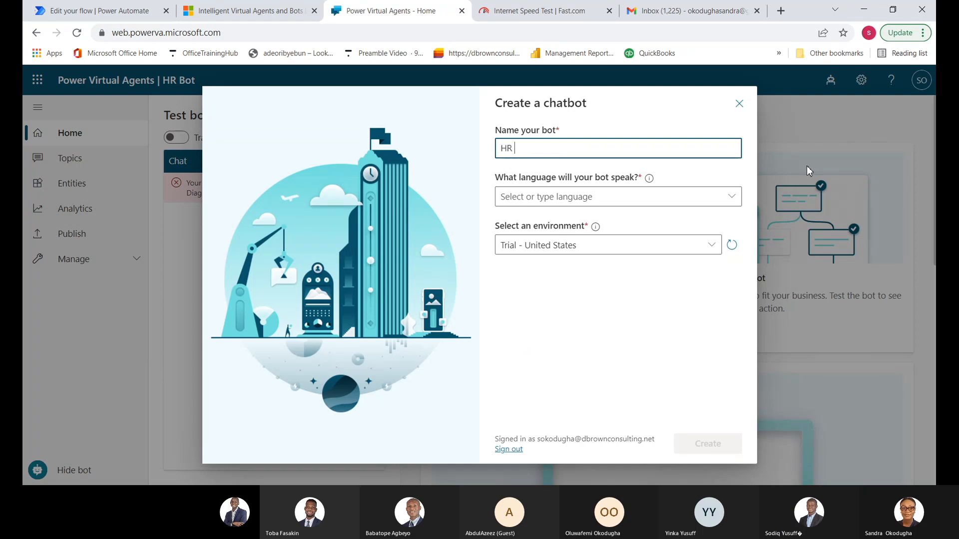
text(Bot)
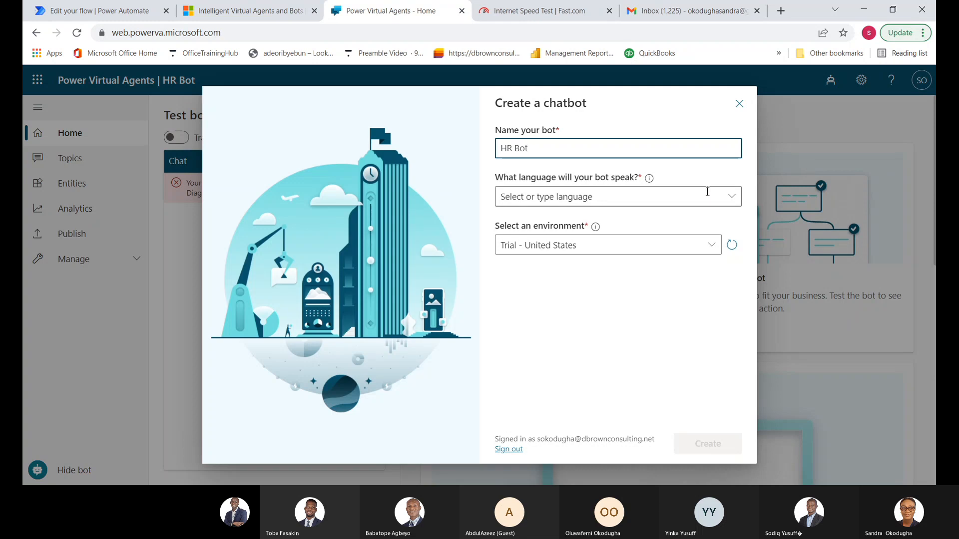
click(729, 196)
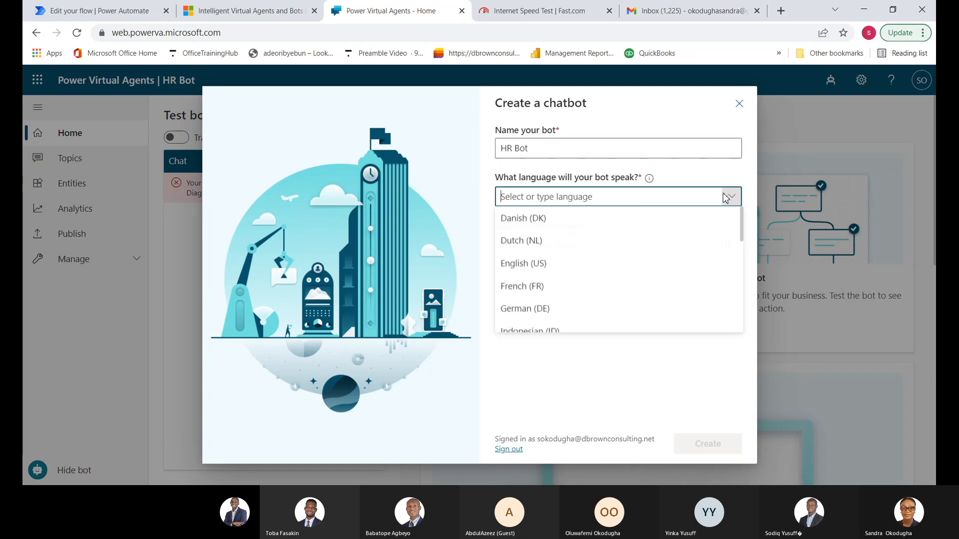
click(602, 267)
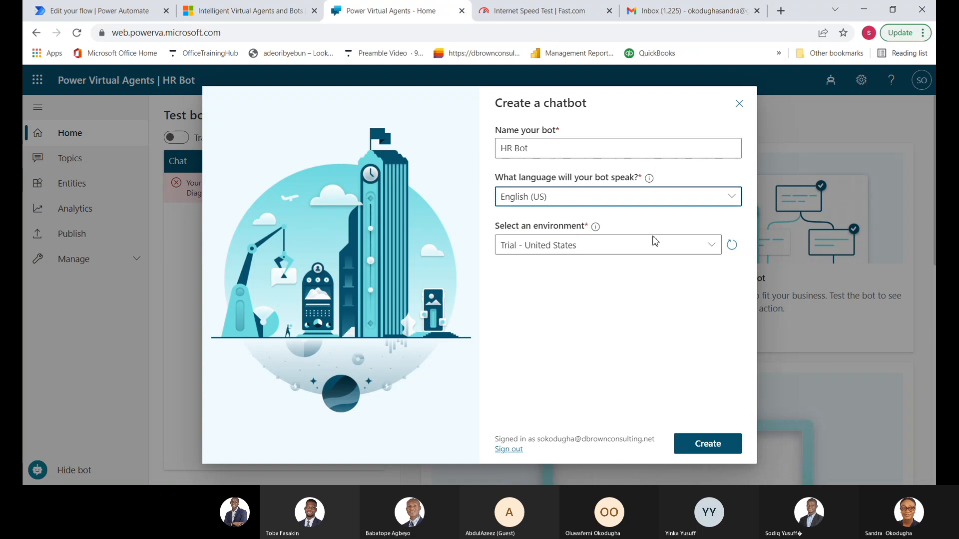
click(714, 447)
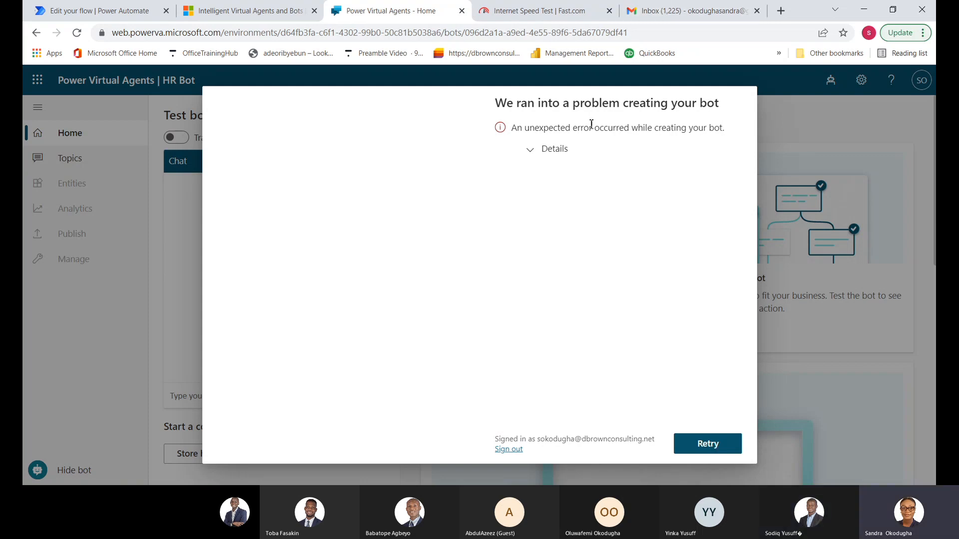
Step: Expand the details of the bot creation error and retry the creation
click(555, 149)
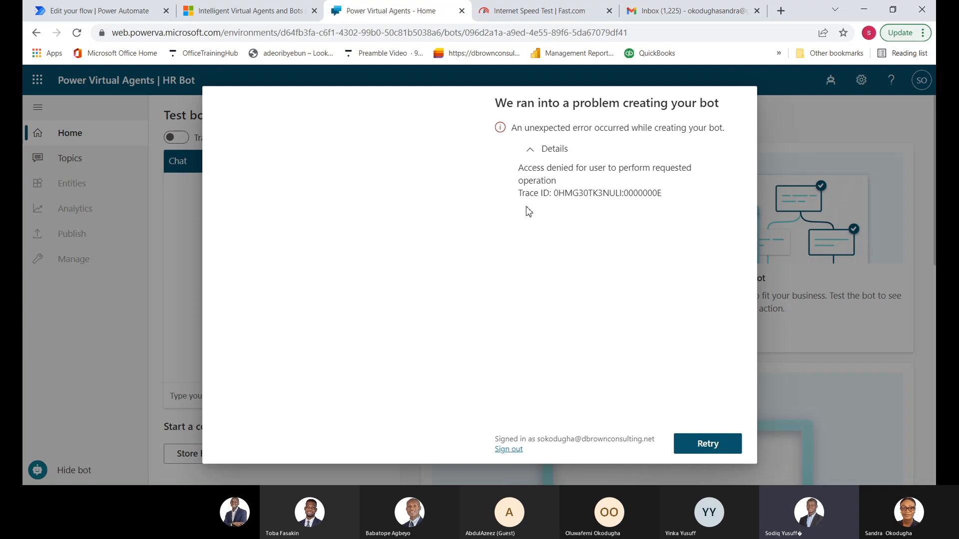
click(702, 443)
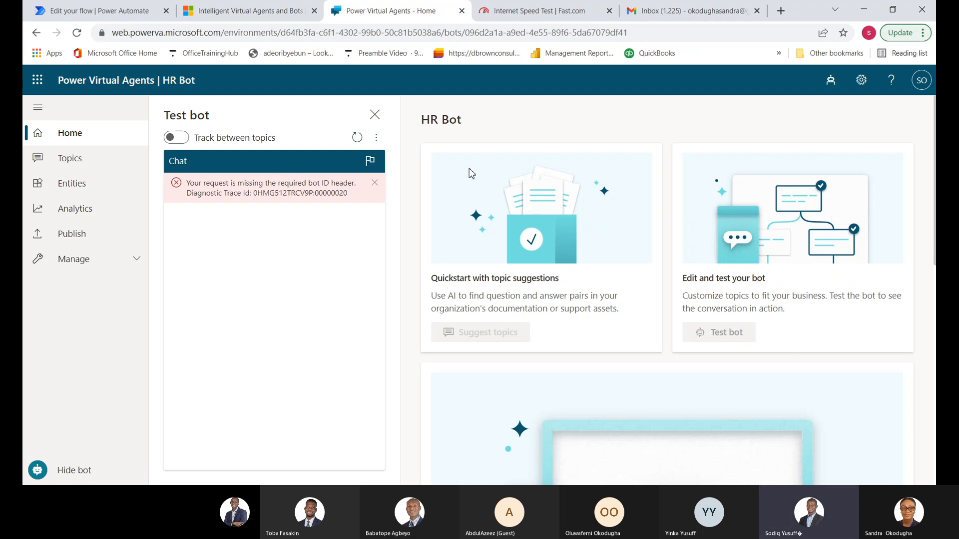
Step: Check the general settings and the list of bots
click(862, 82)
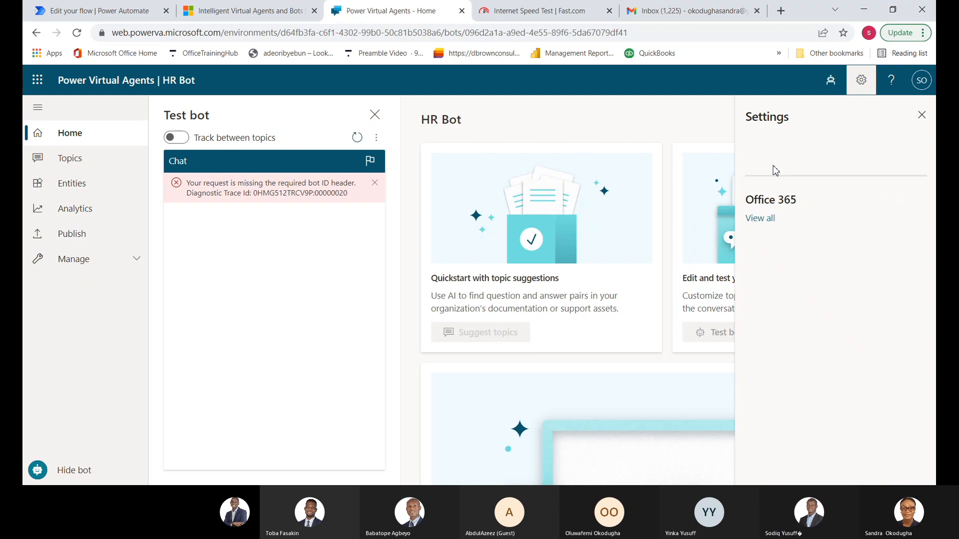
click(826, 76)
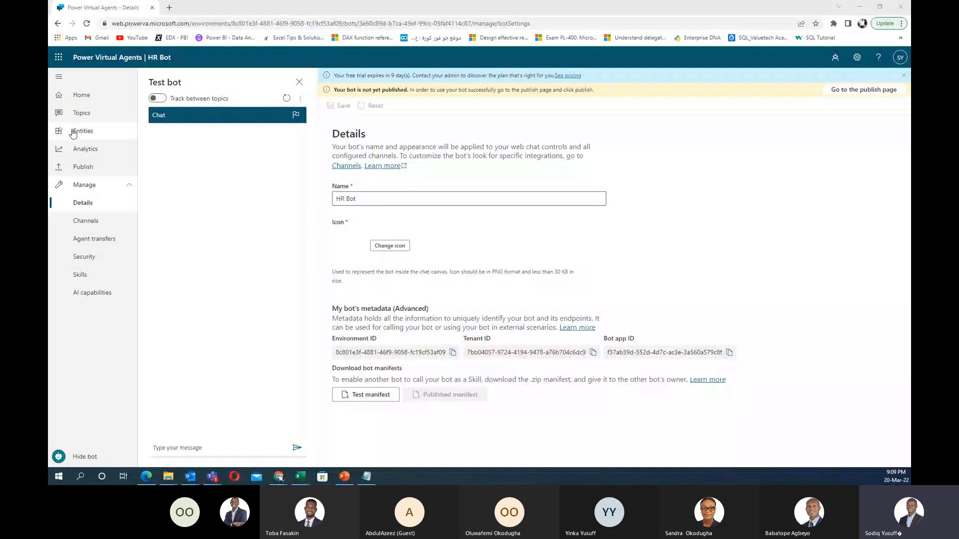
Step: Return to the HR Bot's home page and open its list of topics
click(82, 97)
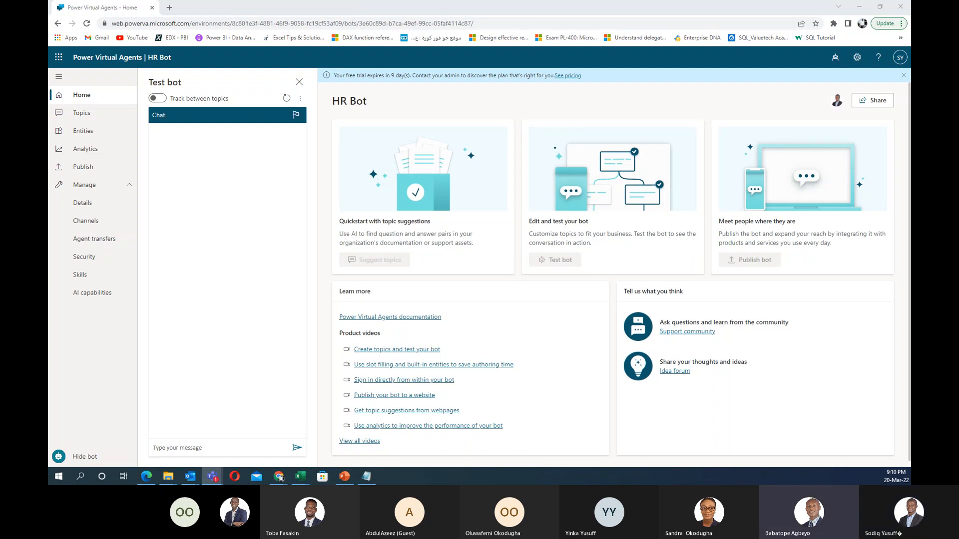
click(78, 116)
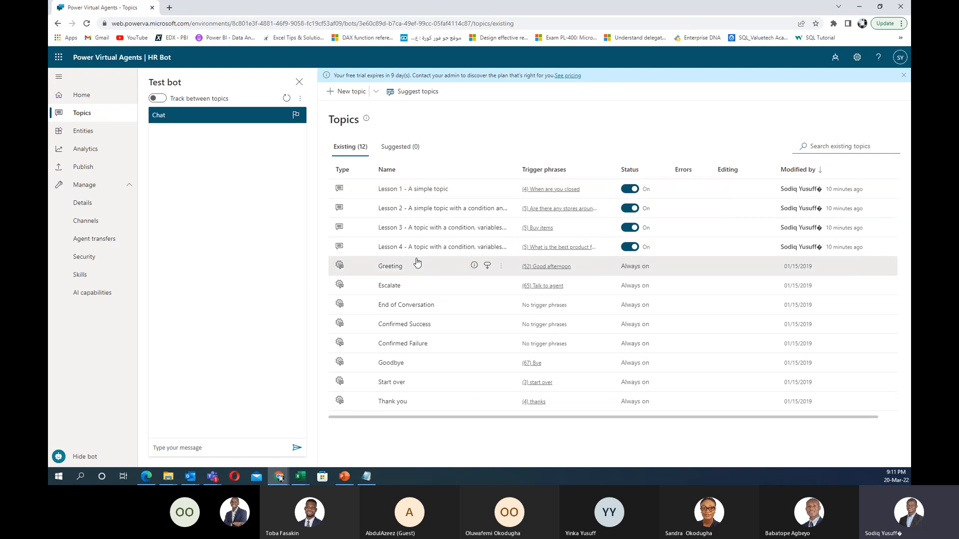
Step: Look at the blank new-topic editor and the Suggest topics dialog, closing each of them
click(338, 96)
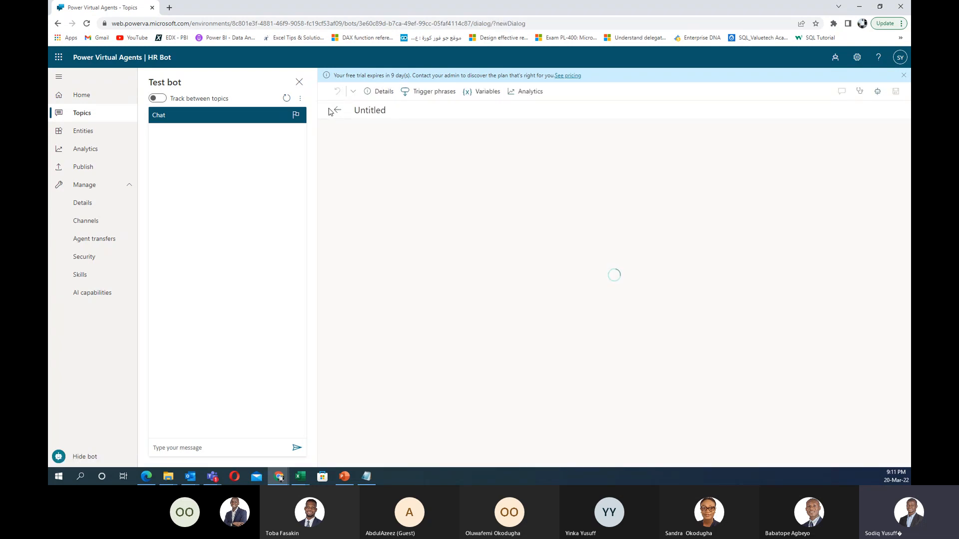
click(336, 111)
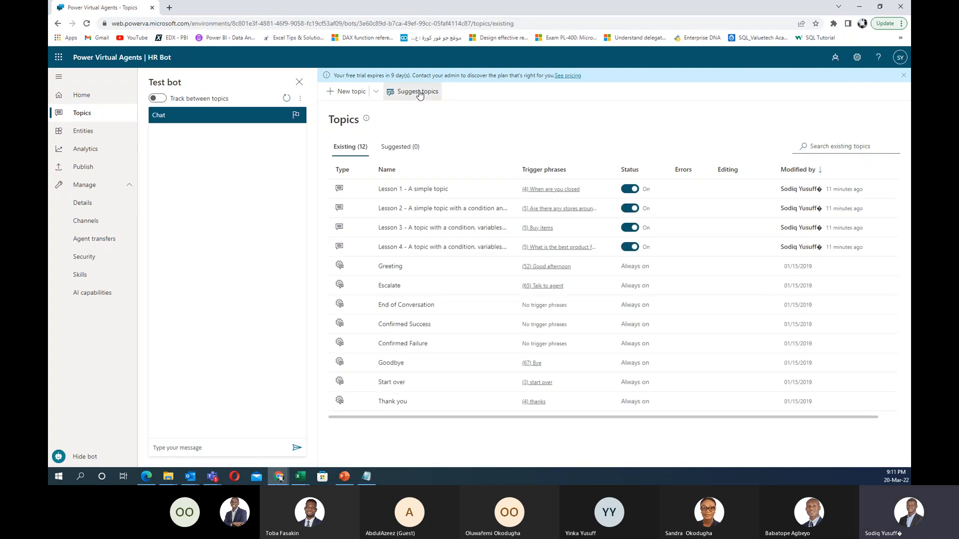
click(418, 93)
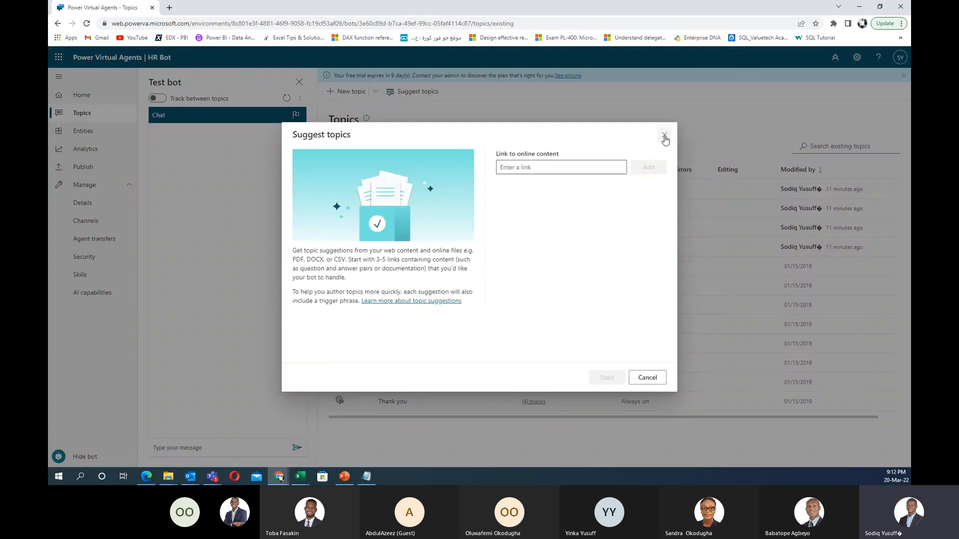
click(664, 135)
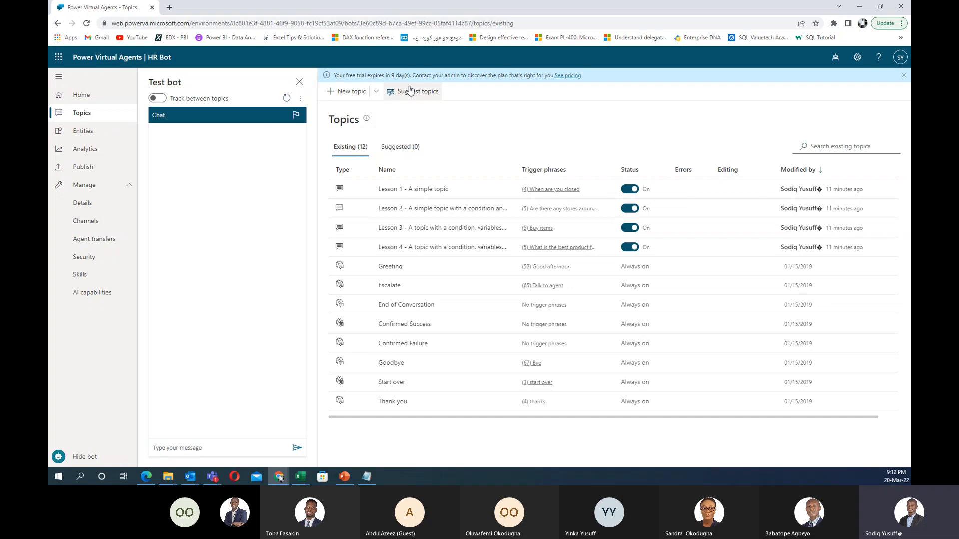
Step: Open the Suggest topics dialog again, check its field for a link to online content, and close it
click(411, 91)
click(576, 166)
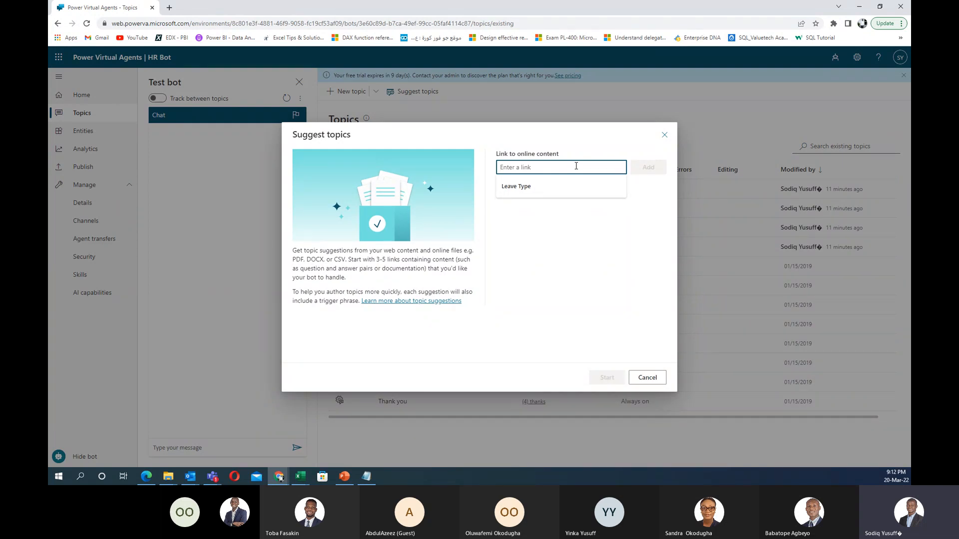
click(665, 135)
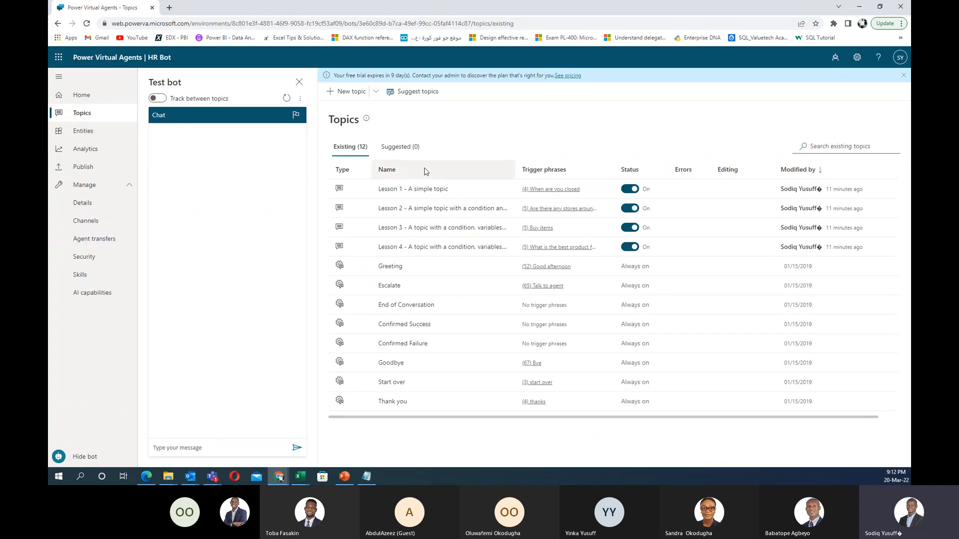
Step: Open the Greeting topic and look through its trigger phrases and messages
click(389, 270)
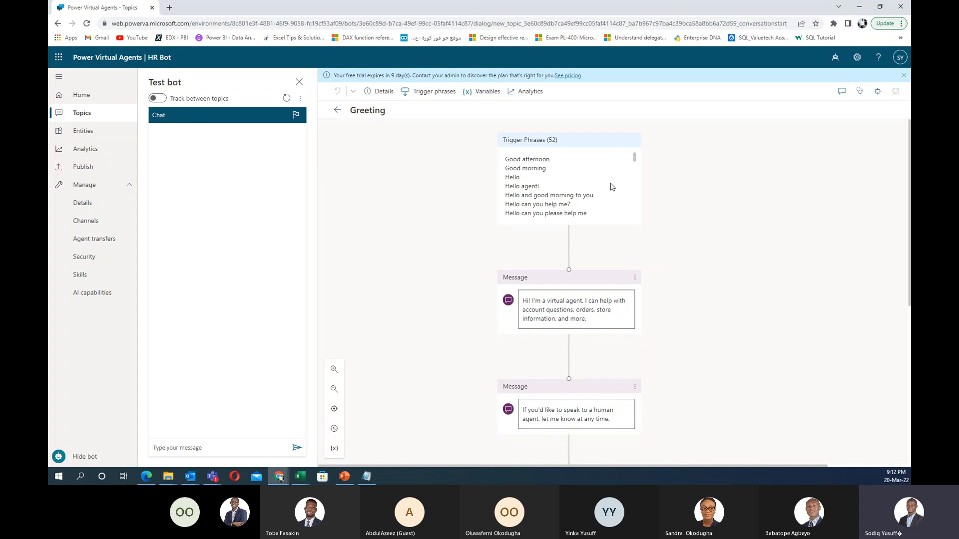
click(337, 114)
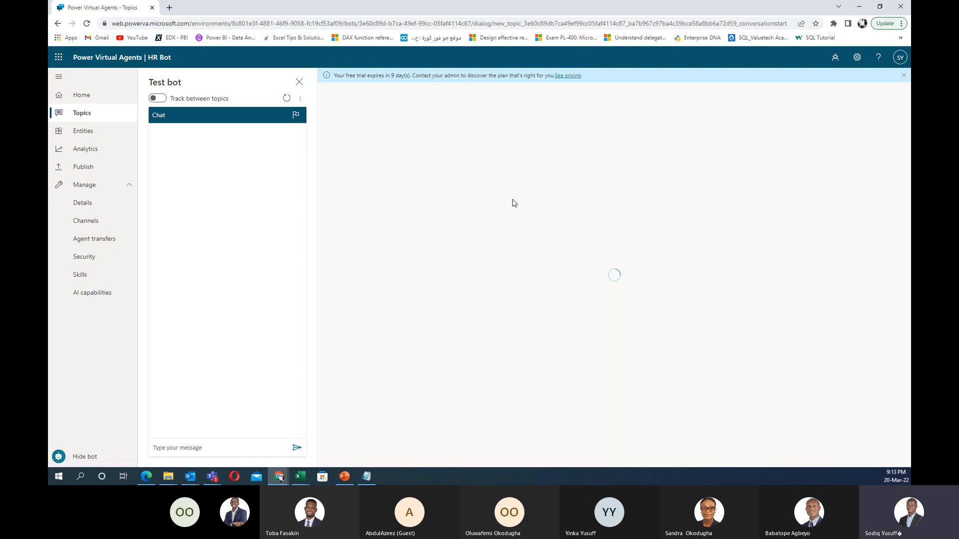
scroll(580, 159, down, 5)
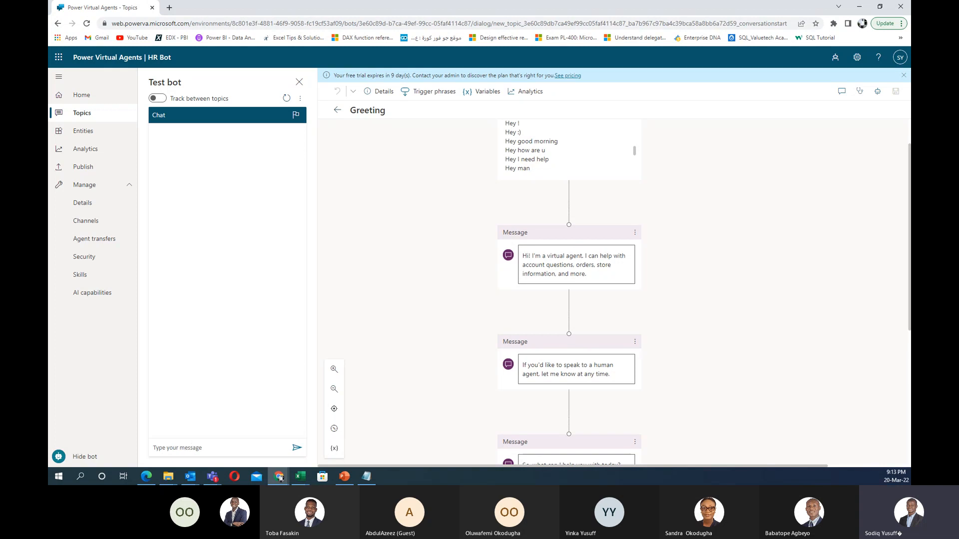
Step: Send the message "Hi" to the bot in the test chat
click(191, 449)
text(H)
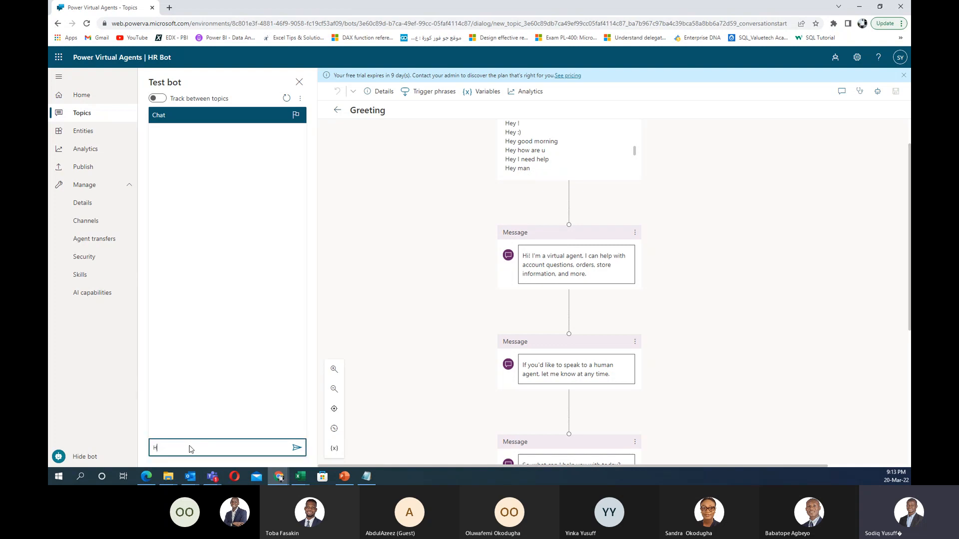
text(i)
key(Return)
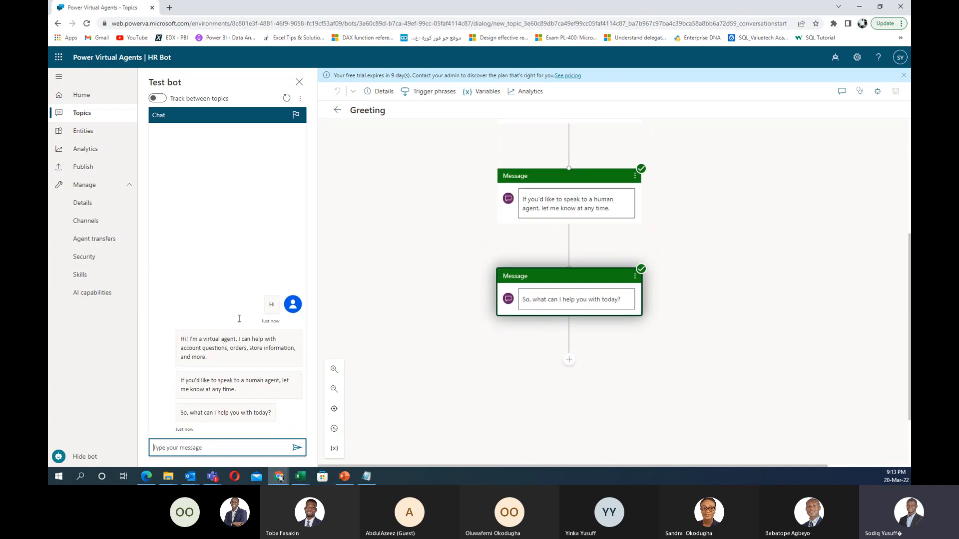
Step: Compare the test chat's replies with the highlighted nodes of the Greeting topic, and return to the list of topics
scroll(476, 345, up, 3)
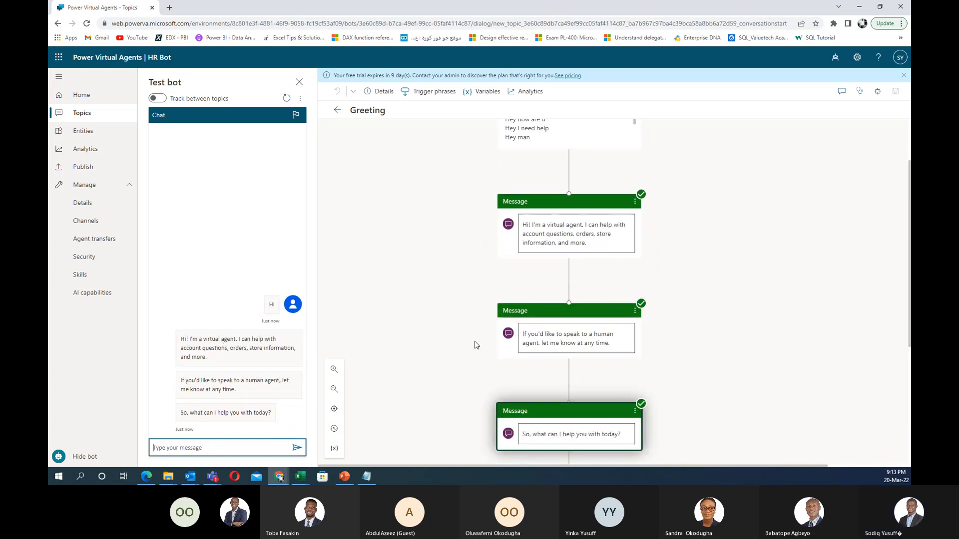
scroll(476, 345, up, 1)
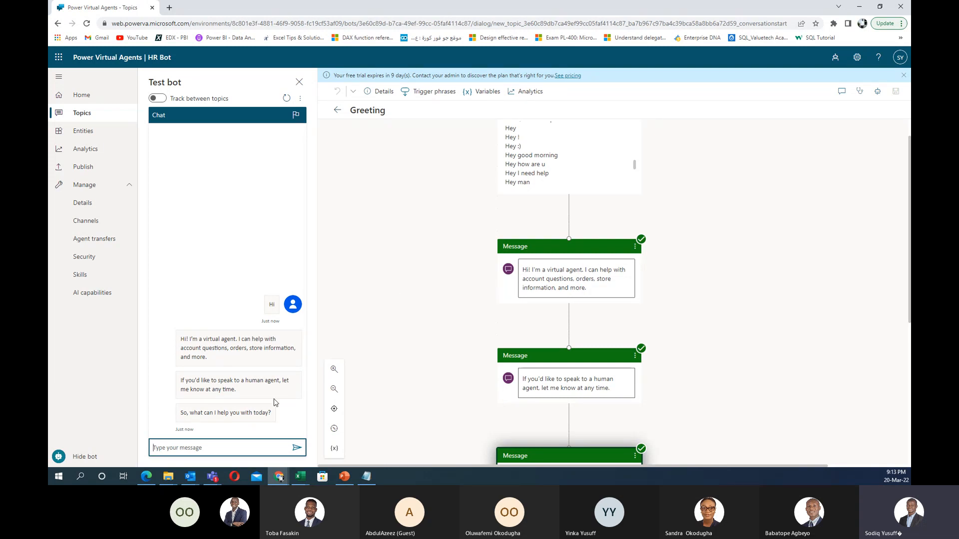
scroll(575, 232, up, 1)
scroll(589, 186, up, 2)
scroll(590, 186, down, 1)
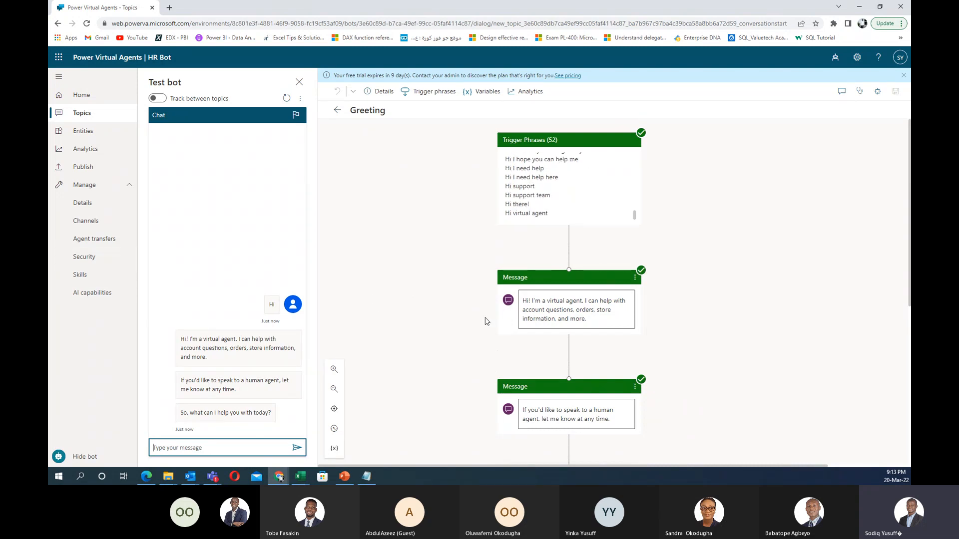
click(334, 114)
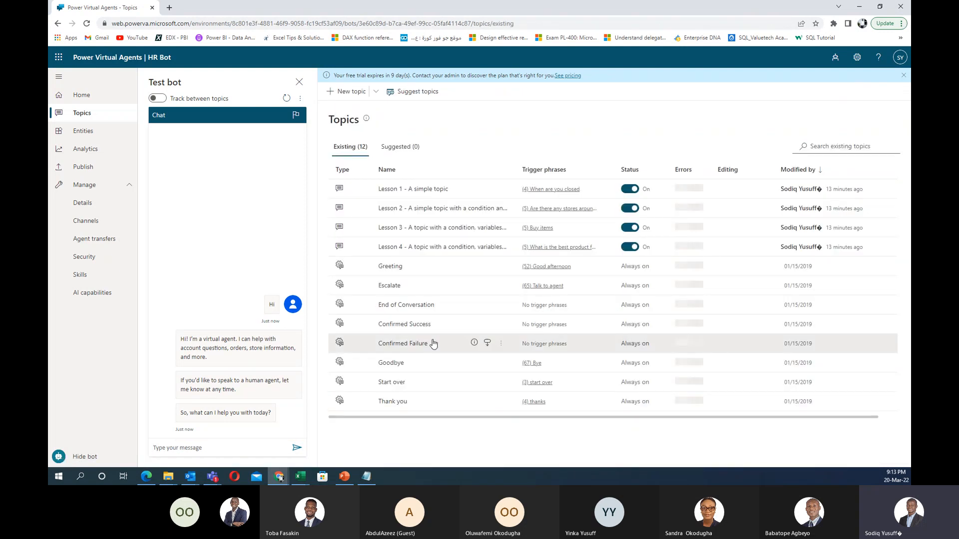
Step: Reopen the Greeting topic and read its trigger phrases from the first to the last, along with its messages
click(384, 270)
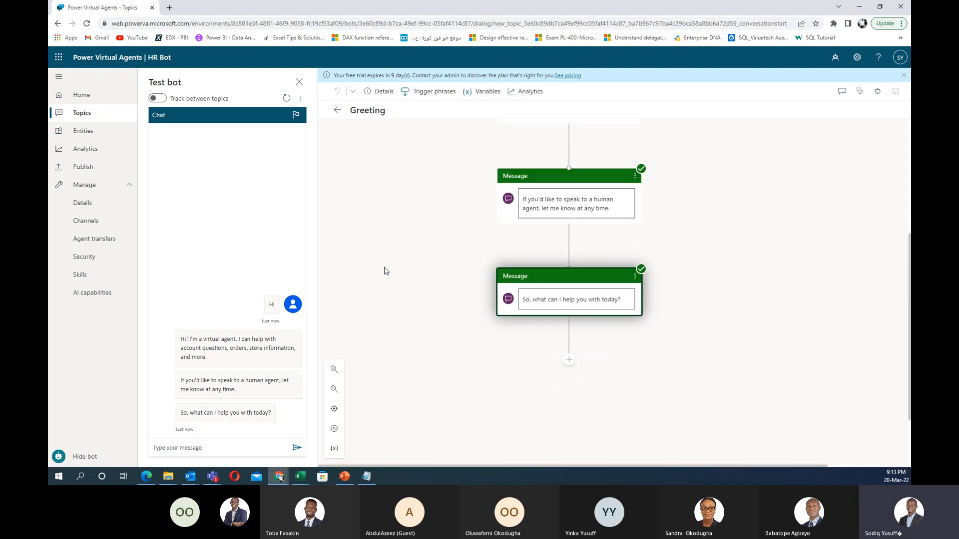
scroll(412, 269, up, 3)
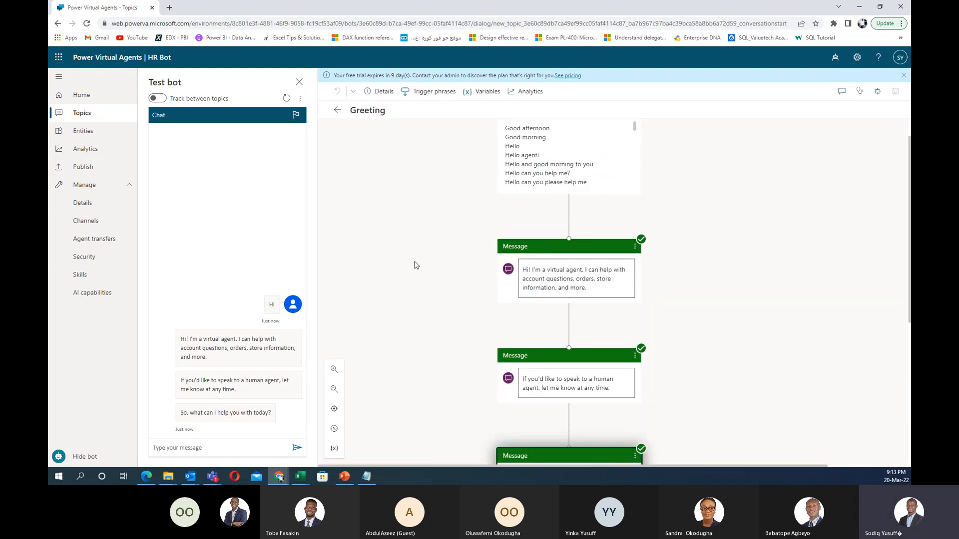
scroll(416, 266, up, 1)
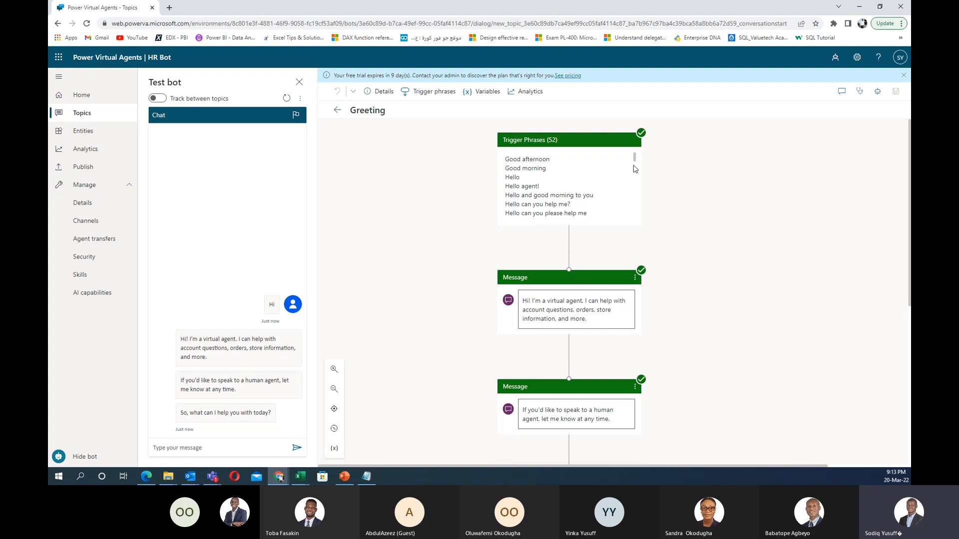
drag(634, 156, 638, 231)
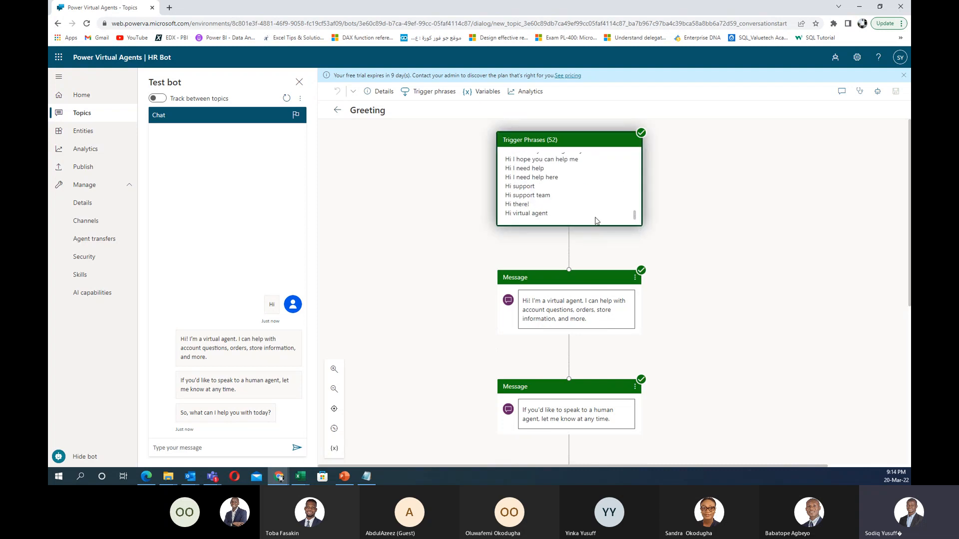
scroll(600, 219, up, 5)
scroll(601, 222, up, 4)
scroll(598, 265, down, 2)
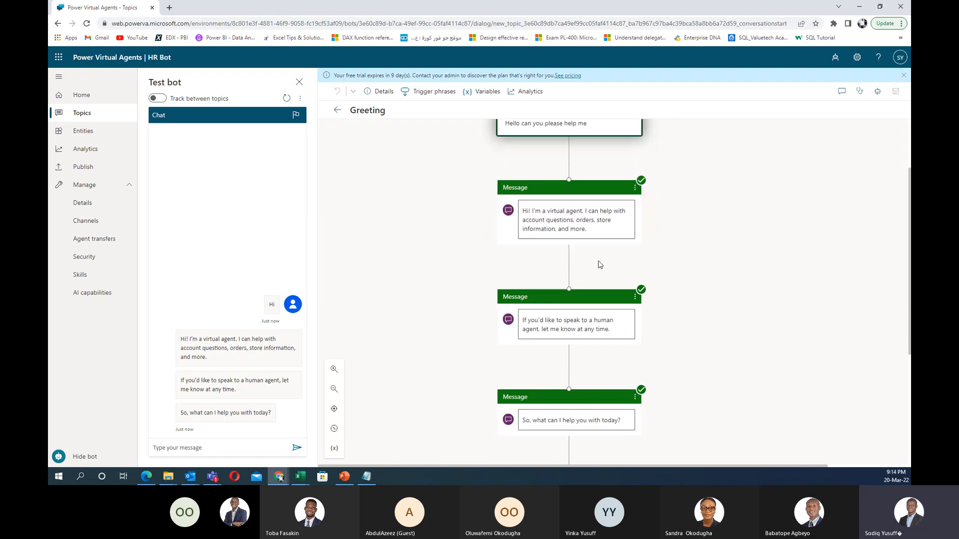
Step: Examine the text of the Greeting topic's first message alongside the trigger phrases, leaving it unedited
click(621, 234)
click(728, 238)
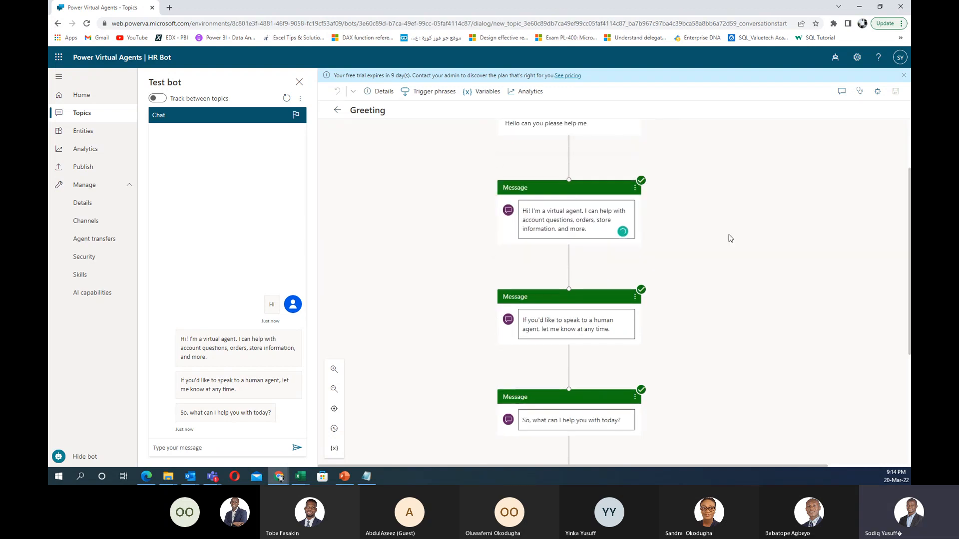
triple_click(587, 231)
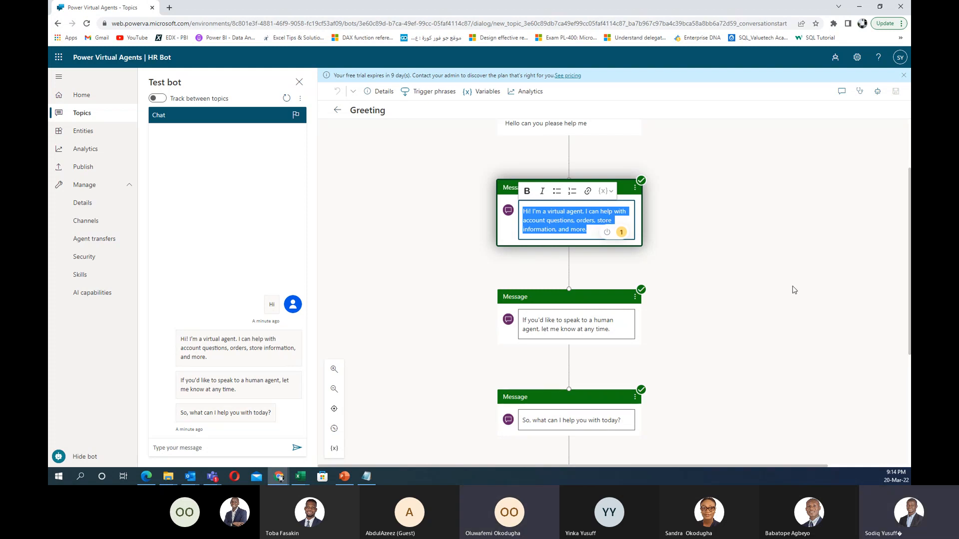
scroll(759, 288, up, 2)
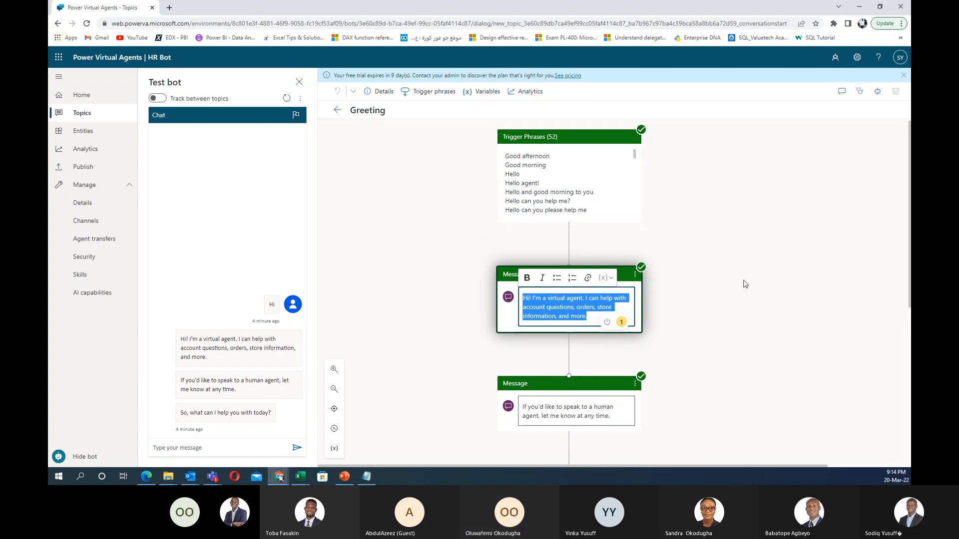
scroll(745, 283, down, 2)
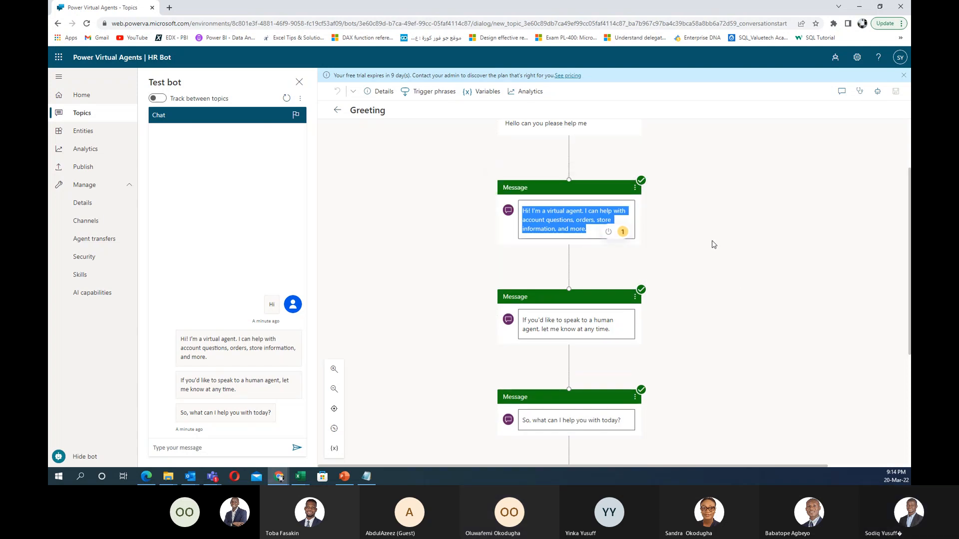
scroll(466, 278, up, 2)
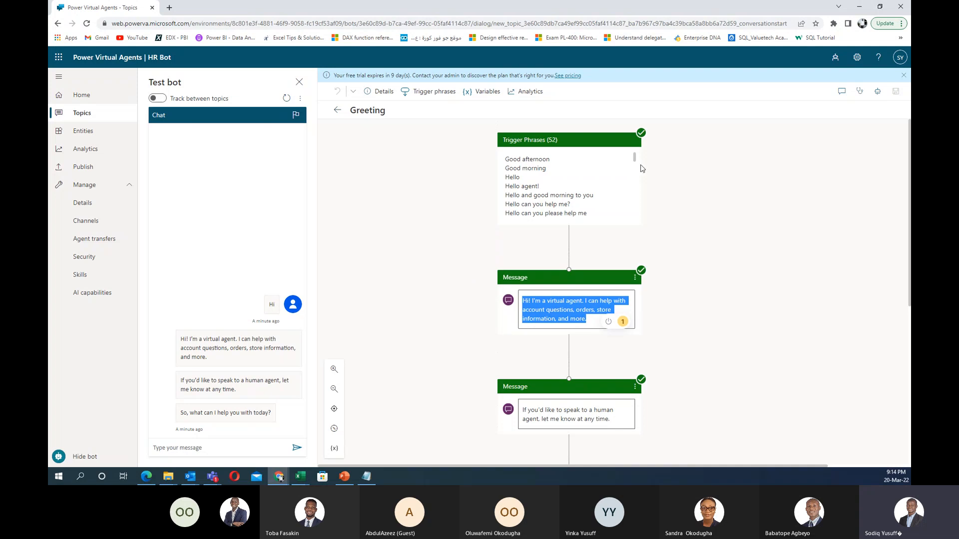
mouse_move(633, 157)
mouse_down()
mouse_move(634, 220)
mouse_move(634, 157)
mouse_up()
click(591, 320)
click(658, 330)
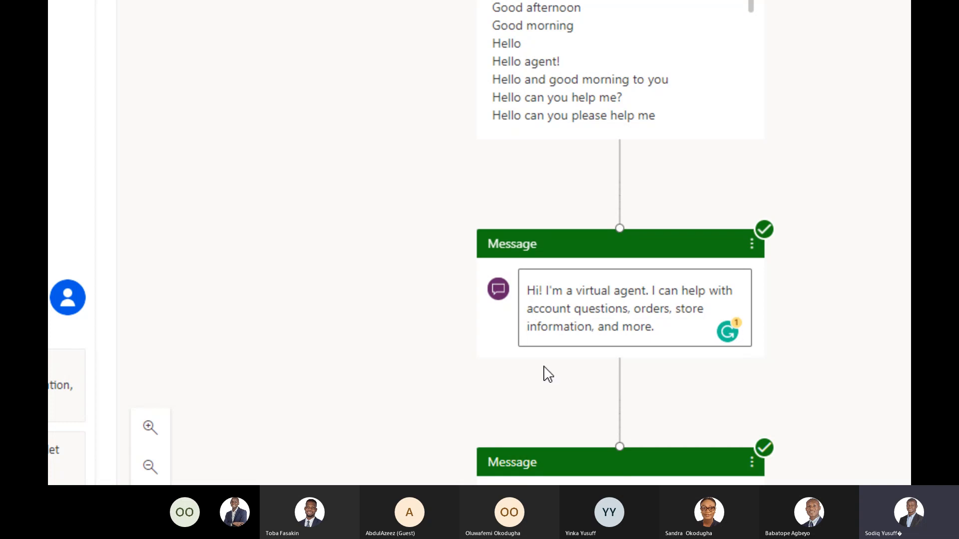
Step: Delete the words "virtual agent" from the Greeting topic's first message
click(646, 291)
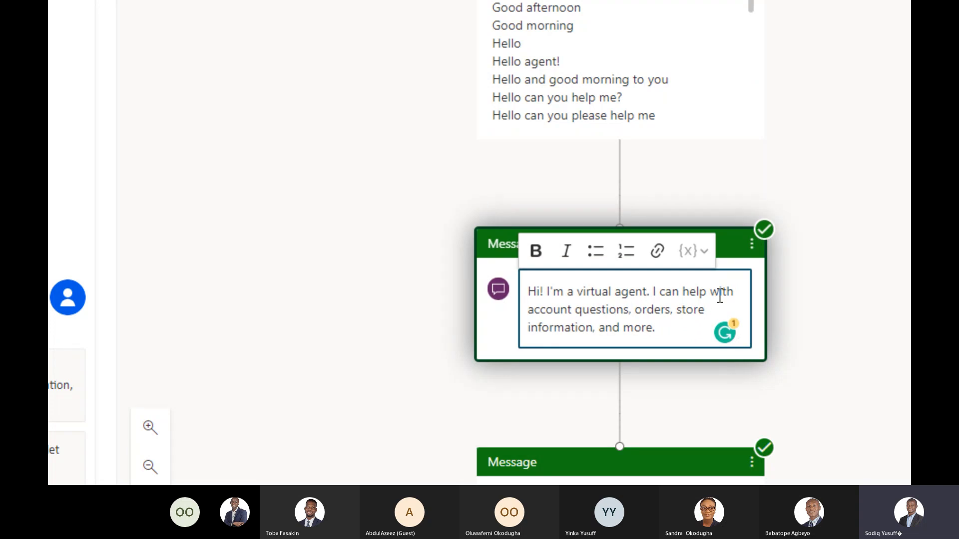
key(BackSpace)
key(BackSpace)
key(BackSpace)
key(BackSpace)
key(BackSpace)
key(BackSpace)
key(BackSpace)
key(BackSpace)
key(BackSpace)
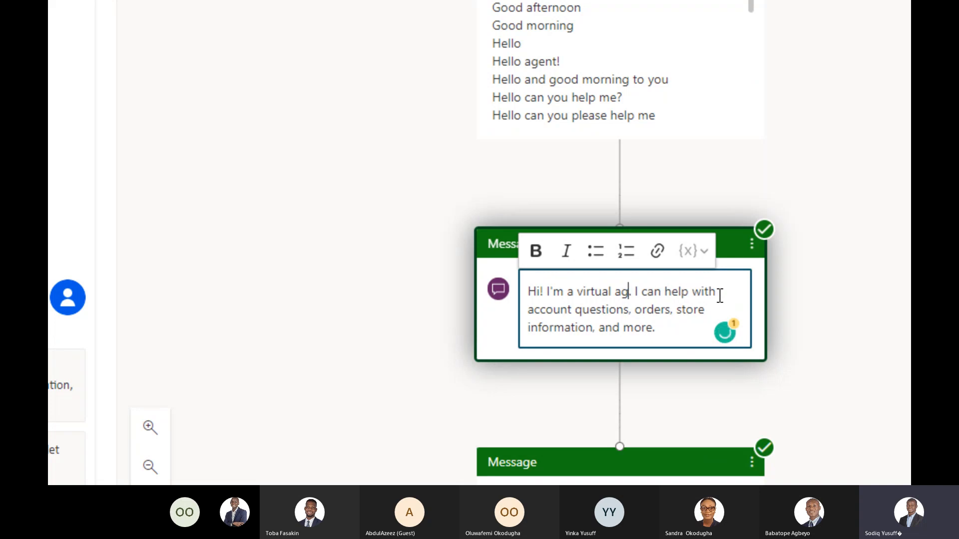
key(BackSpace)
key(BackSpace)
key(BackSpace)
key(BackSpace)
key(BackSpace)
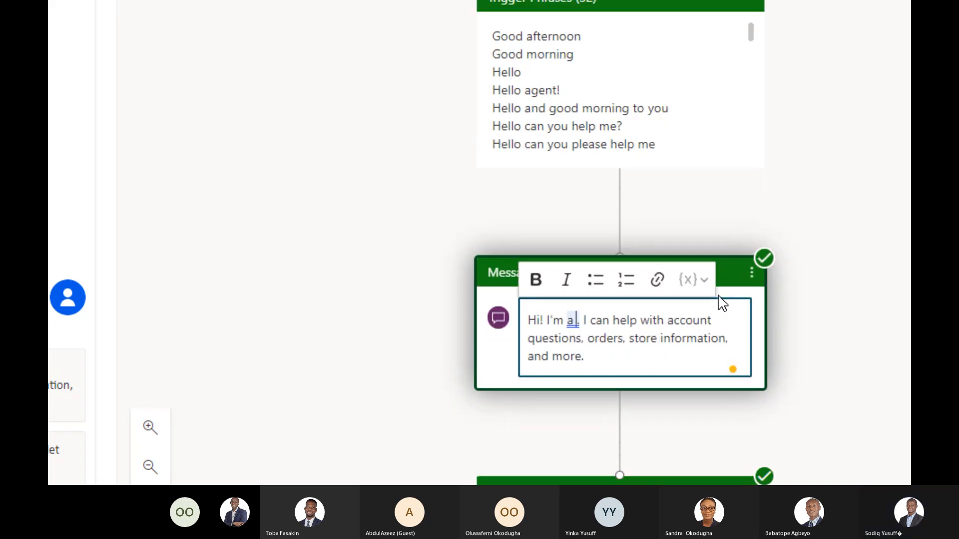
key(BackSpace)
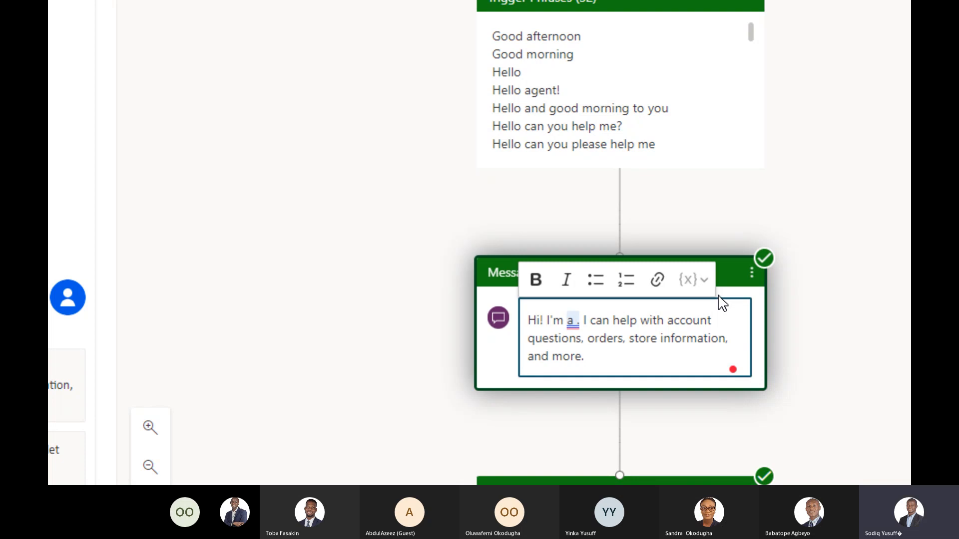
Step: Replace the whole text of the Greeting topic's first message with "Hi, I am Skudo your virtual agent."
key(ctrl+a)
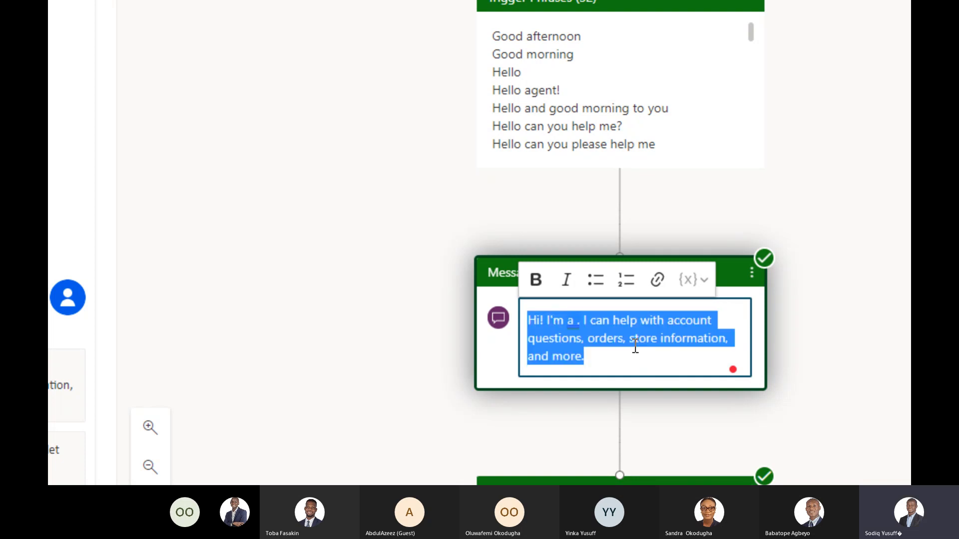
text(Hi, )
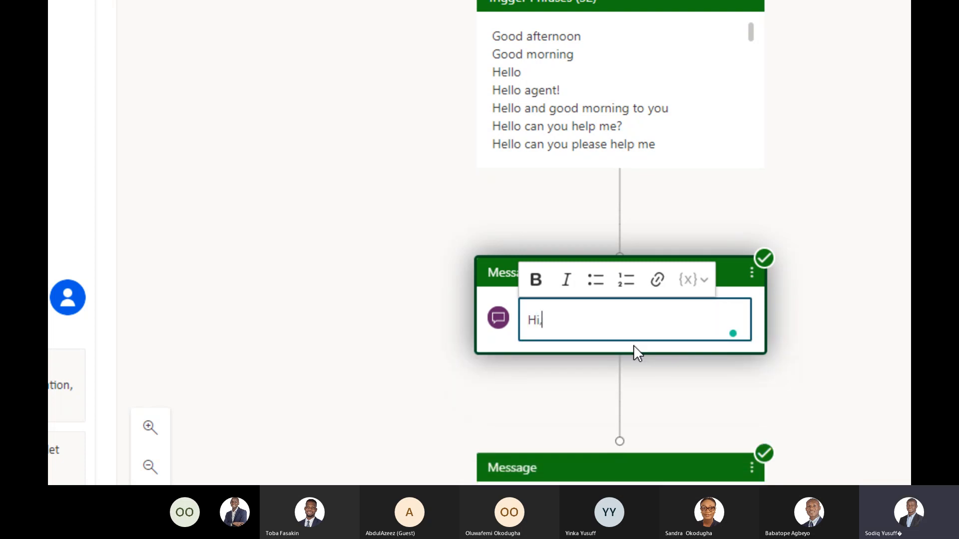
text(I am)
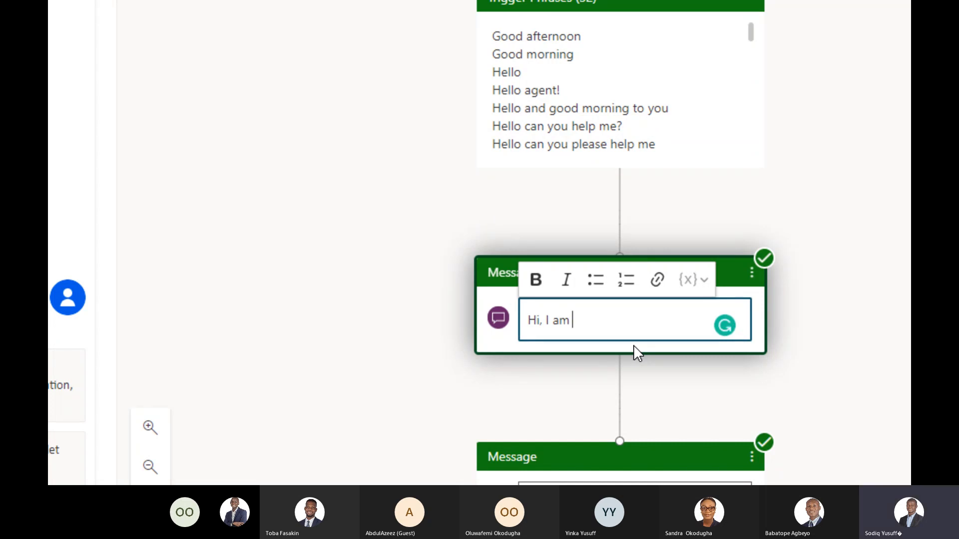
text(Skudo)
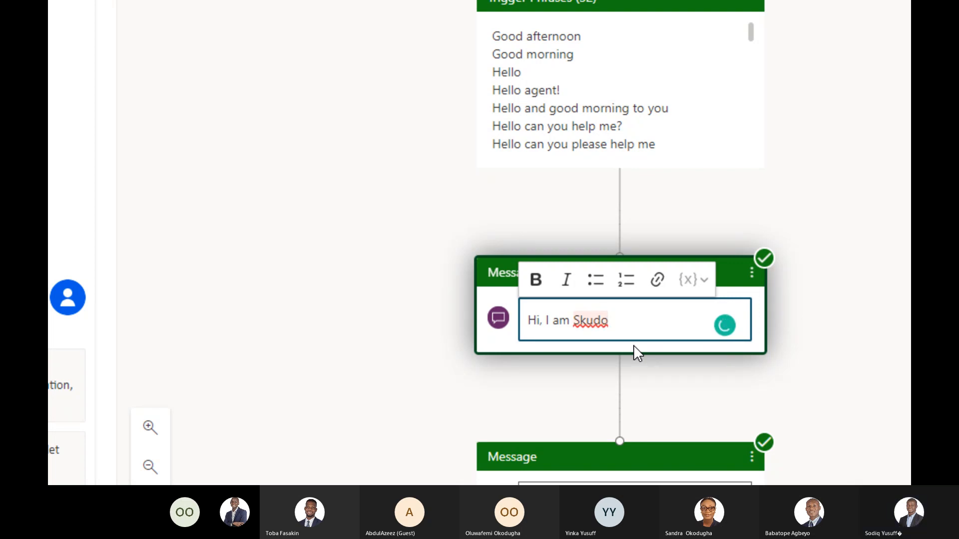
text(you)
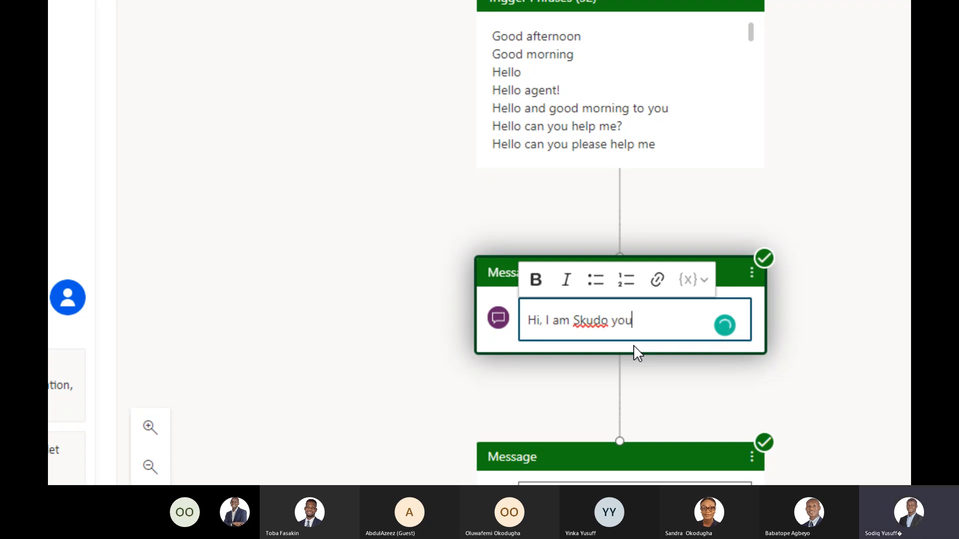
key(BackSpace)
text(r)
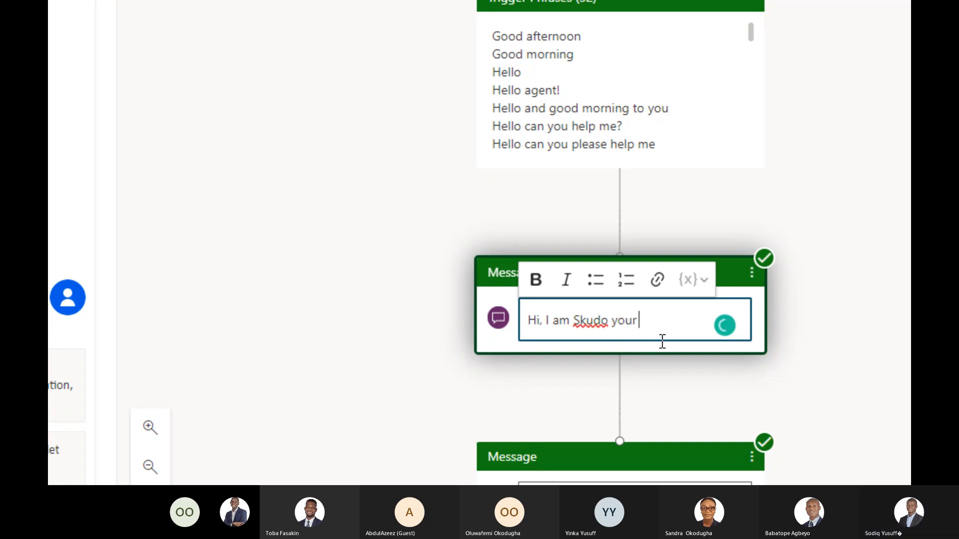
text( virtual agent.)
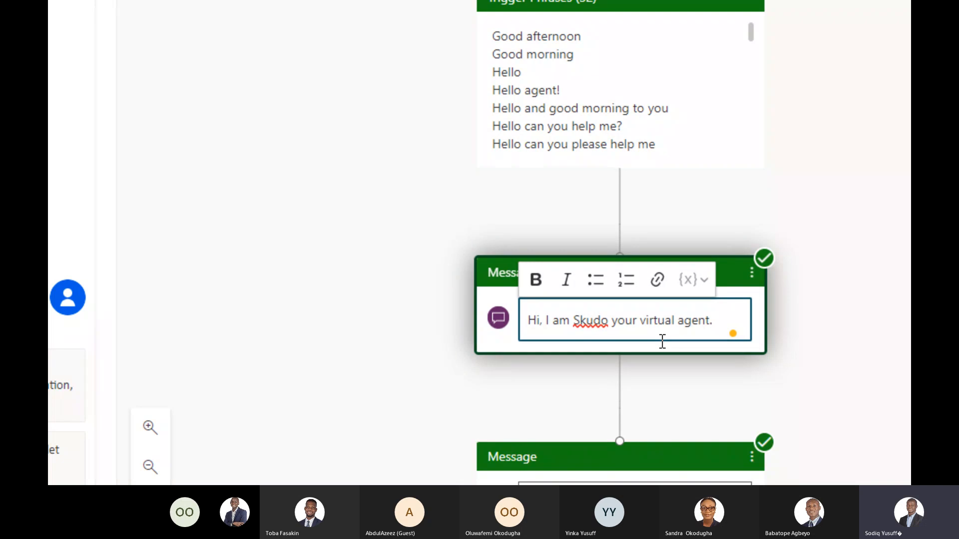
Step: Add a second line reading "Trust you are good." to the first message and finish editing it
key(Return)
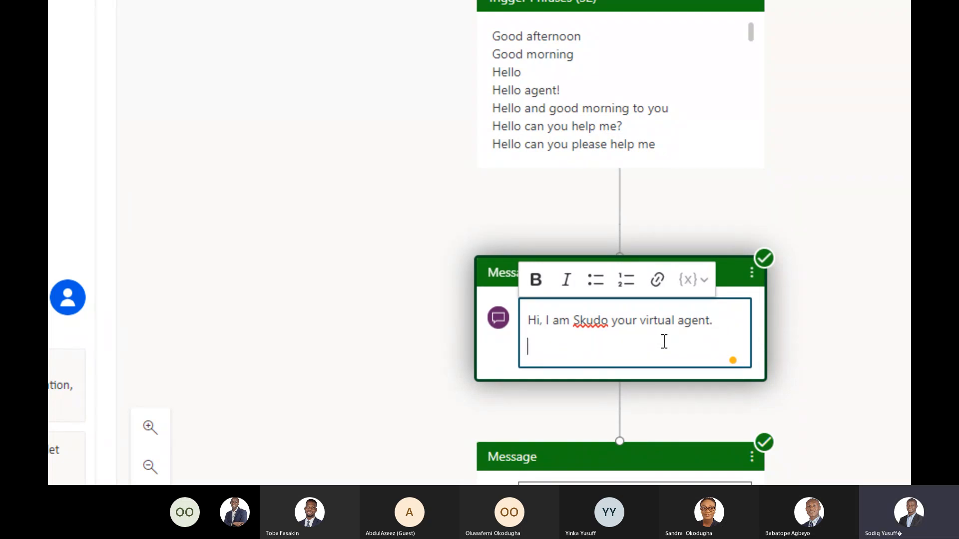
text(Trust you are g)
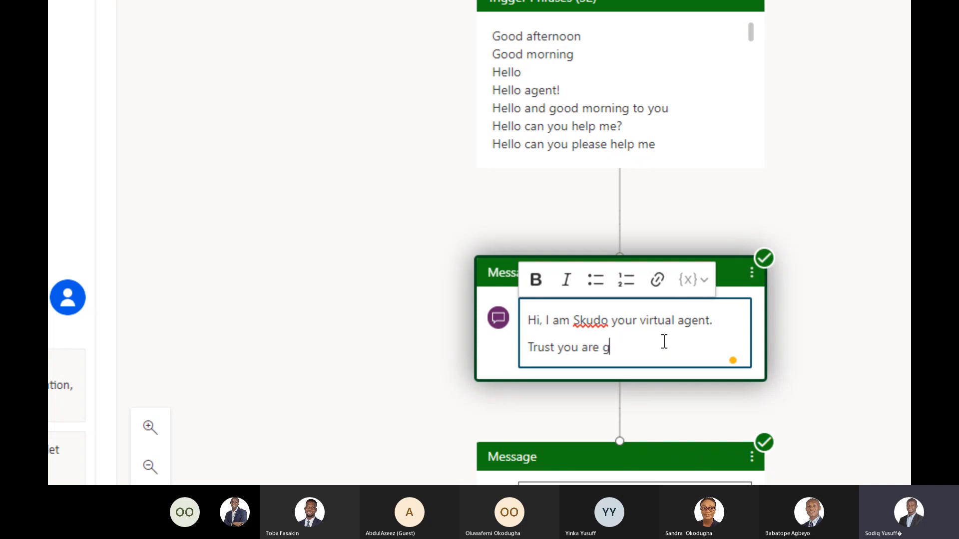
text(ood)
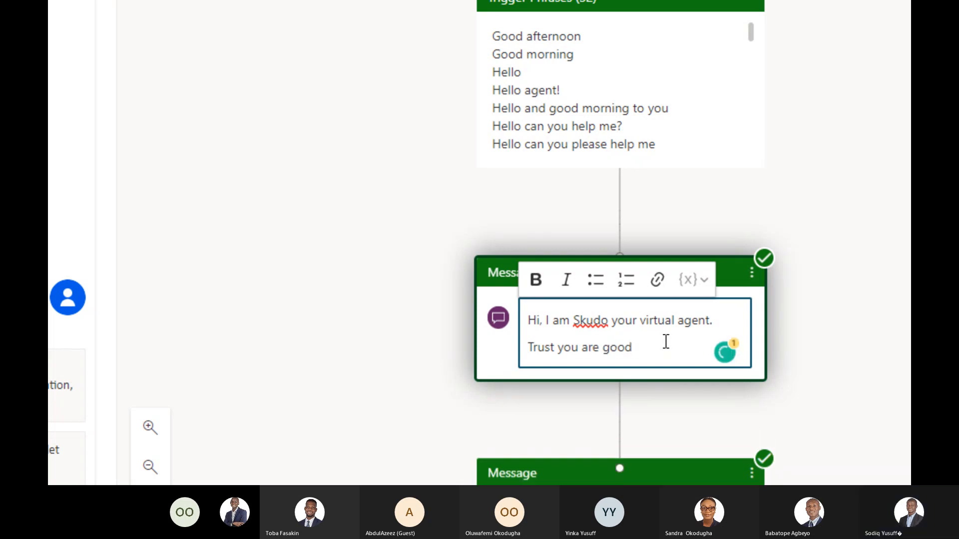
text(.)
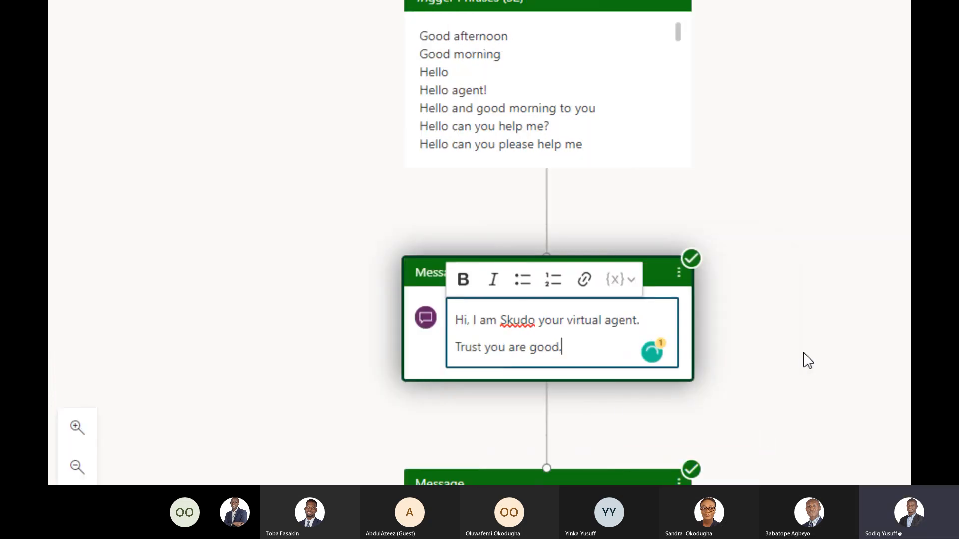
click(809, 359)
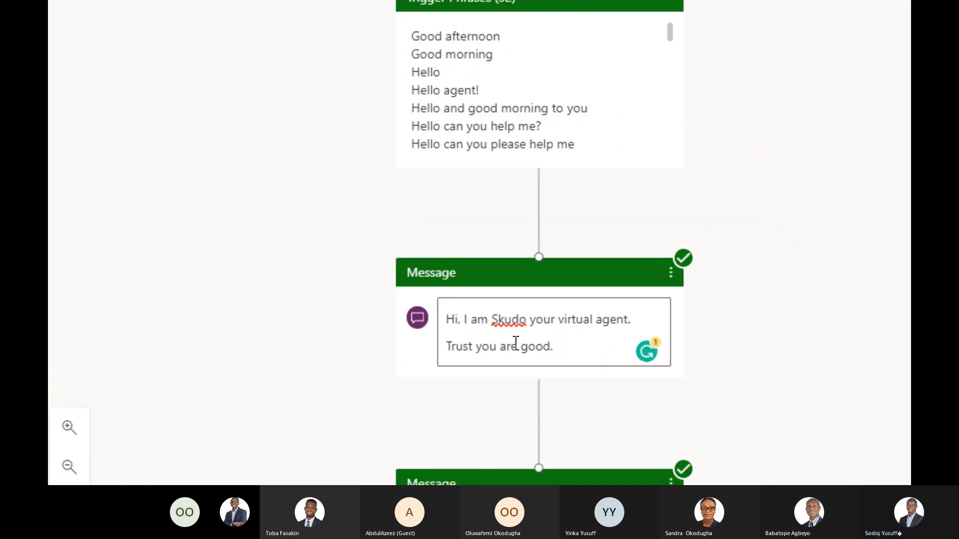
Step: Replace the second message's text about speaking to a human agent with the opening words "I can"
scroll(513, 343, down, 5)
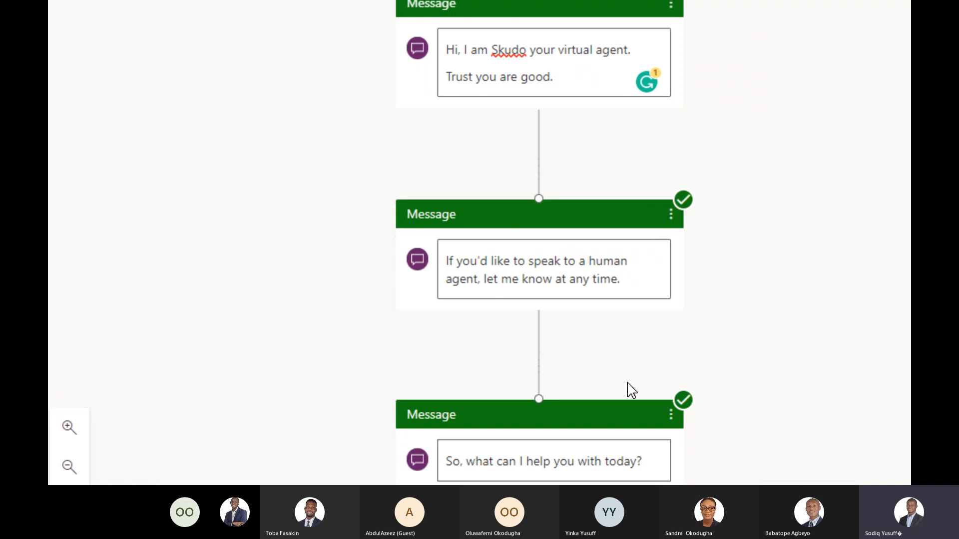
scroll(633, 391, down, 2)
scroll(633, 391, down, 4)
scroll(634, 418, up, 7)
scroll(634, 424, down, 2)
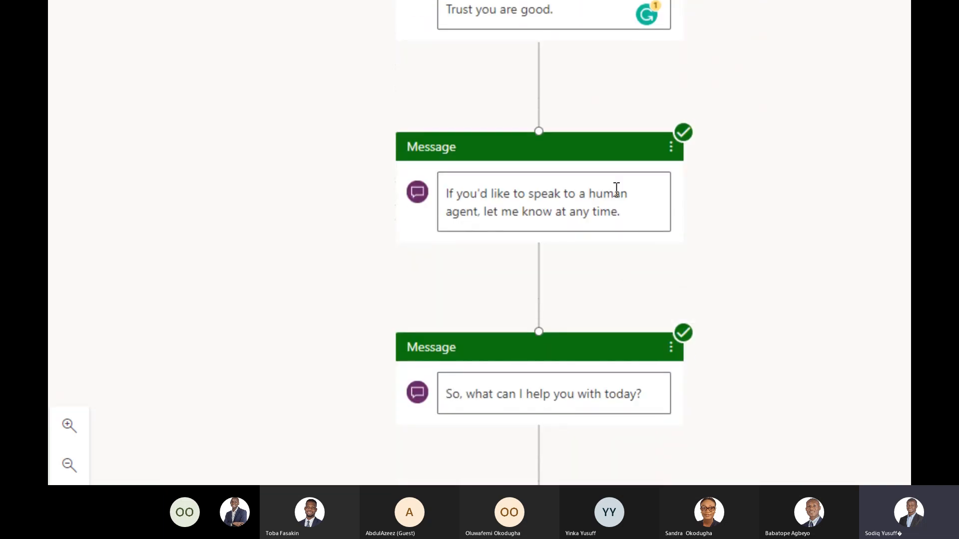
drag(640, 215, 423, 186)
text(I can)
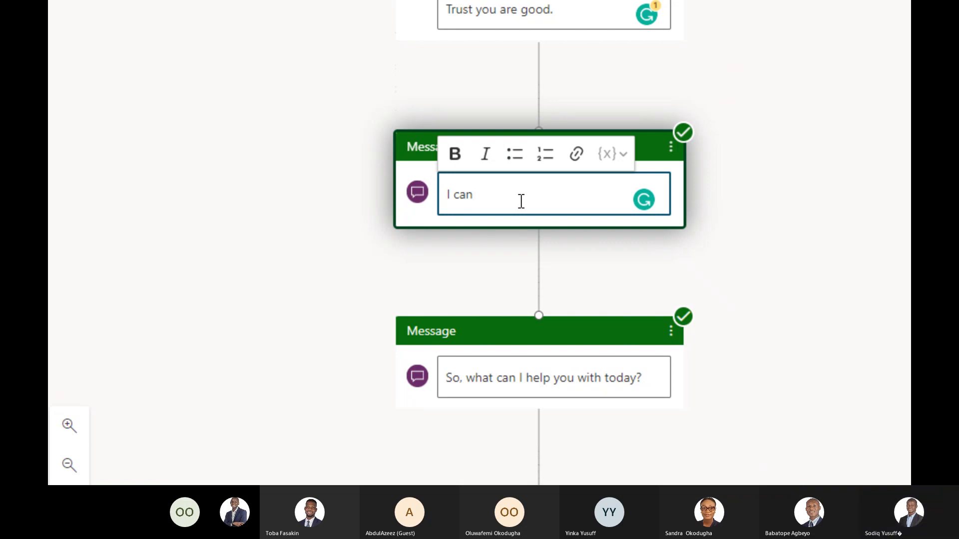
text(help you resolve y)
key(BackSpace)
key(BackSpace)
key(BackSpace)
key(BackSpace)
key(BackSpace)
key(BackSpace)
key(BackSpace)
key(BackSpace)
key(BackSpace)
key(BackSpace)
key(BackSpace)
key(BackSpace)
key(BackSpace)
key(BackSpace)
key(BackSpace)
key(BackSpace)
key(BackSpace)
key(BackSpace)
Step: Complete the second message so it reads "I can answer questions on Leave, HMO, Payroll, and Training"
text(answer ques)
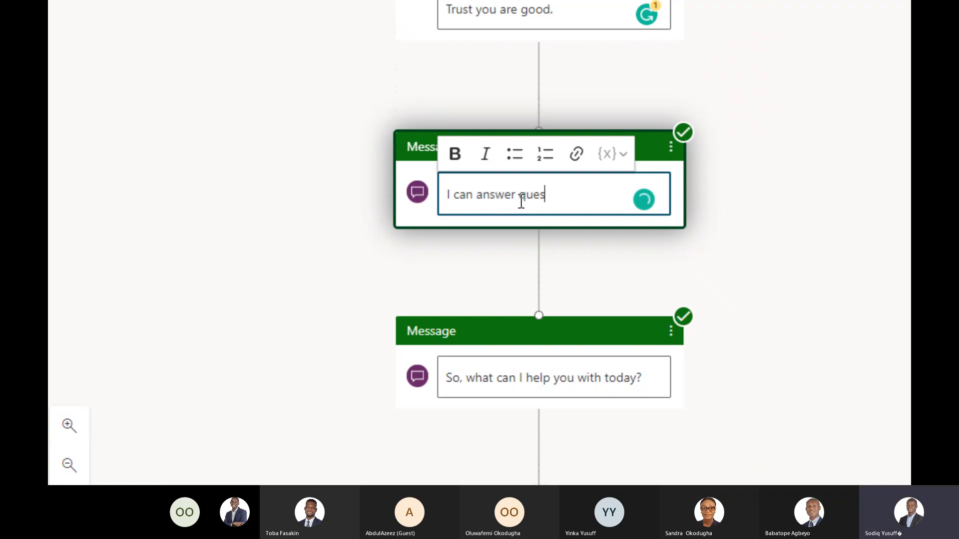
text(tions on)
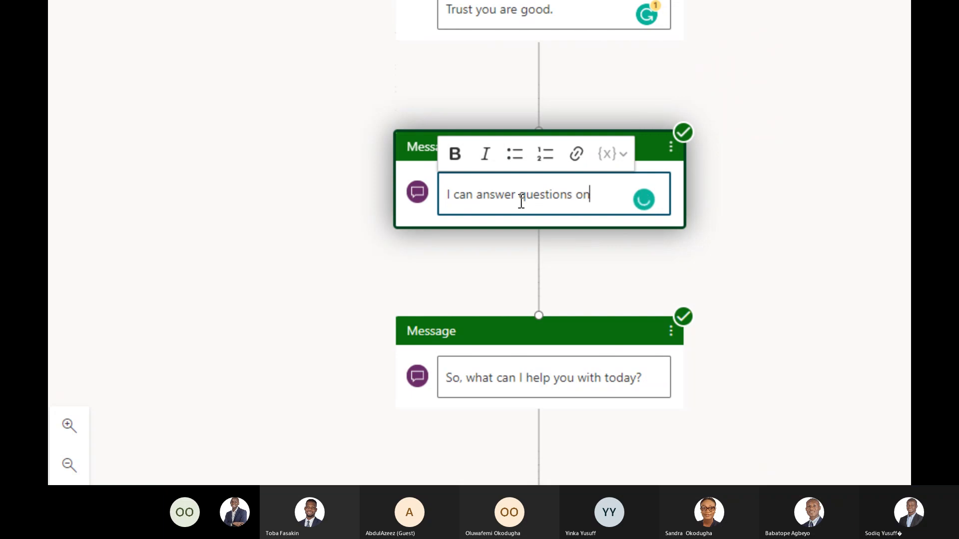
text( Leave,)
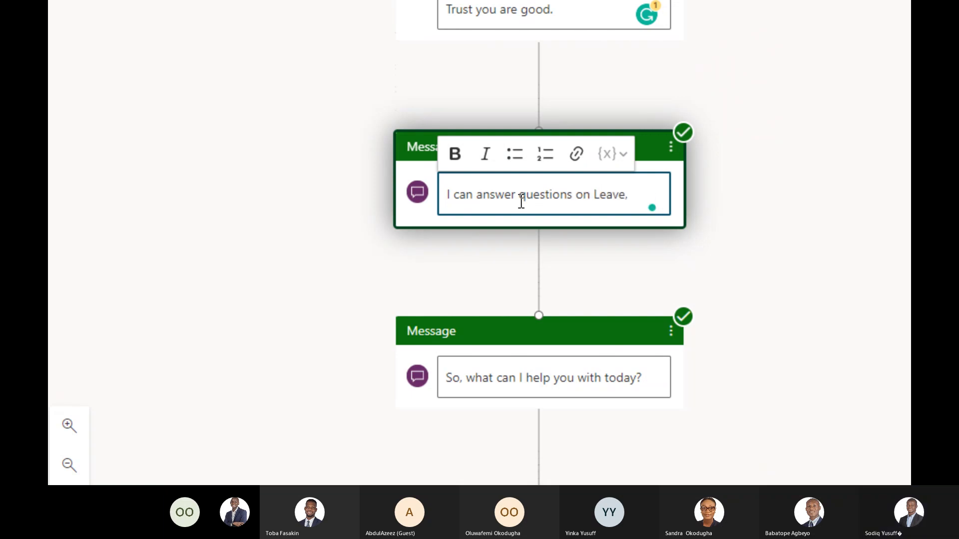
text( HMO)
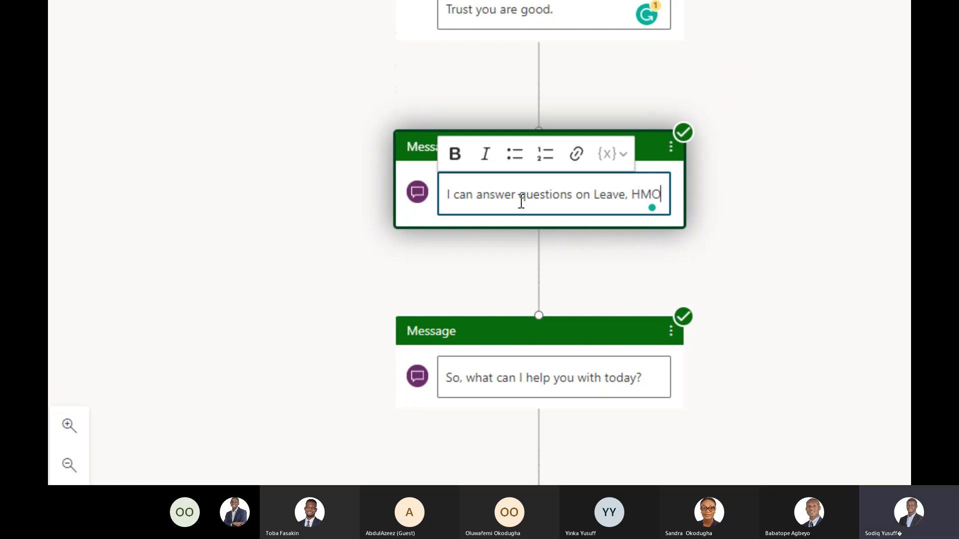
text(, and)
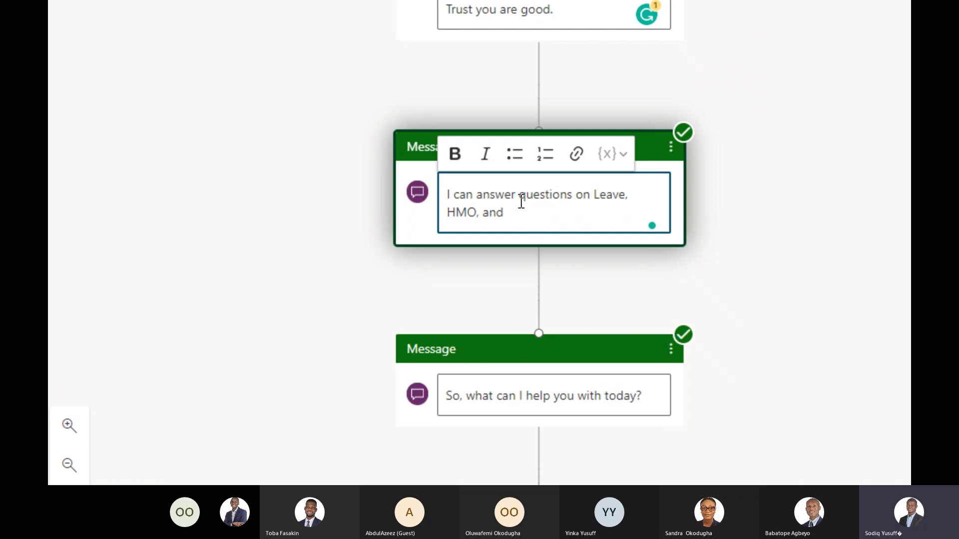
key(BackSpace)
key(BackSpace)
key(BackSpace)
key(BackSpace)
text(Sa)
key(BackSpace)
key(BackSpace)
text(Payroll, )
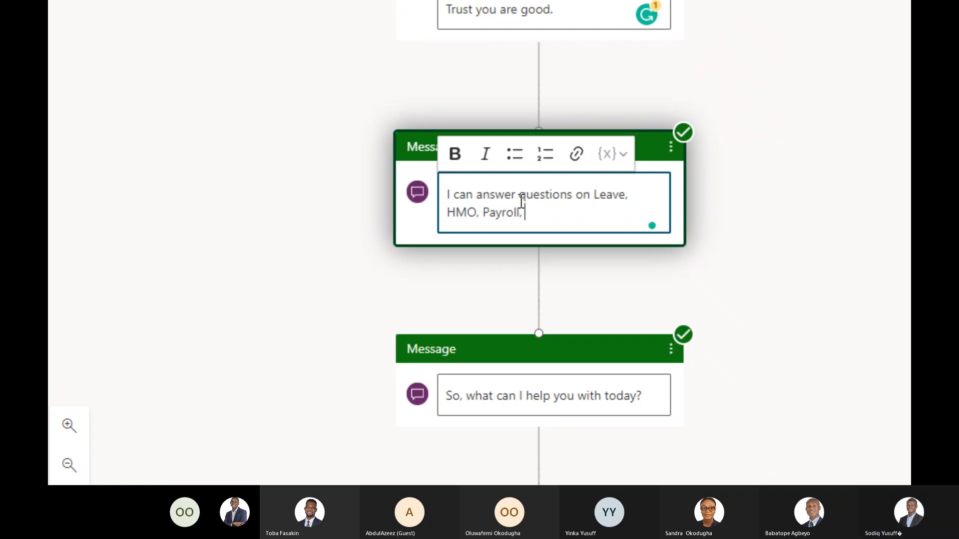
text(and )
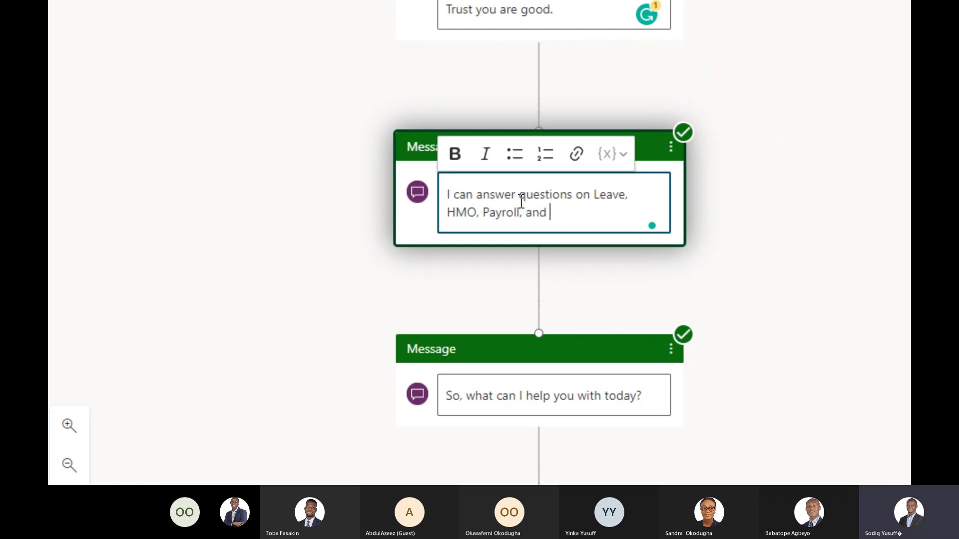
text(Training)
click(804, 313)
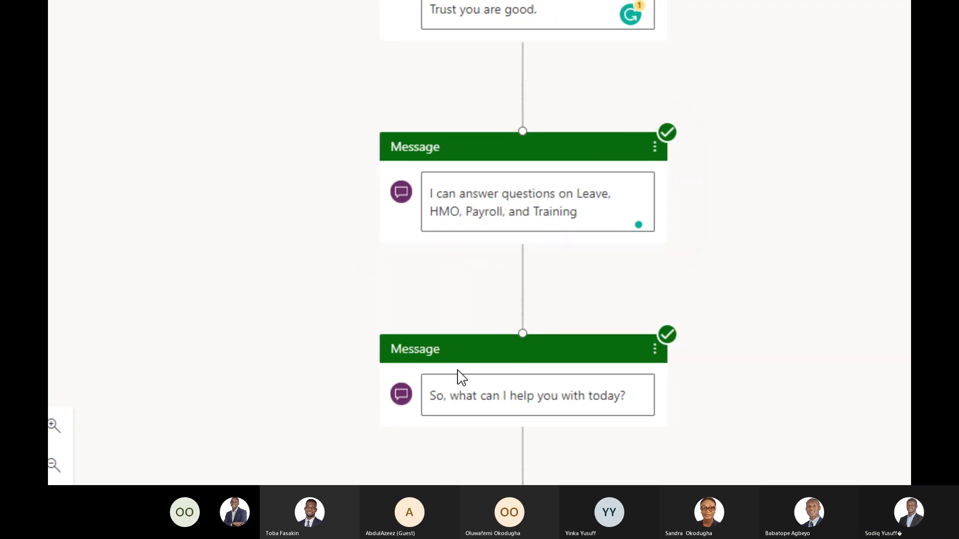
Step: Delete the message node "So, what can I help you with today?" from the end of the Greeting topic
scroll(564, 395, down, 2)
click(654, 261)
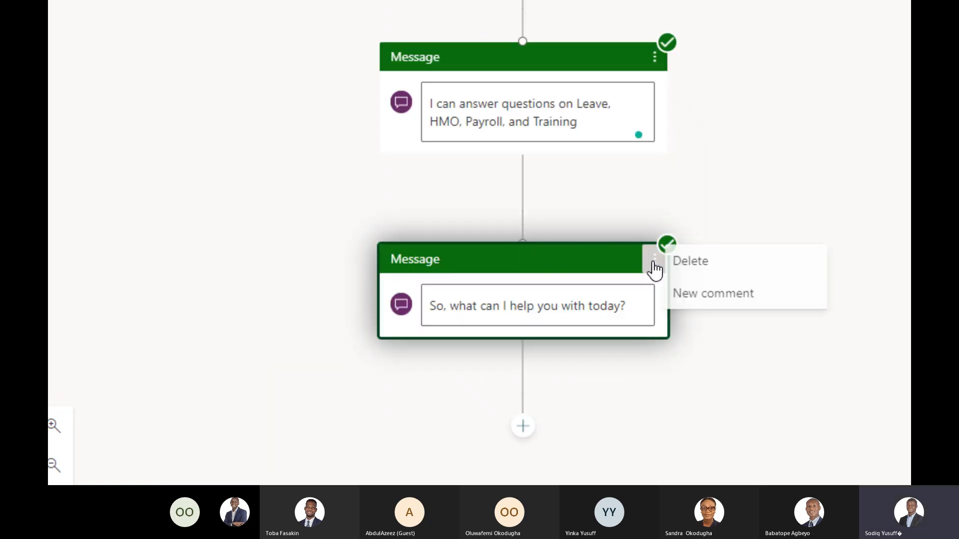
click(553, 276)
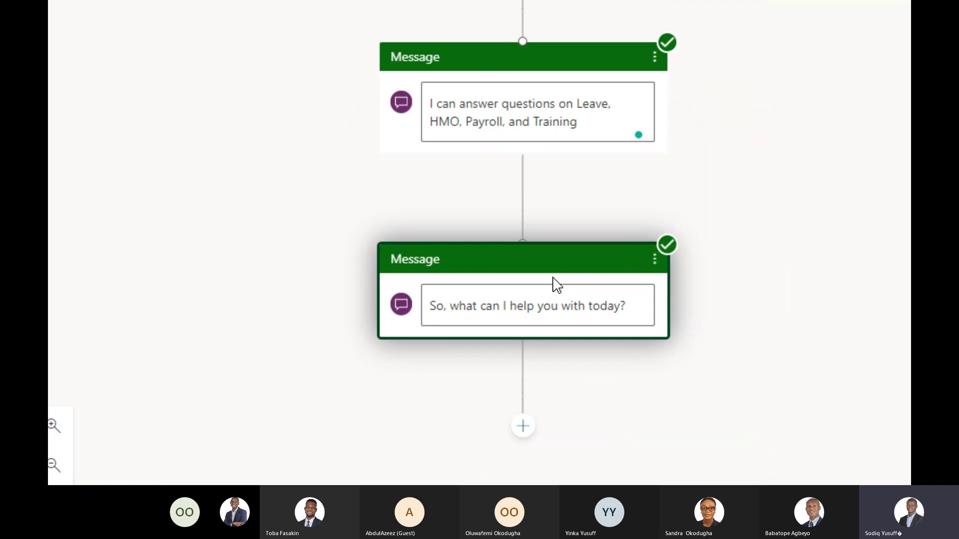
click(655, 271)
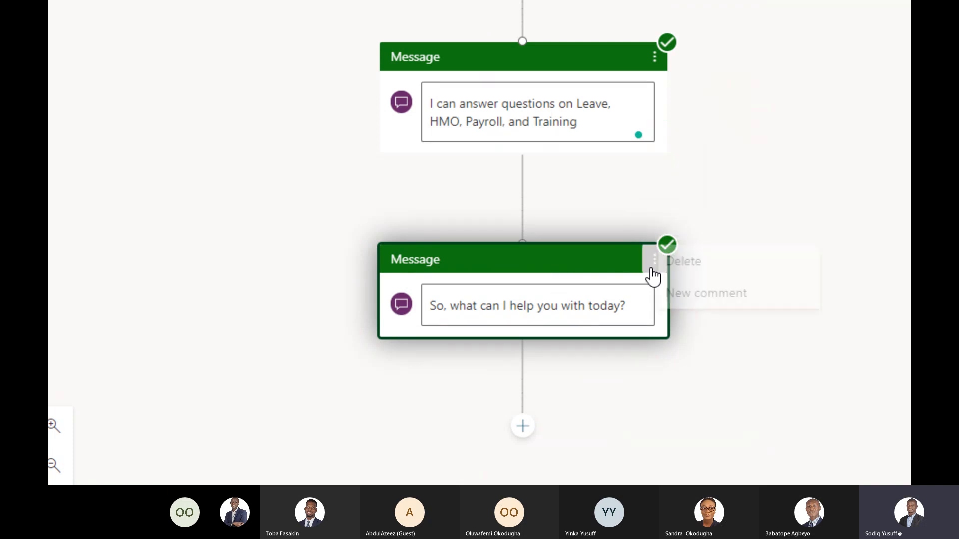
click(683, 262)
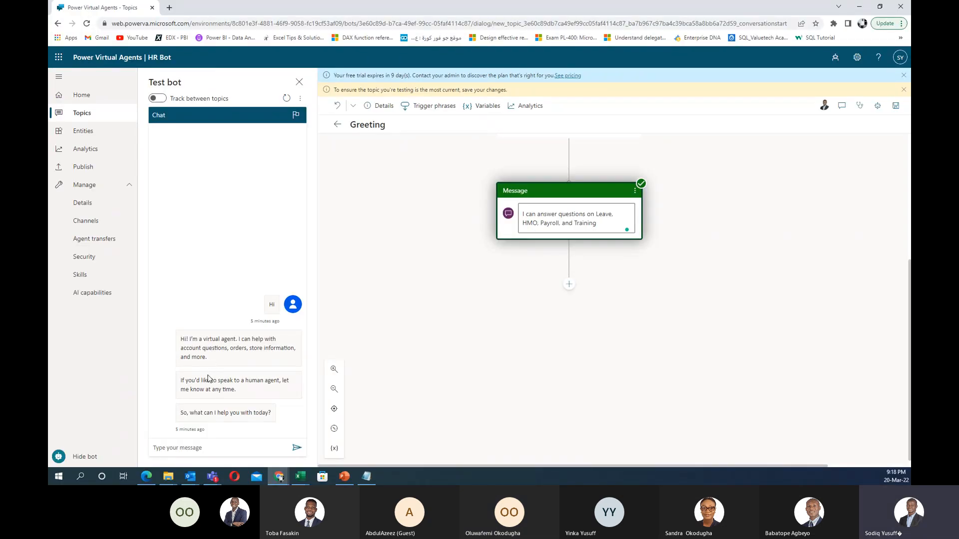
Step: Restart the test chat, and end the second message with a full stop after "Training"
click(286, 99)
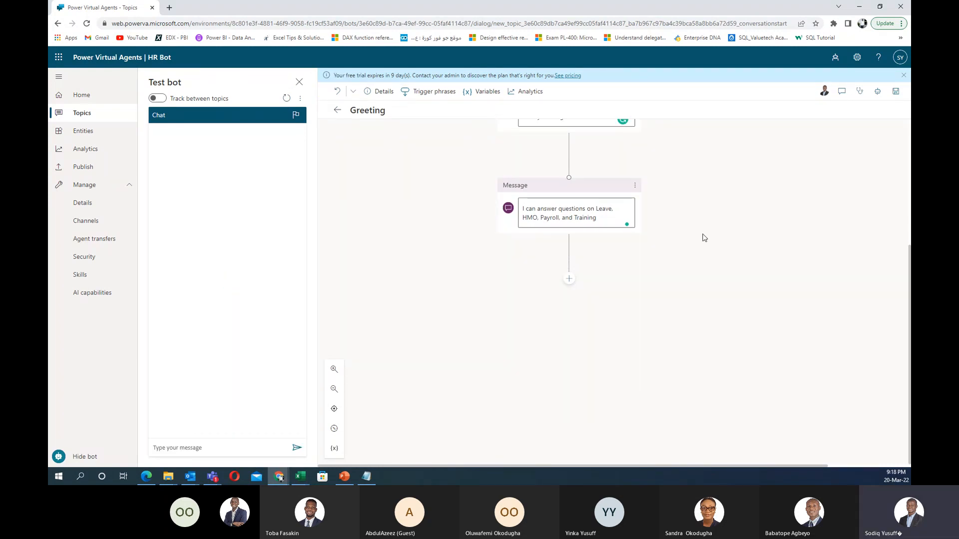
scroll(704, 238, up, 2)
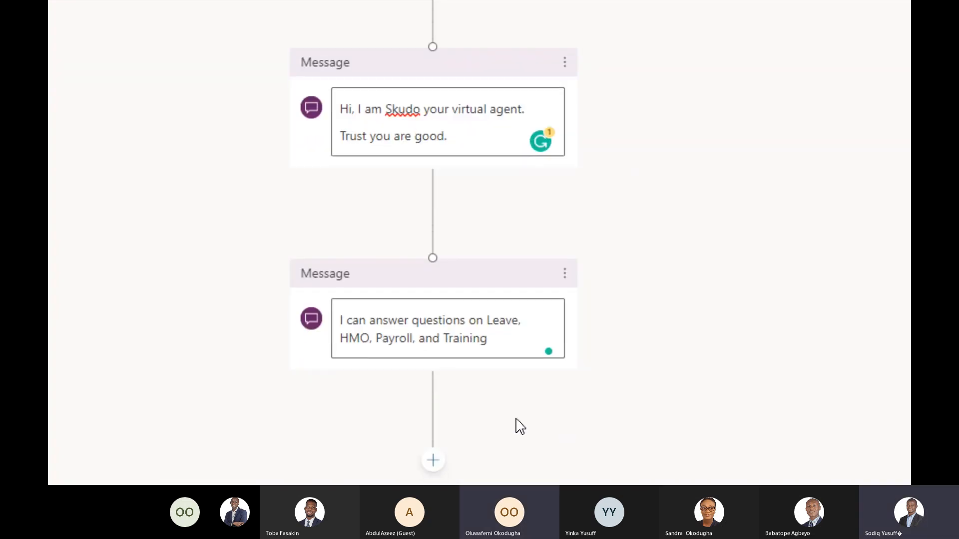
click(499, 338)
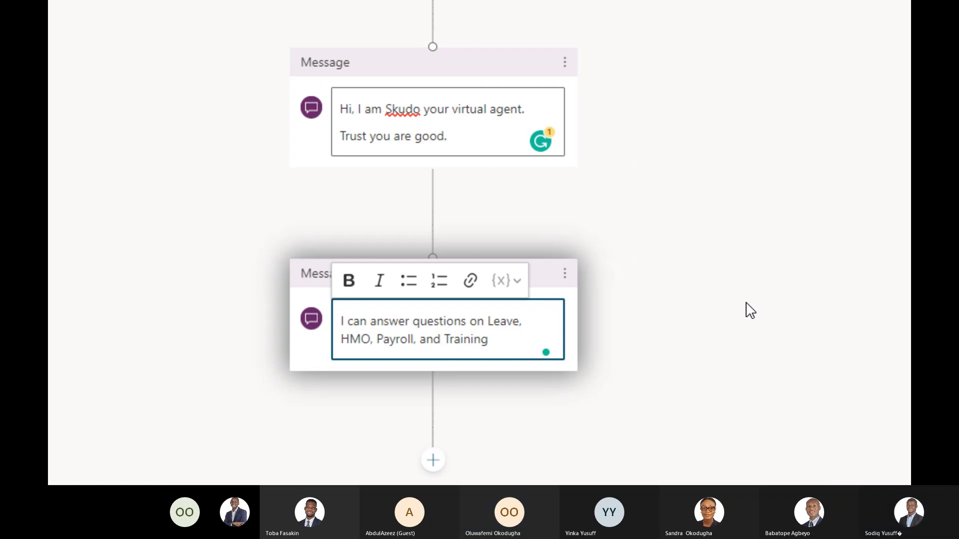
text(.)
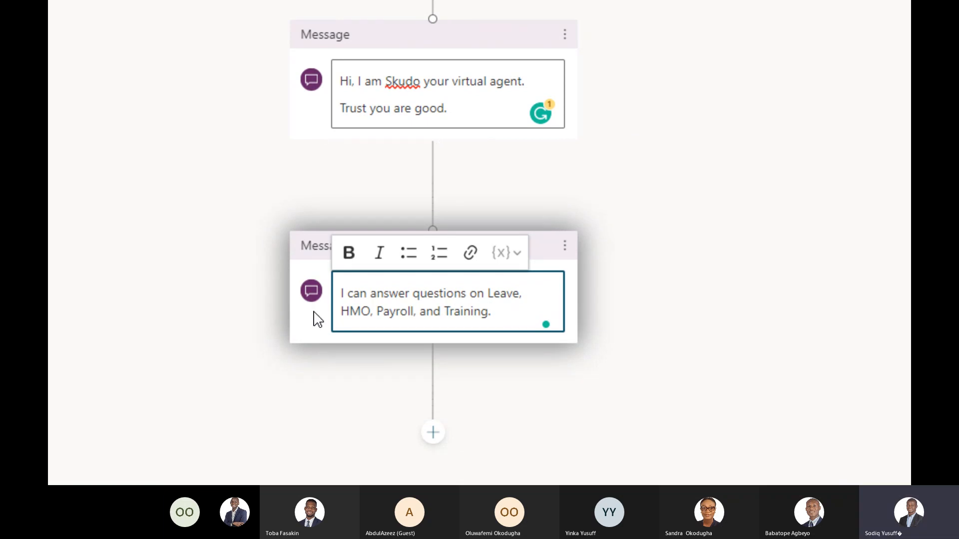
scroll(445, 297, up, 1)
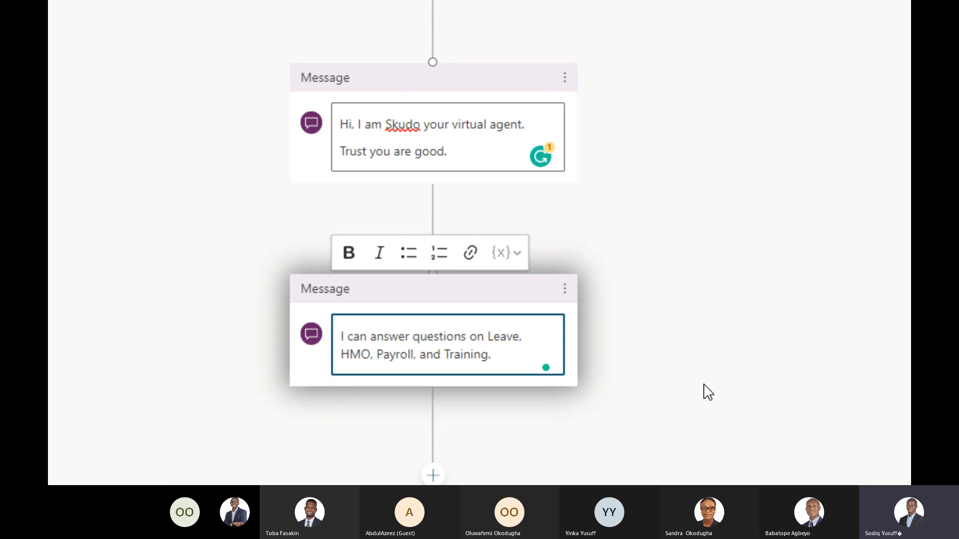
scroll(377, 429, down, 3)
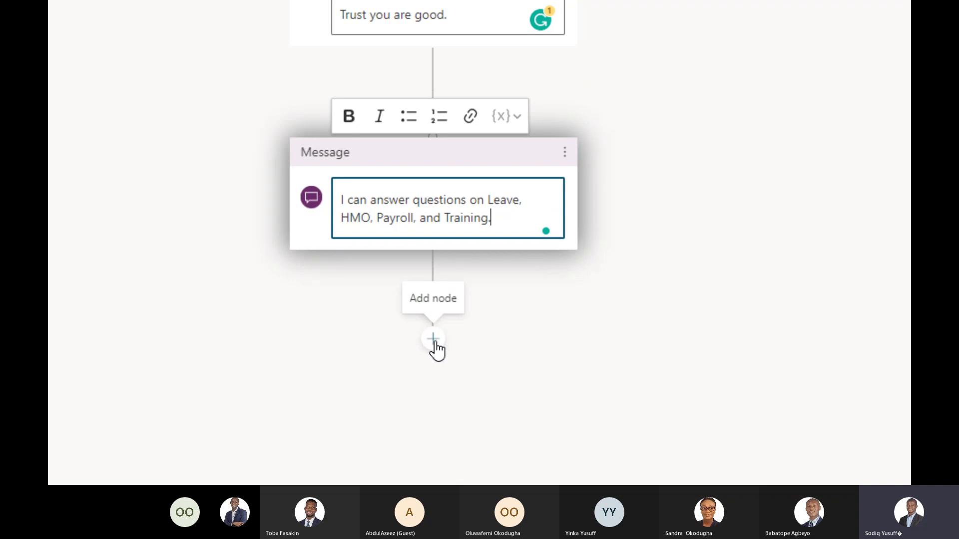
click(437, 349)
scroll(482, 356, down, 1)
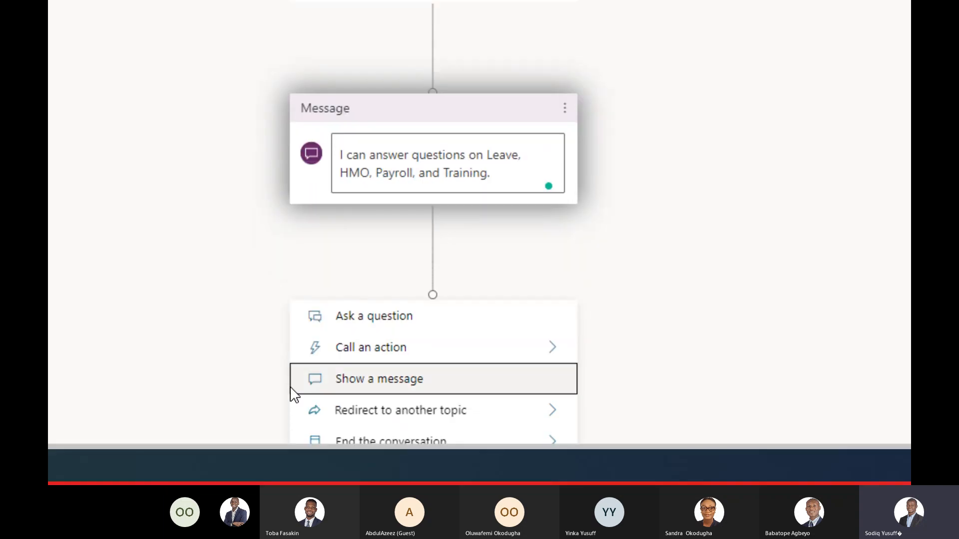
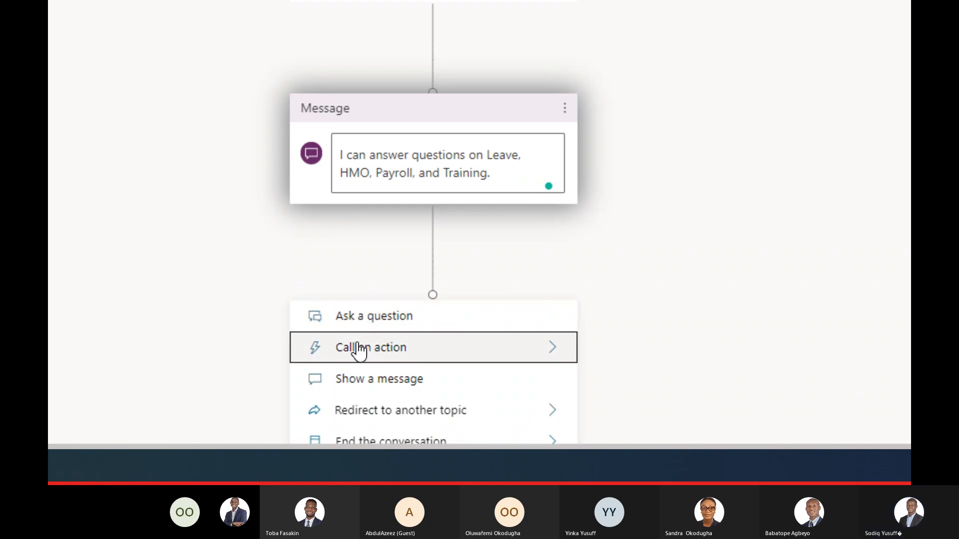
click(555, 355)
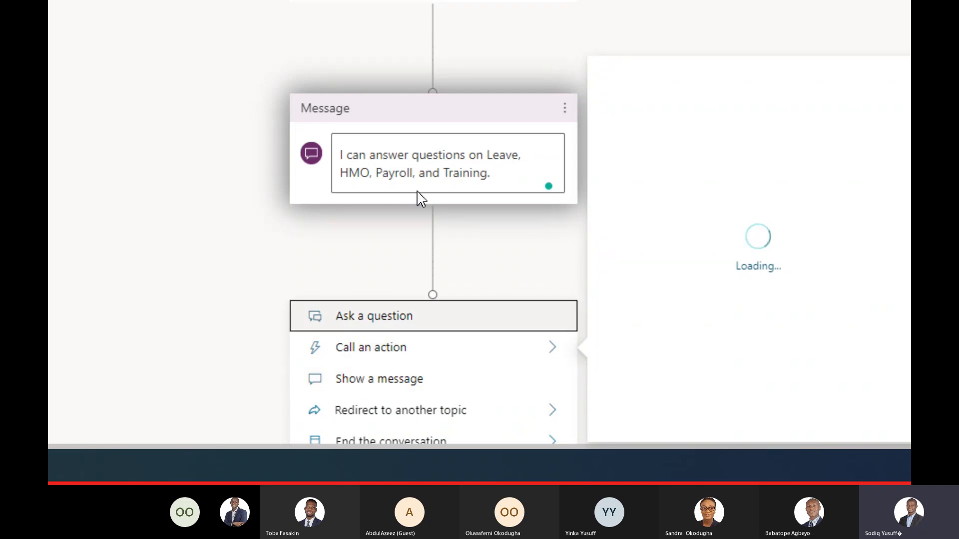
click(403, 112)
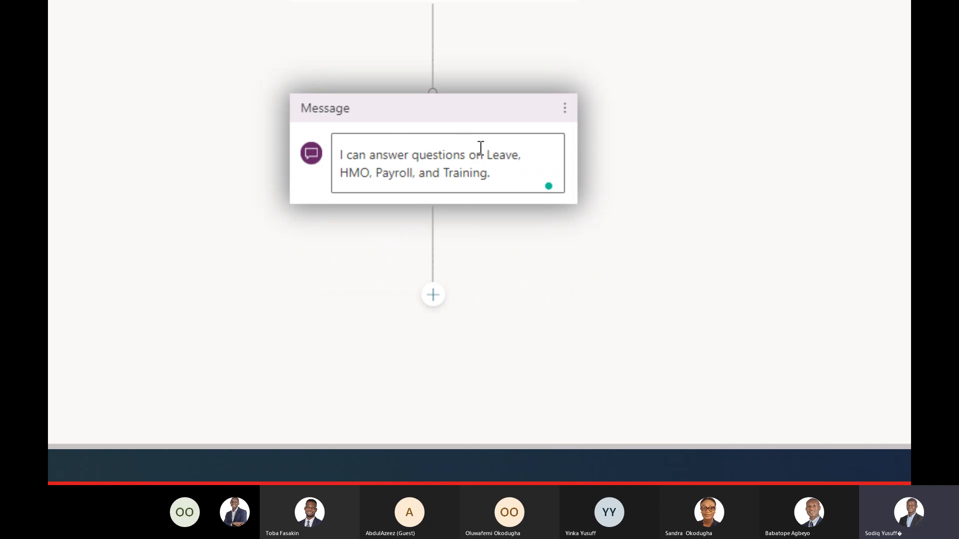
Step: Add a question node below the second message at the end of the Greeting topic
click(433, 296)
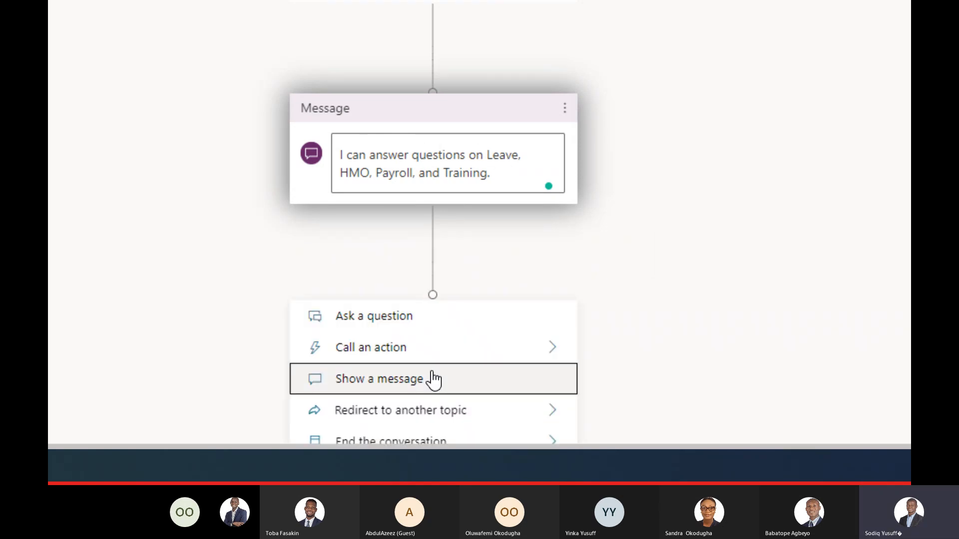
scroll(413, 426, down, 3)
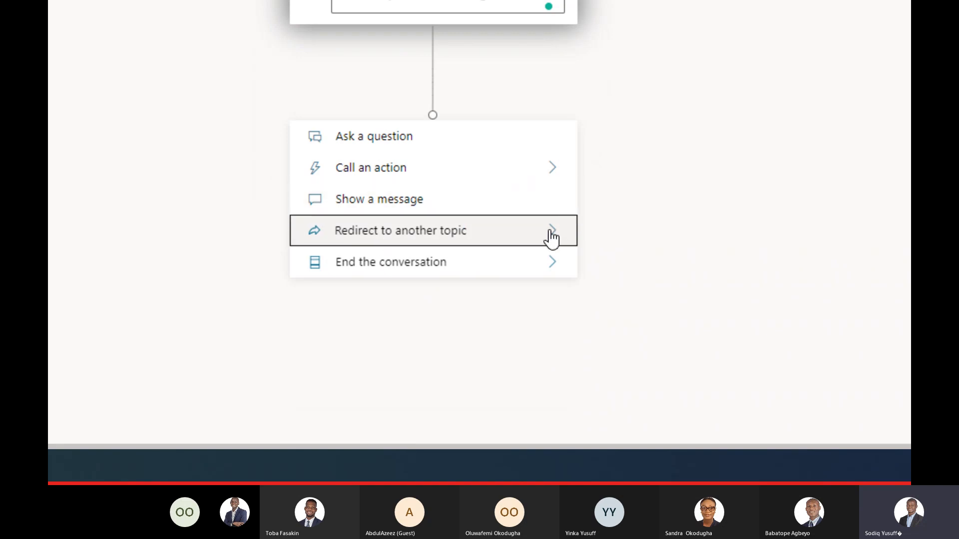
click(414, 273)
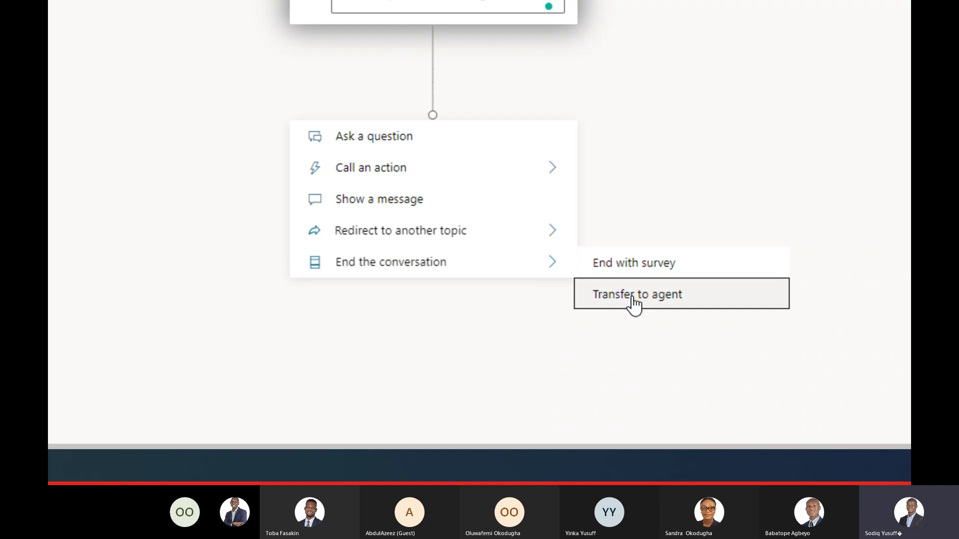
click(363, 141)
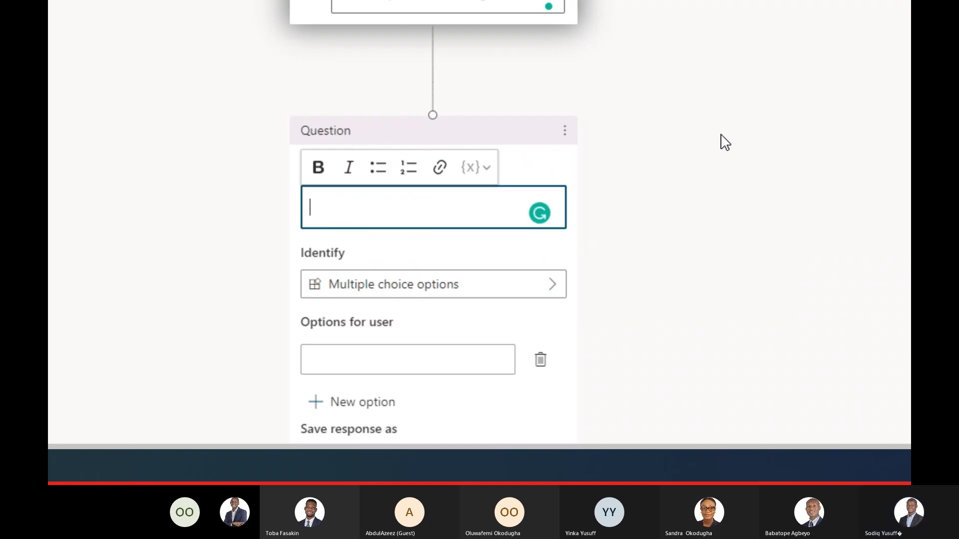
scroll(734, 145, up, 2)
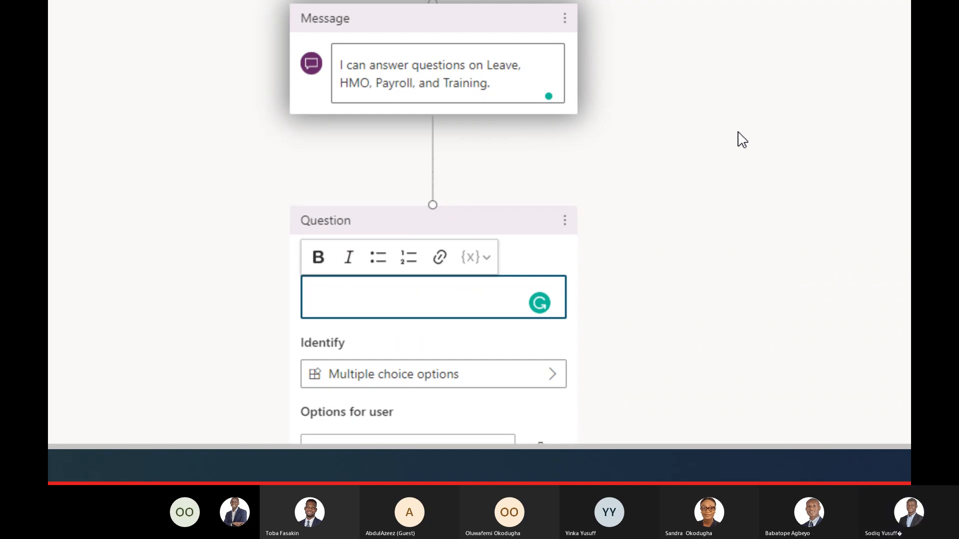
click(410, 288)
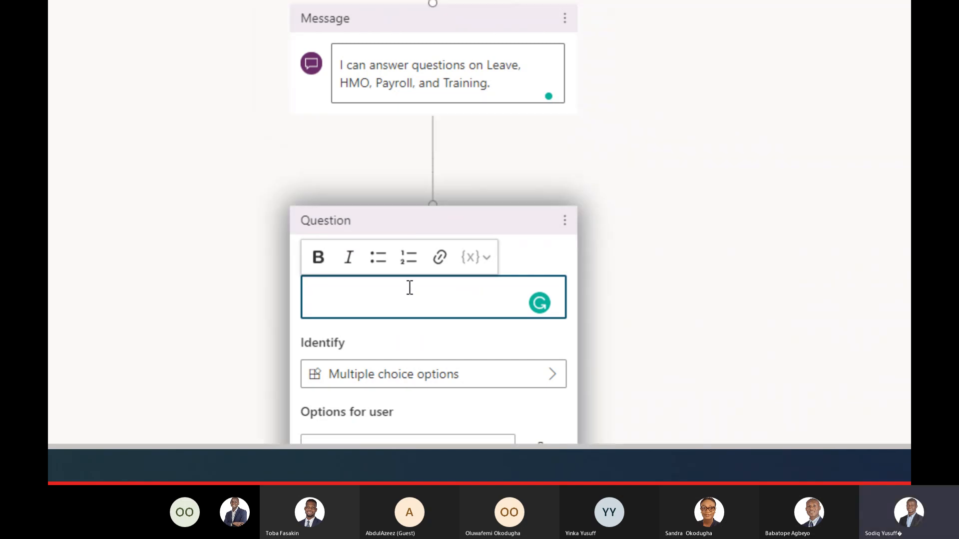
scroll(430, 263, down, 6)
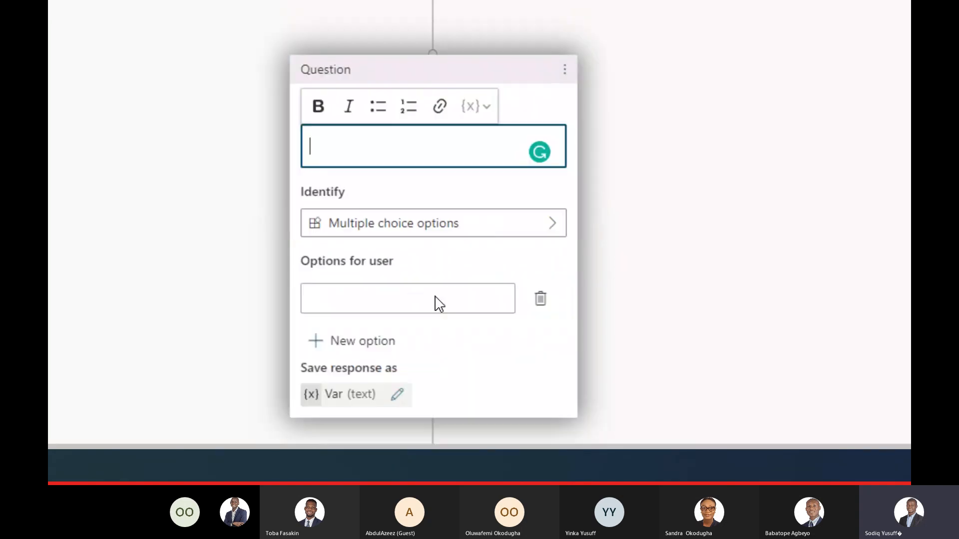
scroll(439, 200, up, 4)
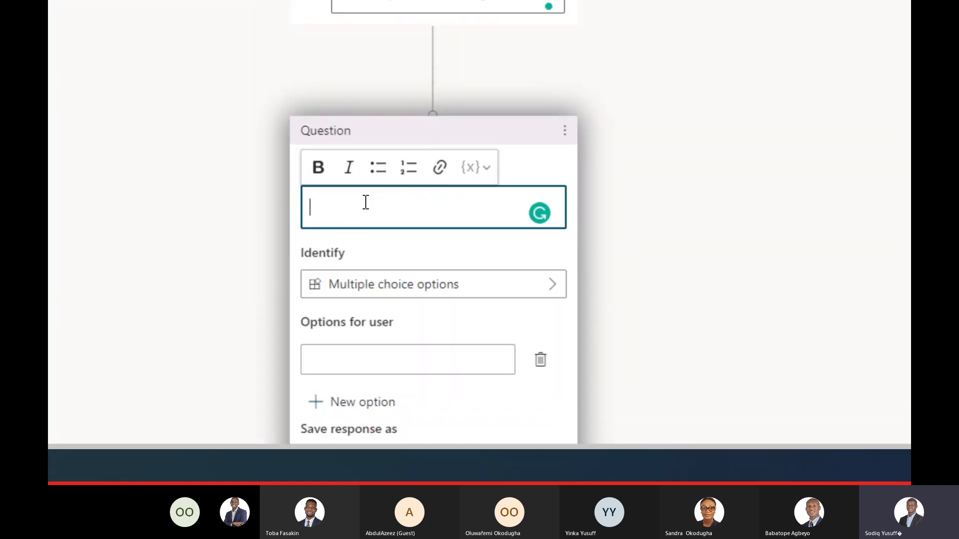
Step: Enter "Please select your preferred area of questioning" as the question text
text(Please select your prefere)
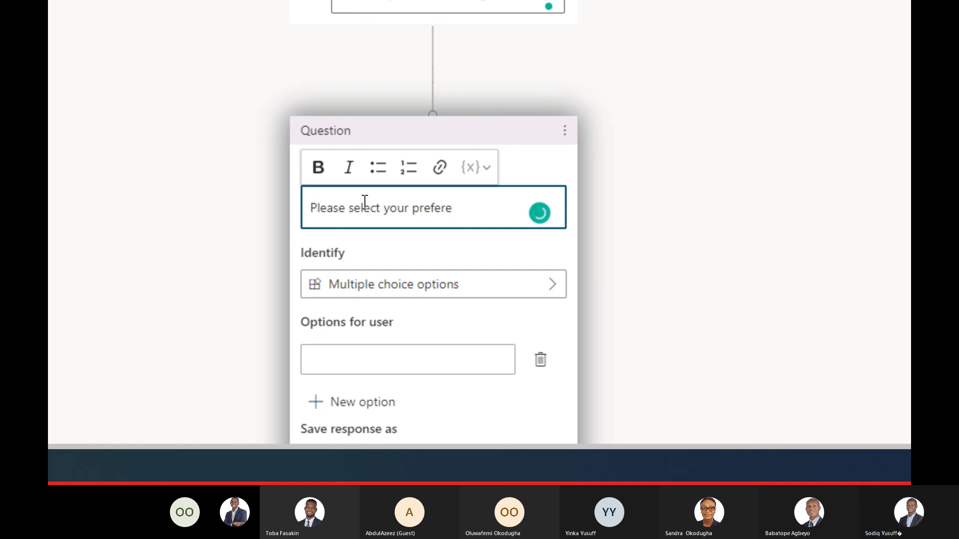
key(BackSpace)
text(red area)
text(of quest)
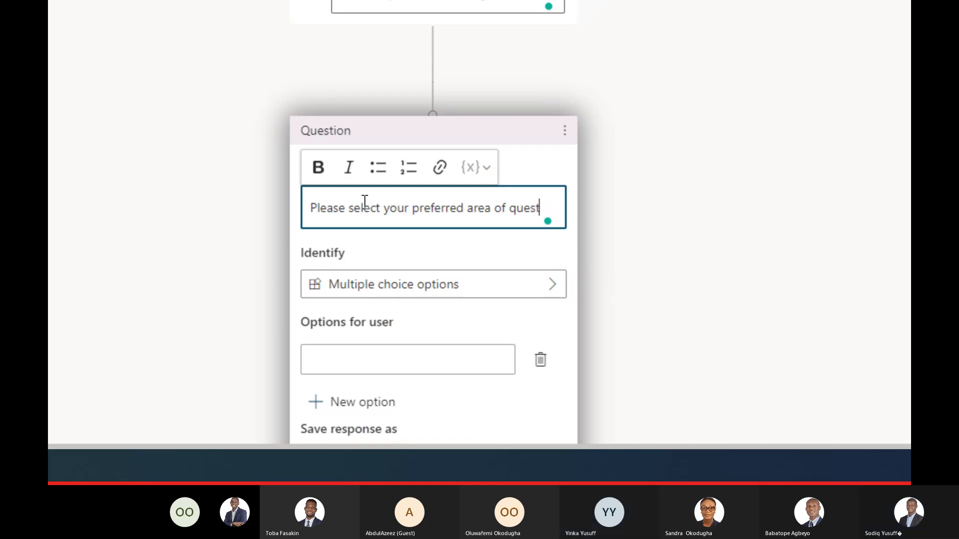
text(ioning)
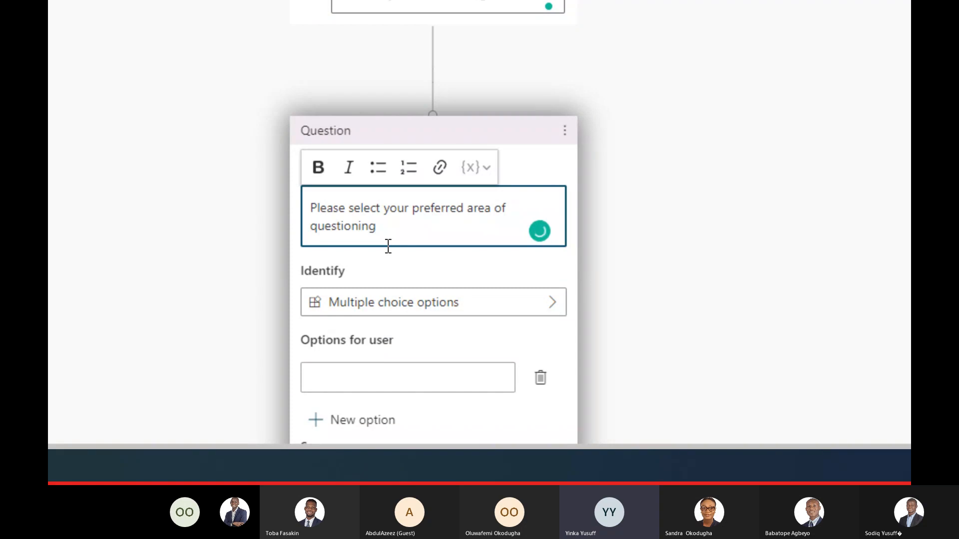
Step: Replace the question text with "What would you like to know about?"
key(ctrl+a)
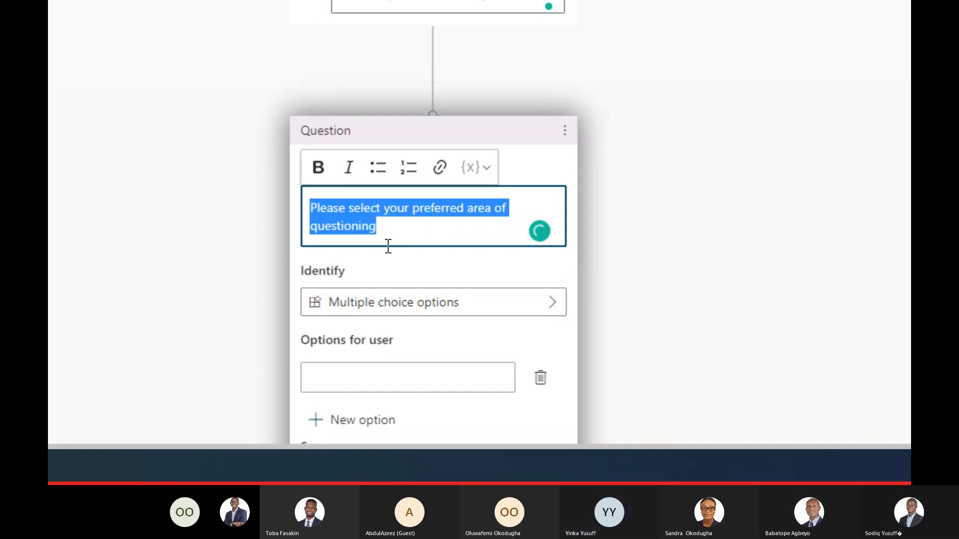
text(What would you like)
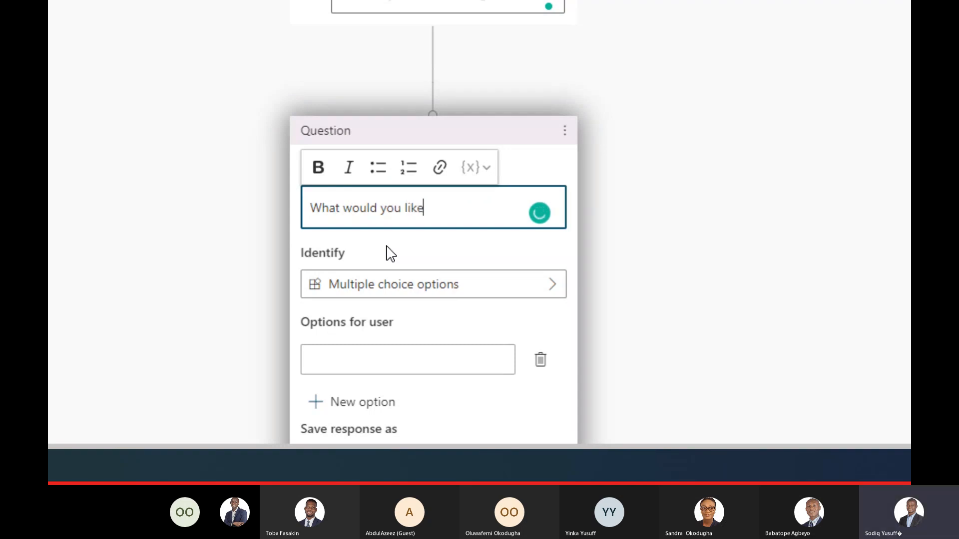
text( to know about)
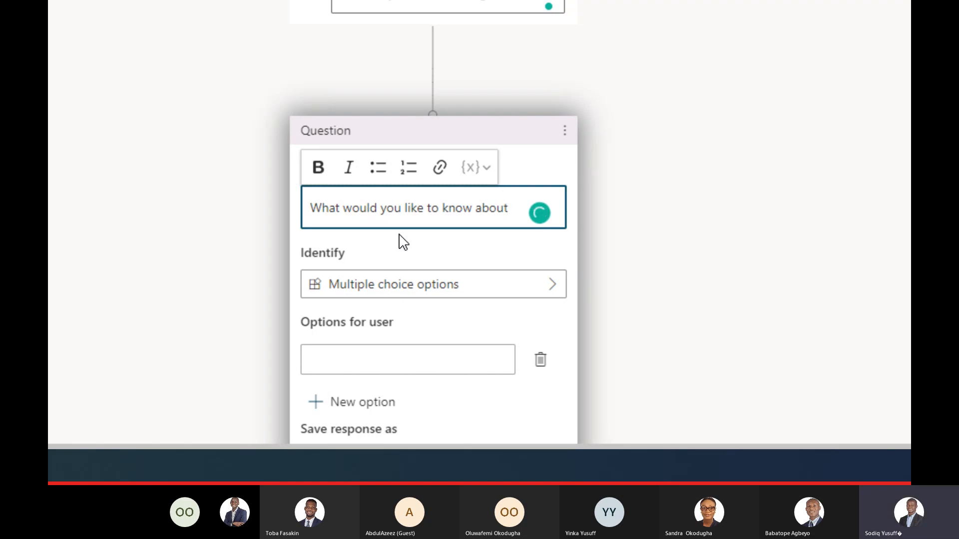
text(?)
Step: Enter Leave as the question's first multiple choice option
scroll(480, 345, down, 2)
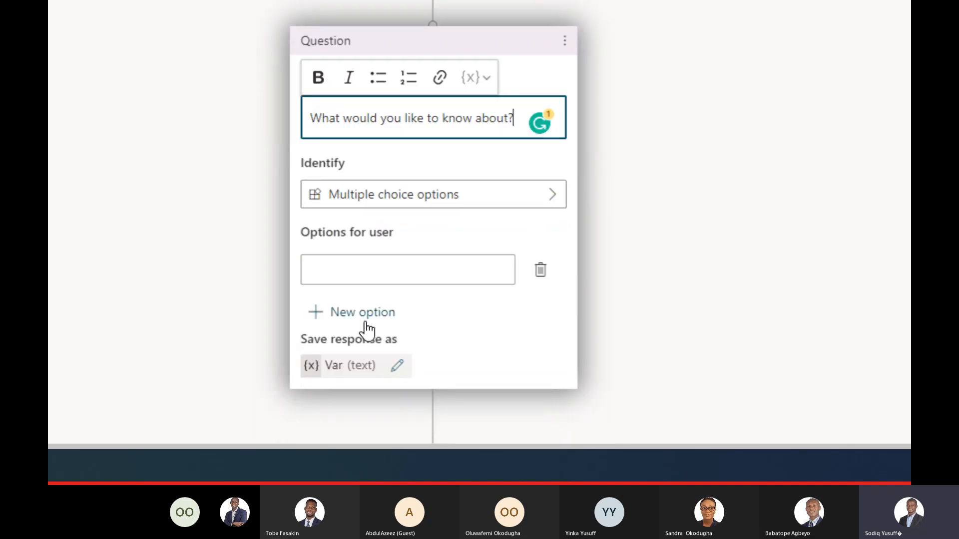
click(331, 268)
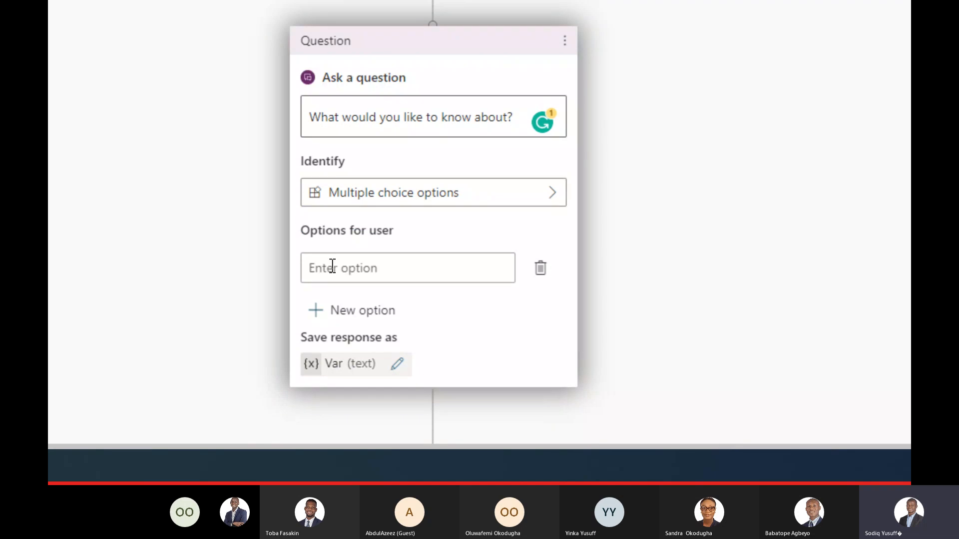
text(H)
key(BackSpace)
text(Leave)
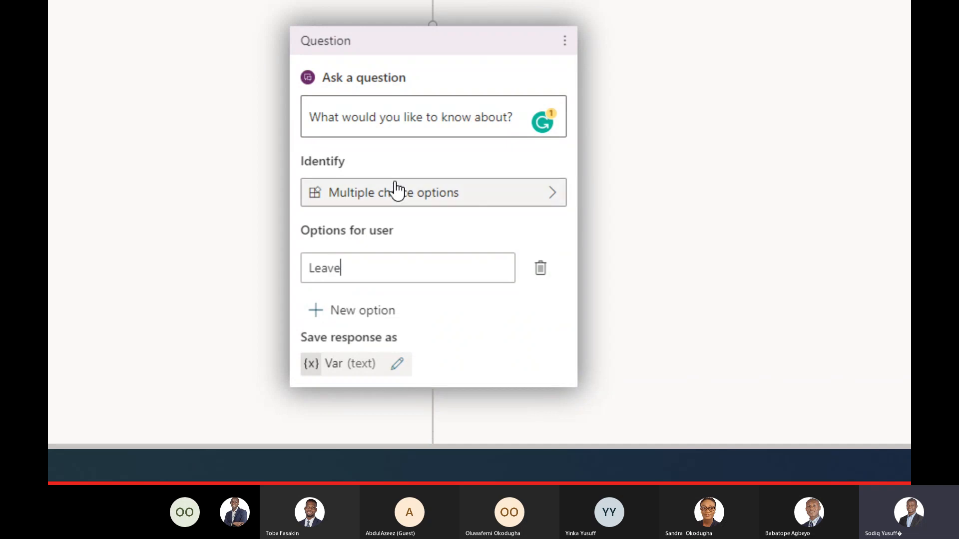
Step: Add a second multiple choice option named HMO to the question
scroll(415, 125, up, 5)
scroll(520, 431, down, 1)
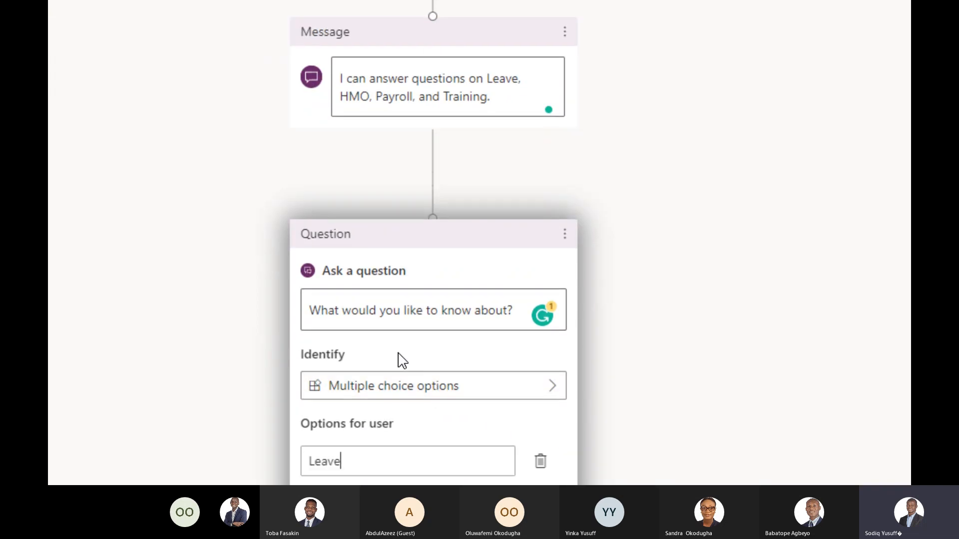
scroll(304, 424, down, 3)
click(333, 364)
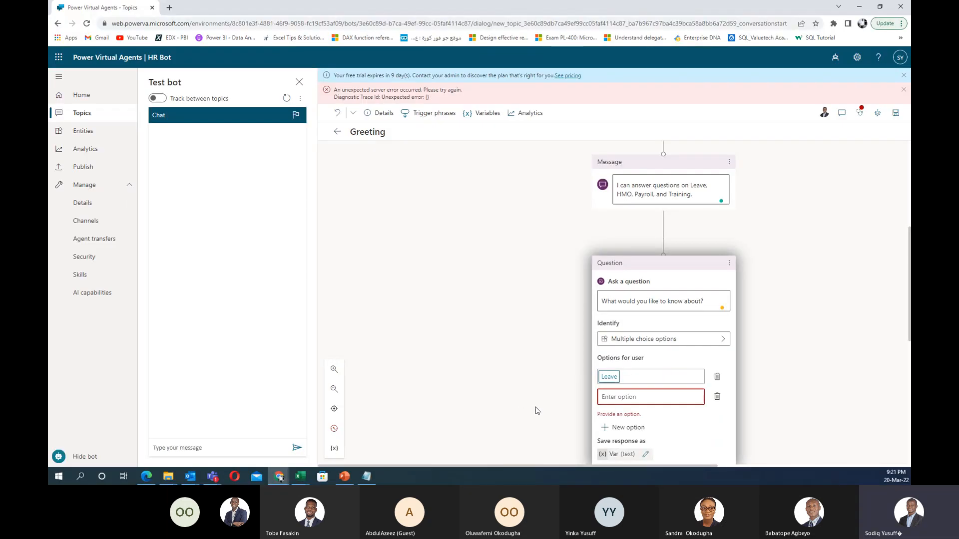
scroll(517, 374, down, 4)
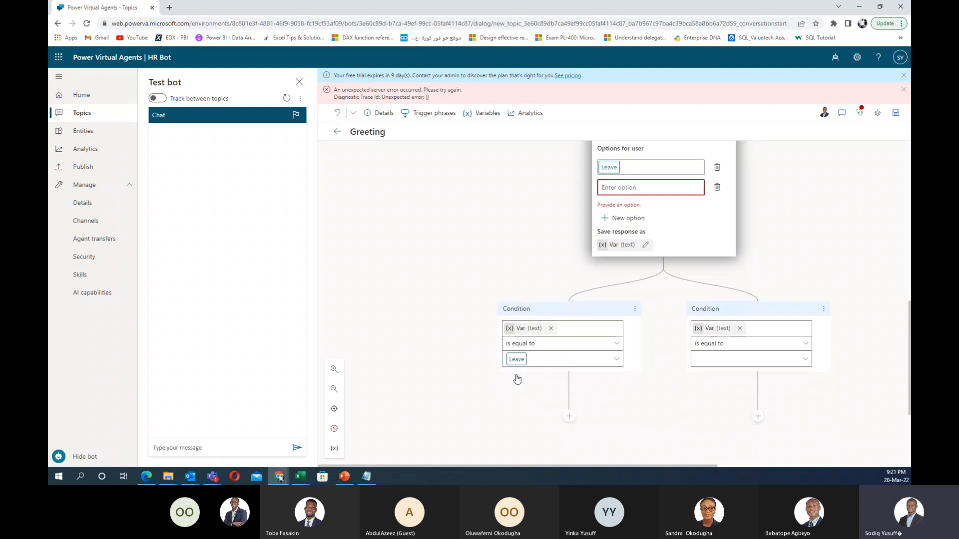
scroll(517, 380, down, 1)
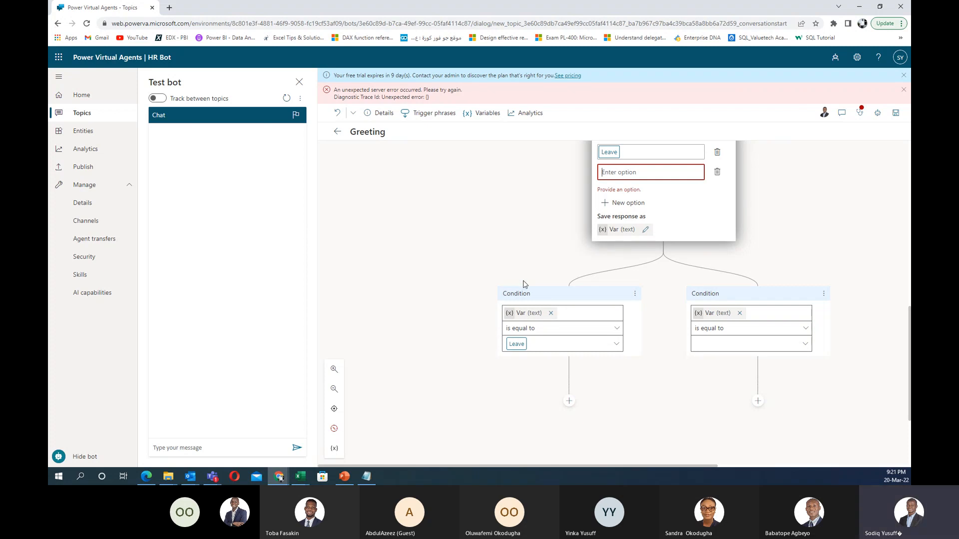
scroll(523, 285, up, 5)
scroll(604, 295, down, 2)
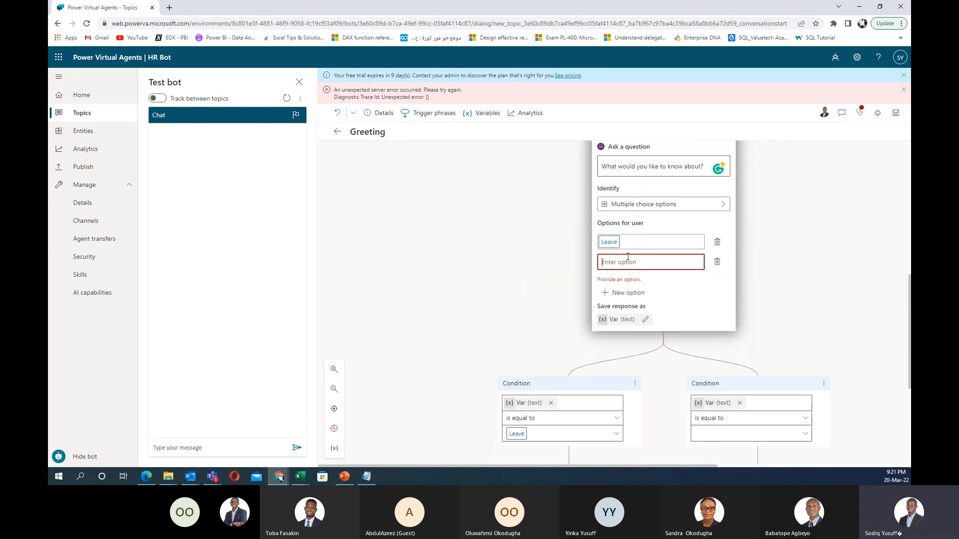
text(HMO)
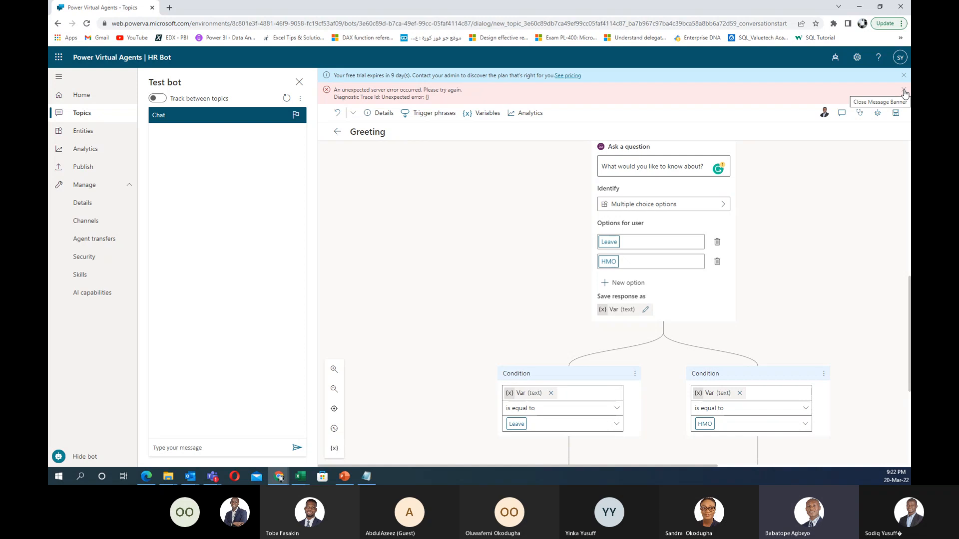
Step: Clear the text of the question's second option, HMO
click(646, 261)
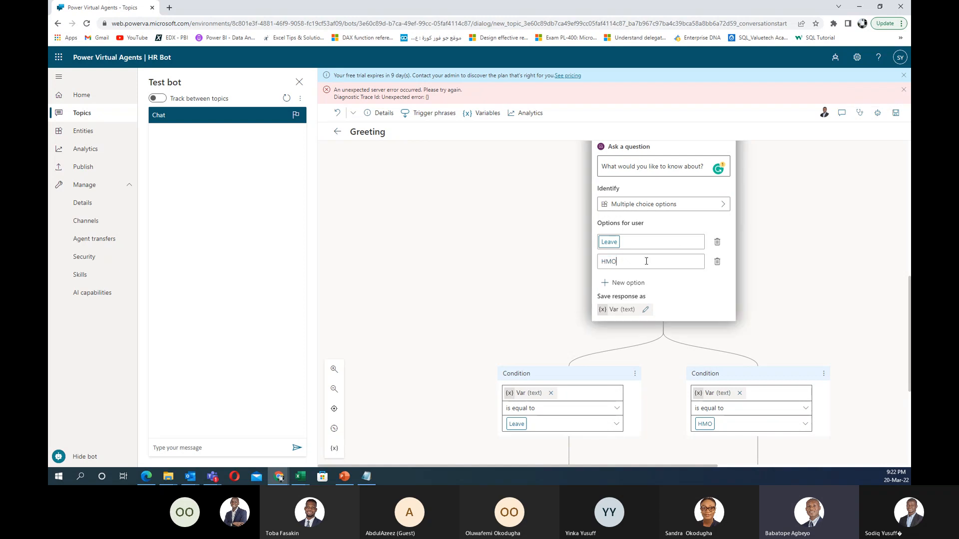
click(498, 258)
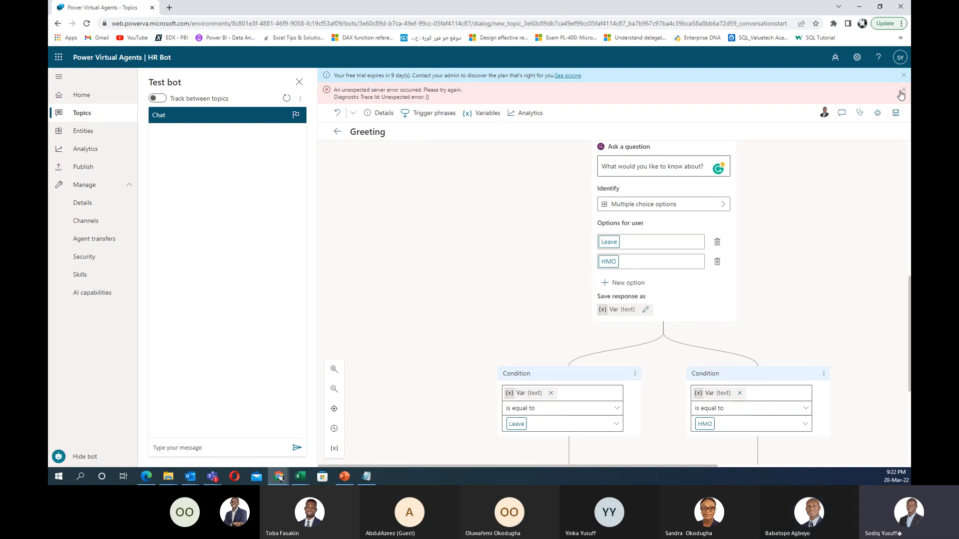
click(636, 262)
key(BackSpace)
key(BackSpace)
key(BackSpace)
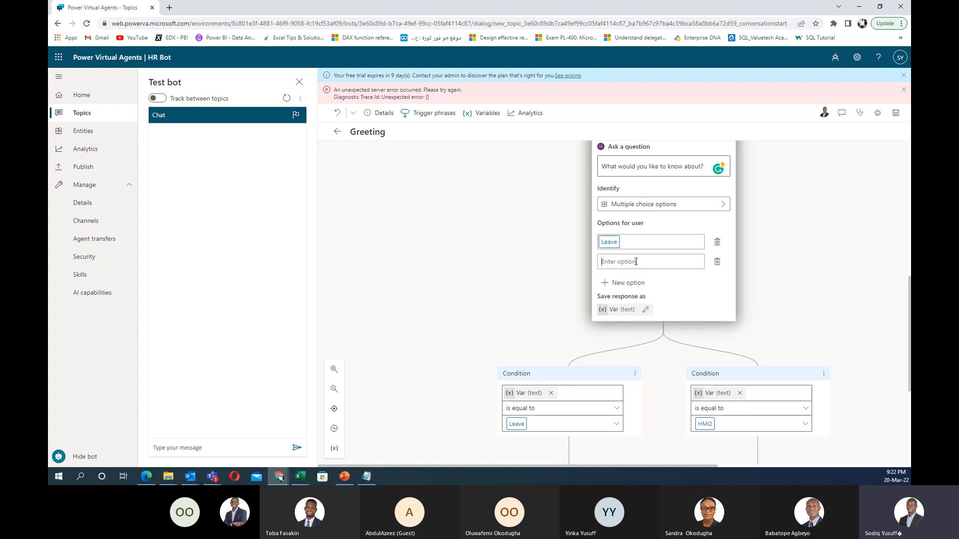
click(771, 298)
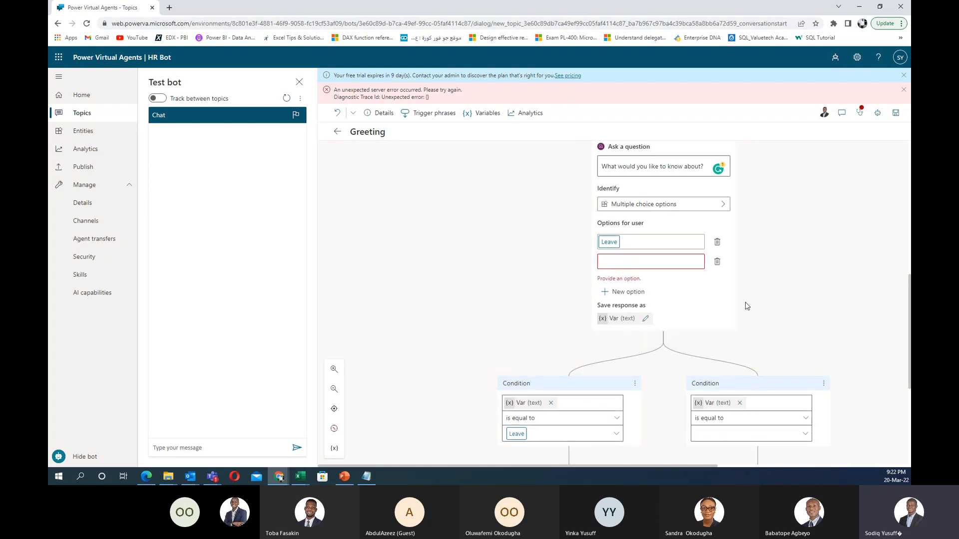
Step: Enter HMO as the question's second option again and dismiss the server error banner
click(640, 260)
text(HMO)
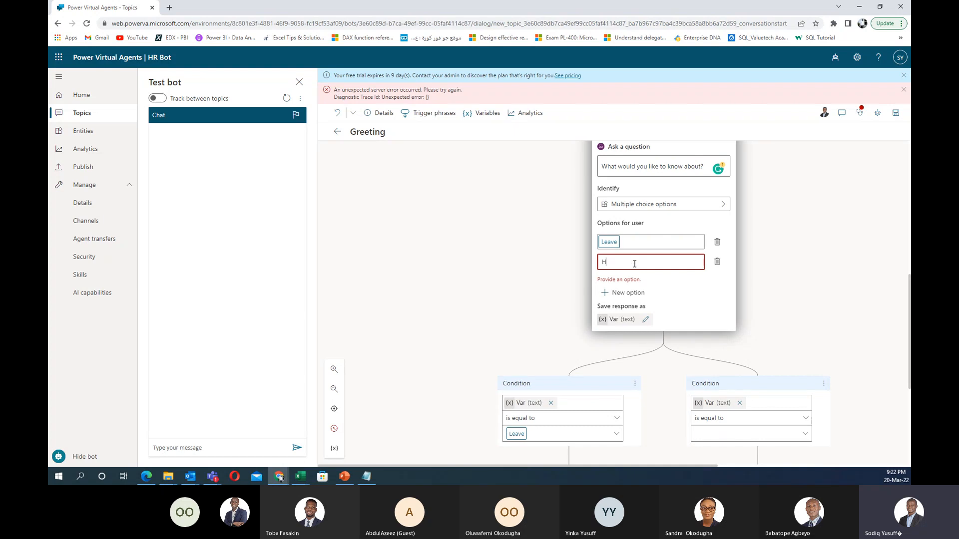
click(783, 285)
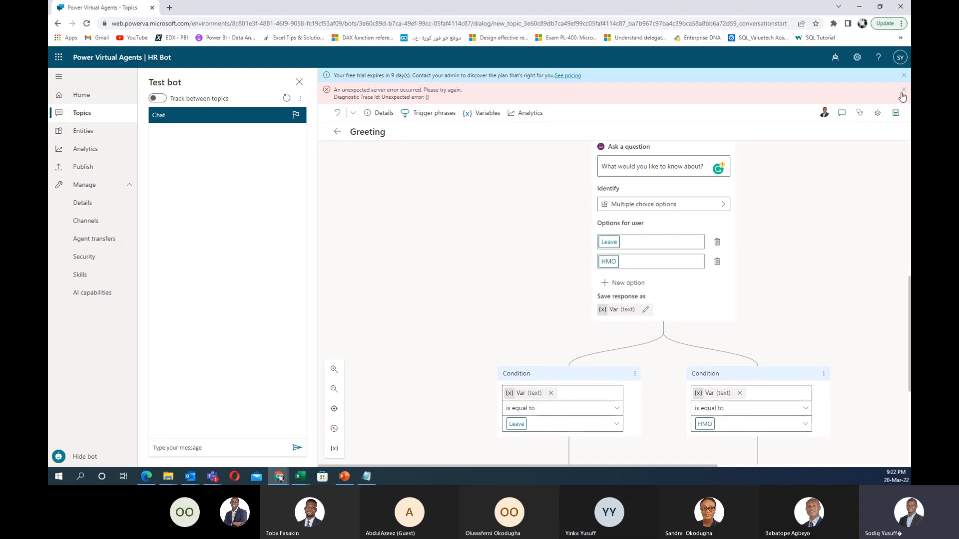
click(903, 90)
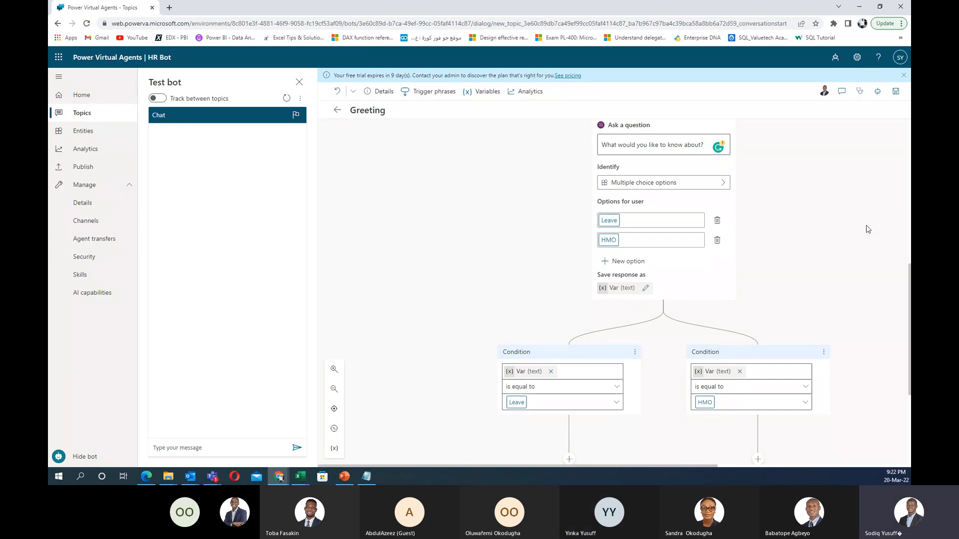
Step: Save the Greeting topic and review the Leave and HMO condition branches below the question
click(896, 94)
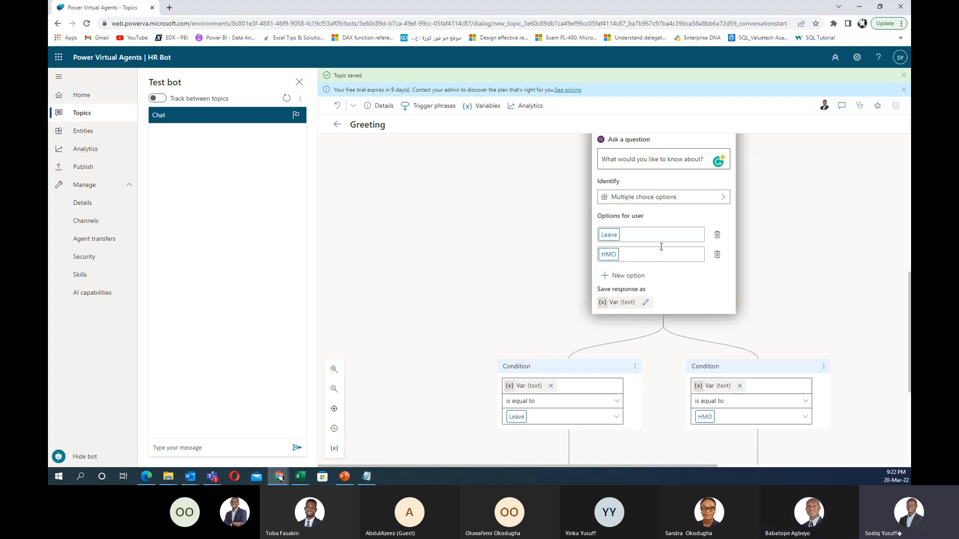
scroll(638, 305, down, 2)
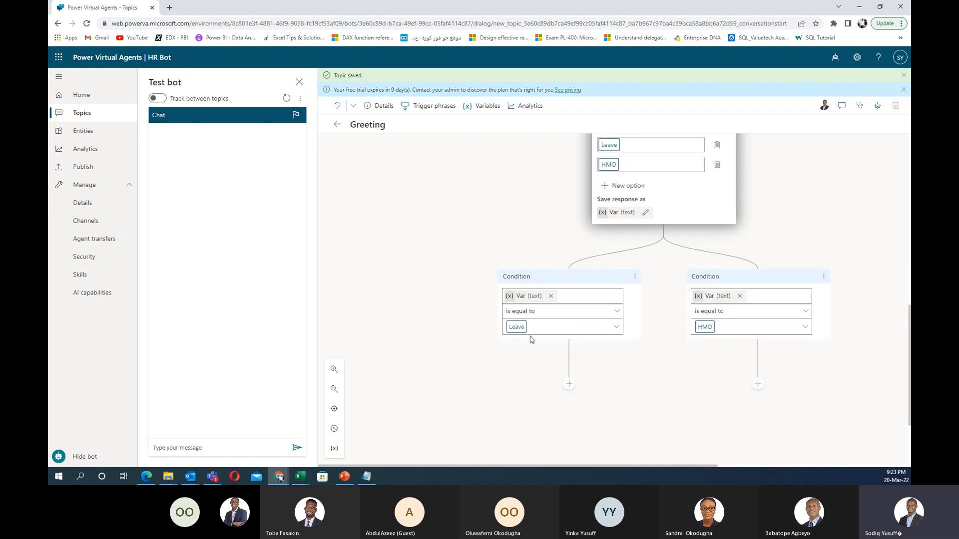
scroll(584, 304, up, 4)
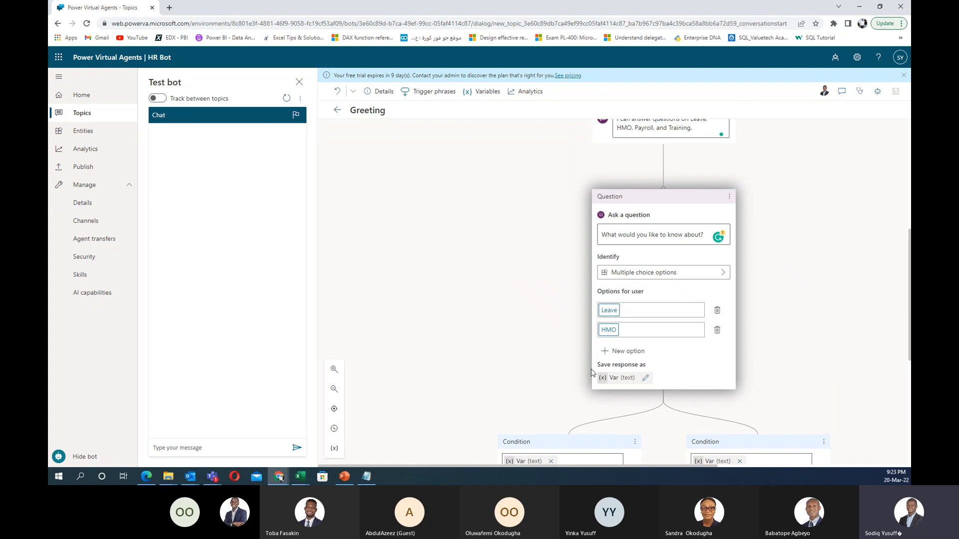
scroll(589, 395, down, 4)
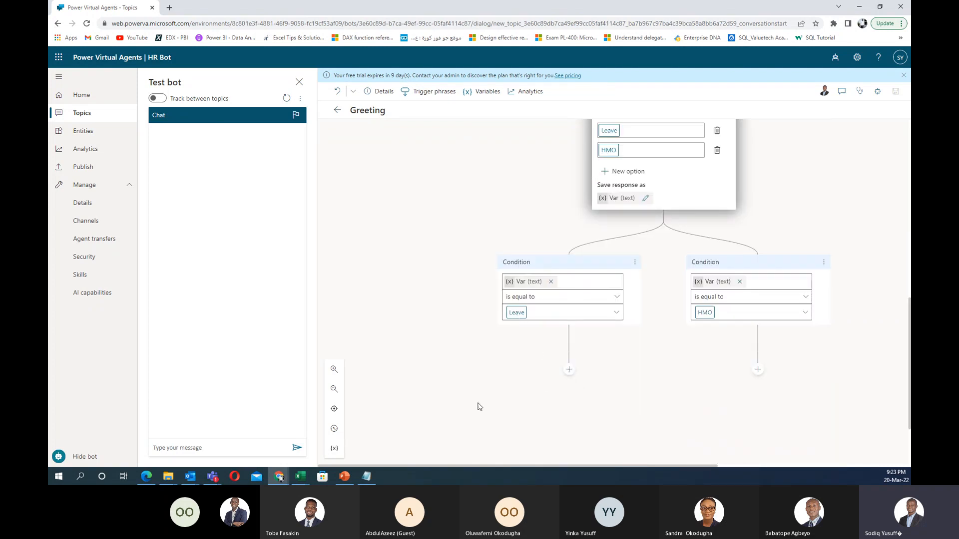
drag(478, 403, 438, 413)
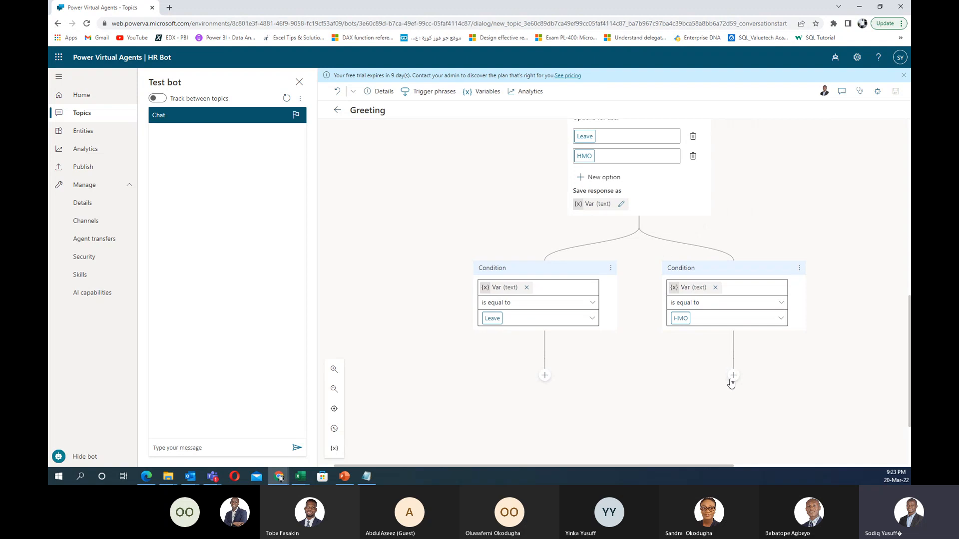
Step: Add Payroll as the third multiple choice option of the question
scroll(595, 343, up, 2)
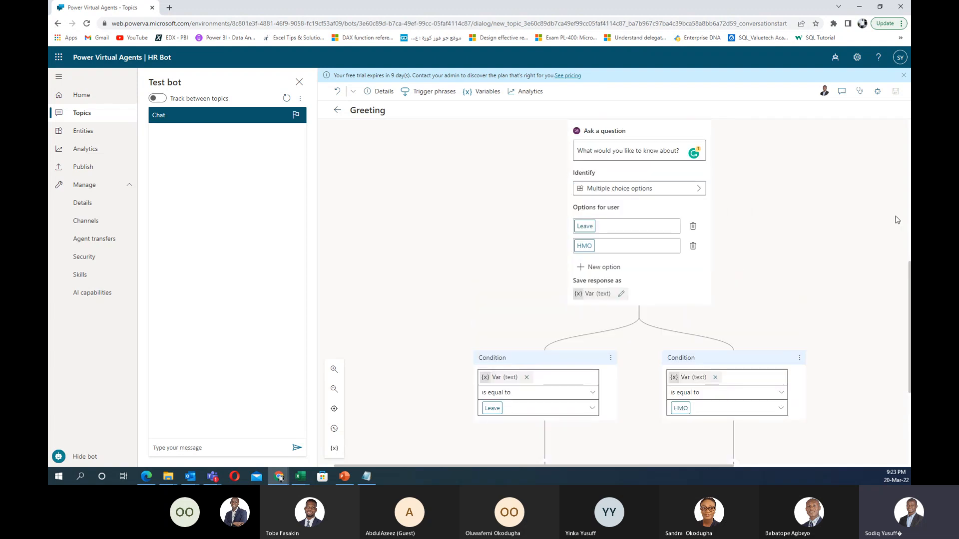
click(593, 271)
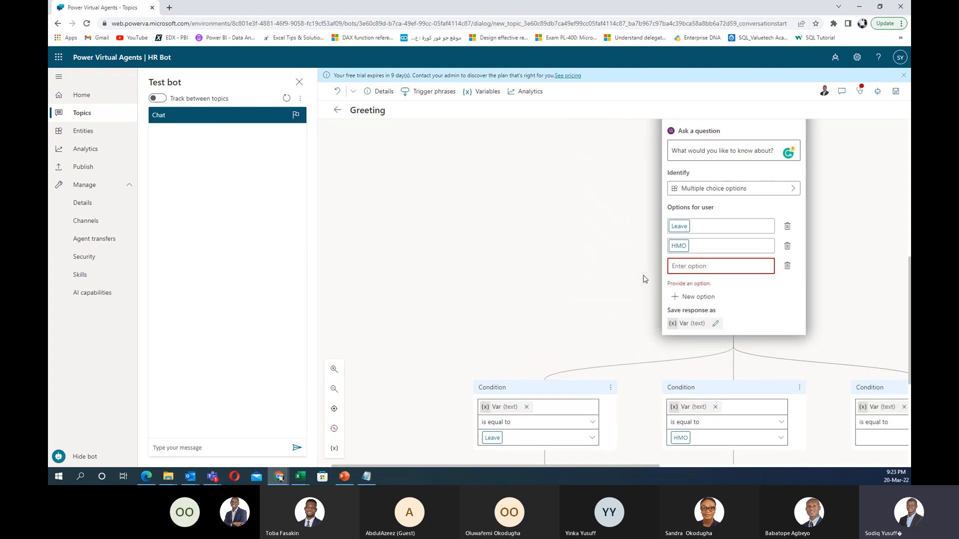
text(roll)
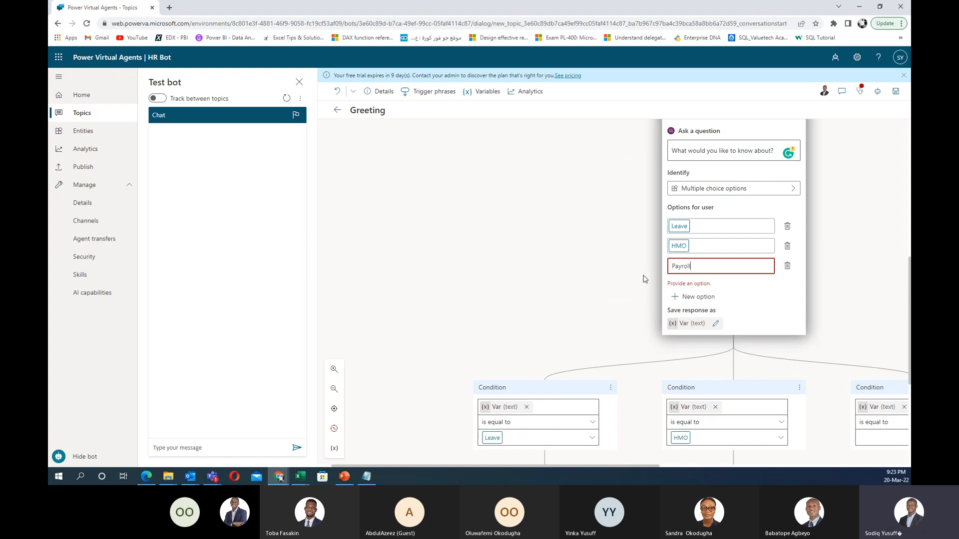
click(643, 280)
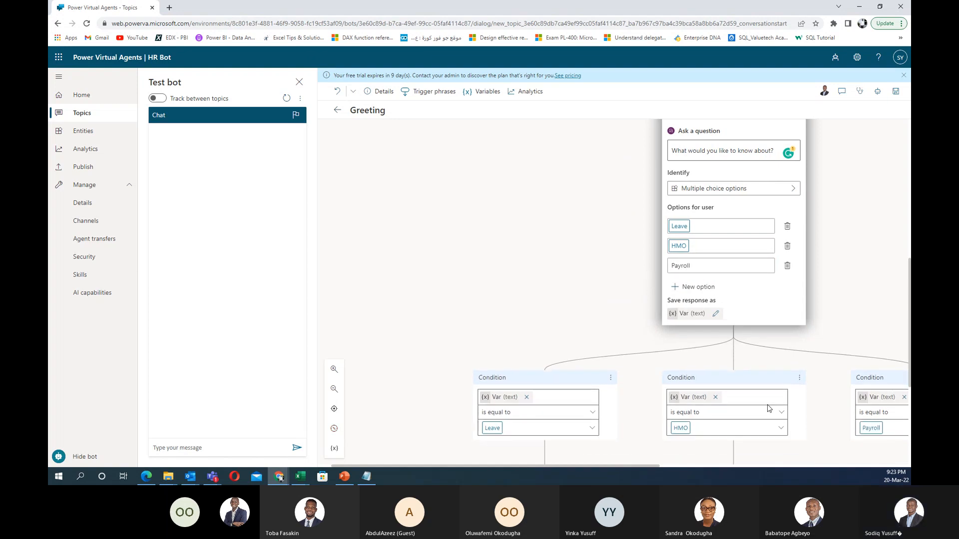
Step: Add Training as the question's fourth multiple choice option and hide the test bot pane
drag(814, 429, 533, 296)
drag(591, 294, 633, 241)
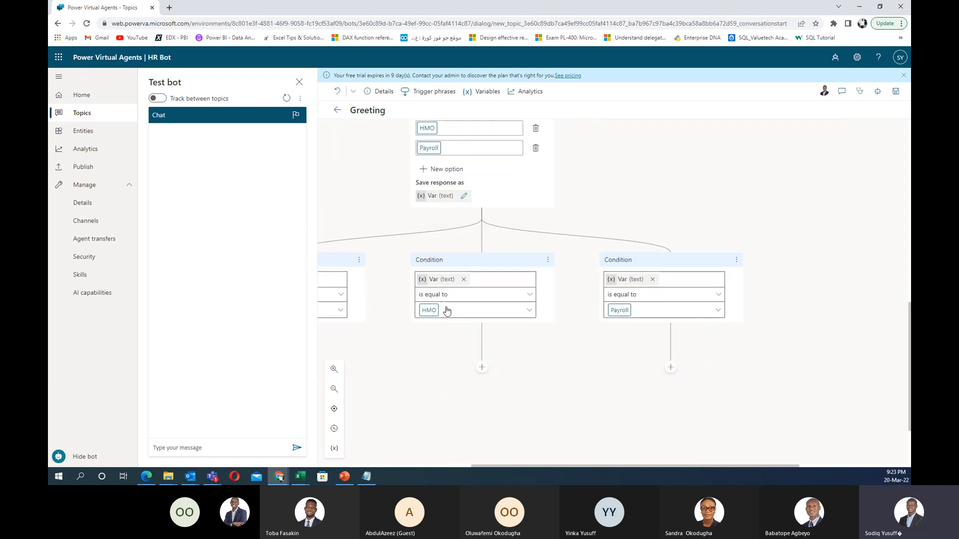
drag(422, 369, 614, 358)
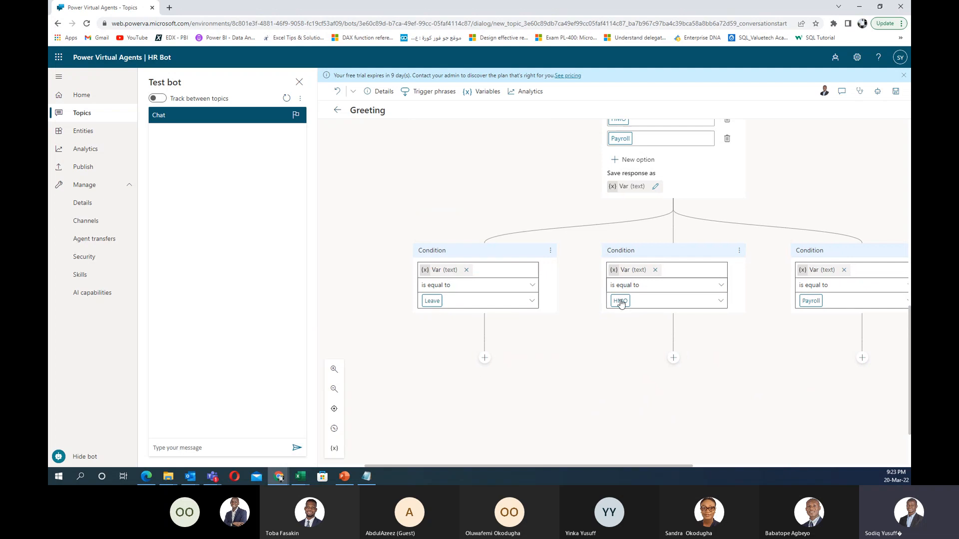
drag(833, 345, 735, 396)
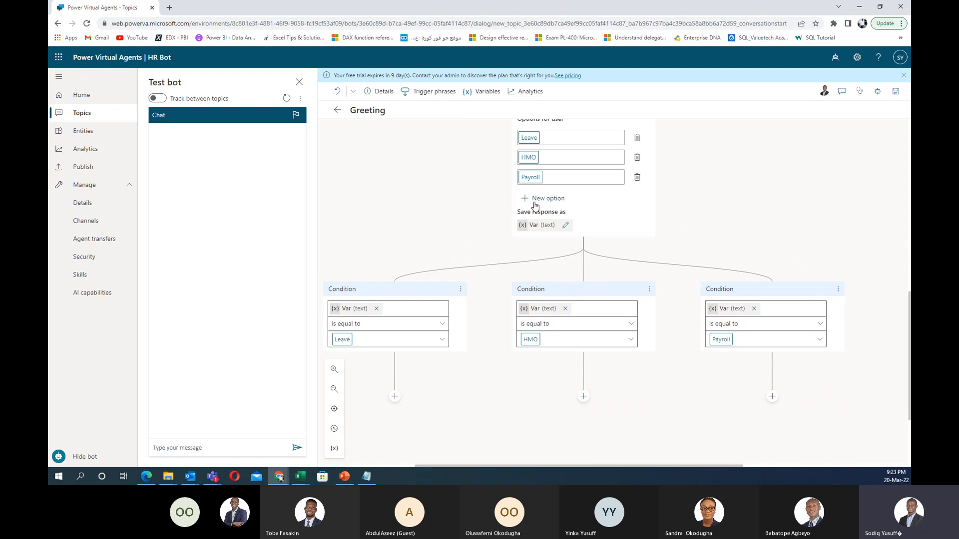
click(534, 198)
text(Training)
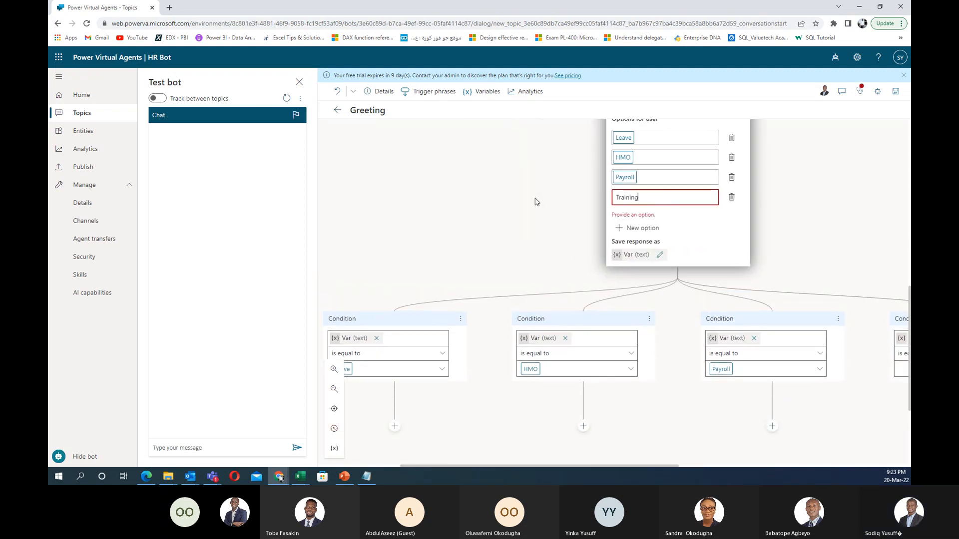
key(Return)
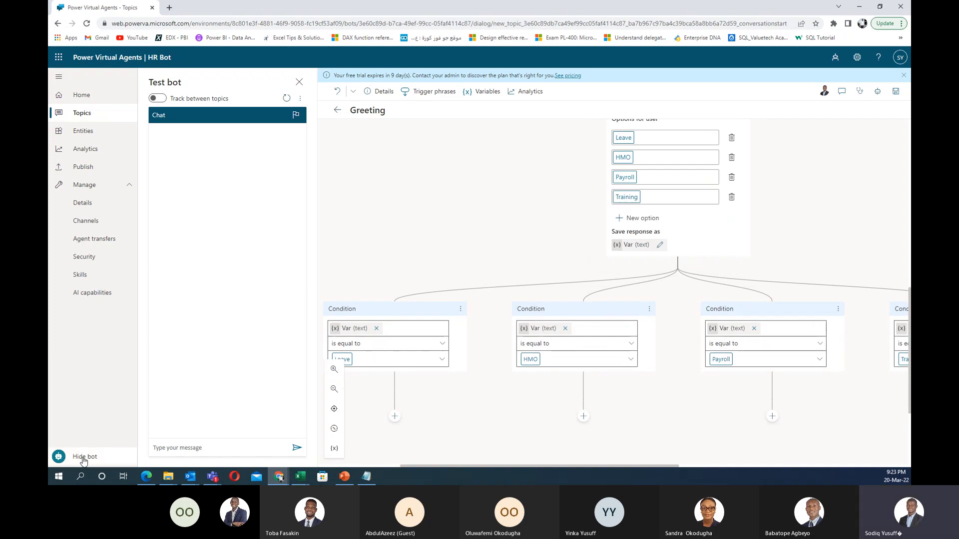
click(84, 457)
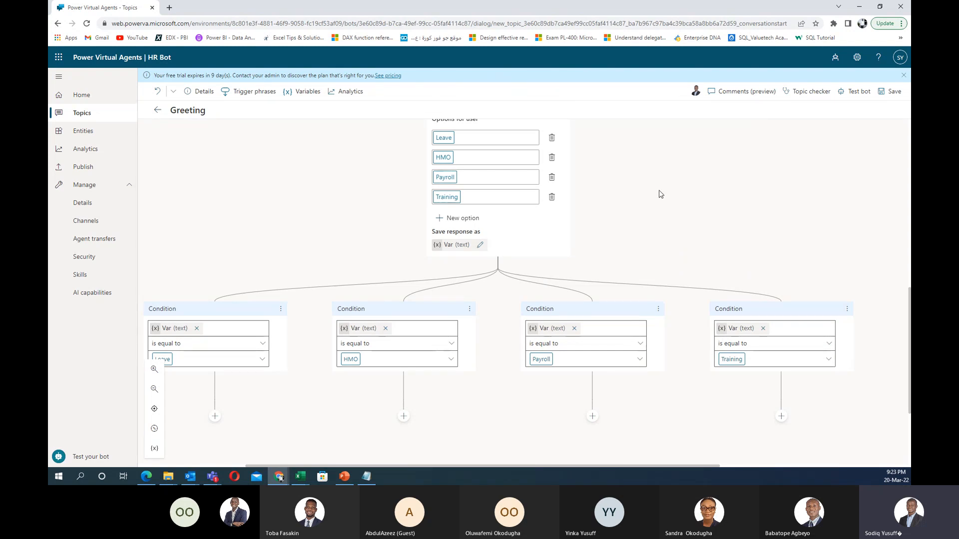
Step: Examine the information types and prebuilt entities that the question can identify, from Multiple choice options through Zip code
scroll(651, 212, up, 4)
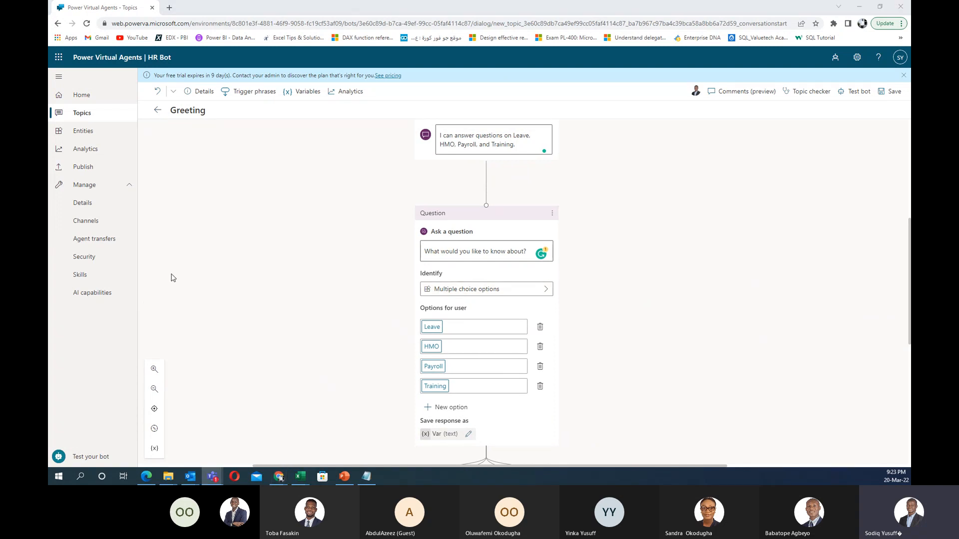
scroll(457, 343, down, 3)
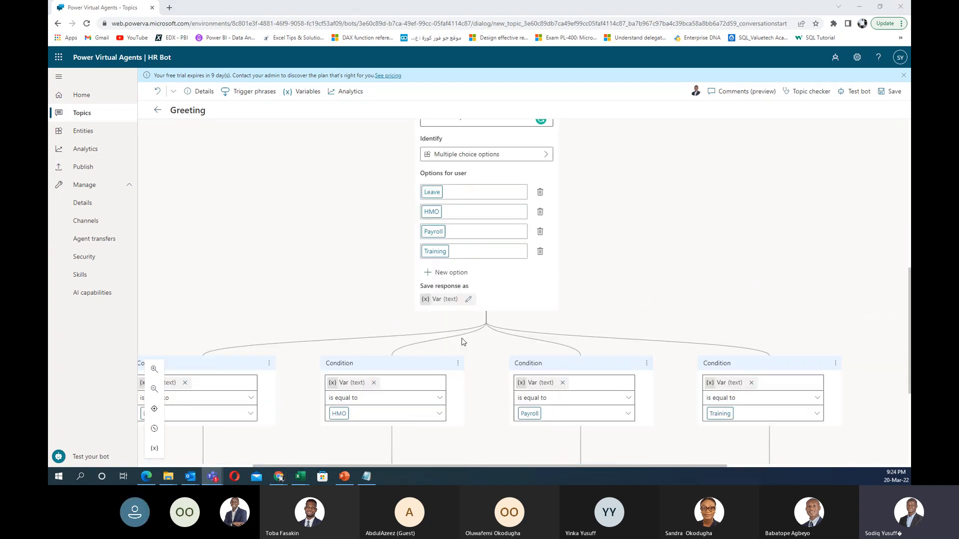
scroll(463, 343, up, 4)
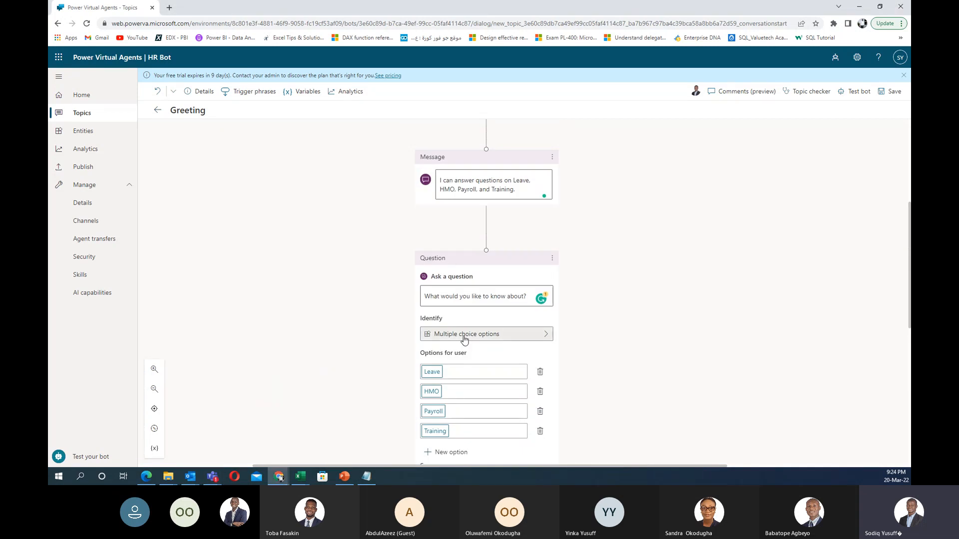
click(464, 339)
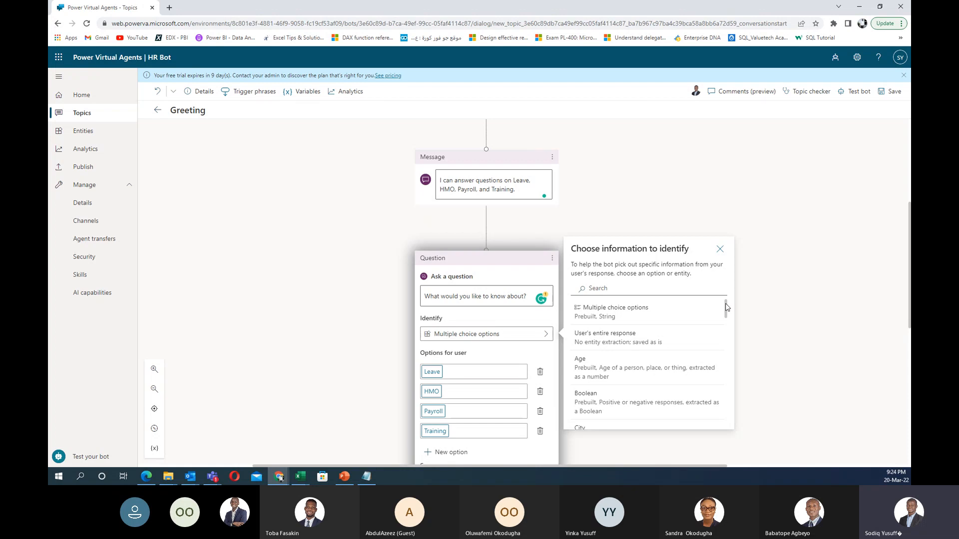
drag(726, 307, 725, 322)
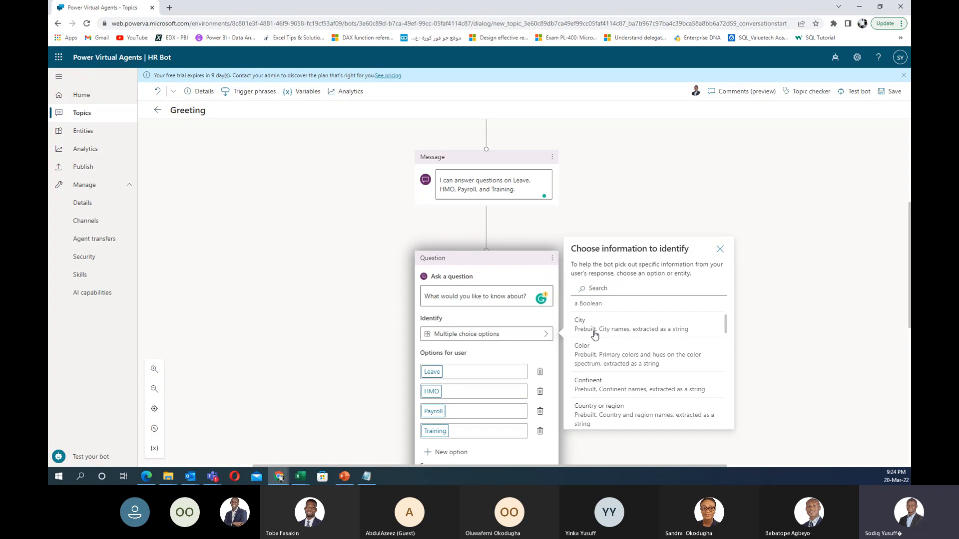
scroll(619, 358, down, 2)
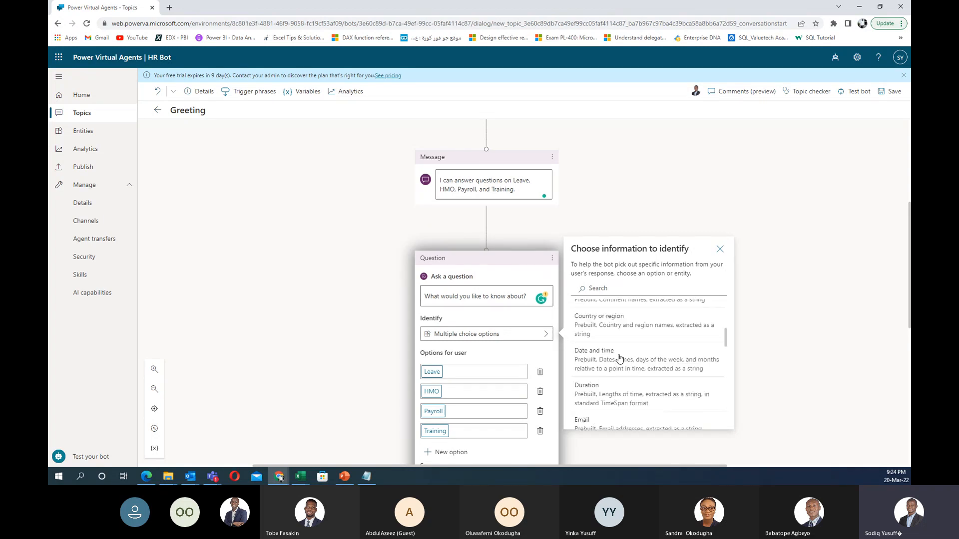
scroll(619, 358, down, 1)
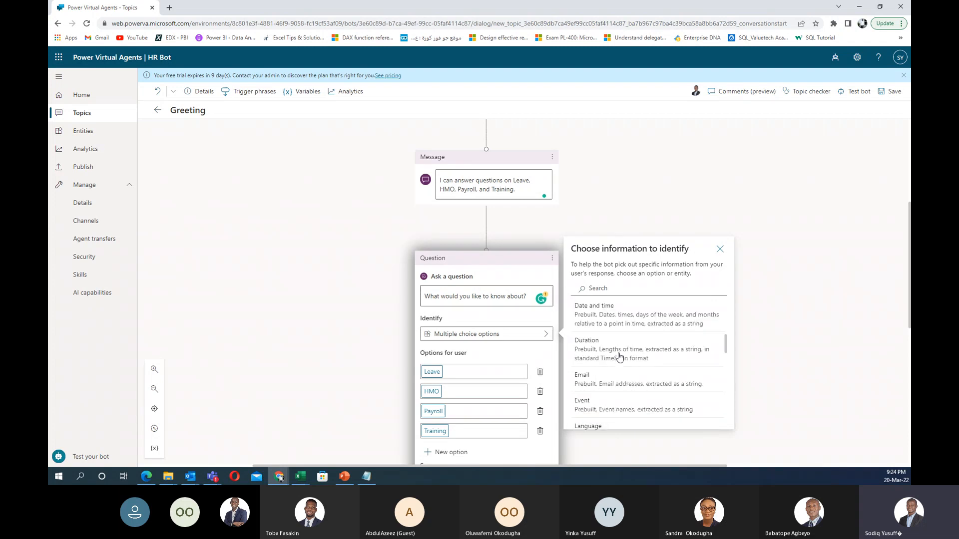
scroll(604, 352, down, 1)
scroll(605, 351, up, 1)
drag(727, 343, 720, 434)
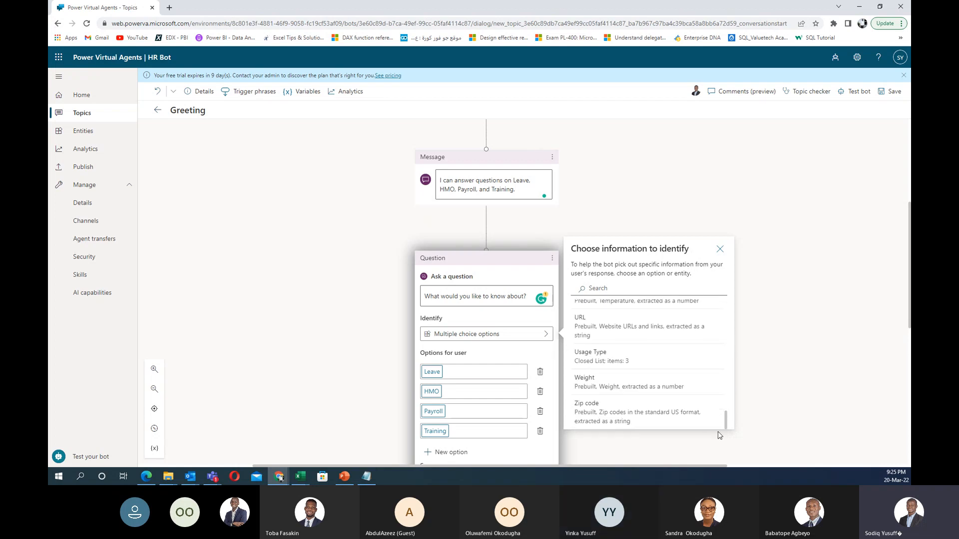
click(819, 360)
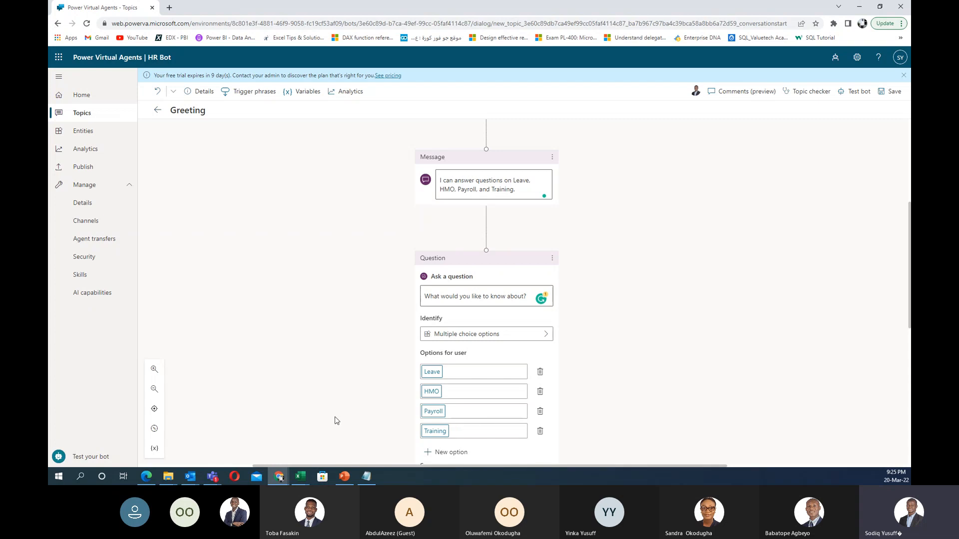
Step: Examine the Leave, HMO, Payroll and Training condition branches below the question
scroll(342, 387, down, 2)
scroll(356, 303, down, 1)
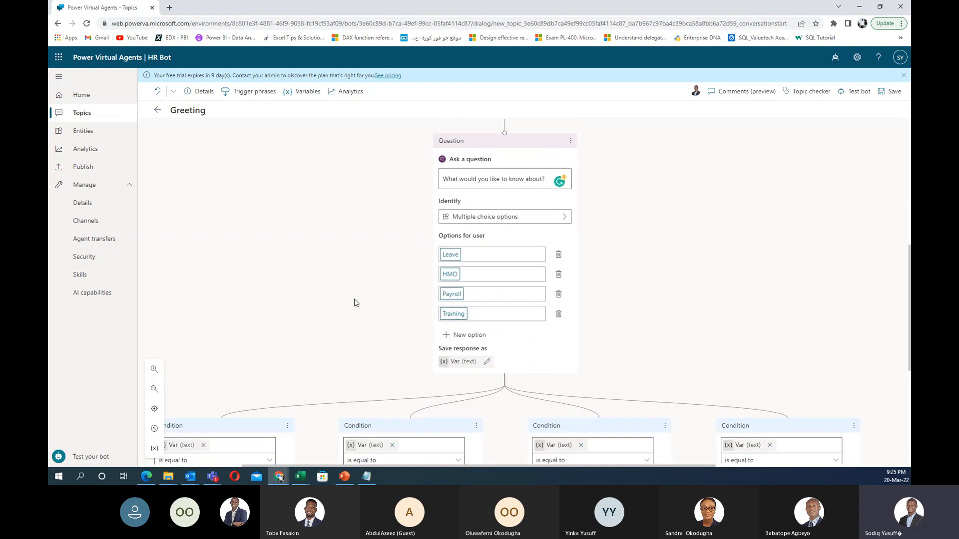
scroll(356, 303, down, 2)
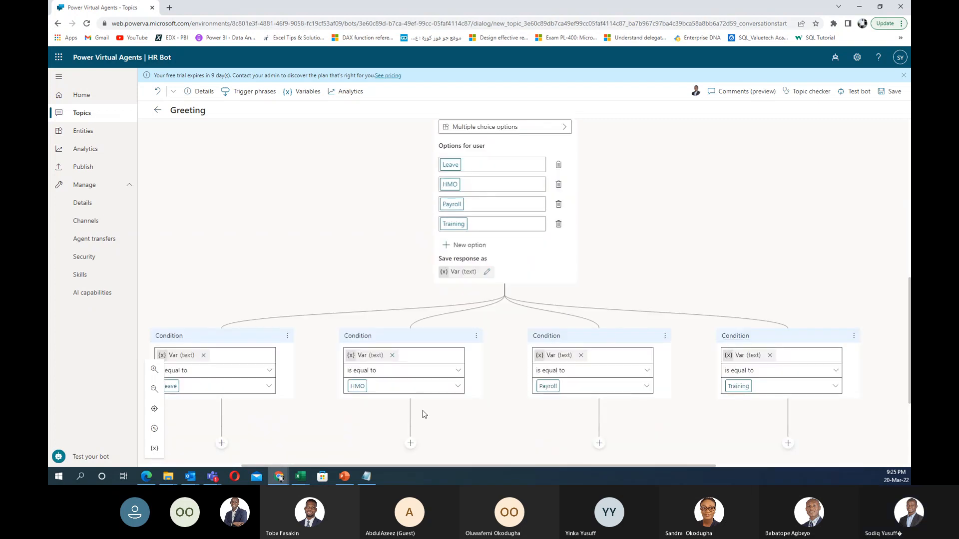
click(154, 389)
click(154, 389)
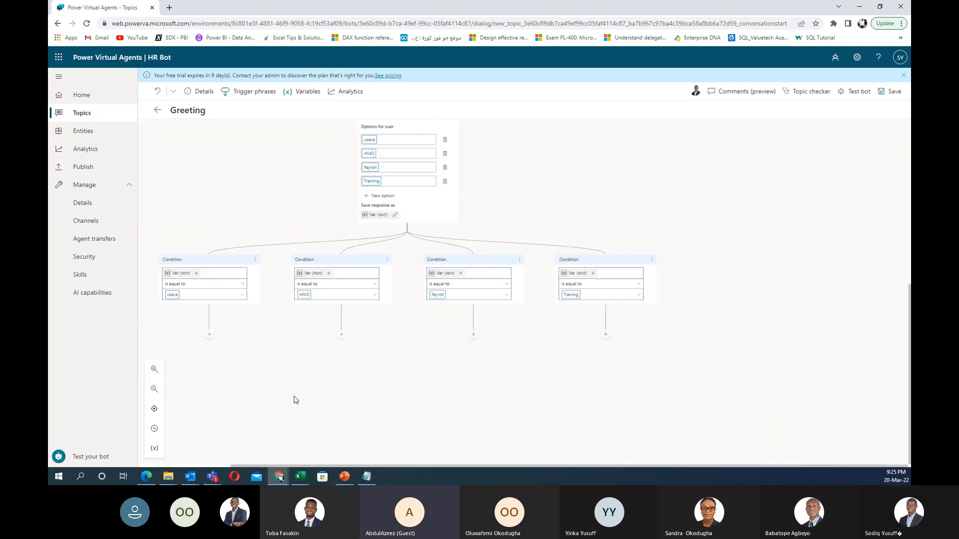
drag(296, 400, 380, 411)
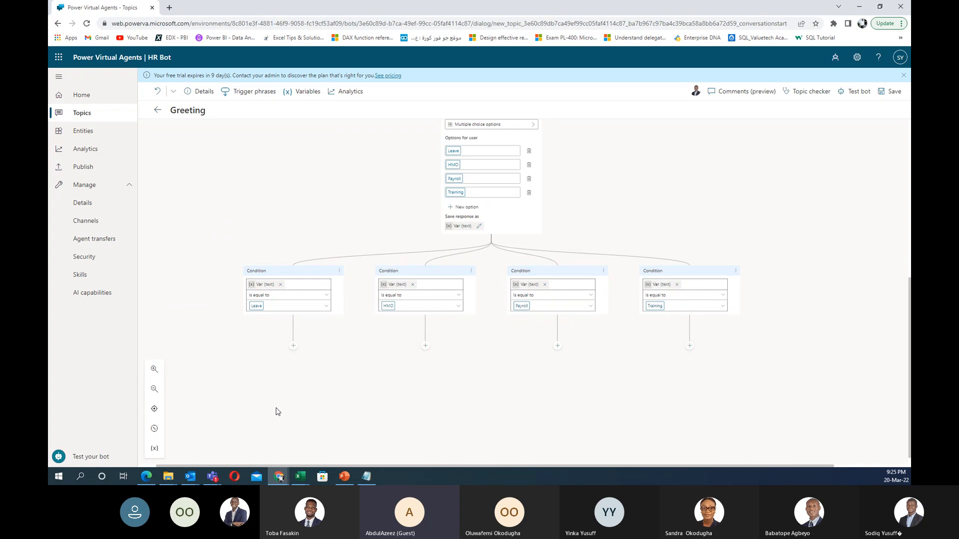
click(153, 370)
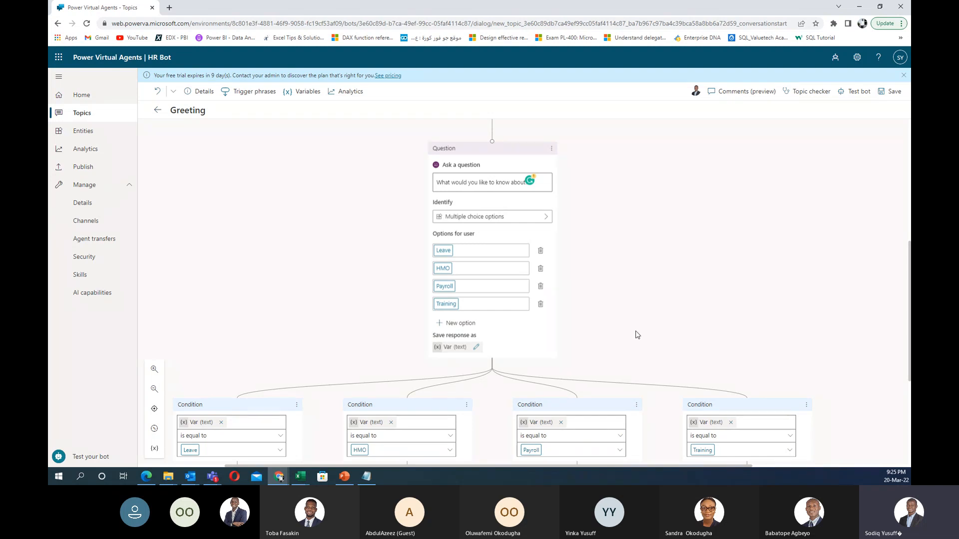
Step: Change the information the question identifies from the user's response to Email
click(495, 220)
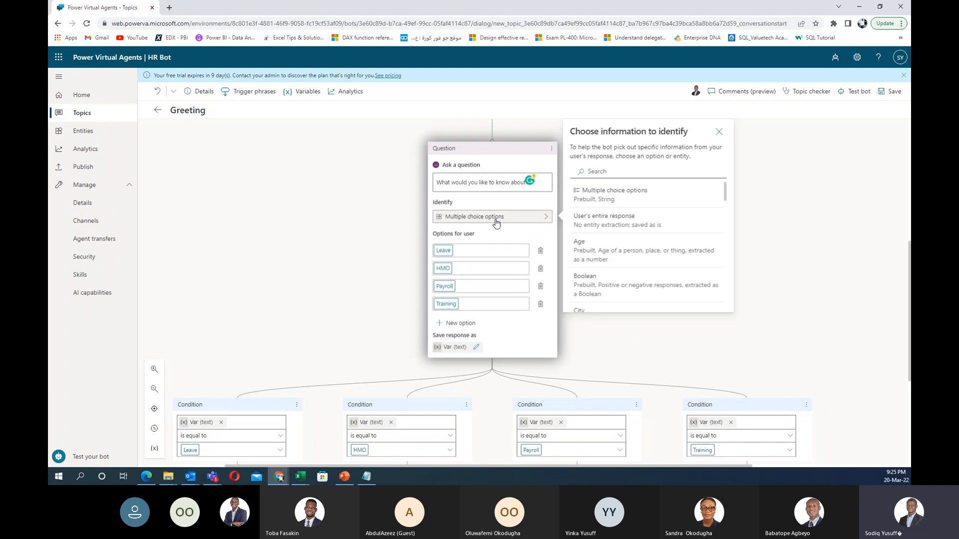
mouse_move(725, 192)
mouse_down()
mouse_move(722, 320)
mouse_move(732, 187)
mouse_up()
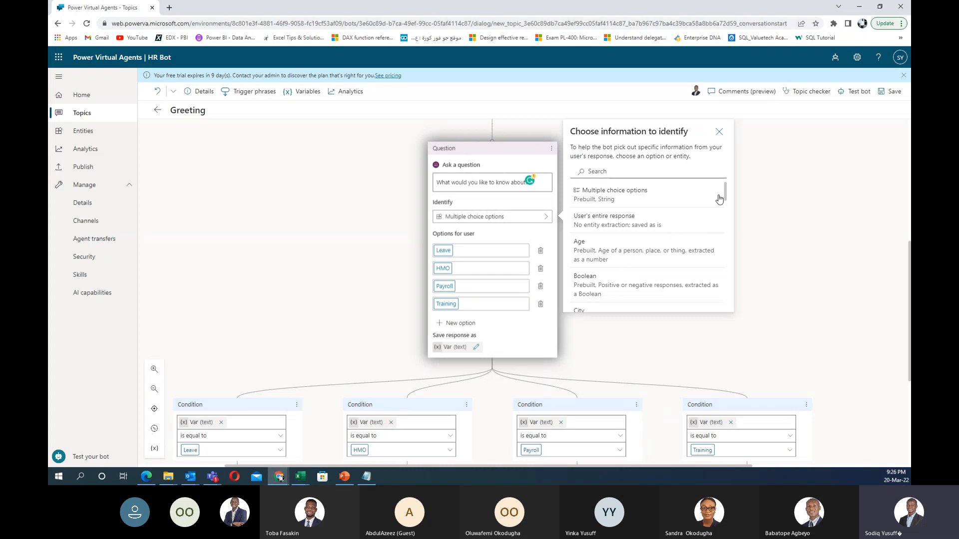
drag(725, 194, 603, 240)
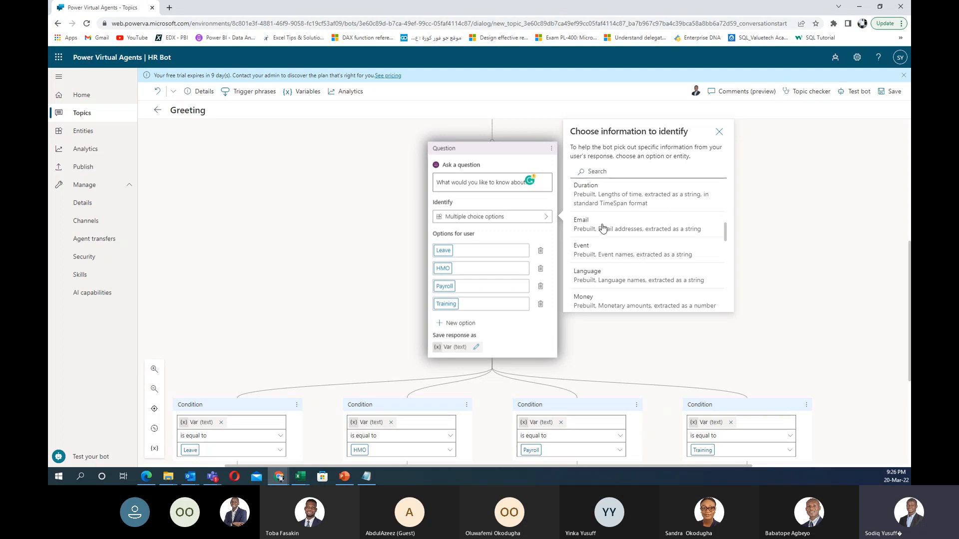
click(603, 228)
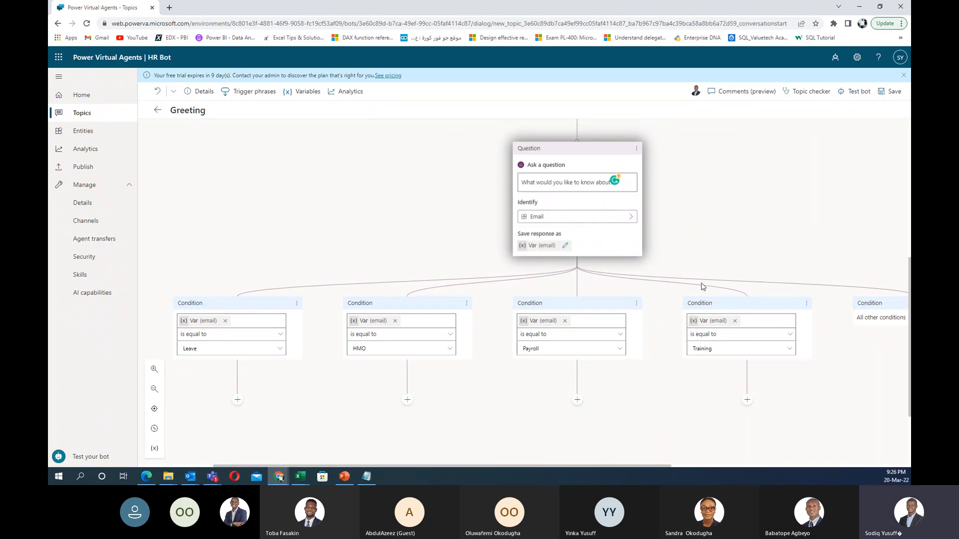
Step: Change the information the question identifies back to Multiple choice options
click(600, 221)
click(687, 198)
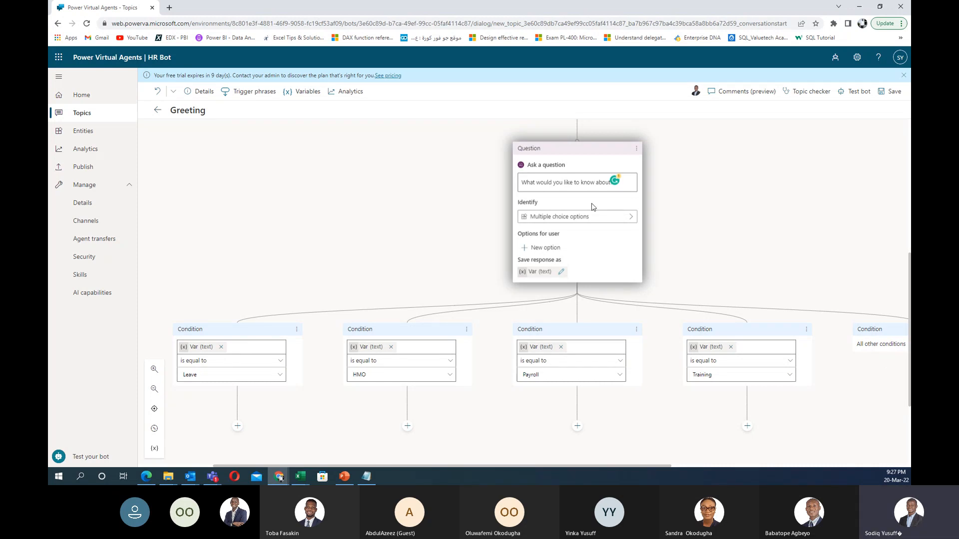
Step: Examine the list of options and prebuilt entities available for the question to identify, down to Zip code
click(586, 222)
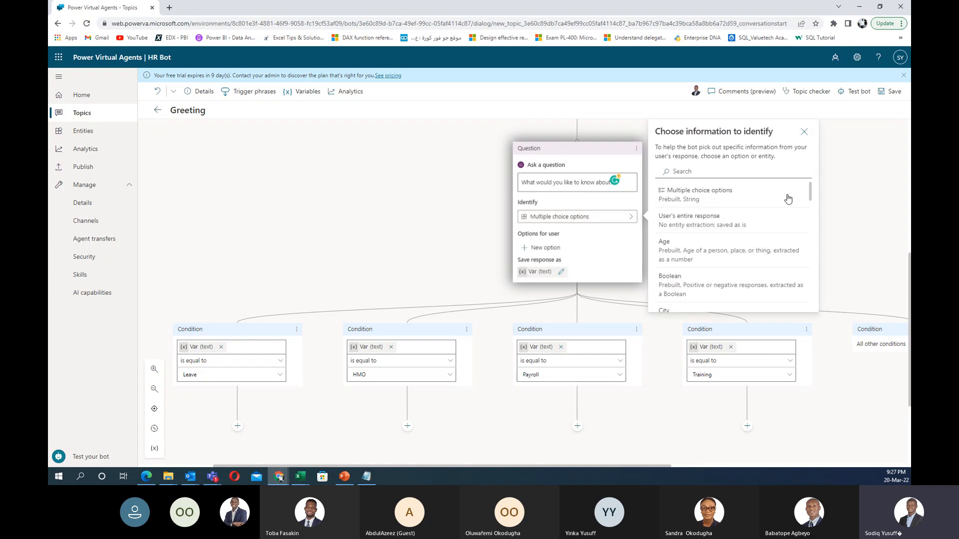
drag(811, 194, 822, 171)
scroll(795, 234, down, 1)
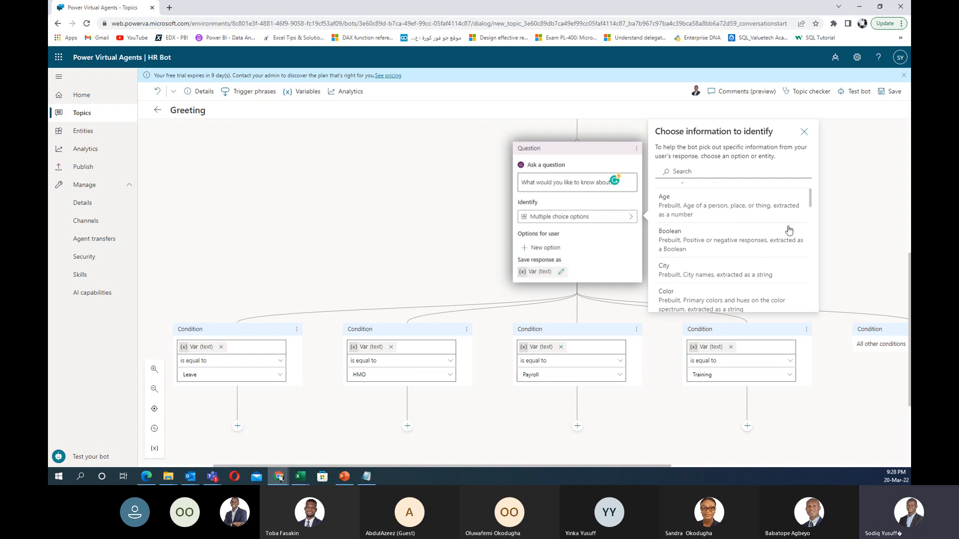
scroll(798, 225, down, 7)
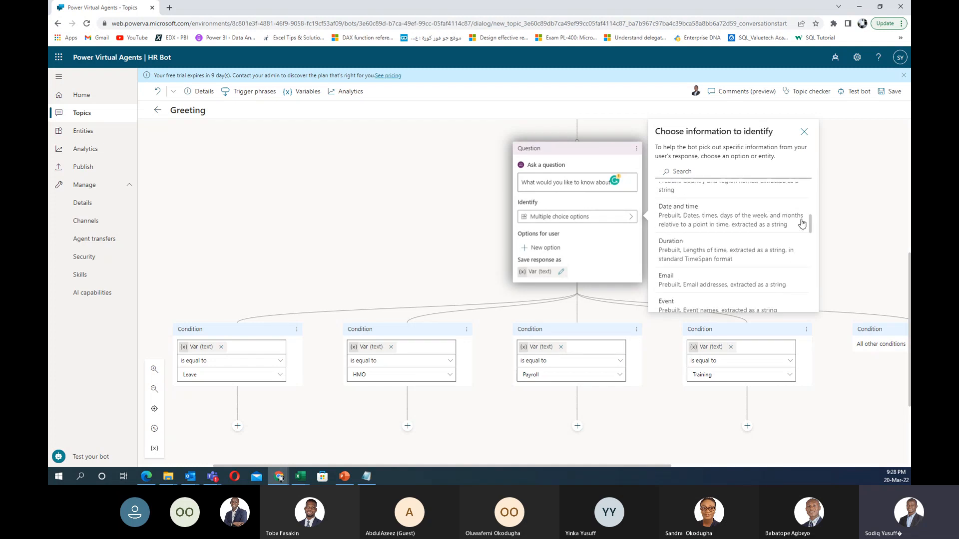
scroll(799, 235, down, 3)
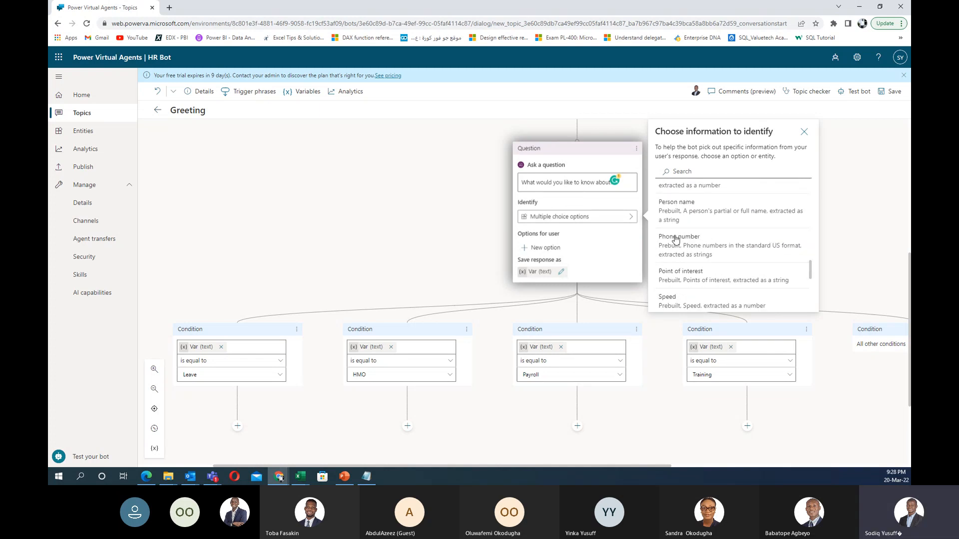
scroll(675, 239, down, 3)
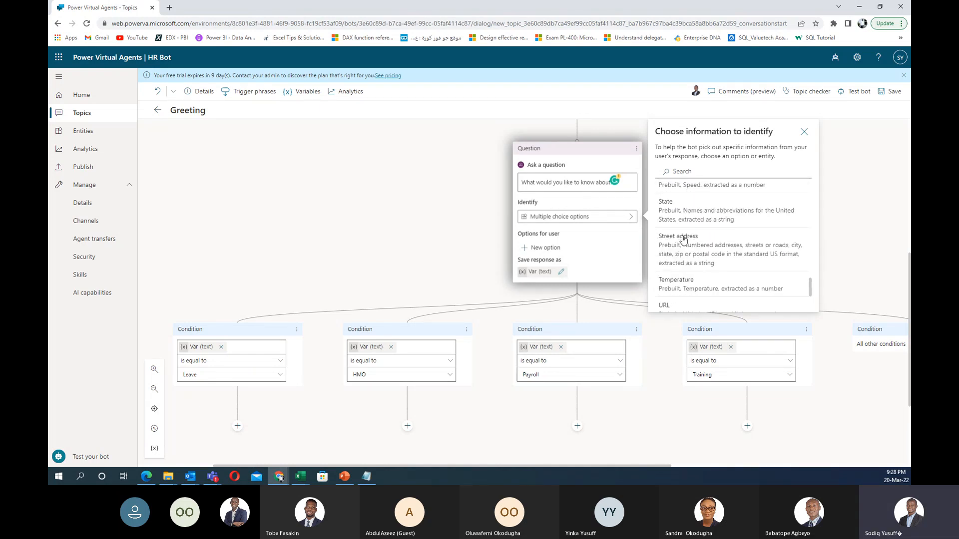
scroll(683, 240, down, 2)
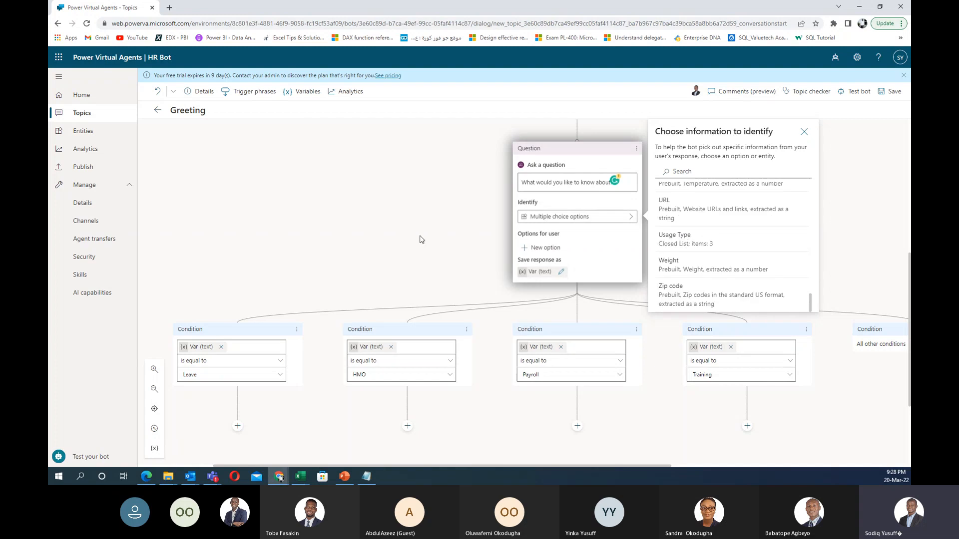
click(416, 239)
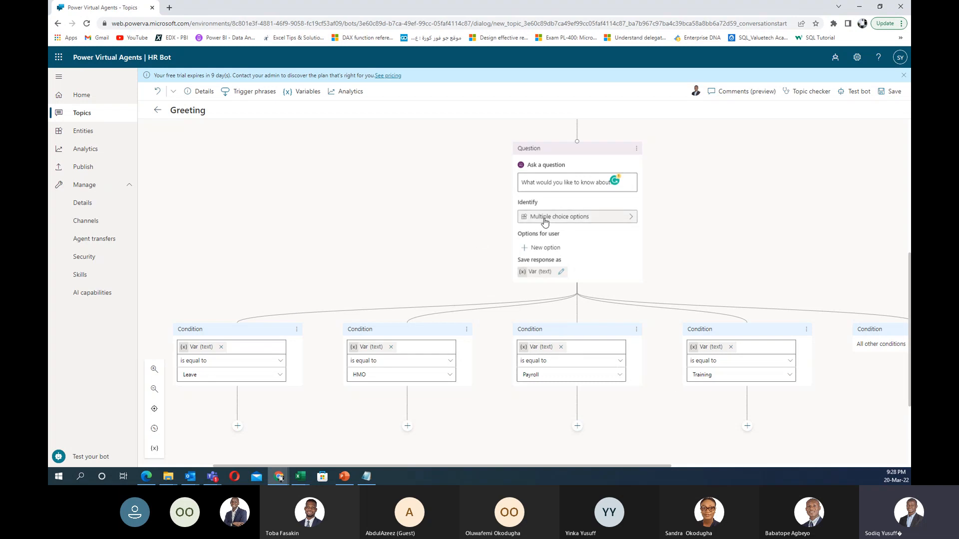
Step: Delete the All other conditions, Training, Payroll, HMO and Leave condition branches below the question
scroll(545, 245, down, 1)
drag(744, 240, 571, 235)
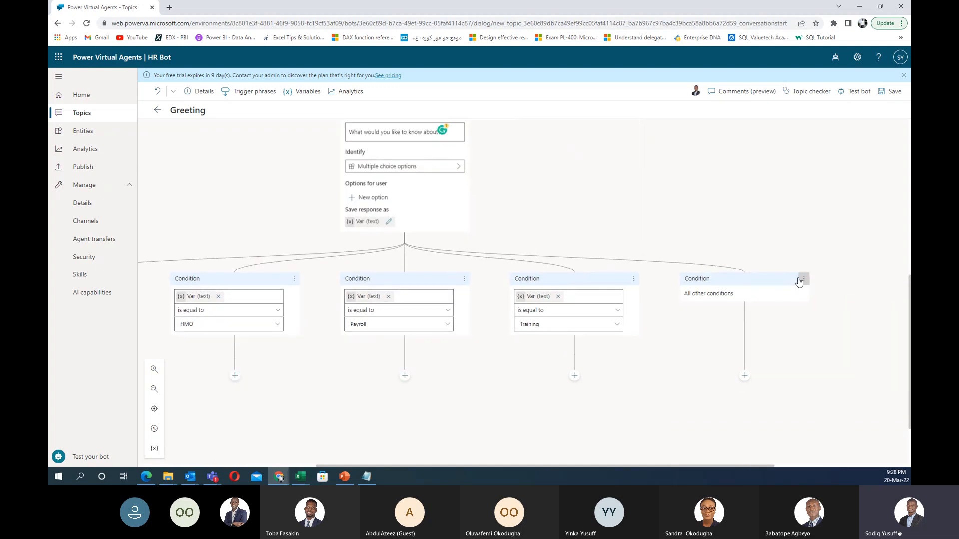
click(802, 279)
click(820, 281)
click(634, 280)
click(651, 280)
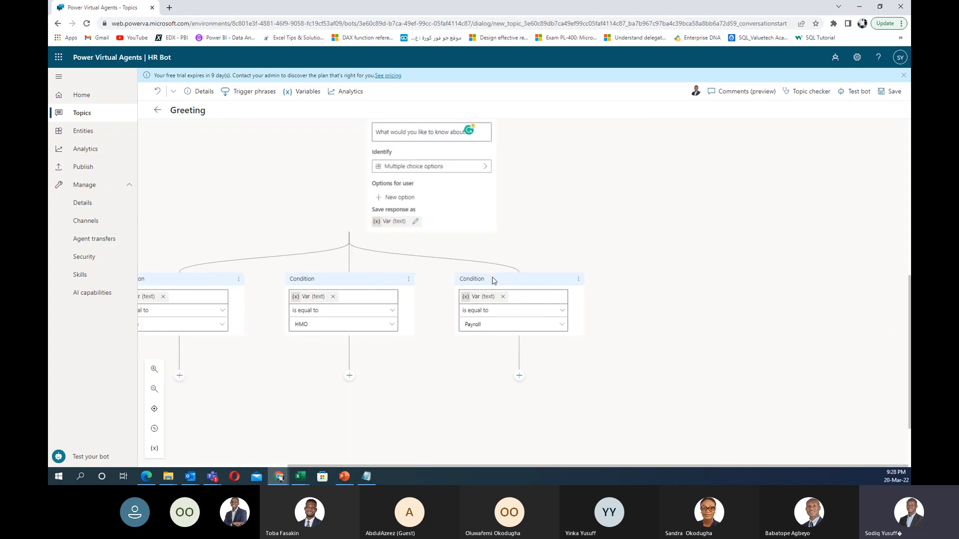
click(579, 280)
click(595, 281)
click(408, 279)
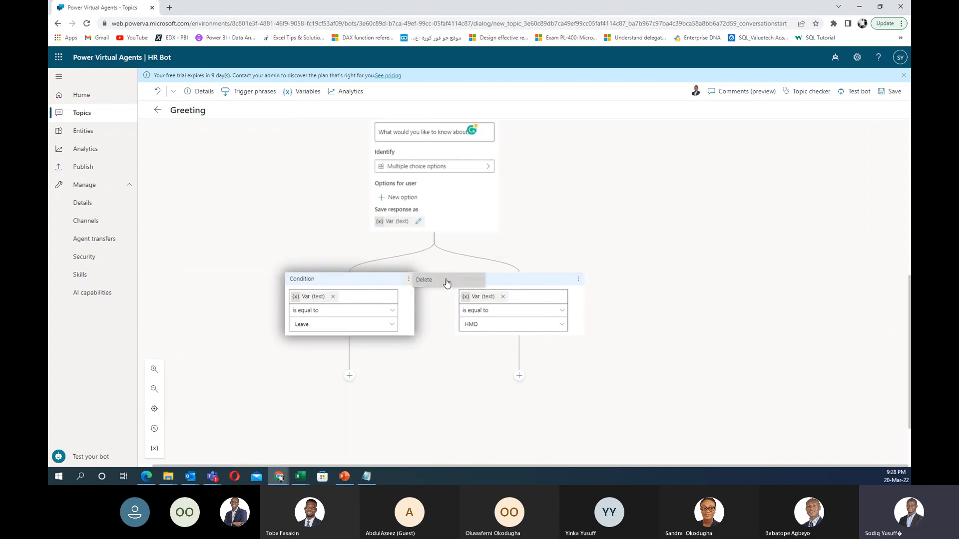
click(446, 281)
click(426, 293)
click(442, 293)
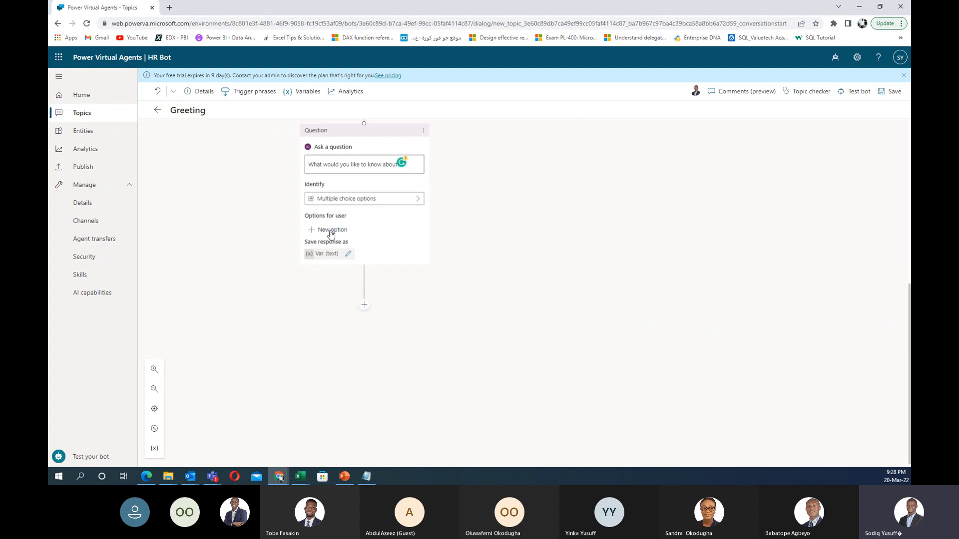
Step: Add Leacve as the question's first multiple choice option, with two blank options below it
click(331, 230)
text(Leacve)
key(Return)
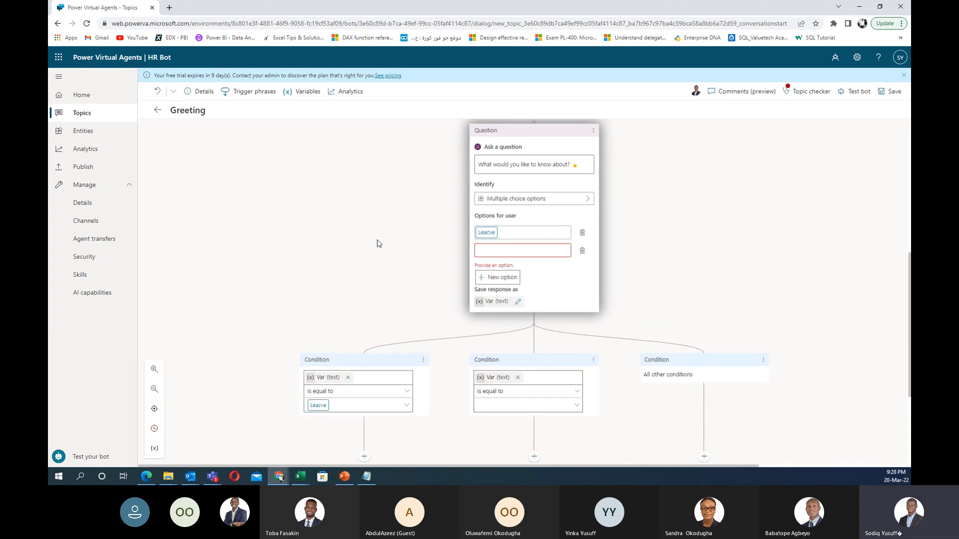
key(Return)
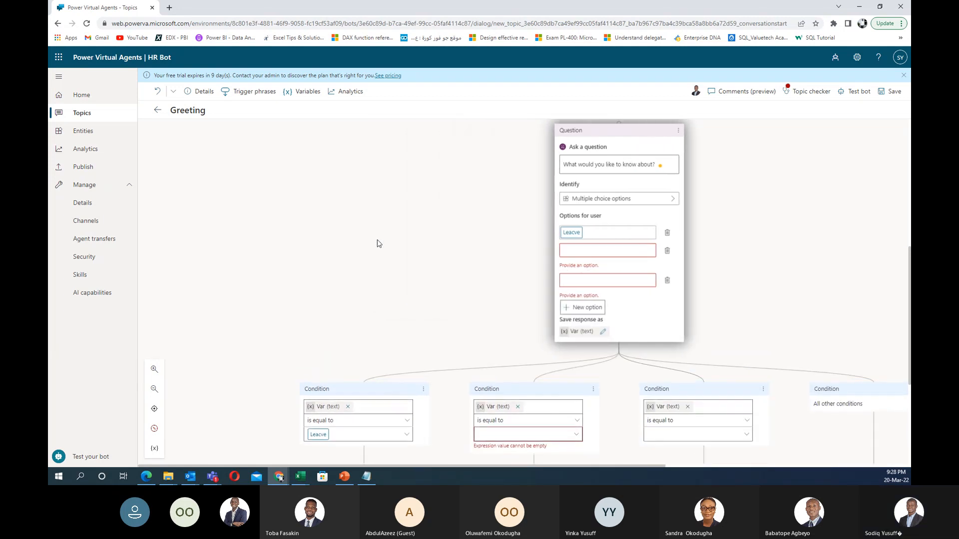
Step: Fill in the question's second and third multiple choice options with HMO and Payroll
click(573, 251)
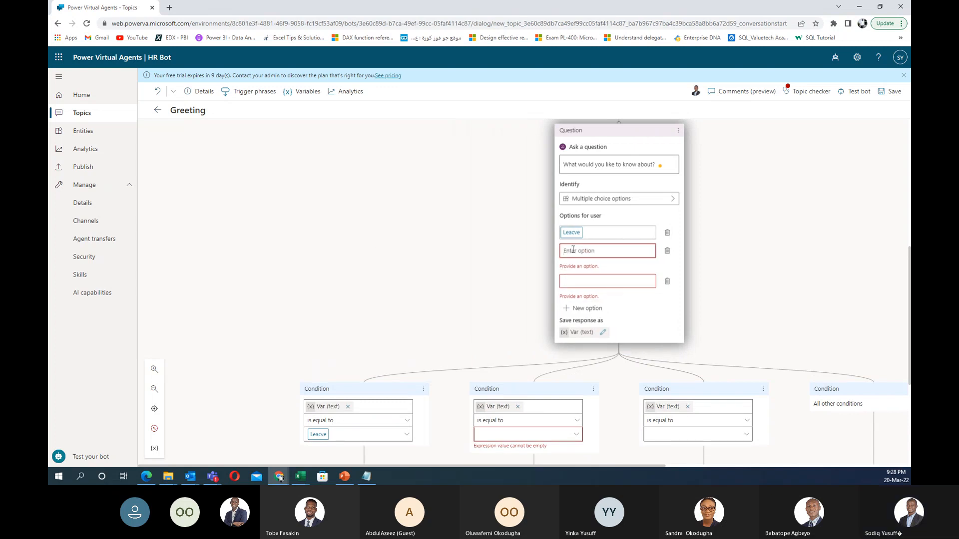
text(HMO)
click(583, 265)
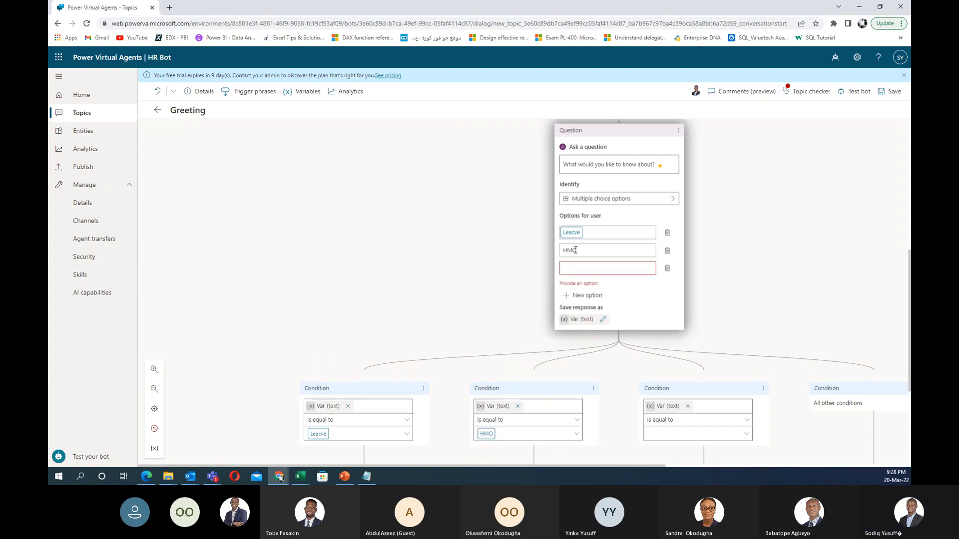
text(Pa)
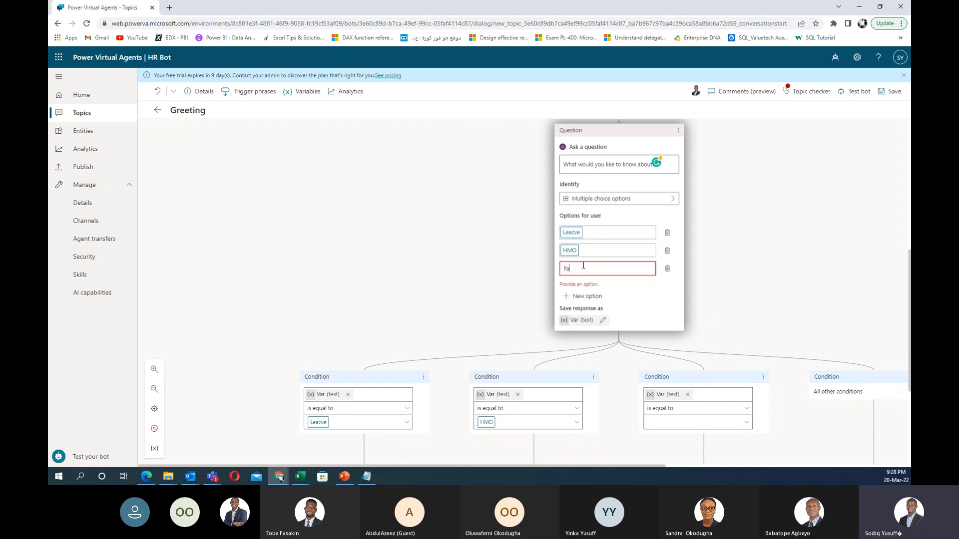
text(yroll)
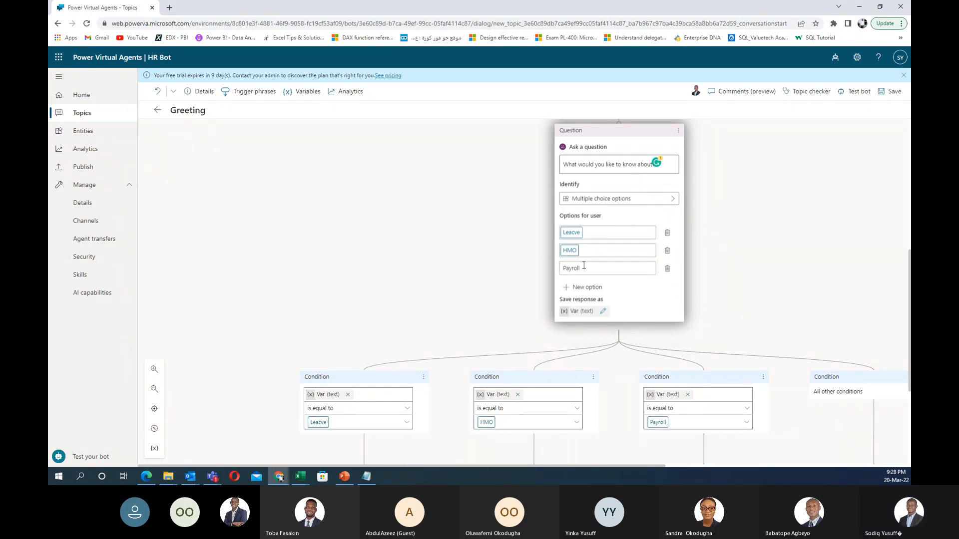
Step: Add Training as the question's fourth multiple choice option and save the Greeting topic
click(580, 295)
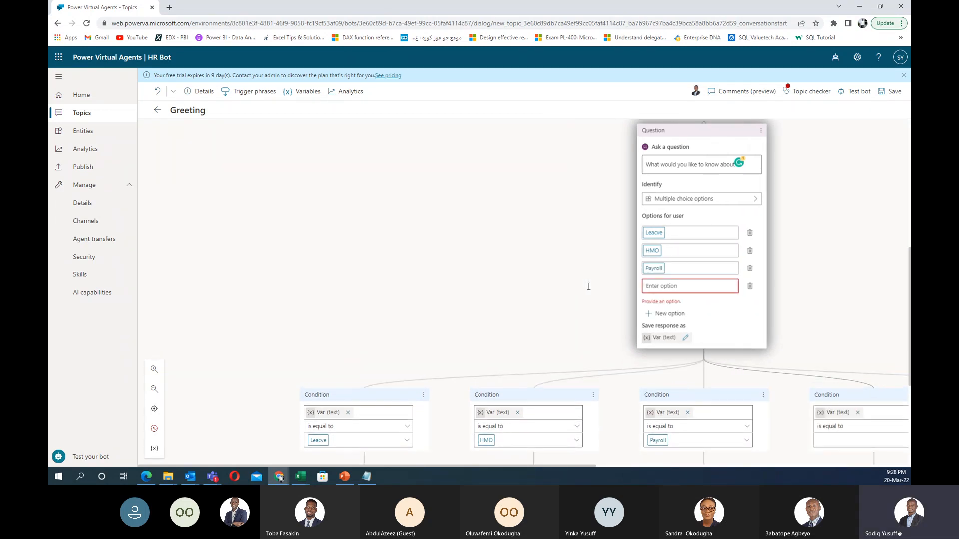
text(Training)
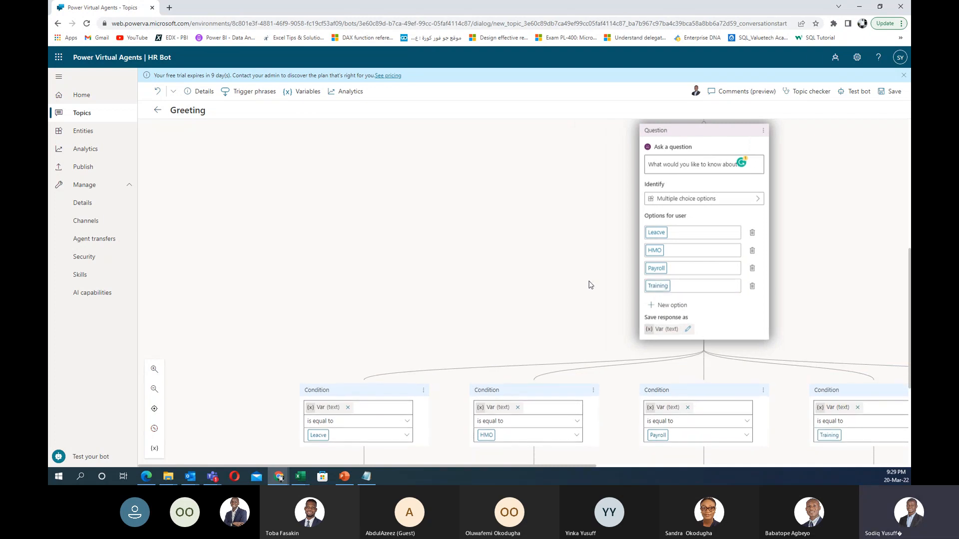
click(590, 286)
drag(507, 262, 339, 244)
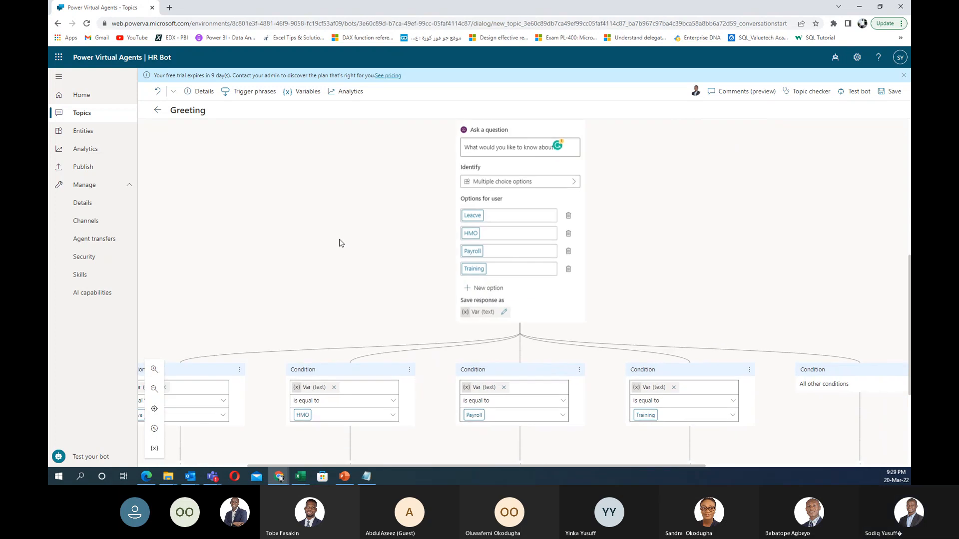
click(884, 94)
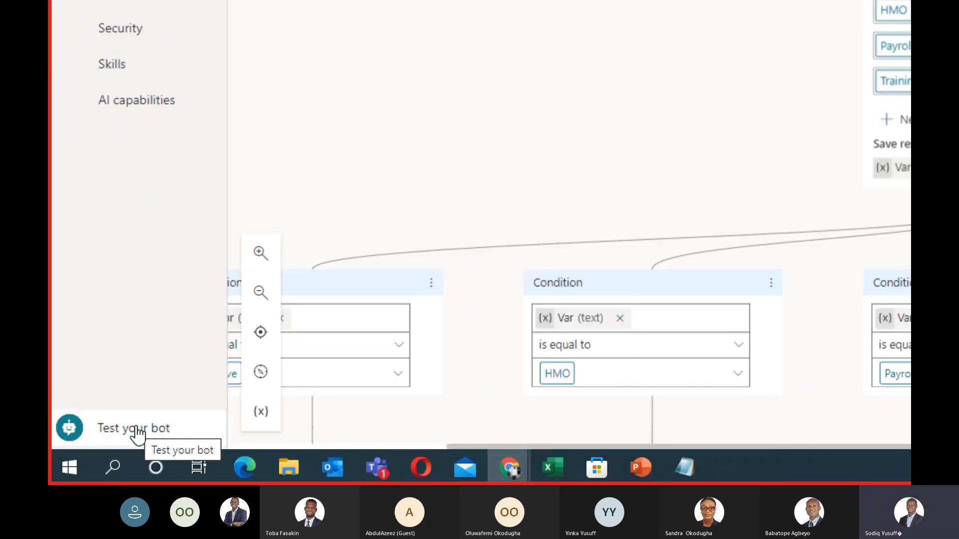
Step: Open the test bot chat and send it the message Good afternoon
click(133, 428)
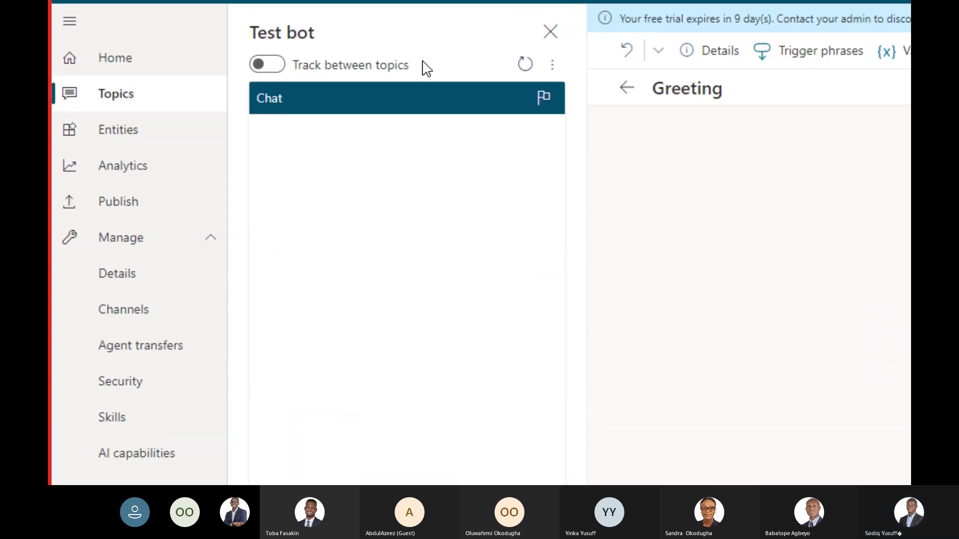
click(215, 448)
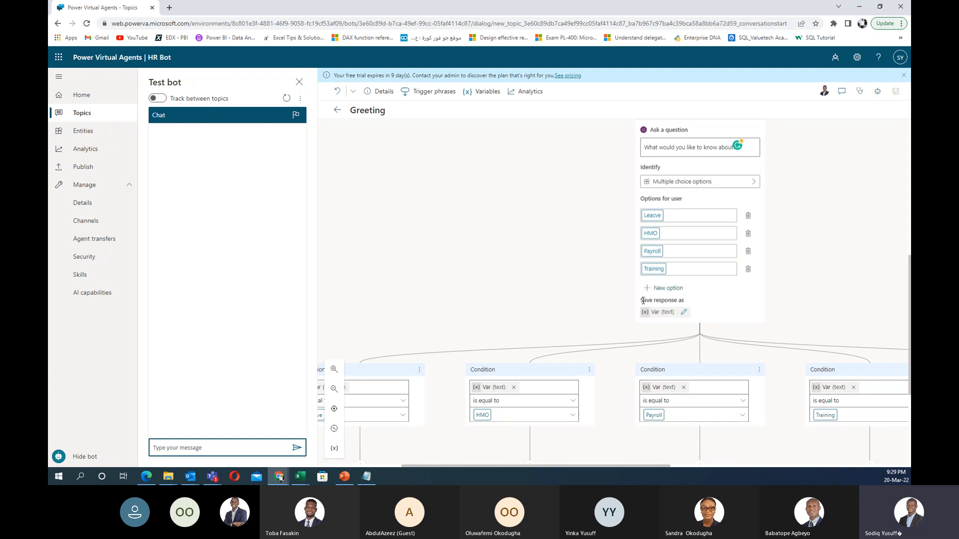
text(Good afternoon)
key(Return)
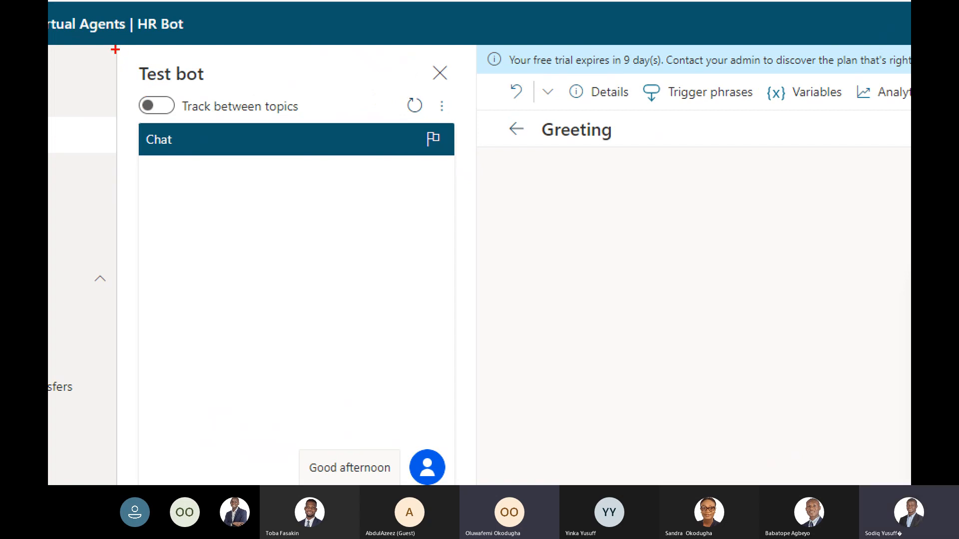
mouse_move(115, 50)
mouse_down()
mouse_move(298, 484)
mouse_move(499, 484)
mouse_move(463, 483)
mouse_move(475, 483)
mouse_up()
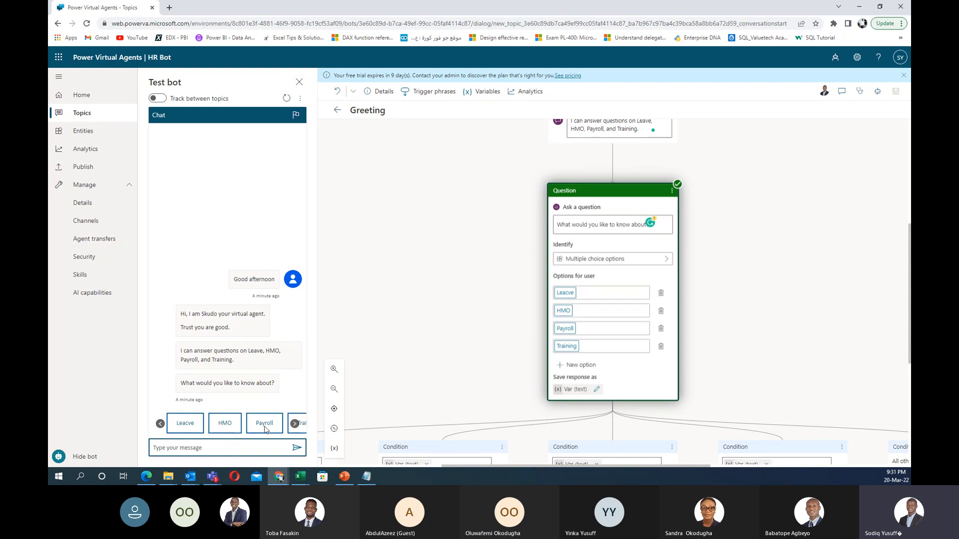
Step: Browse the bot's suggested replies in the test chat and answer with Leacve
click(296, 424)
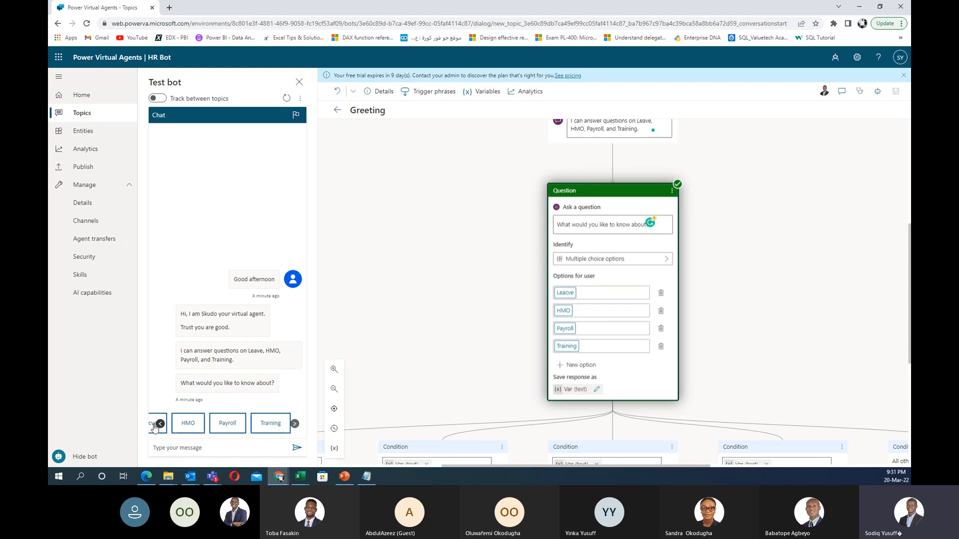
click(159, 423)
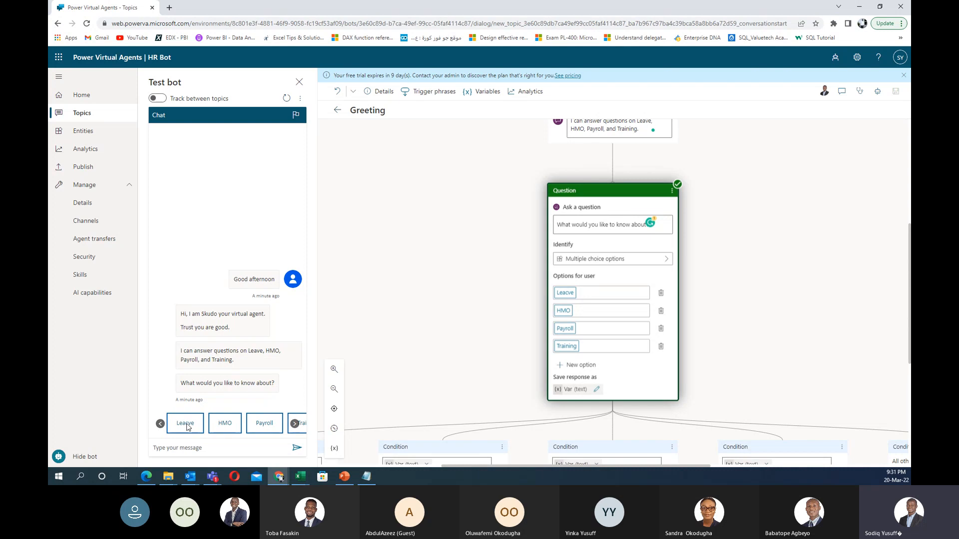
click(185, 425)
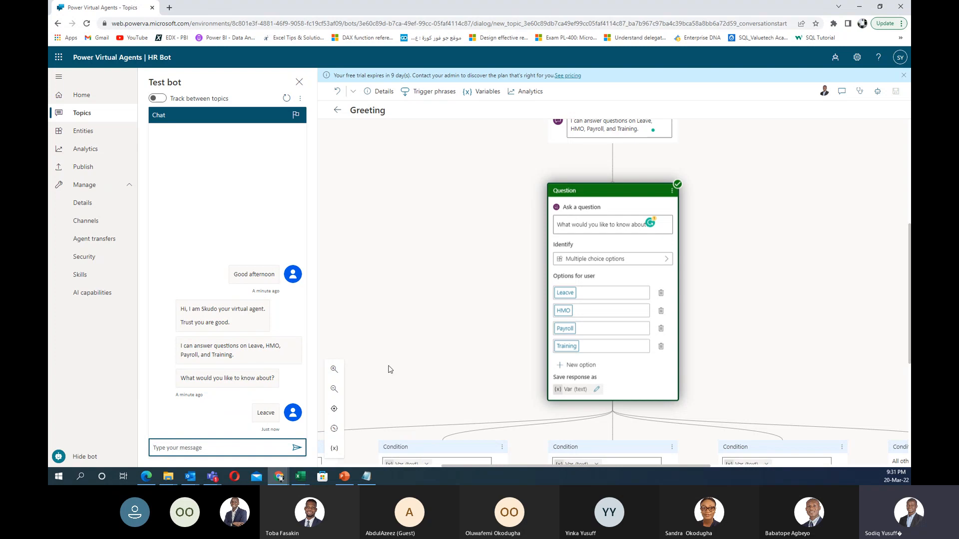
Step: Correct the spelling of the question's first option to Leave and save the Greeting topic
scroll(390, 370, down, 5)
drag(398, 380, 592, 366)
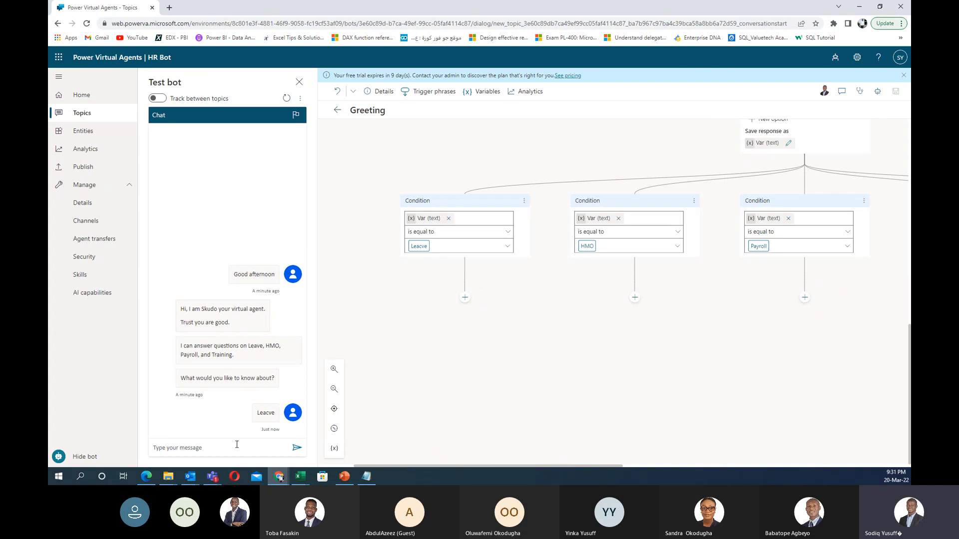
scroll(714, 312, up, 5)
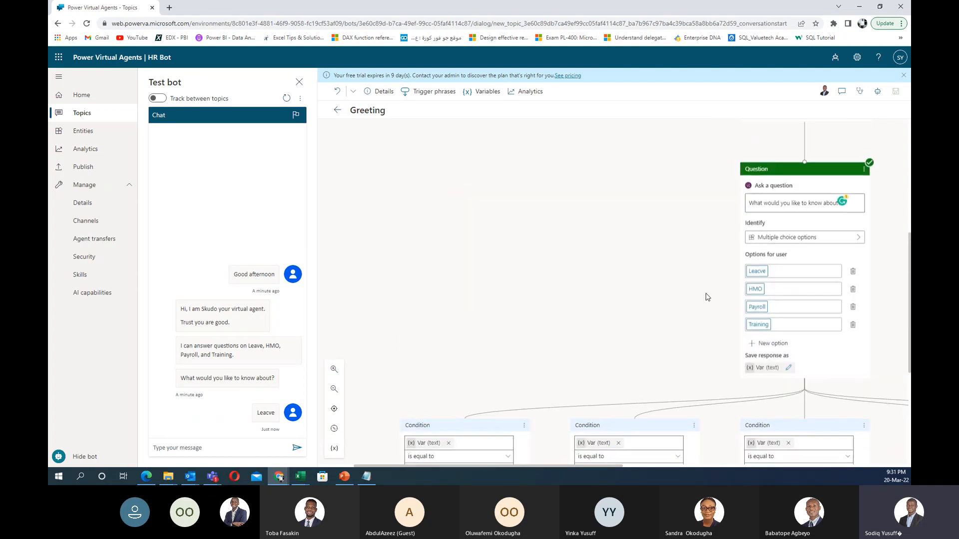
scroll(708, 297, right, 3)
click(687, 274)
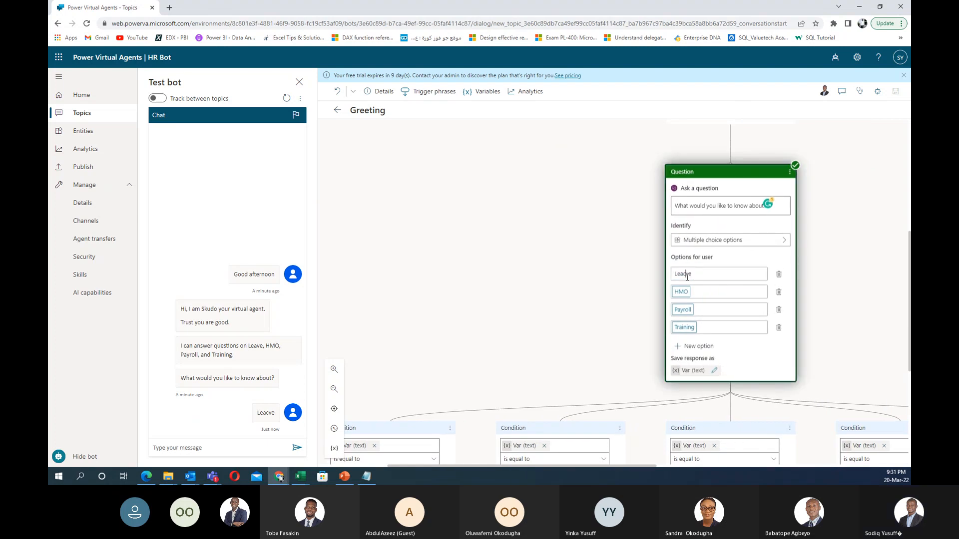
key(BackSpace)
click(602, 275)
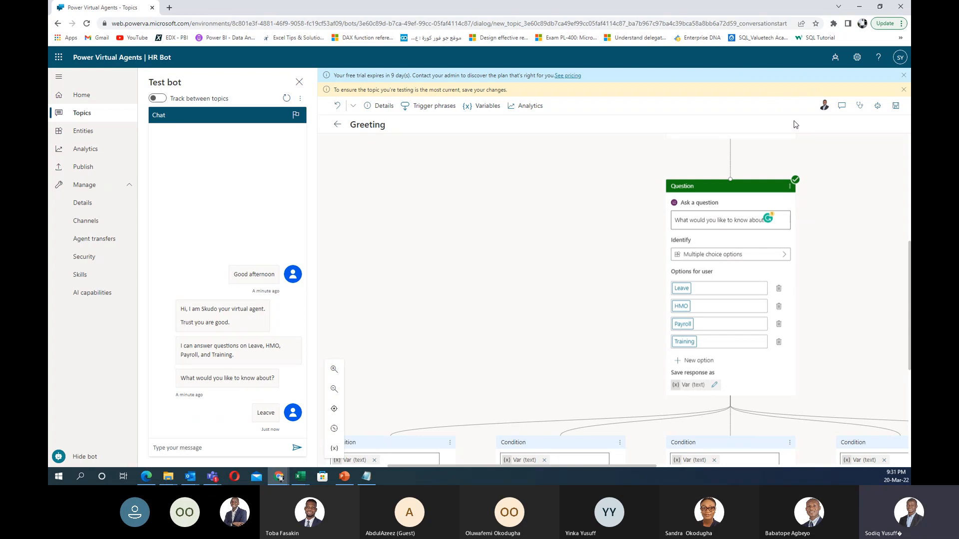
click(895, 107)
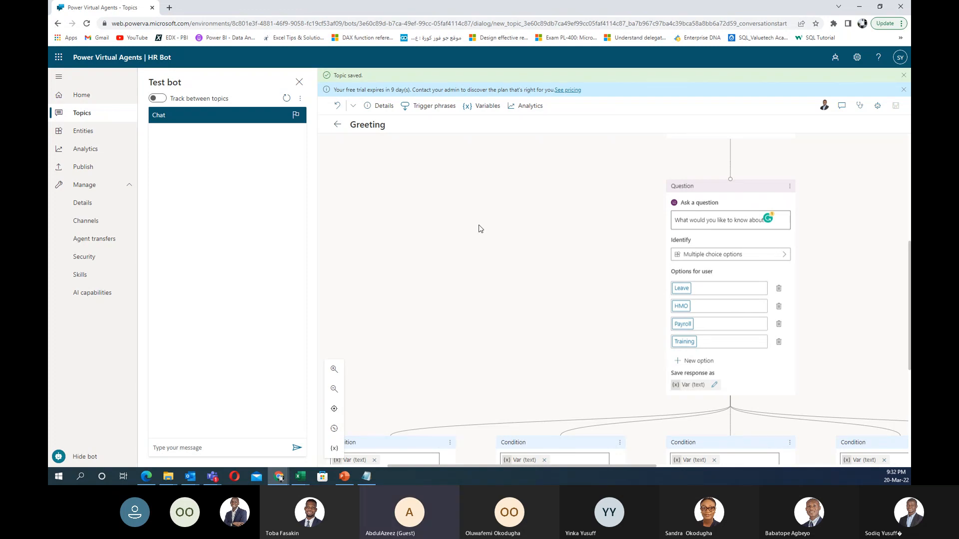
Step: Send the test bot the message Guy How far and highlight that message in the chat
click(235, 449)
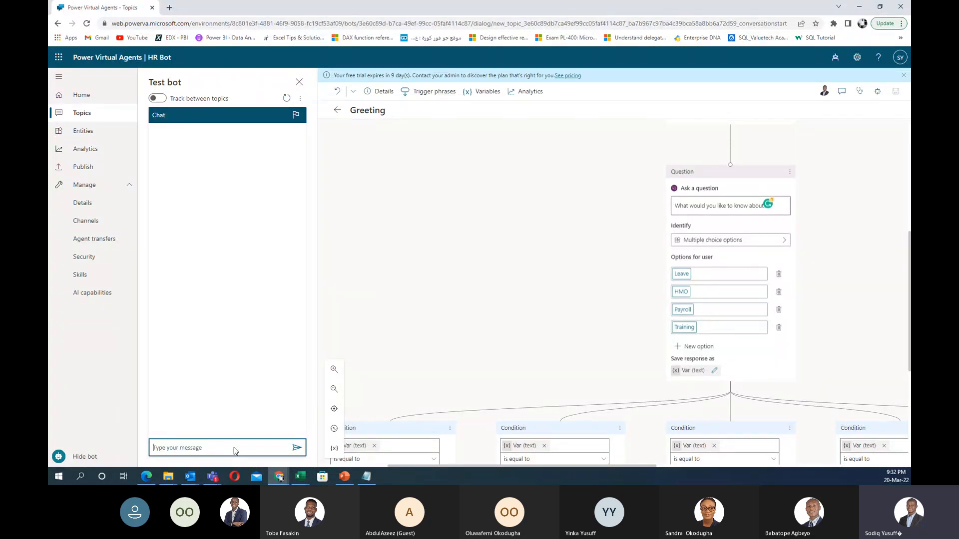
text(Guy How far)
key(Return)
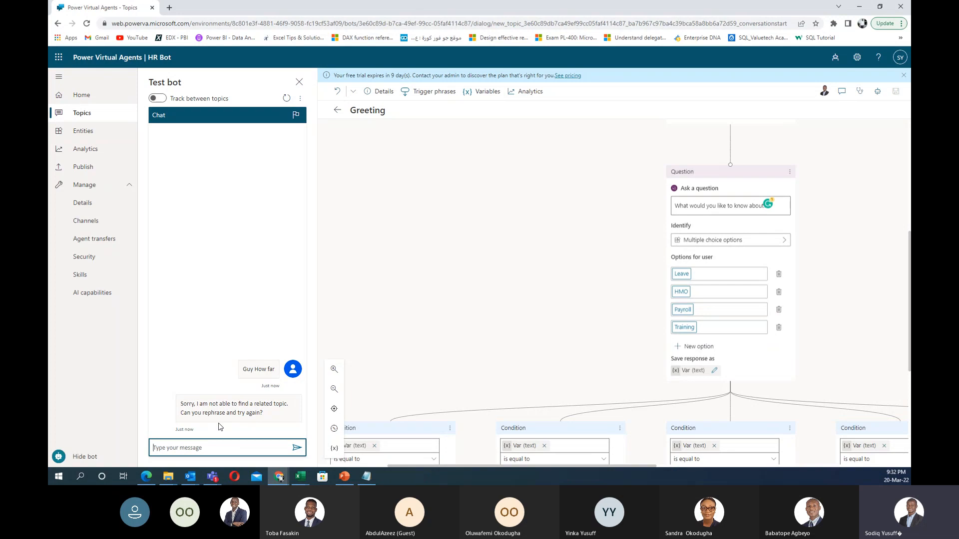
click(275, 374)
drag(274, 374, 240, 370)
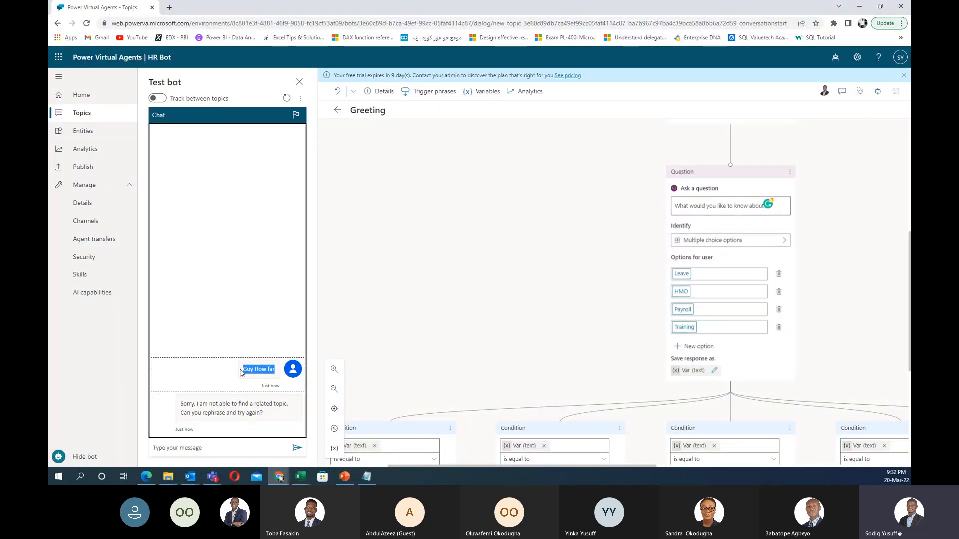
click(233, 364)
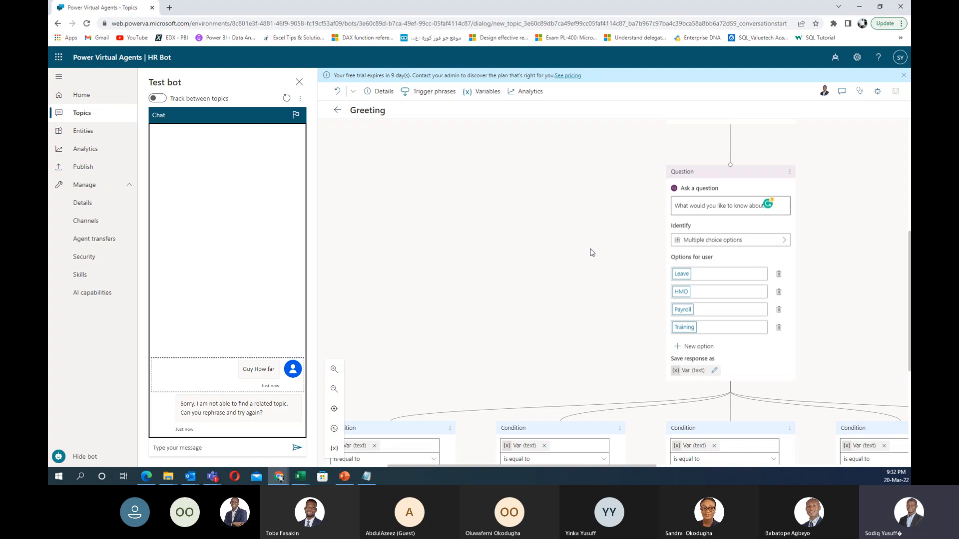
Step: Examine the Greeting topic's full trigger phrases list down to Hi virtual agent, including Hello virtual agent and Hi there!, and close it
scroll(592, 248, up, 3)
scroll(591, 248, up, 2)
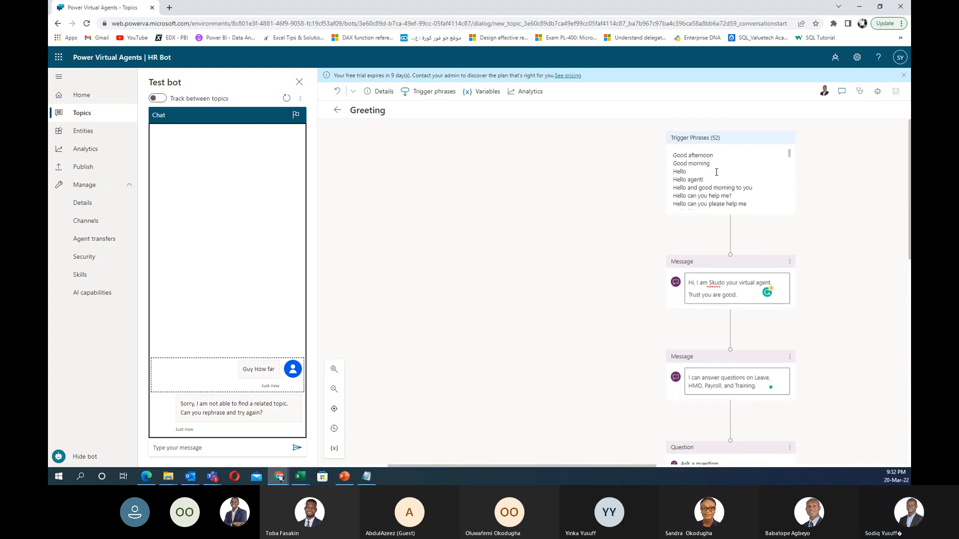
click(757, 166)
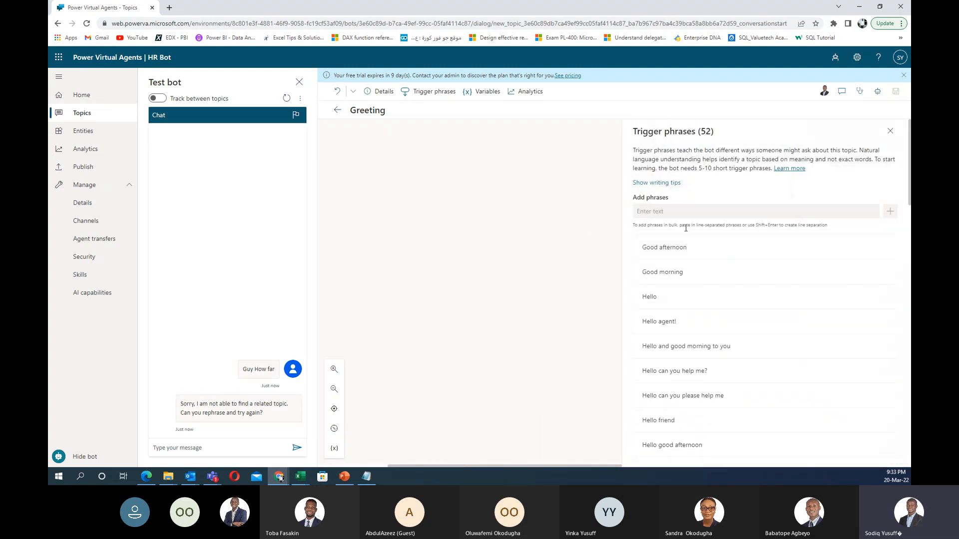
scroll(723, 238, down, 2)
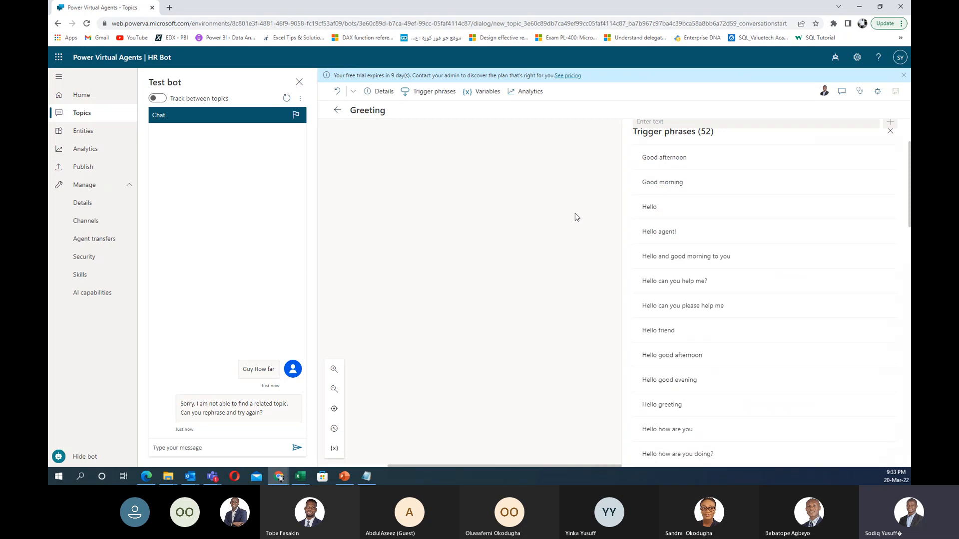
click(890, 131)
click(734, 151)
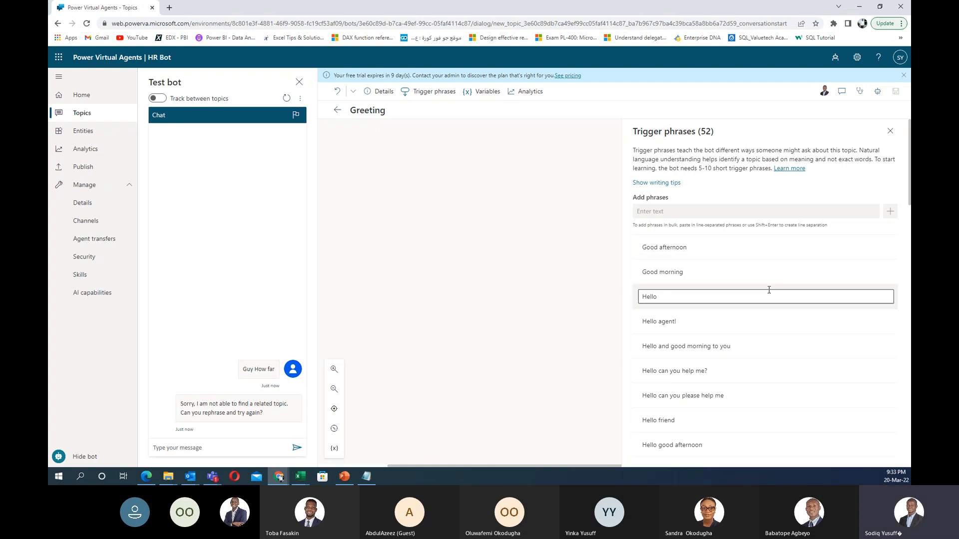
scroll(768, 289, down, 9)
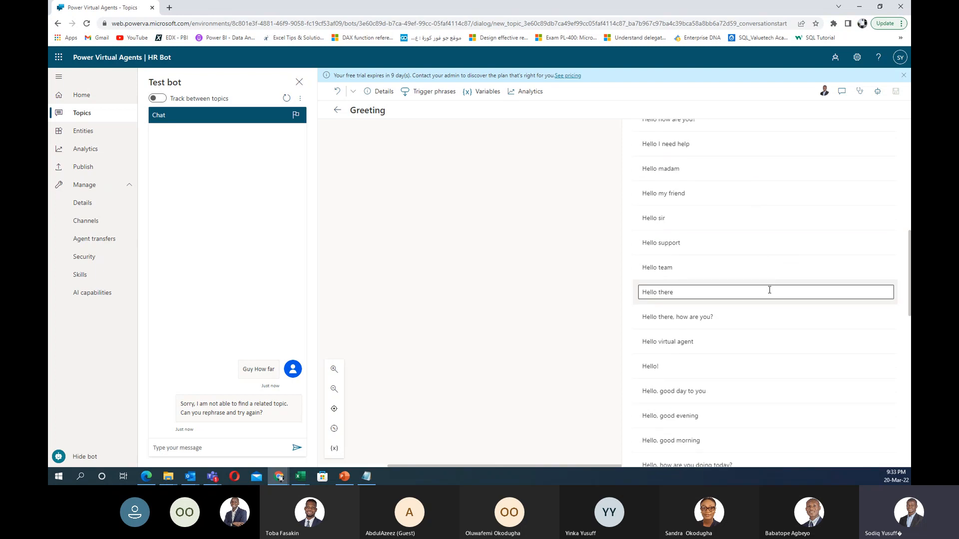
click(900, 348)
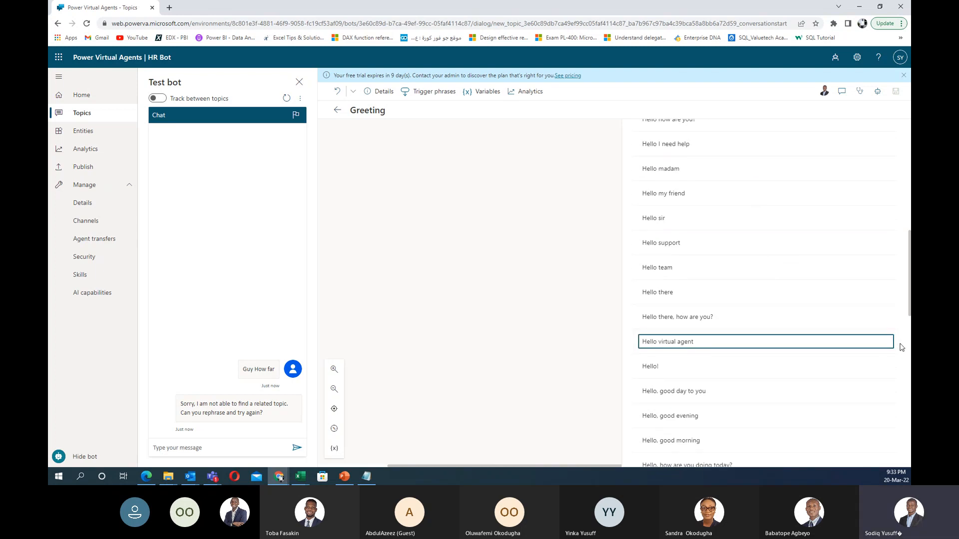
triple_click(820, 340)
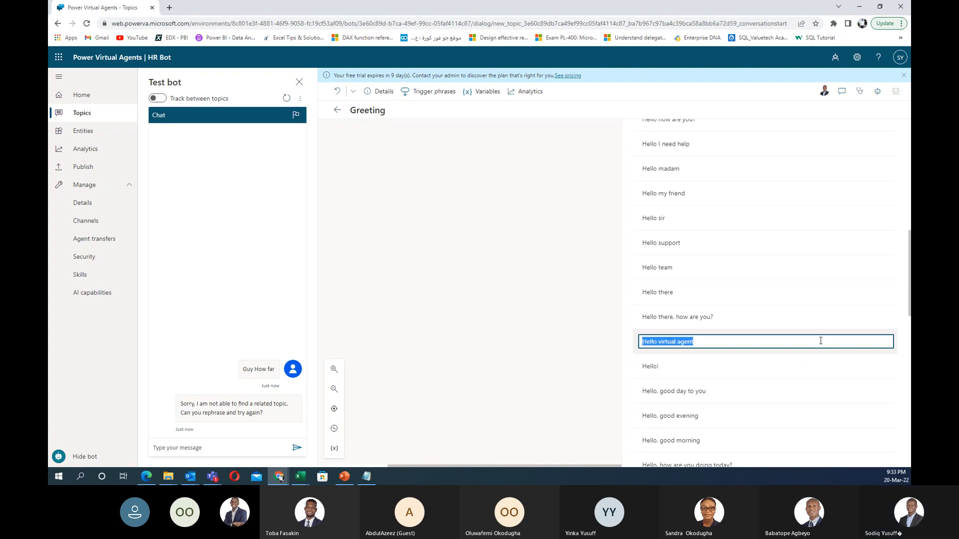
scroll(820, 340, down, 10)
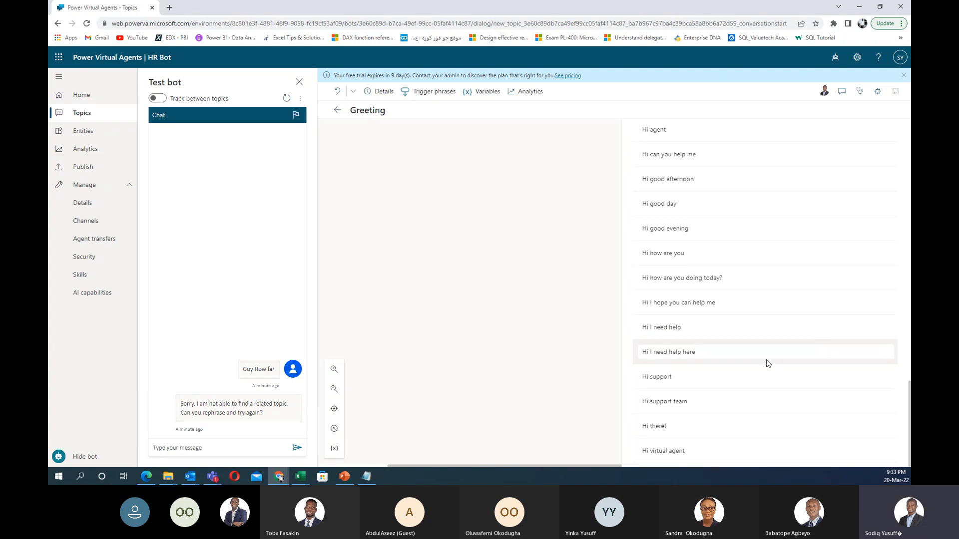
double_click(691, 453)
click(693, 452)
click(612, 257)
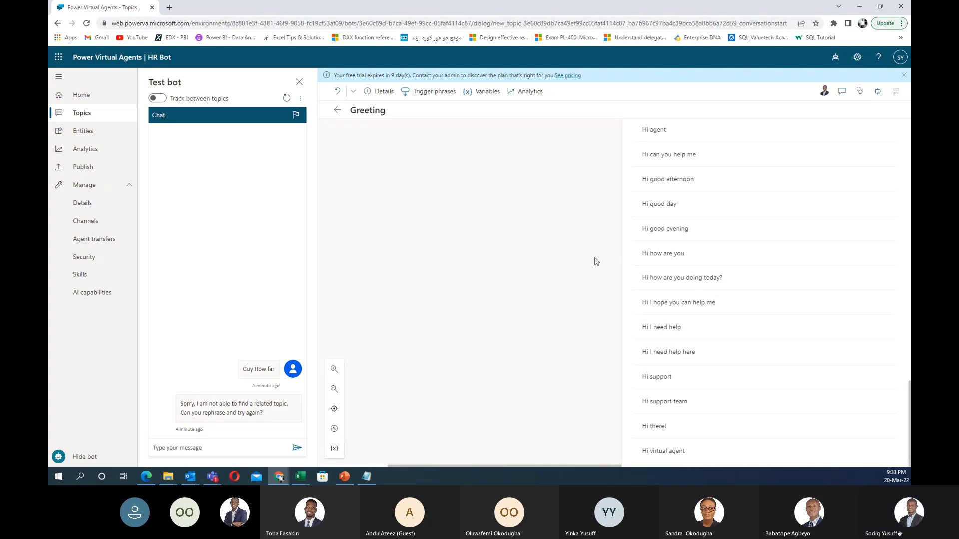
click(674, 425)
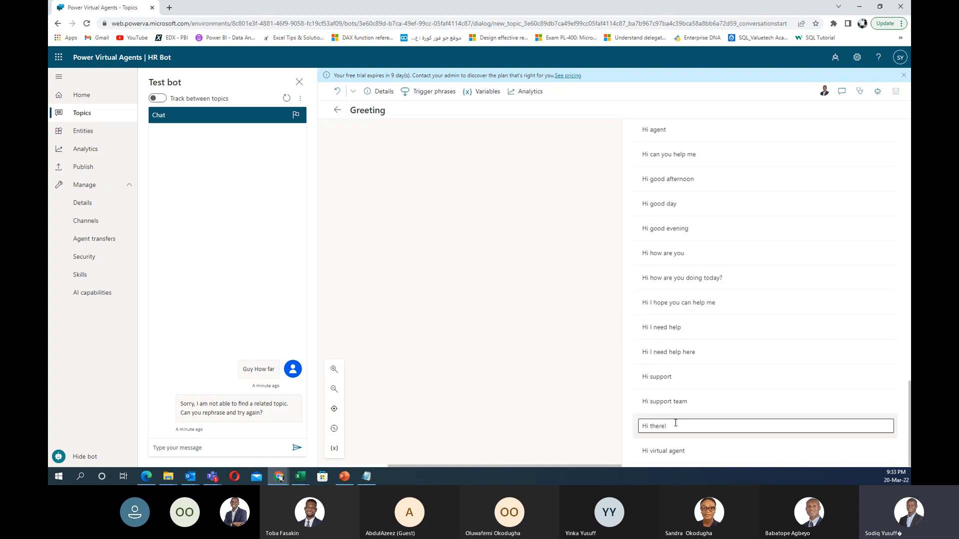
triple_click(675, 425)
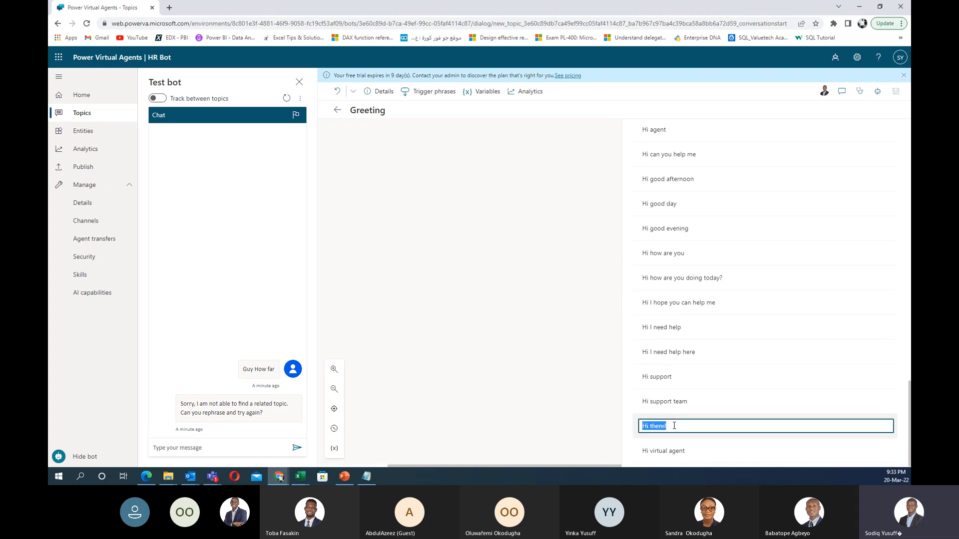
scroll(844, 190, up, 10)
scroll(854, 174, up, 8)
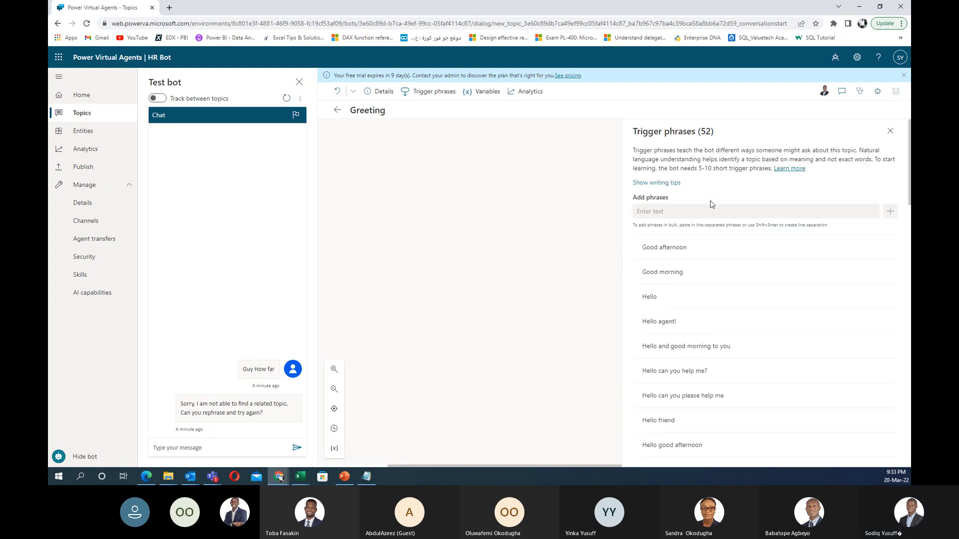
click(890, 131)
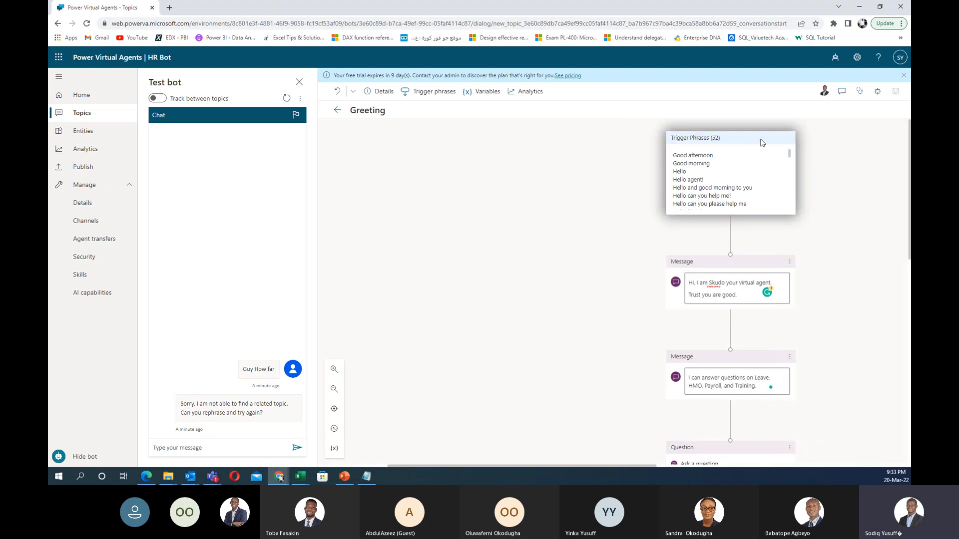
Step: Reopen the Greeting topic's trigger phrases, minimise the meeting window, review the list down to Hey :) and close it
click(704, 155)
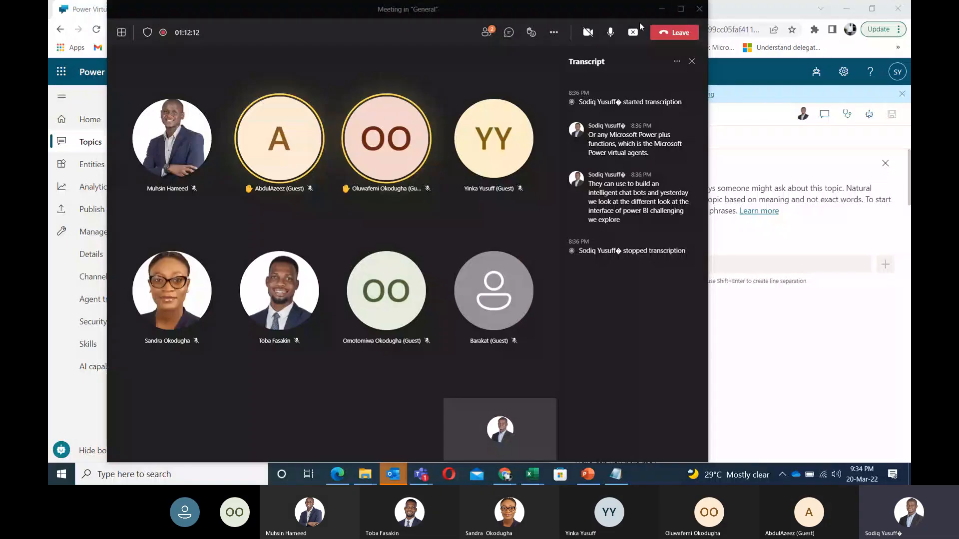
drag(209, 21, 207, 57)
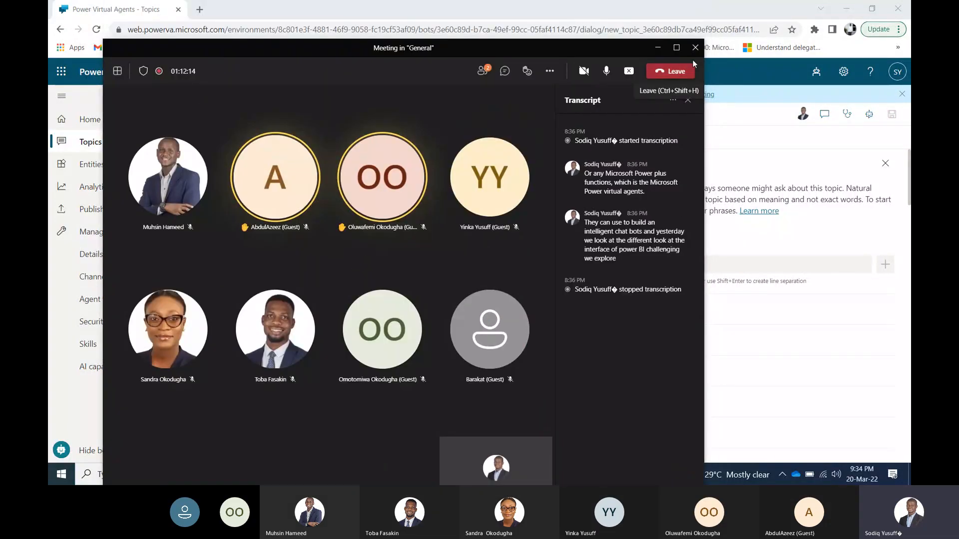
click(658, 48)
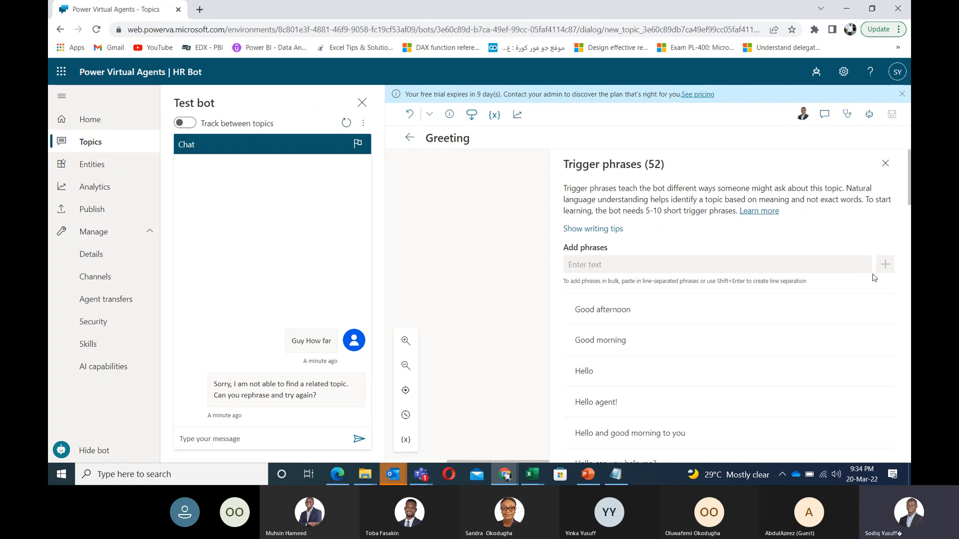
scroll(761, 320, down, 5)
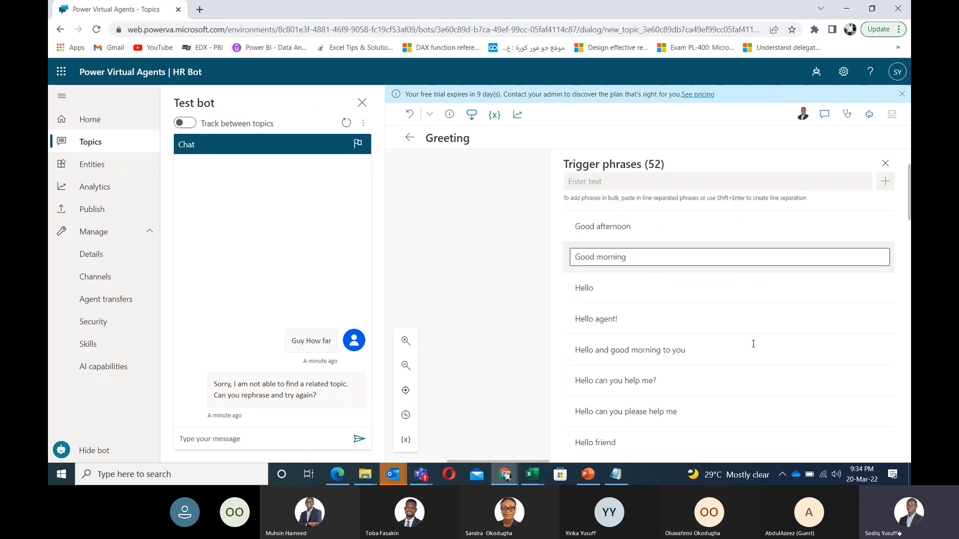
scroll(754, 347, down, 10)
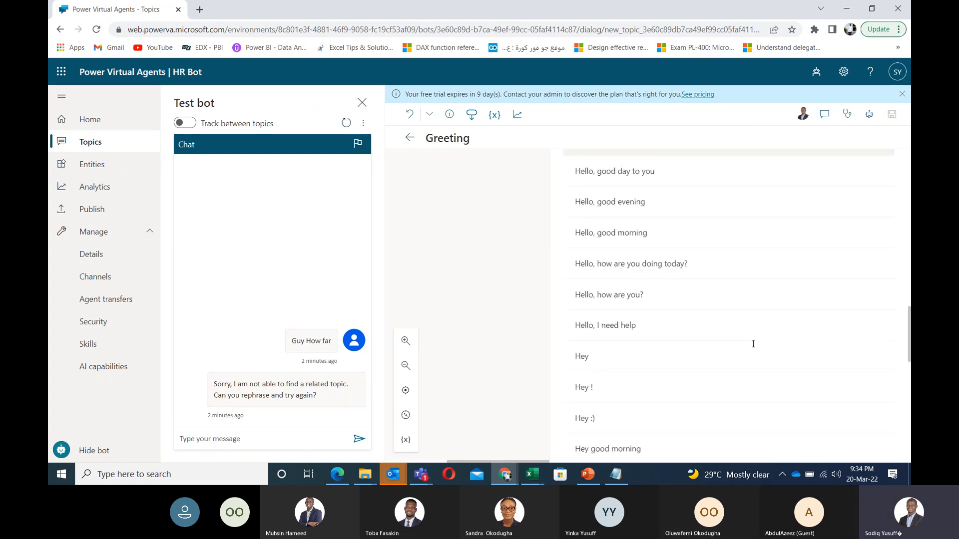
click(617, 402)
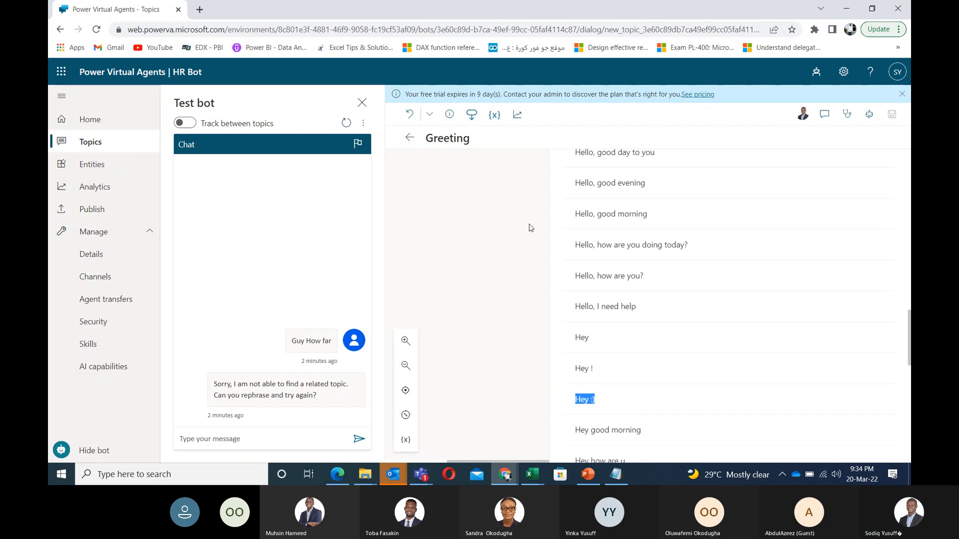
scroll(874, 278, up, 15)
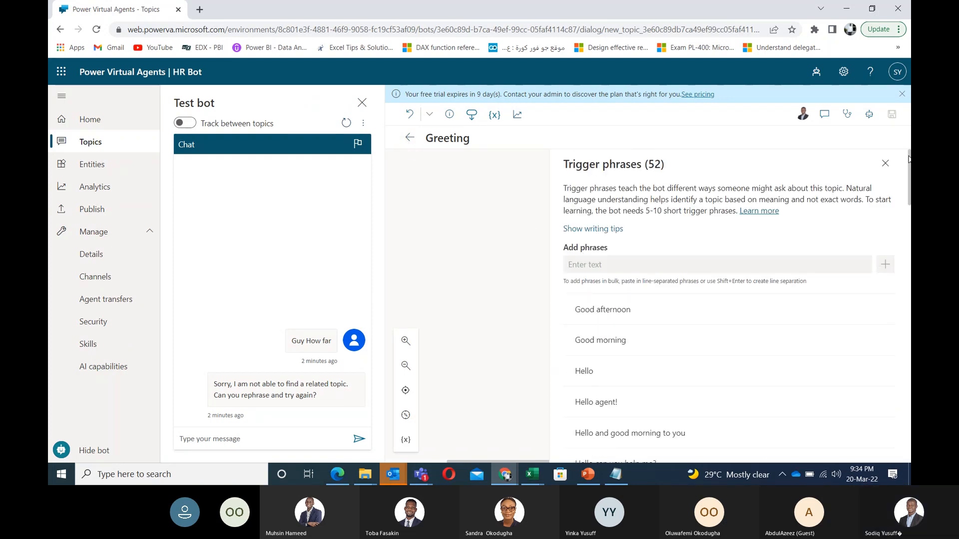
click(887, 164)
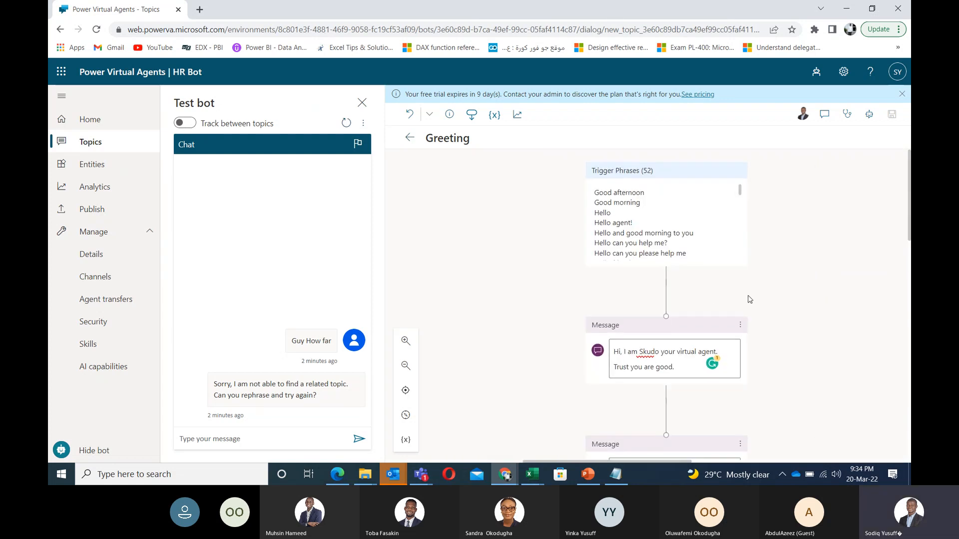
Step: Check the Hey, Hey ! and Hey :) trigger phrases, close the list, and view the end of the phrases in the Trigger Phrases node
click(648, 194)
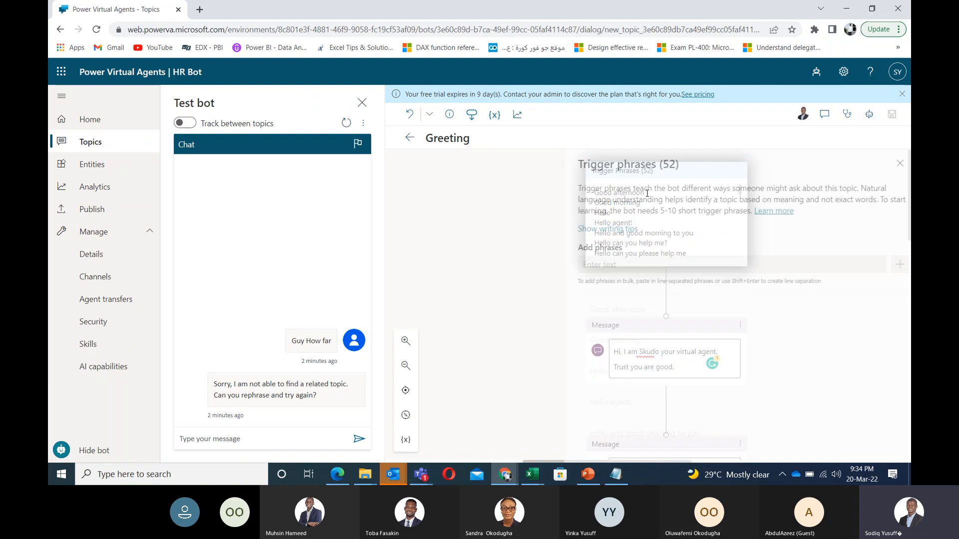
scroll(708, 278, down, 10)
scroll(710, 280, down, 6)
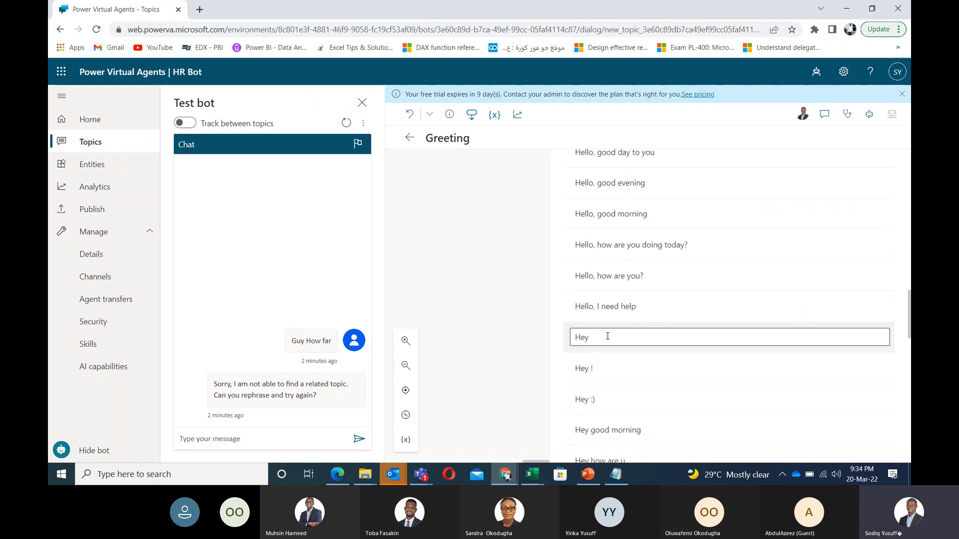
click(599, 371)
triple_click(602, 398)
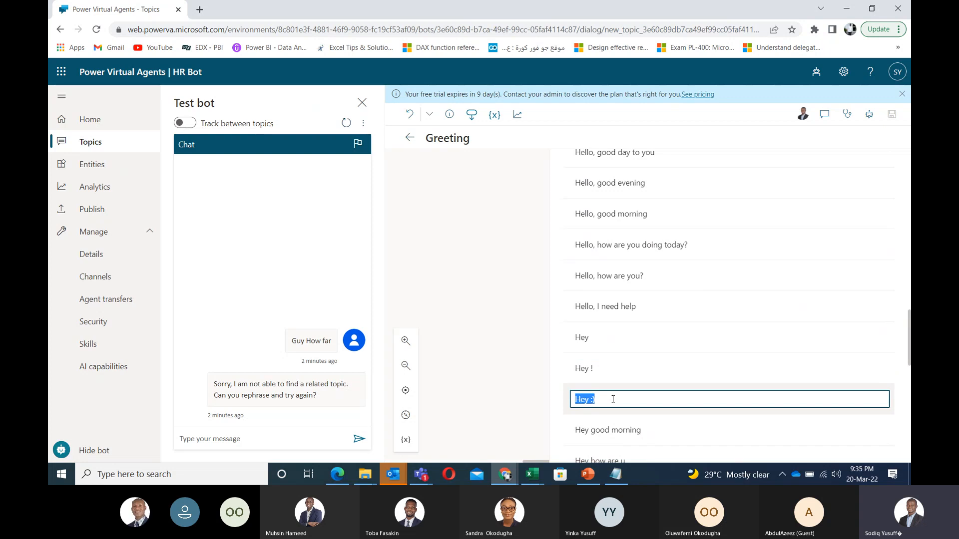
scroll(652, 362, up, 10)
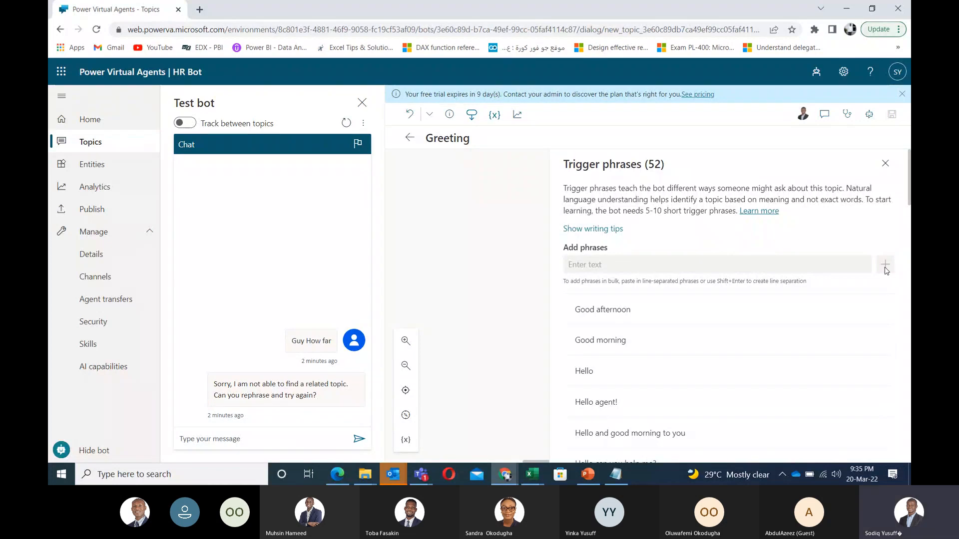
click(886, 163)
drag(741, 195, 739, 256)
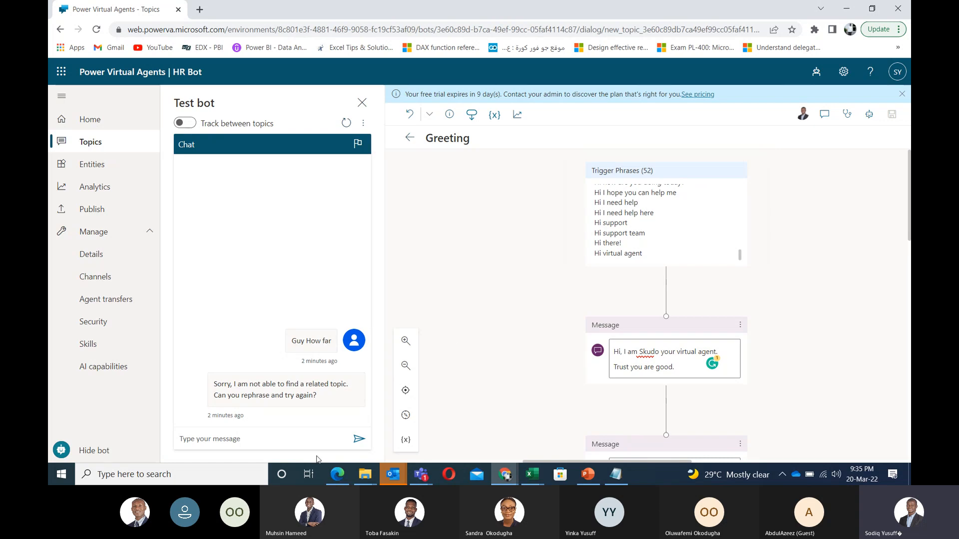
Step: Look over the Greeting topic's flow from the Skudo welcome message to the HMO, Payroll and Training conditions and back
click(300, 439)
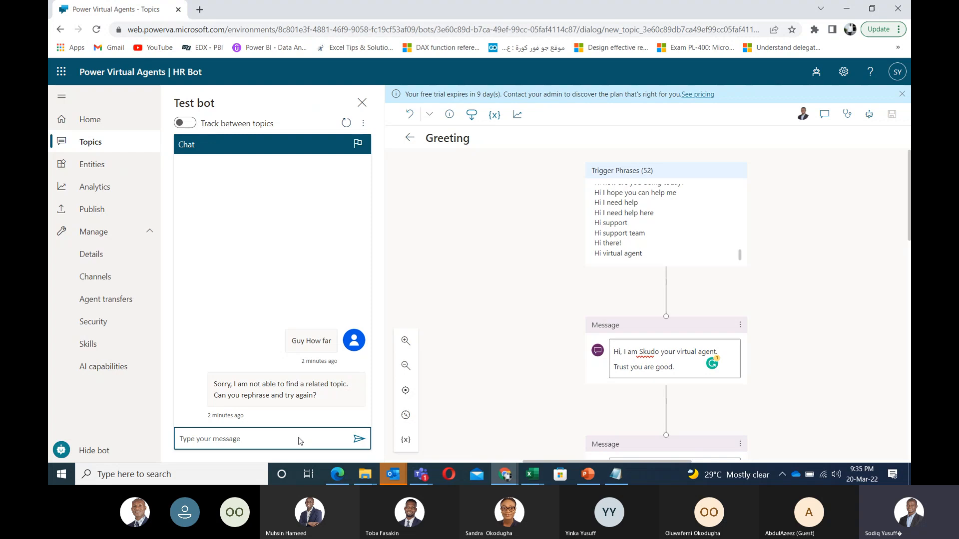
click(639, 353)
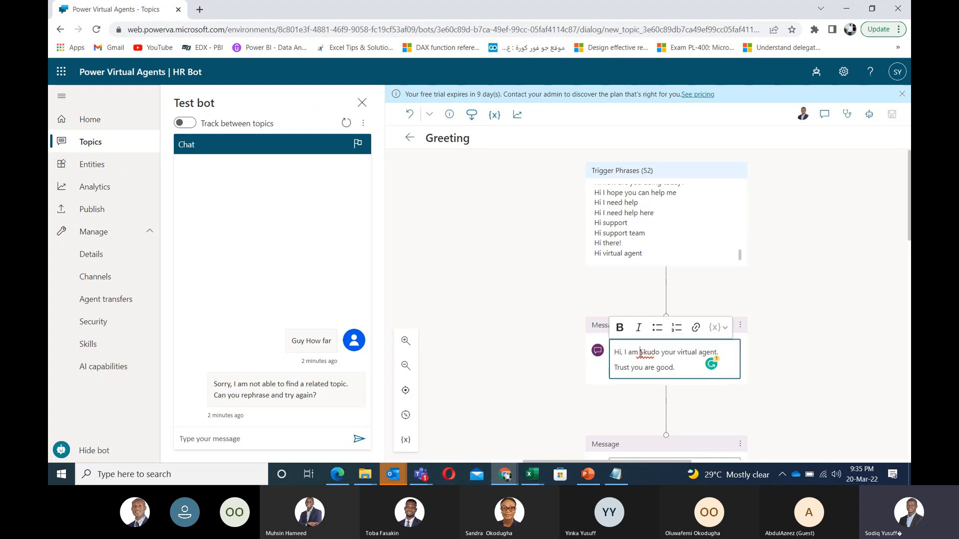
click(492, 352)
scroll(472, 306, down, 8)
scroll(470, 305, down, 5)
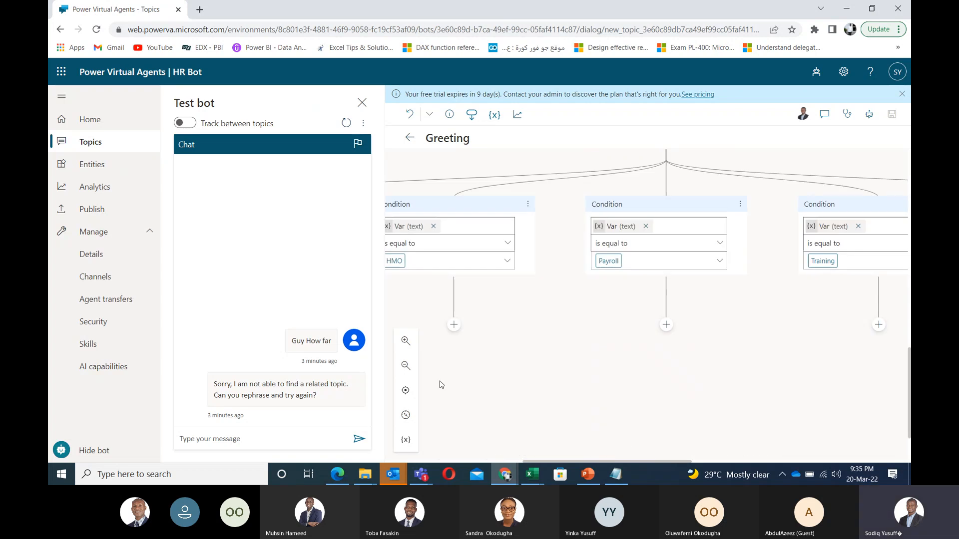
scroll(553, 412, up, 12)
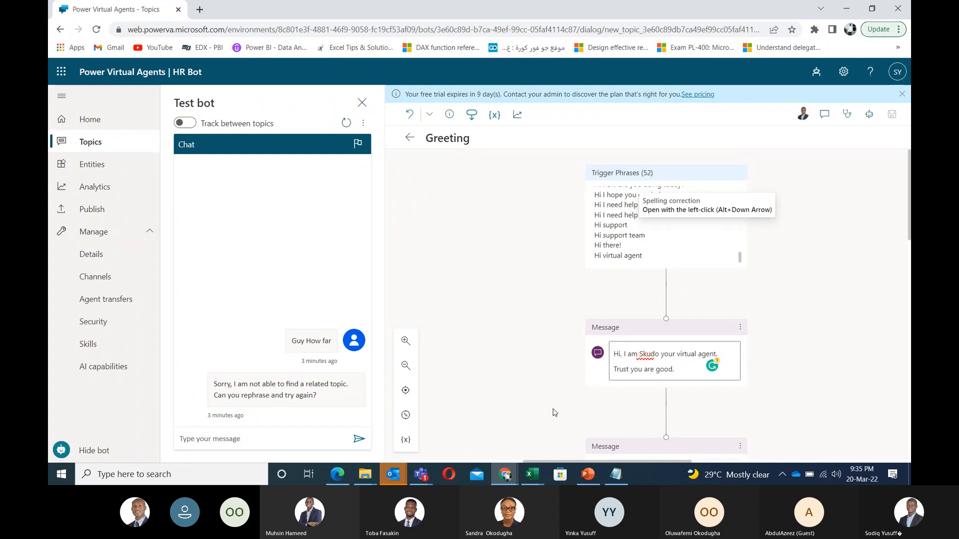
Step: Add a question node under the Leave condition and view its empty fields and the condition node below it
mouse_move(421, 474)
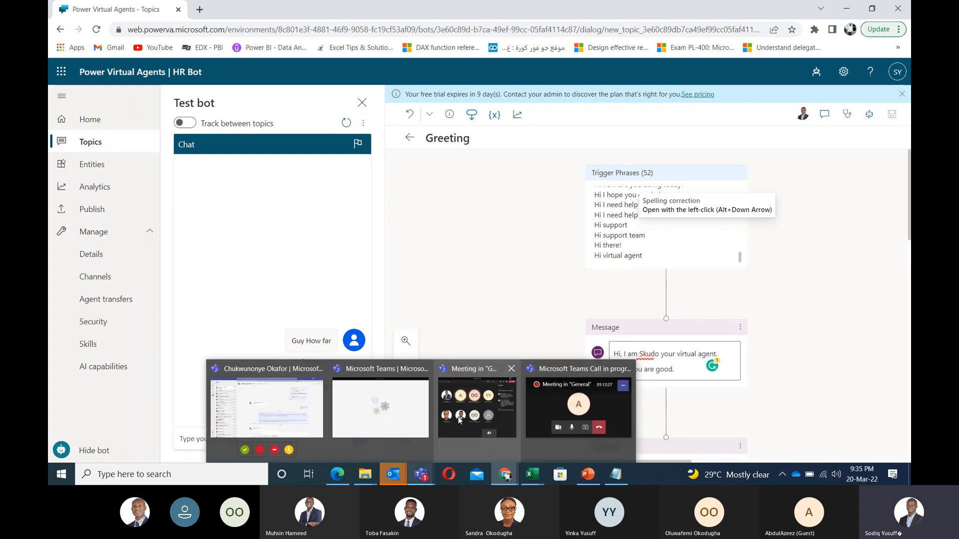
scroll(497, 402, down, 3)
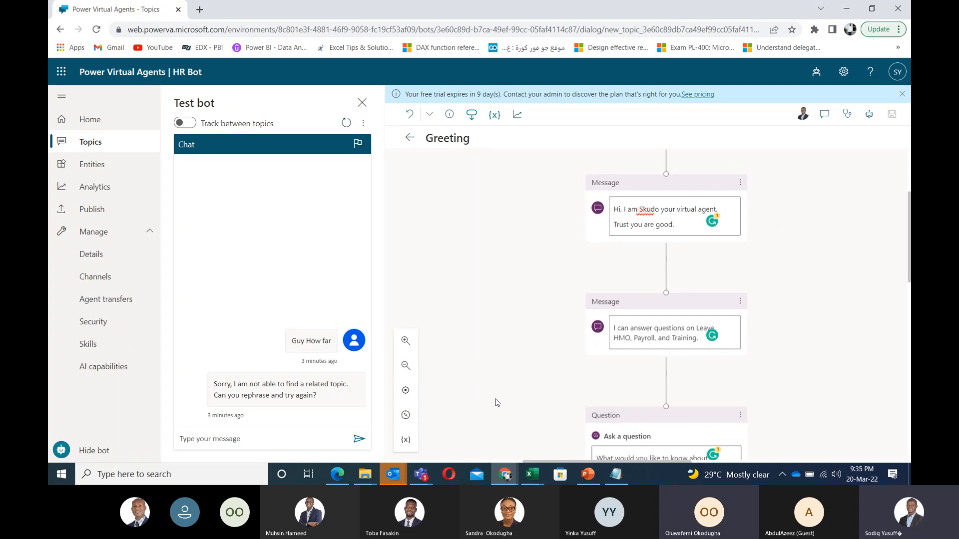
scroll(497, 403, down, 1)
scroll(497, 403, down, 5)
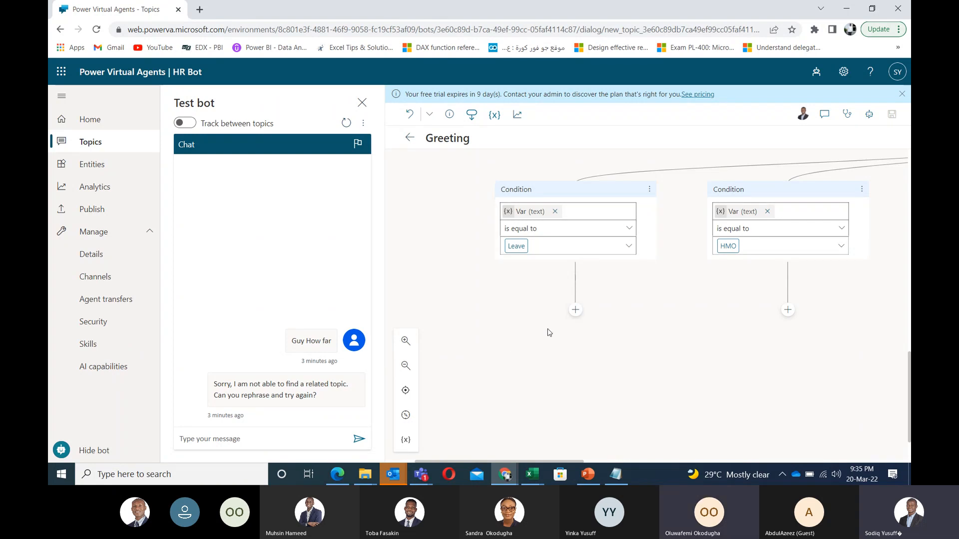
click(576, 310)
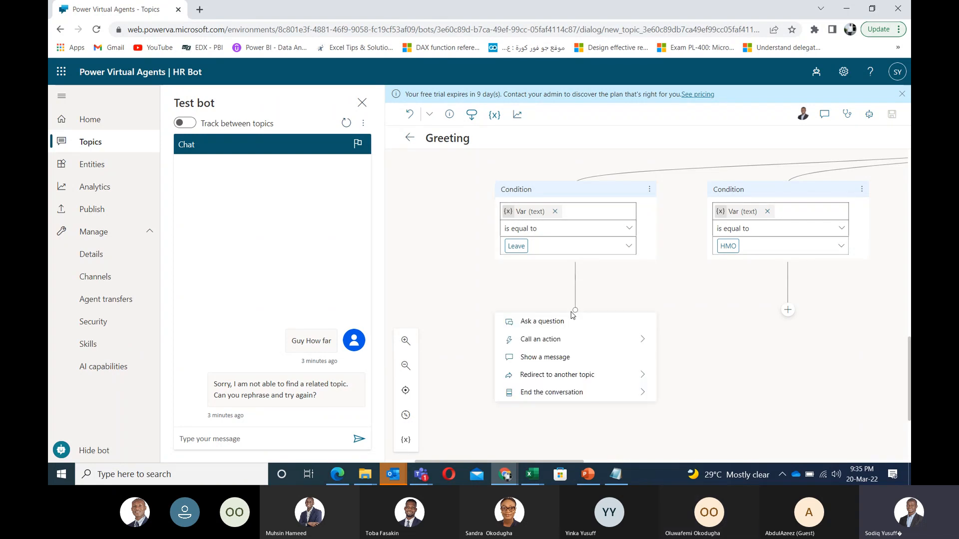
click(549, 322)
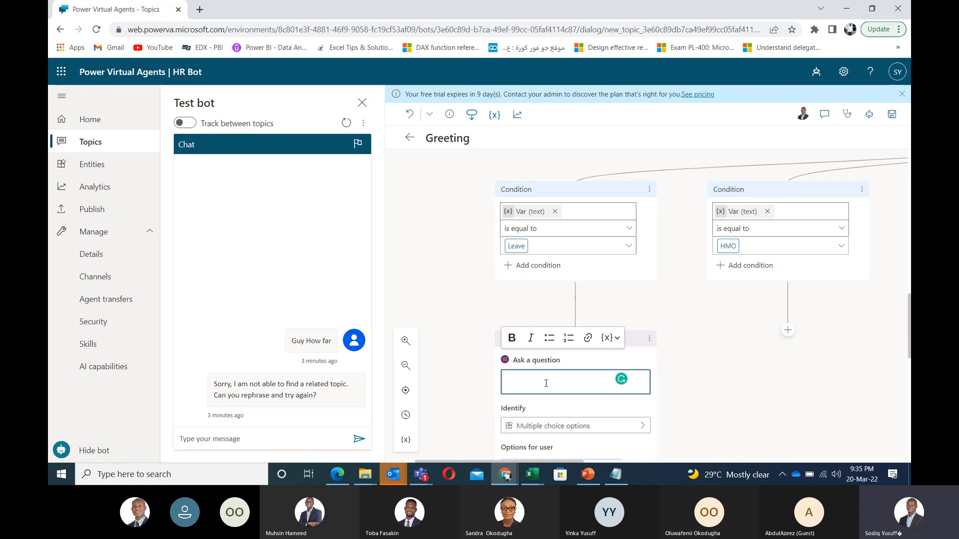
scroll(545, 383, down, 10)
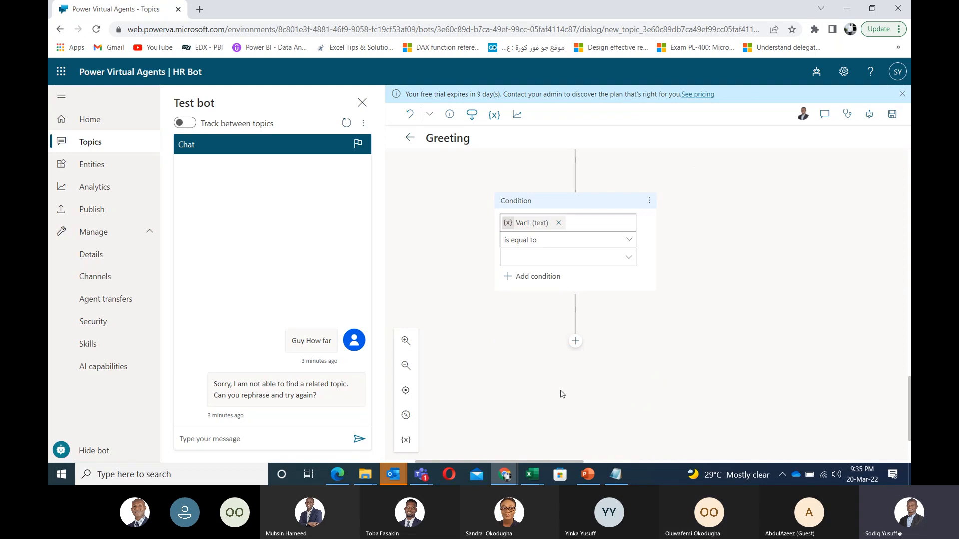
scroll(658, 345, up, 5)
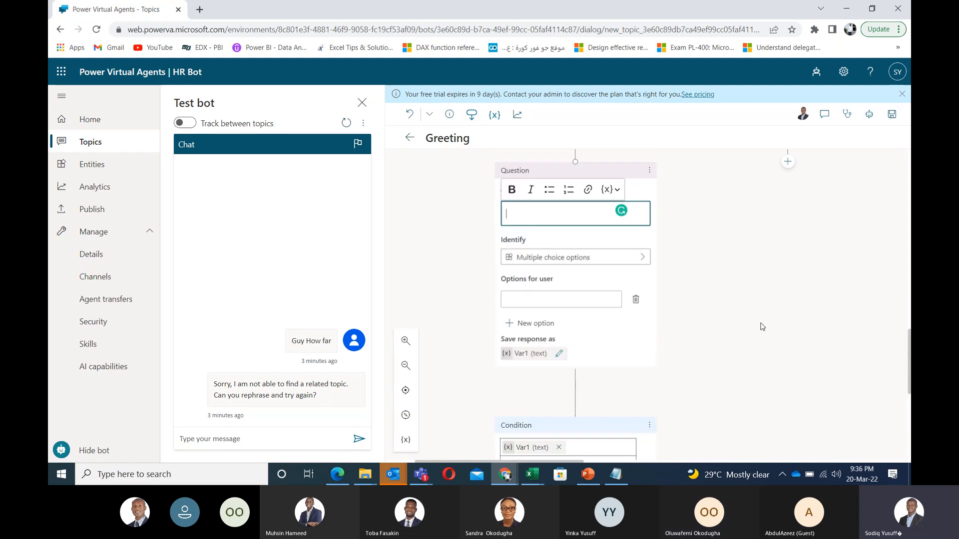
Step: Add an empty message node under the HMO condition
drag(727, 253, 534, 370)
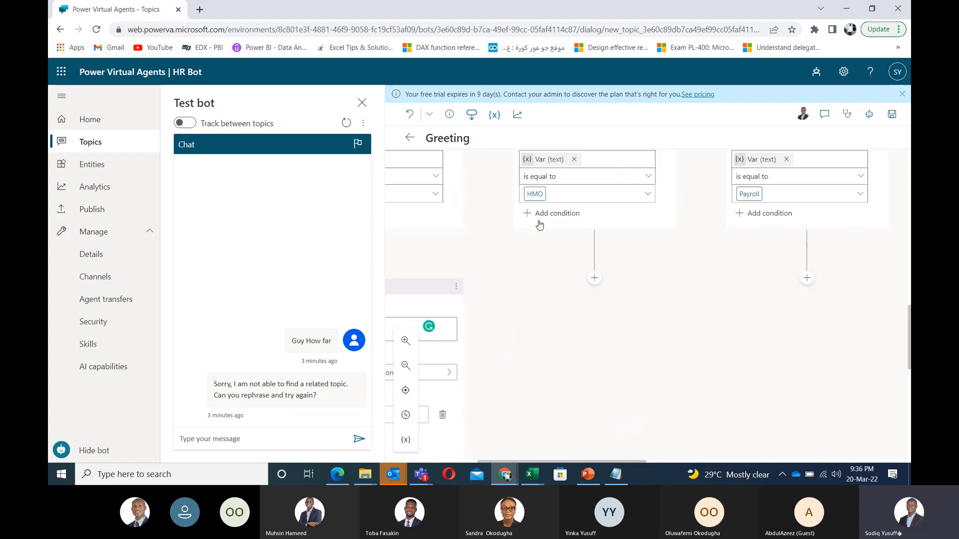
click(594, 278)
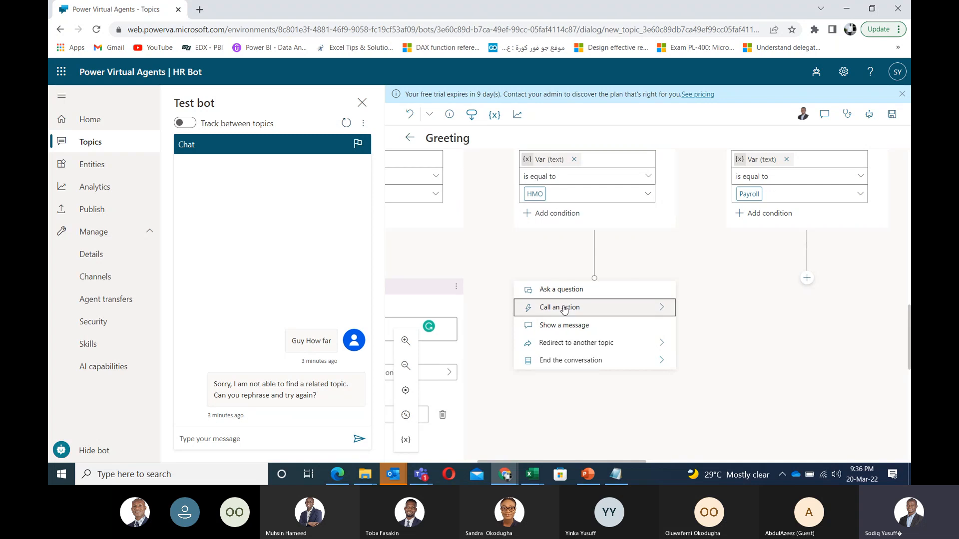
click(558, 326)
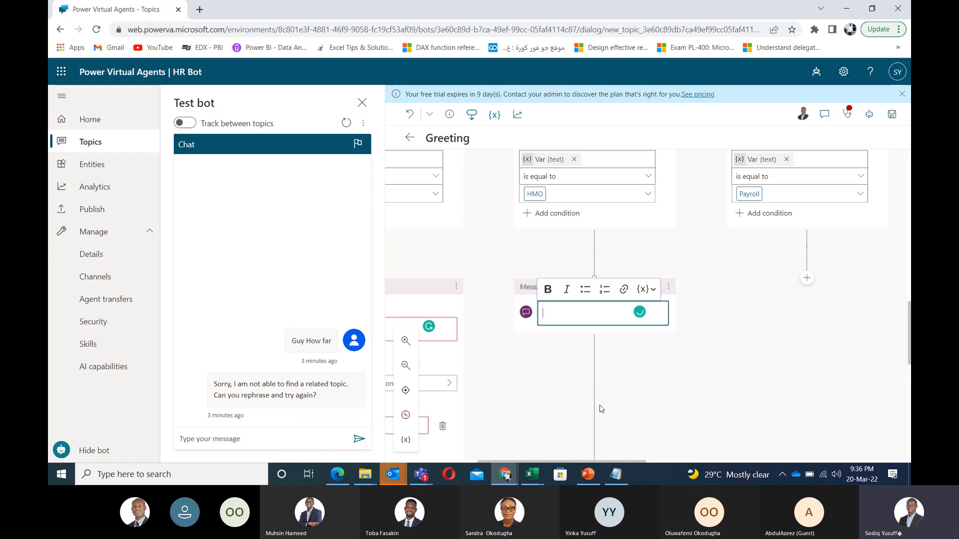
drag(745, 373, 697, 381)
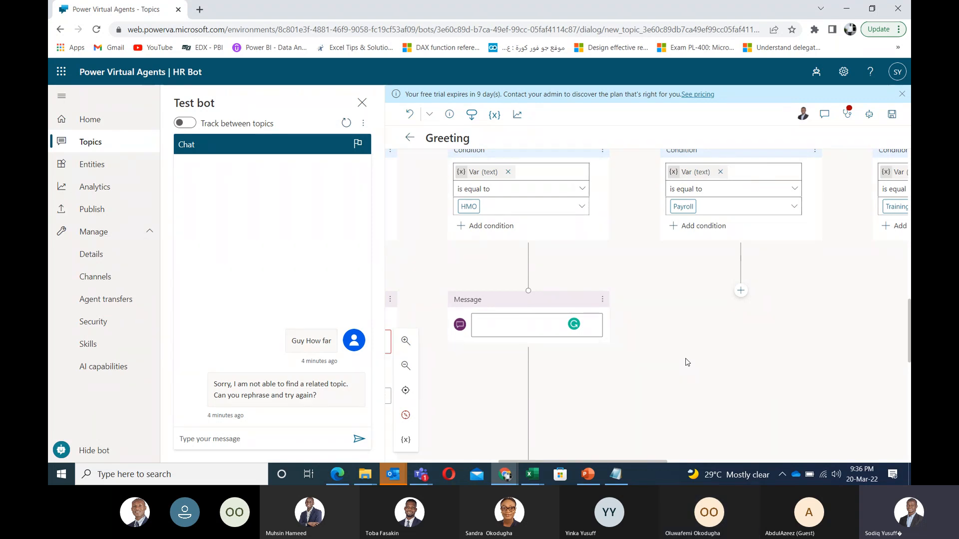
Step: Delete the empty question node under the Leave condition
scroll(688, 349, up, 1)
scroll(689, 342, up, 10)
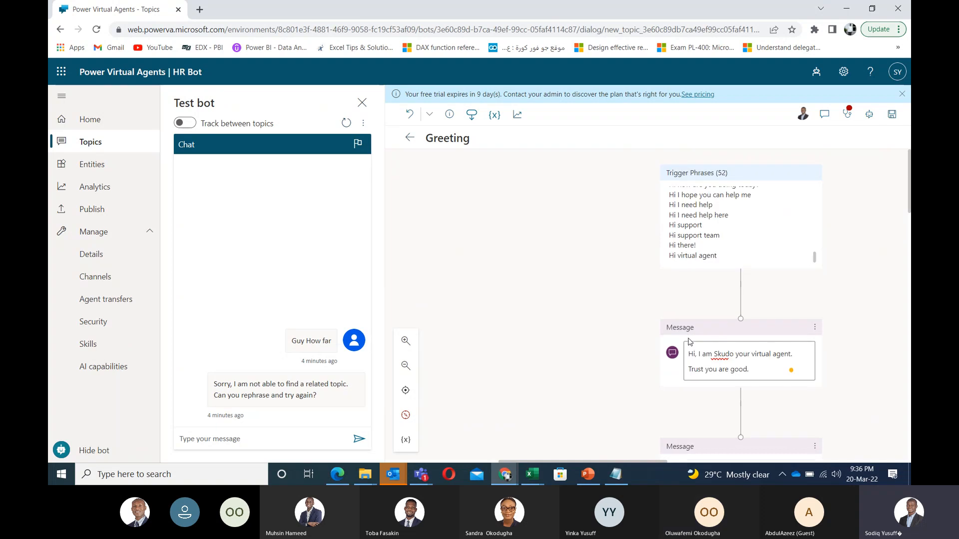
scroll(689, 342, down, 12)
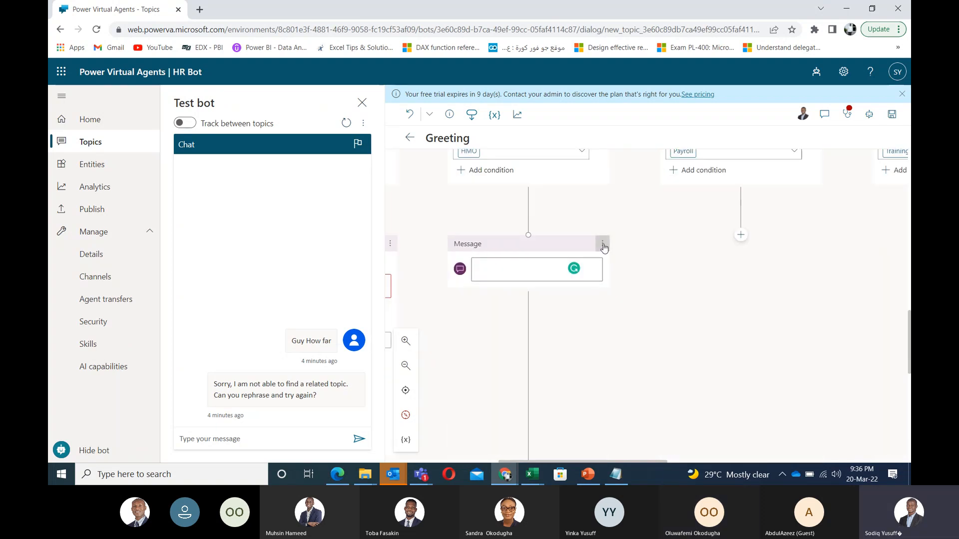
scroll(604, 247, left, 7)
scroll(604, 247, up, 2)
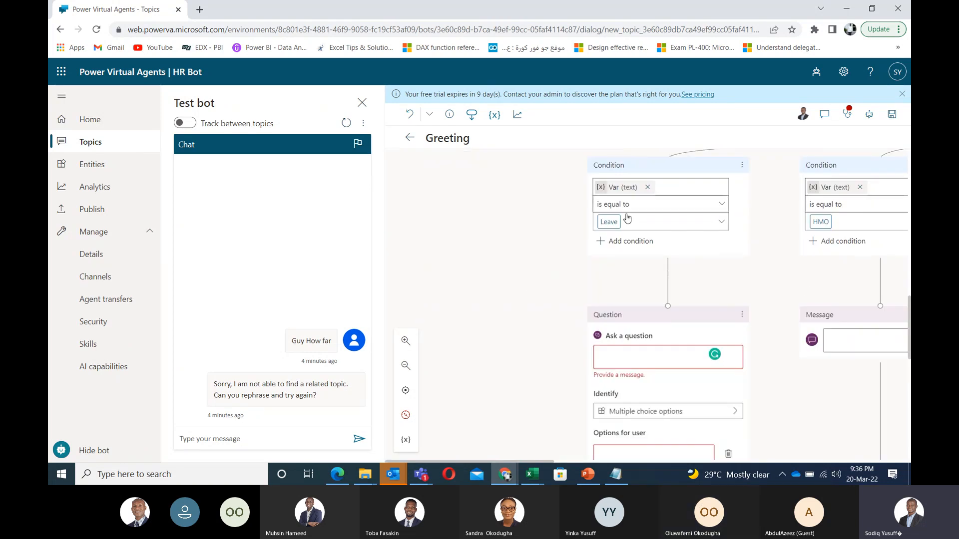
scroll(710, 300, right, 1)
drag(709, 299, 538, 270)
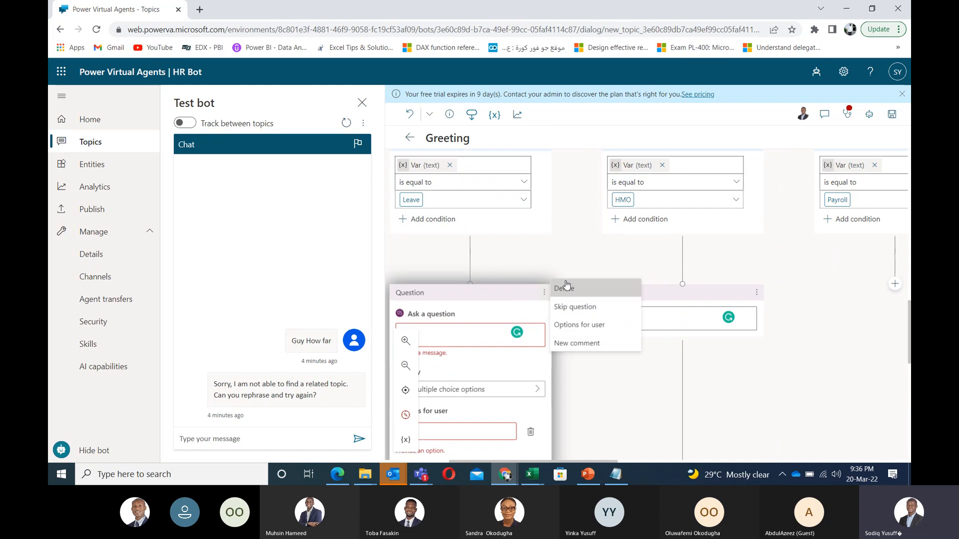
click(564, 289)
Step: Delete the empty message node under the HMO condition and save the Greeting topic
drag(760, 399, 664, 313)
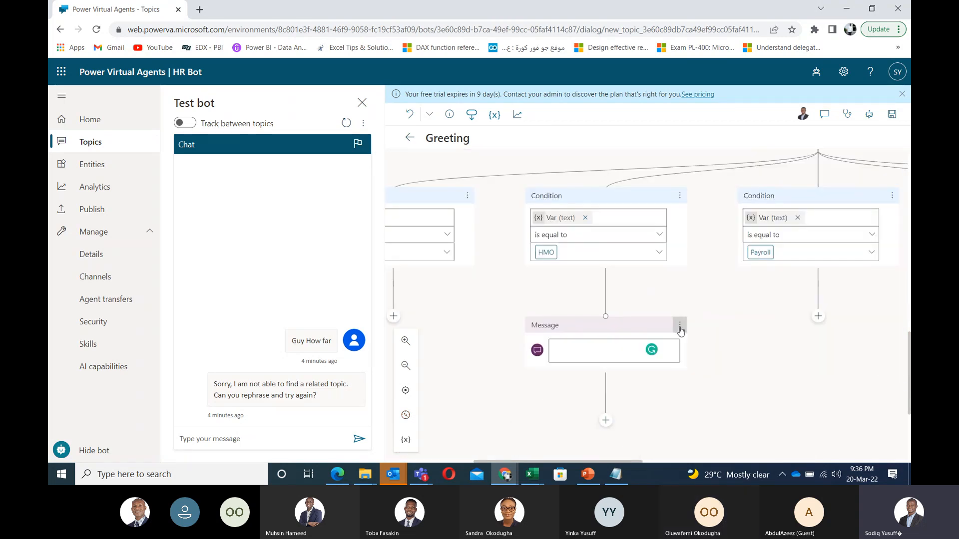
click(680, 325)
click(701, 333)
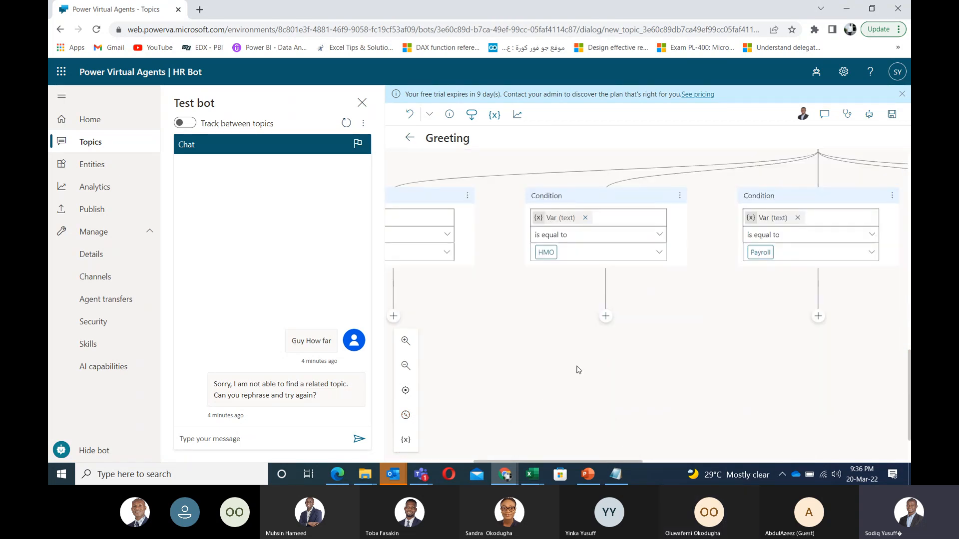
click(897, 118)
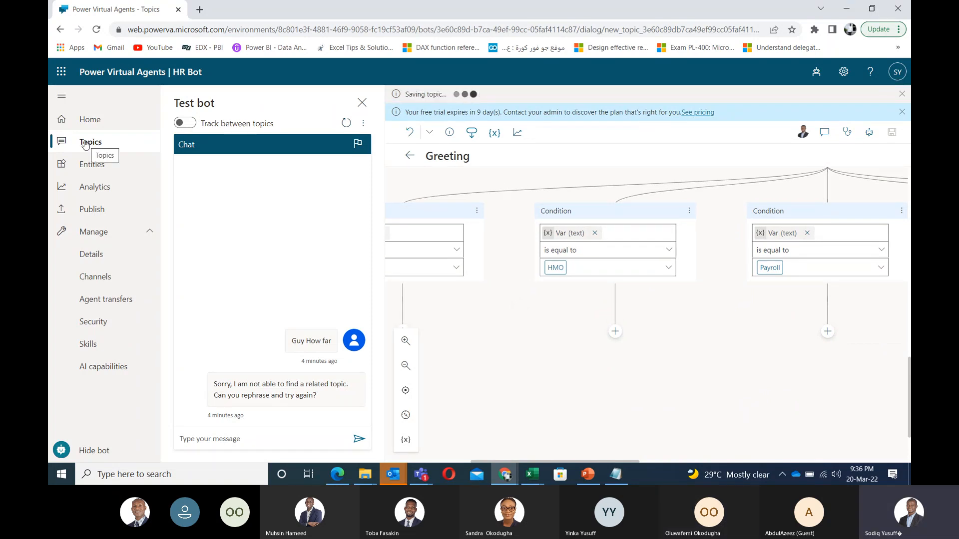
drag(466, 360, 616, 338)
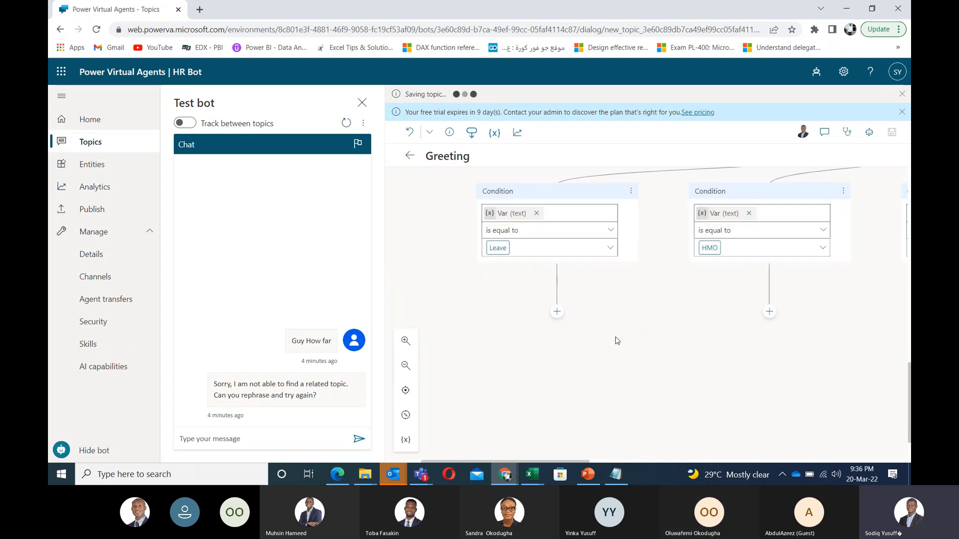
Step: Create a new blank topic from the topics list and name it LEAVE
click(91, 143)
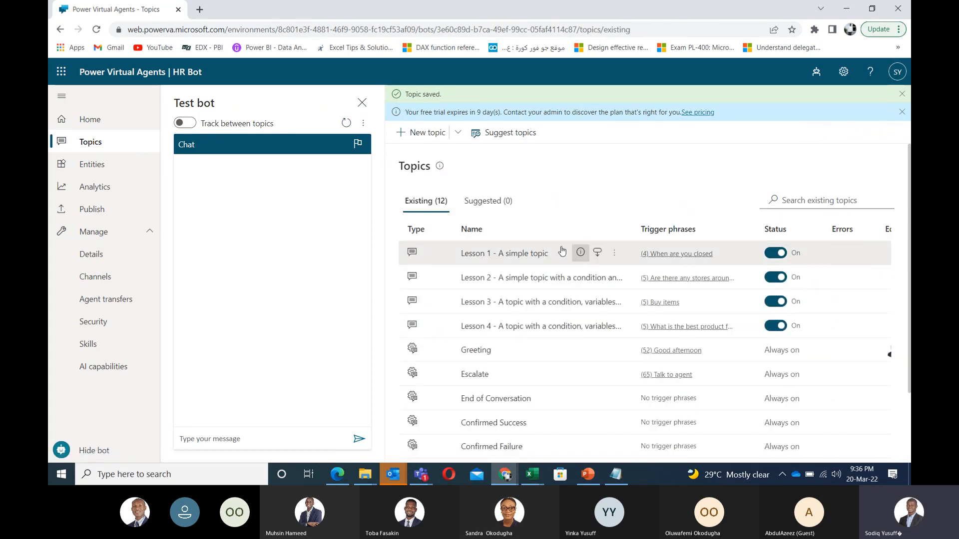
click(418, 136)
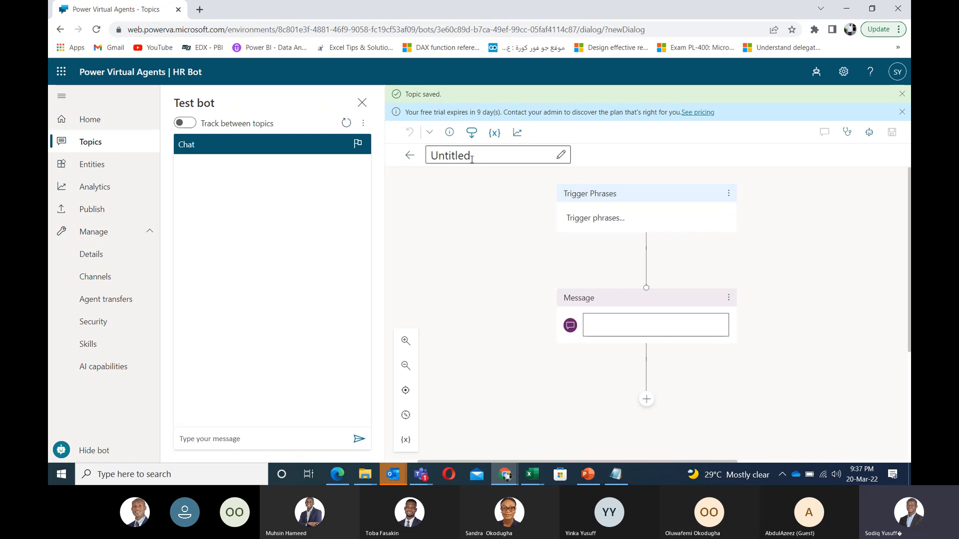
click(480, 155)
text(LEAVE)
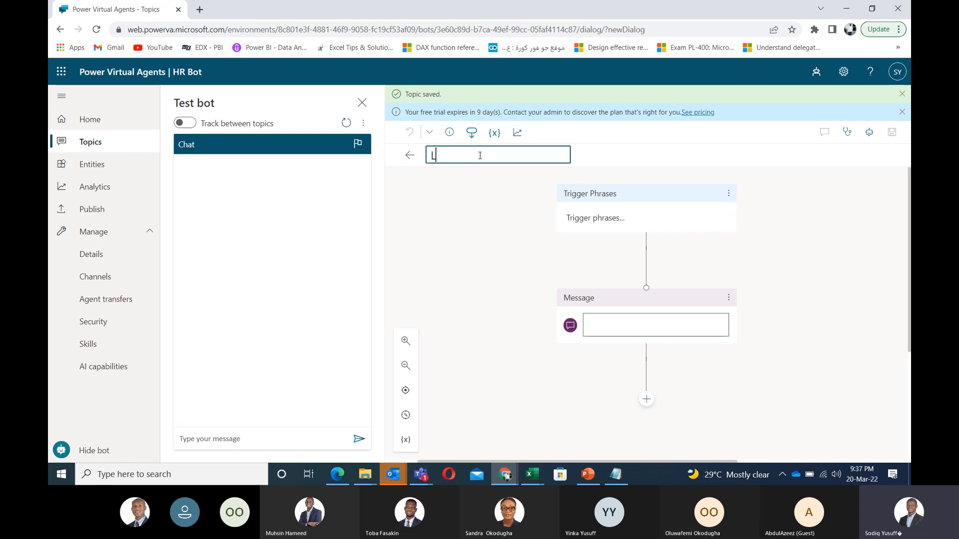
click(465, 200)
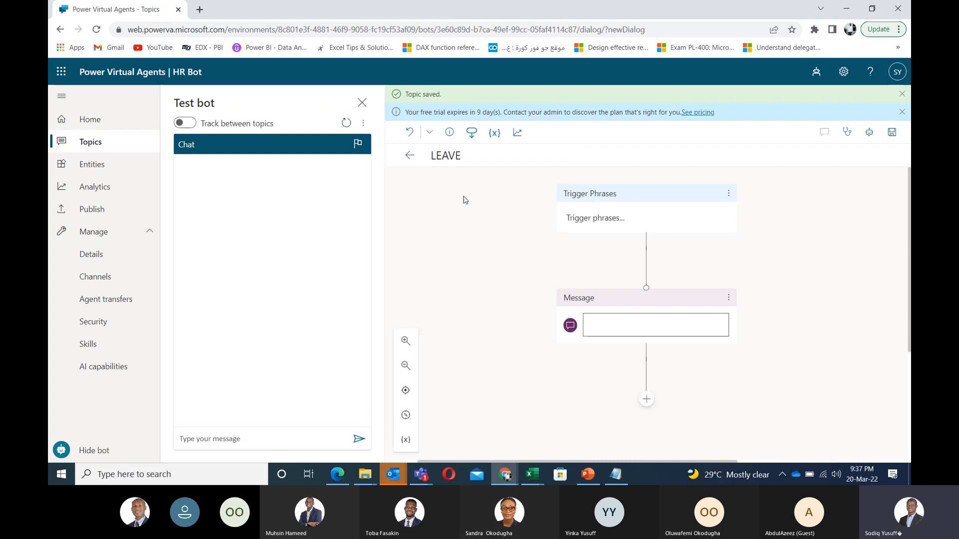
Step: Open the LEAVE topic's trigger phrases for adding phrases
click(609, 225)
click(618, 285)
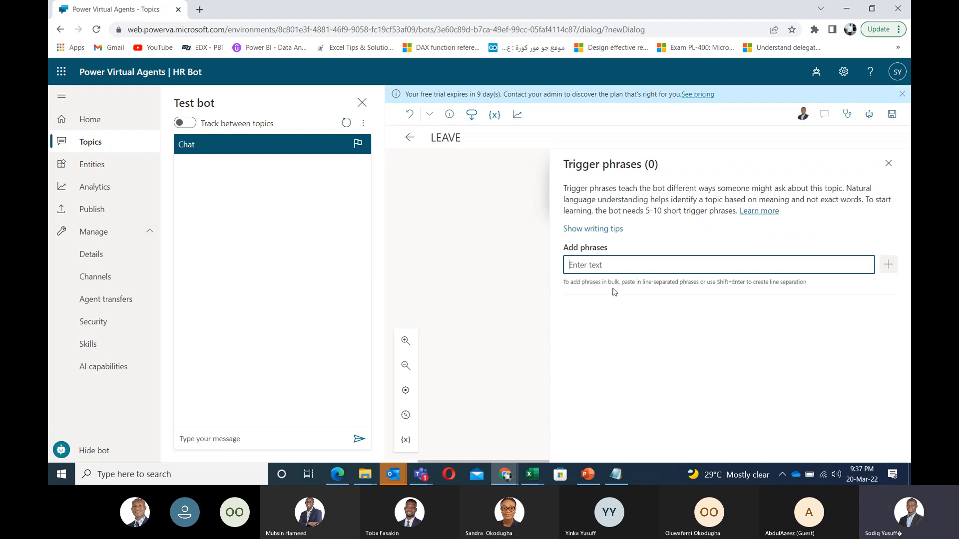
click(480, 274)
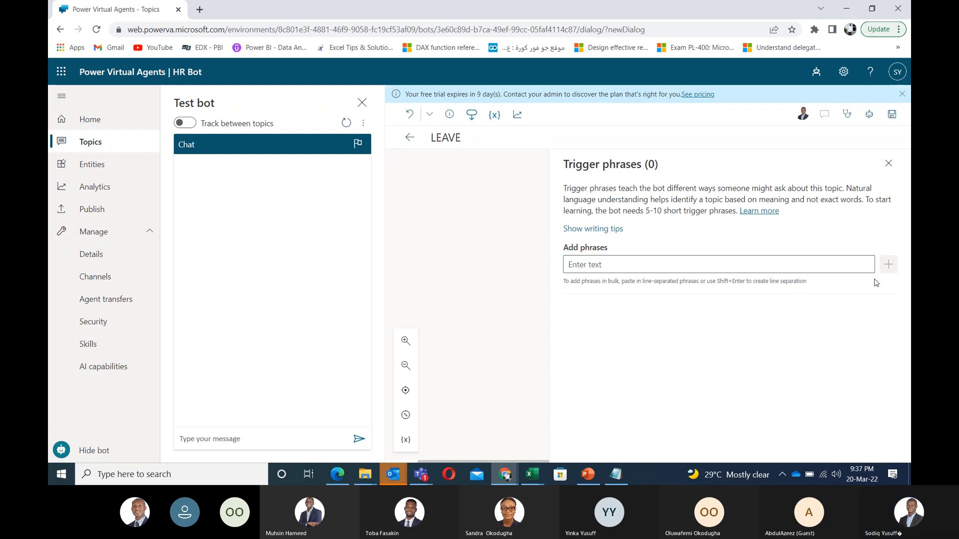
click(887, 165)
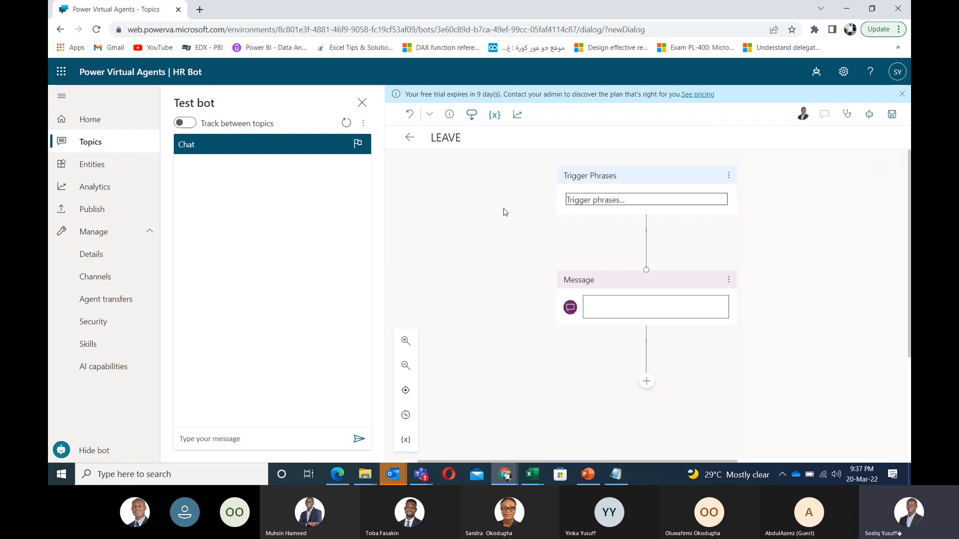
click(729, 177)
click(749, 177)
click(754, 266)
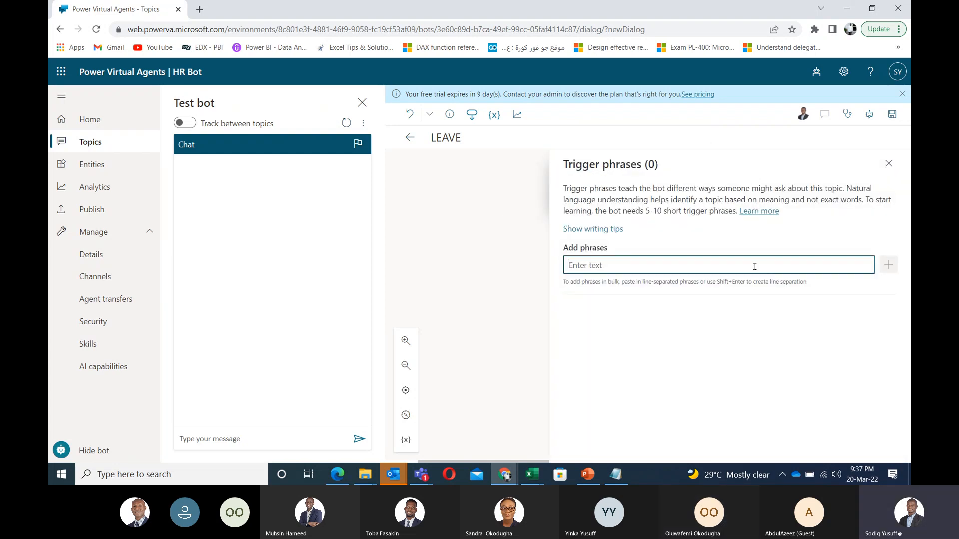
text(hdejfe)
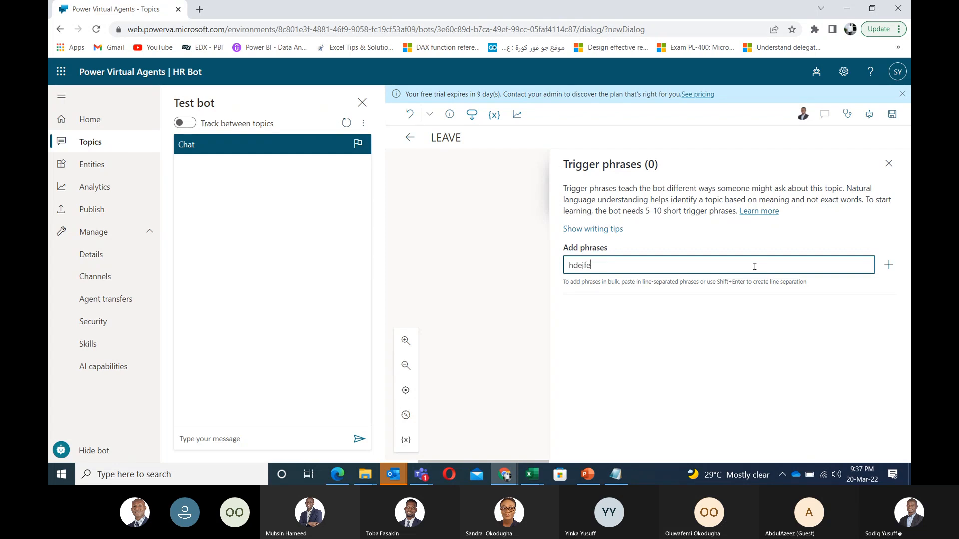
key(BackSpace)
key(BackSpace)
key(BackSpace)
key(BackSpace)
key(BackSpace)
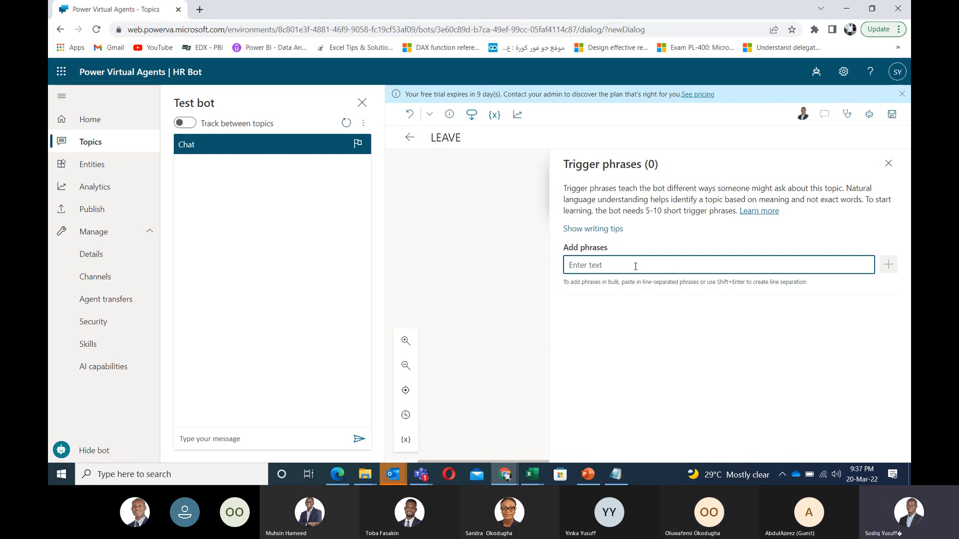
Step: Add the trigger phrases "Leave days" and "Annual Leave" to the LEAVE topic
text(Leave )
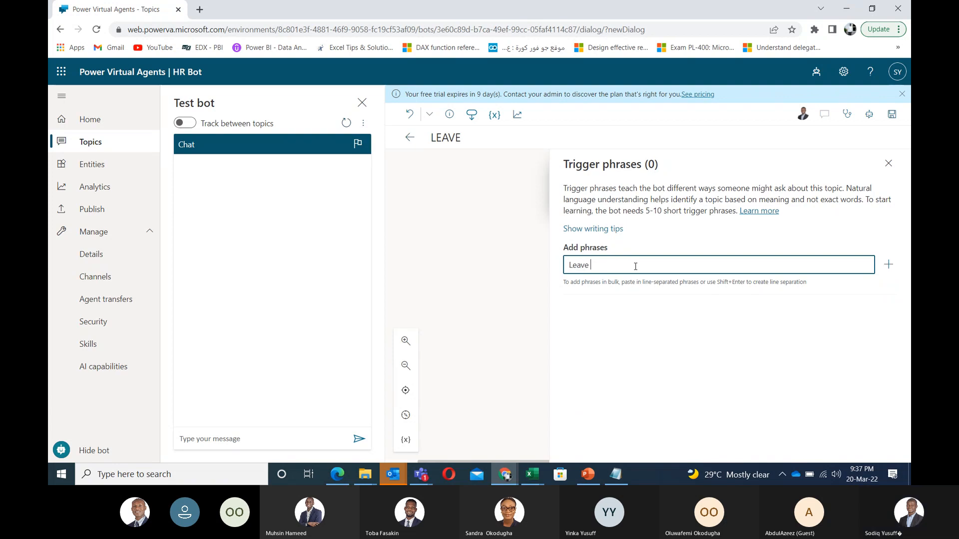
text(days)
key(Return)
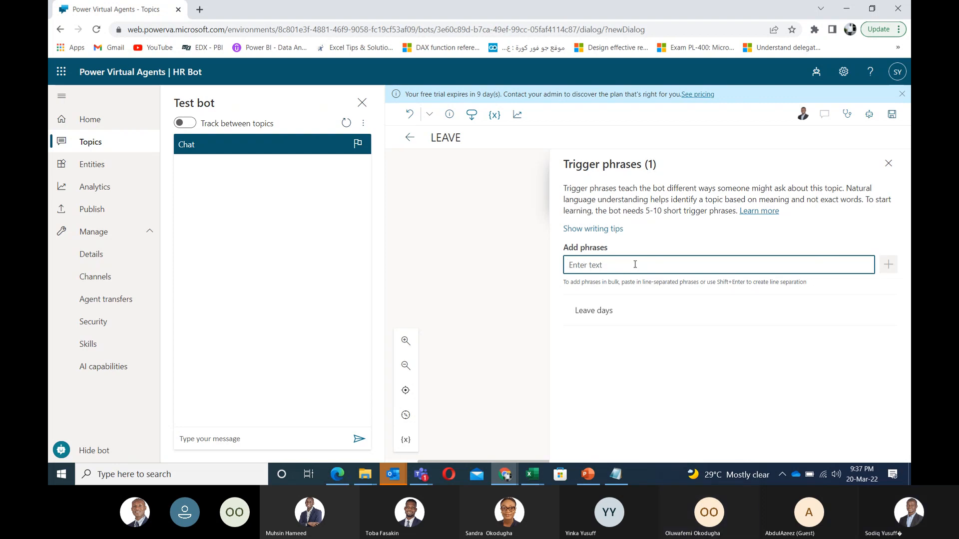
text(Annual Lea)
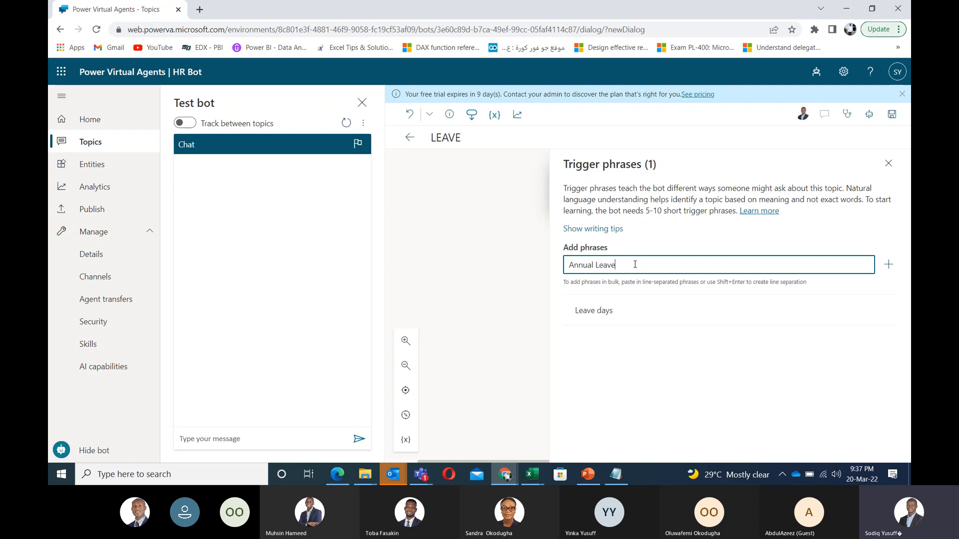
text(ve)
key(Return)
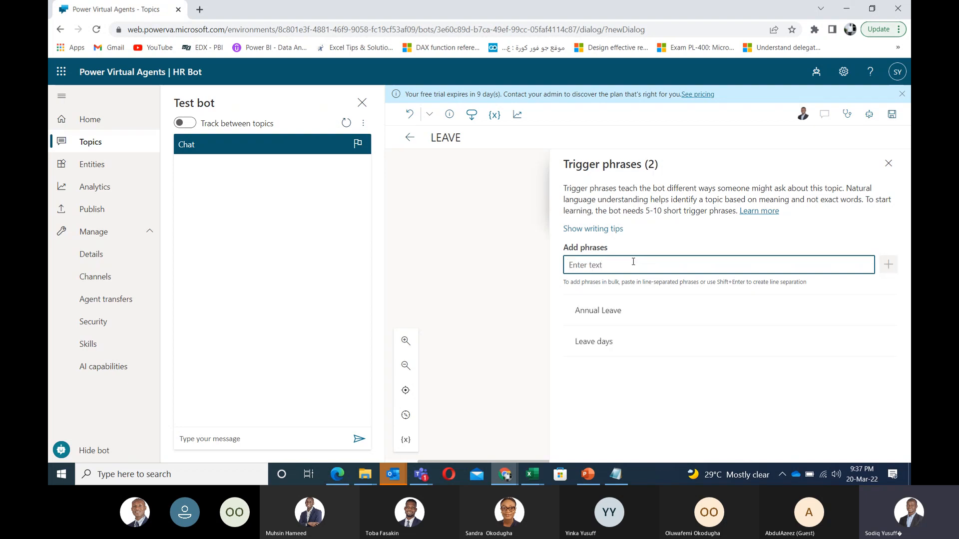
Step: Add two more trigger phrases: "How many leave days do I have?" and "Leave application"
text(How many leacve)
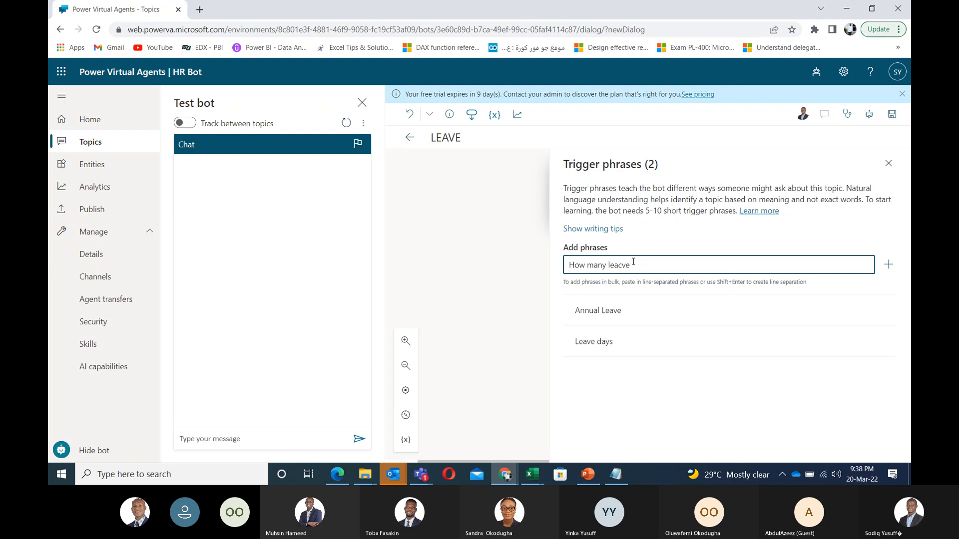
text( ve)
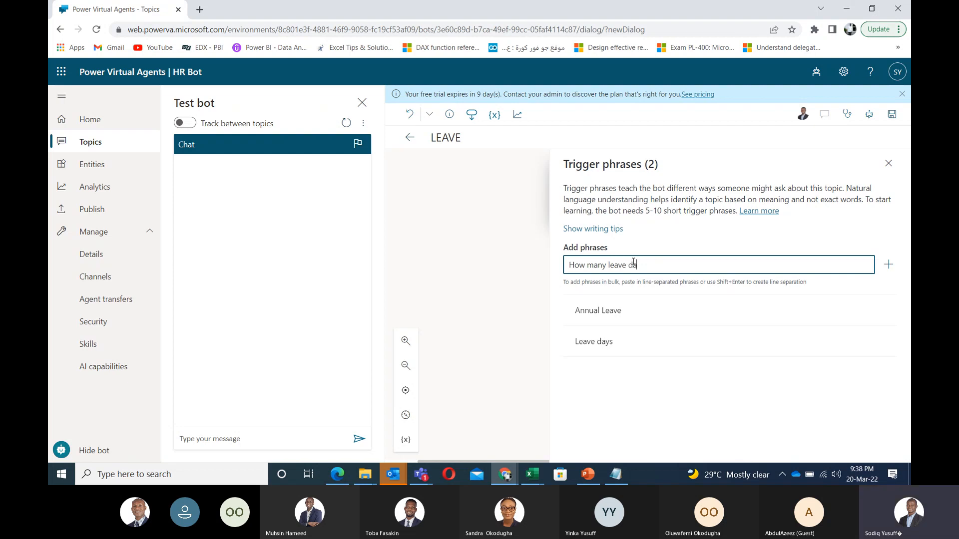
text( days do i ha)
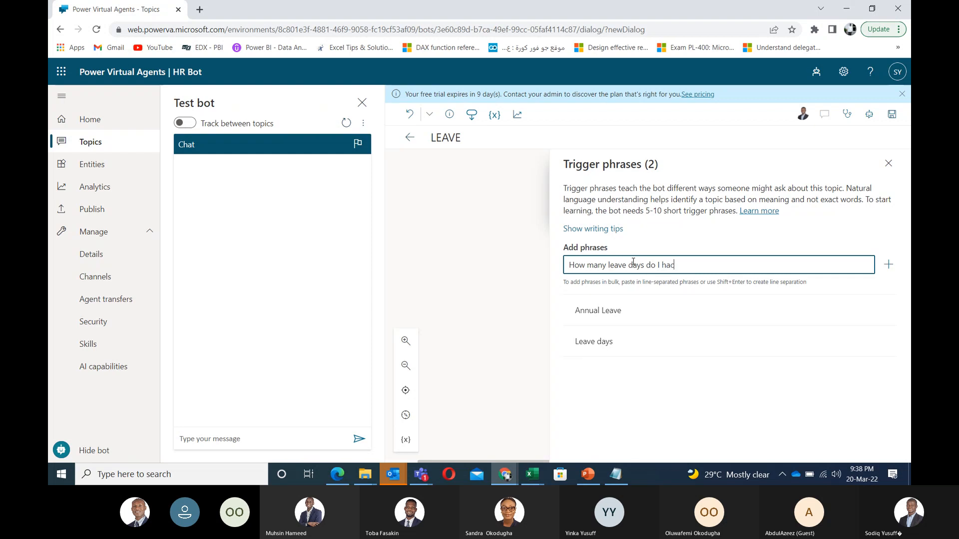
text(ve?)
key(Return)
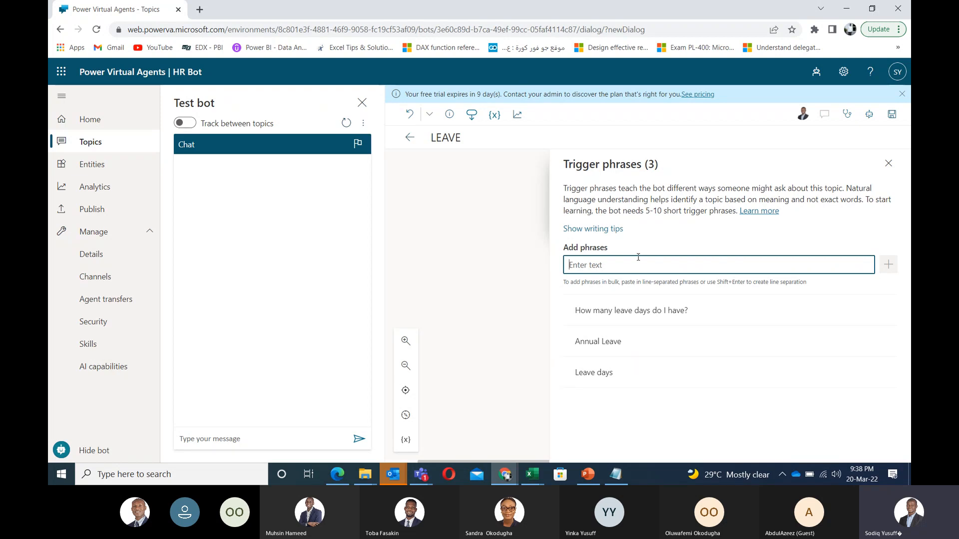
text(Leave application)
key(Return)
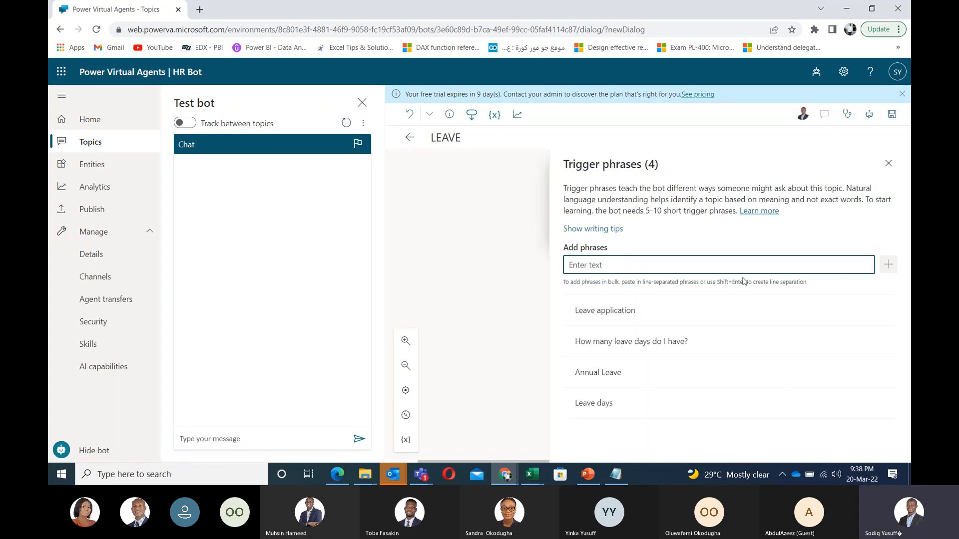
Step: Try saving the LEAVE topic, cancel the save, and review the errors in the topic checker
click(893, 120)
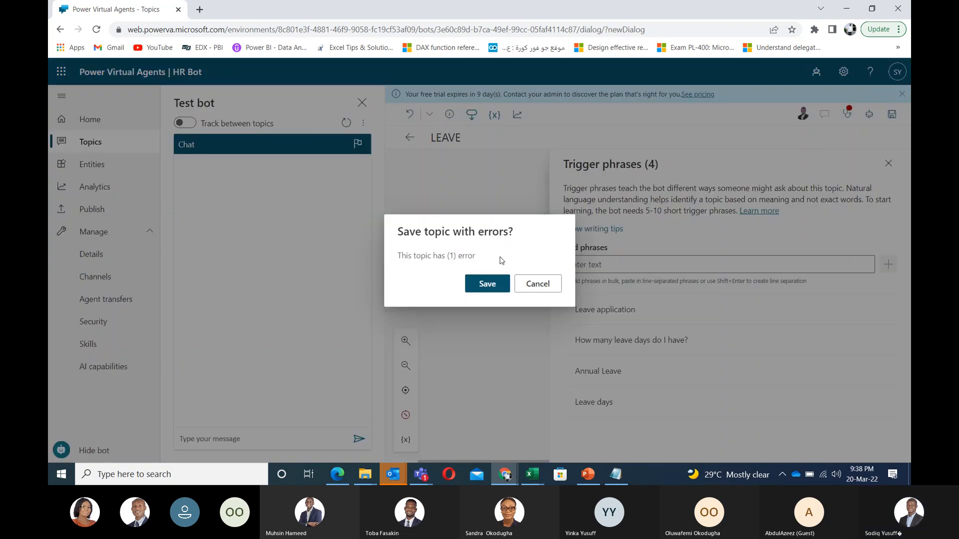
click(530, 291)
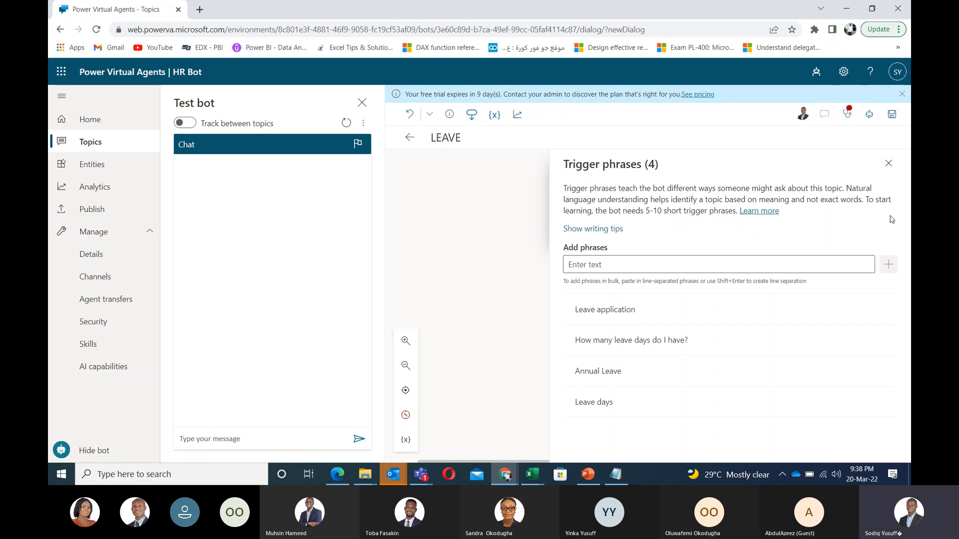
click(847, 119)
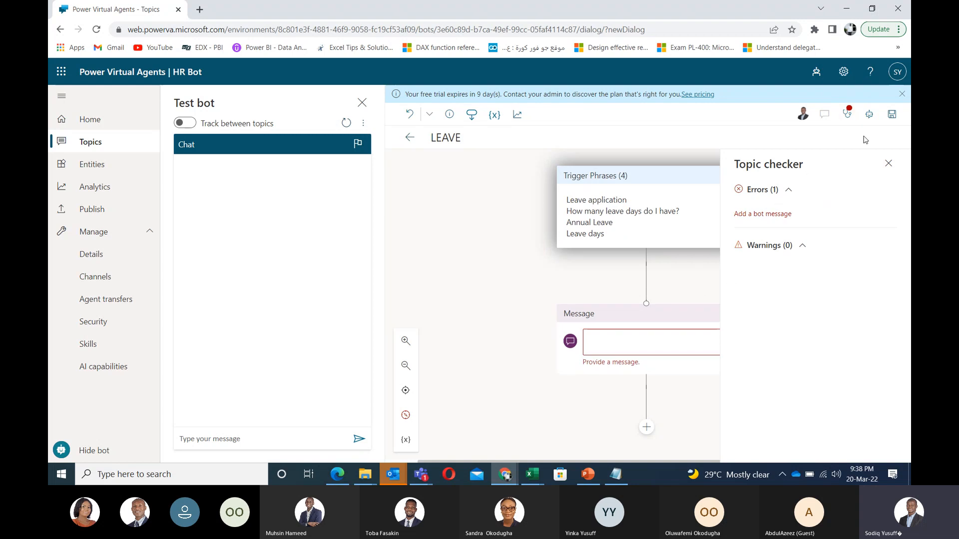
click(888, 163)
Step: Delete the empty Message node below the trigger phrases
click(626, 343)
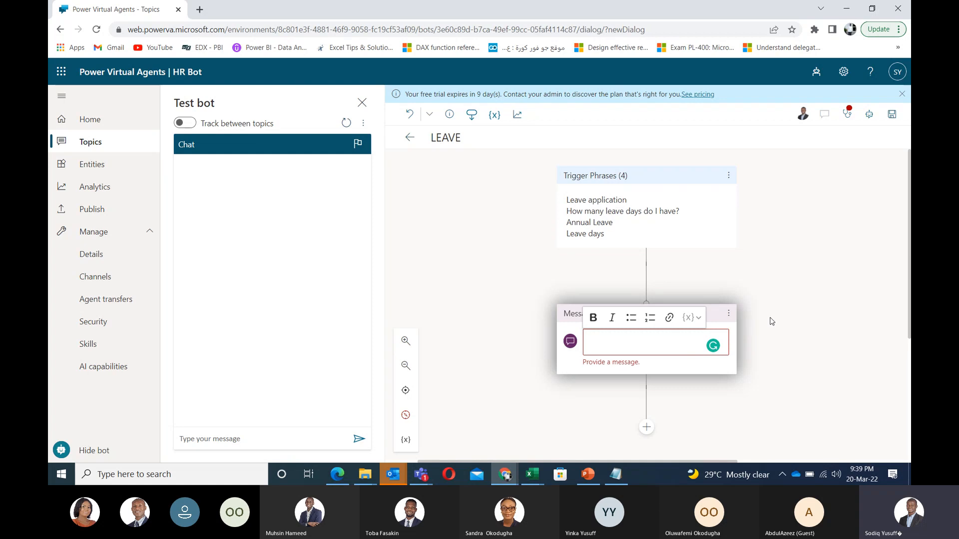
click(784, 311)
click(624, 335)
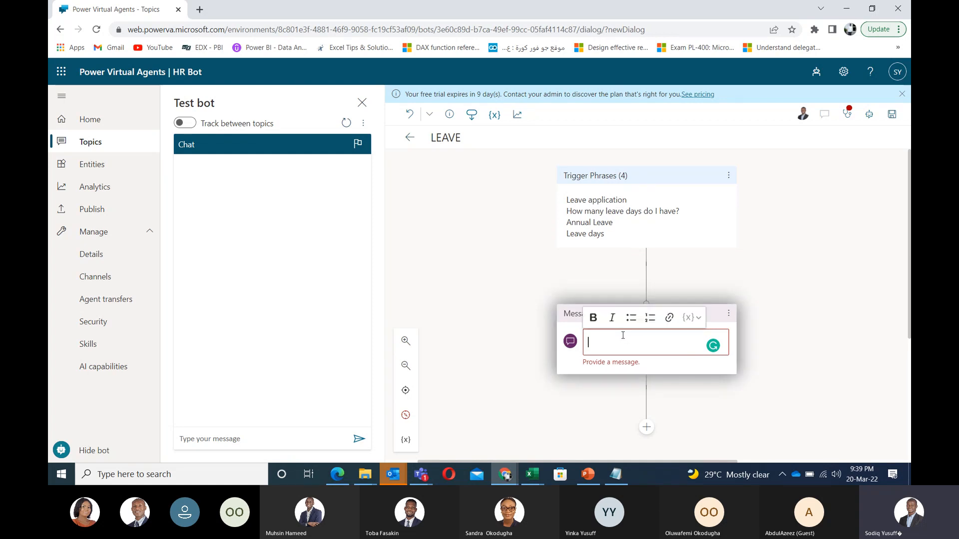
click(728, 313)
click(754, 316)
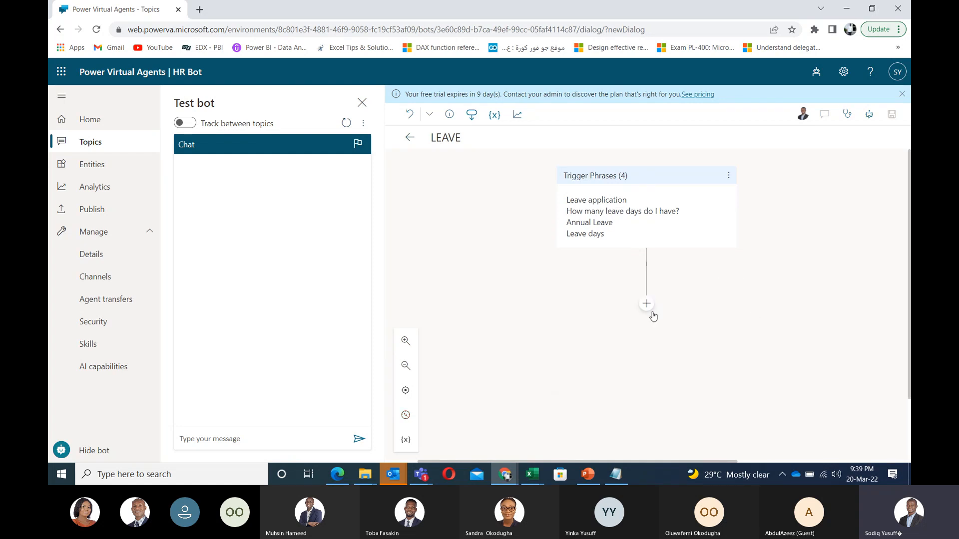
Step: Add an Ask a question node directly after the trigger phrases
click(646, 305)
click(622, 318)
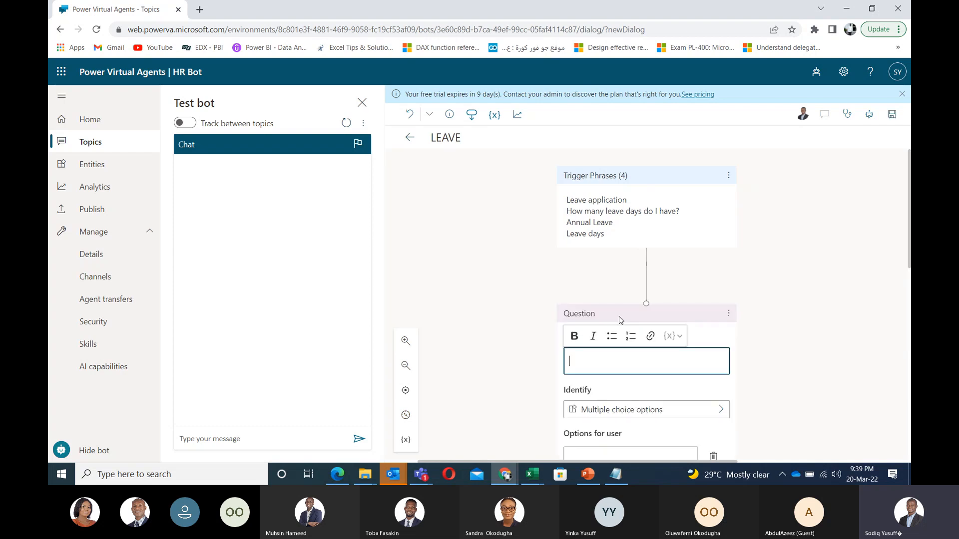
scroll(799, 332, down, 3)
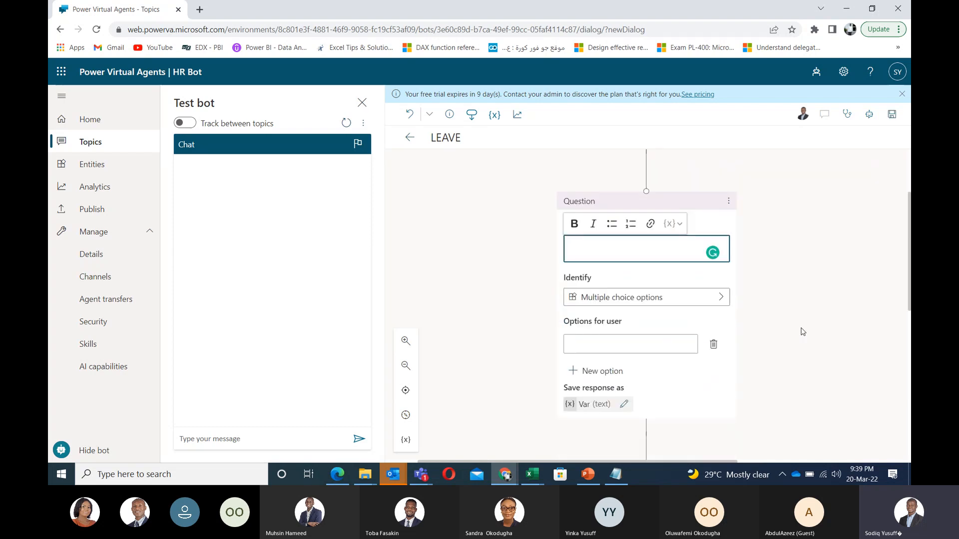
Step: Enter "What type of leave do you want to ask about?" as the question node's text
click(622, 252)
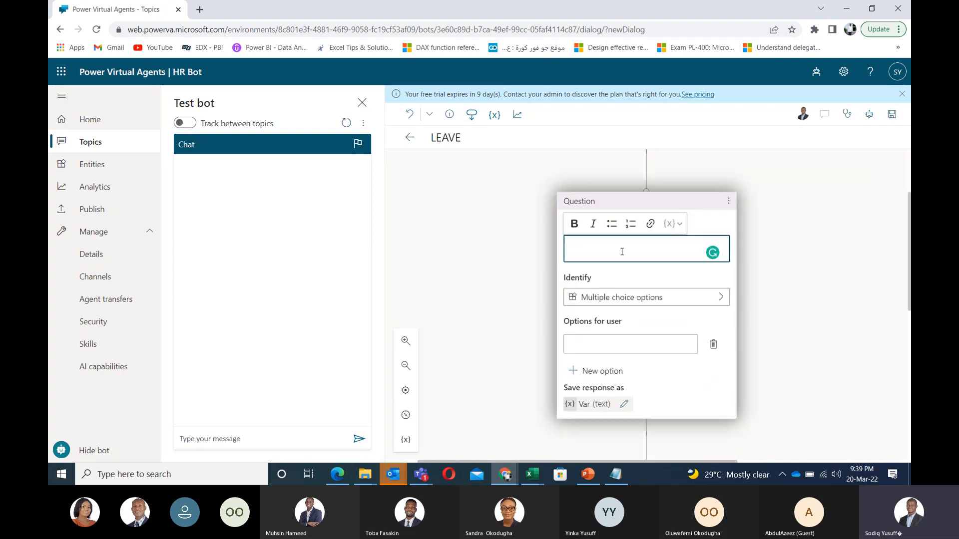
text(What type of leave)
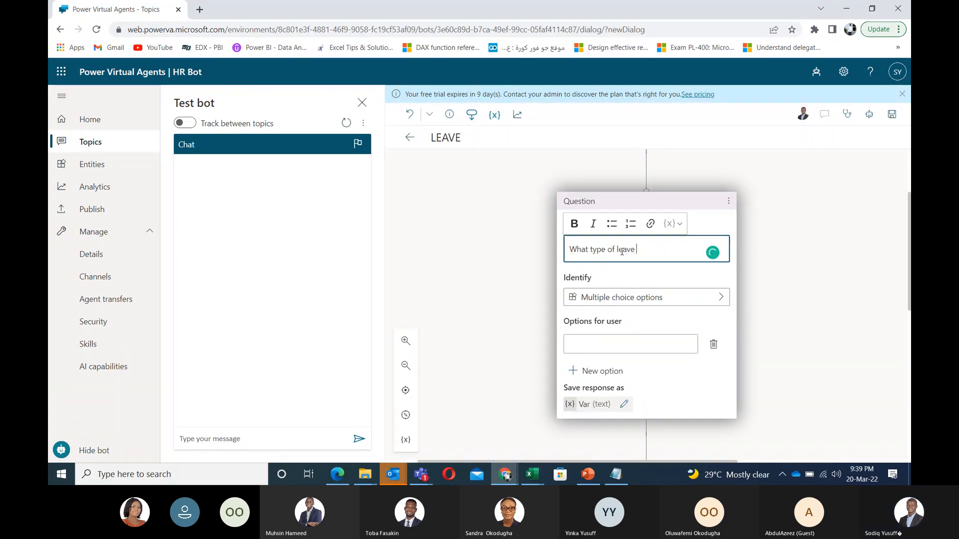
text( are you asking)
key(BackSpace)
key(BackSpace)
key(BackSpace)
key(BackSpace)
key(BackSpace)
key(BackSpace)
key(BackSpace)
key(BackSpace)
key(BackSpace)
key(BackSpace)
key(BackSpace)
key(BackSpace)
key(BackSpace)
key(BackSpace)
key(BackSpace)
text(do yo)
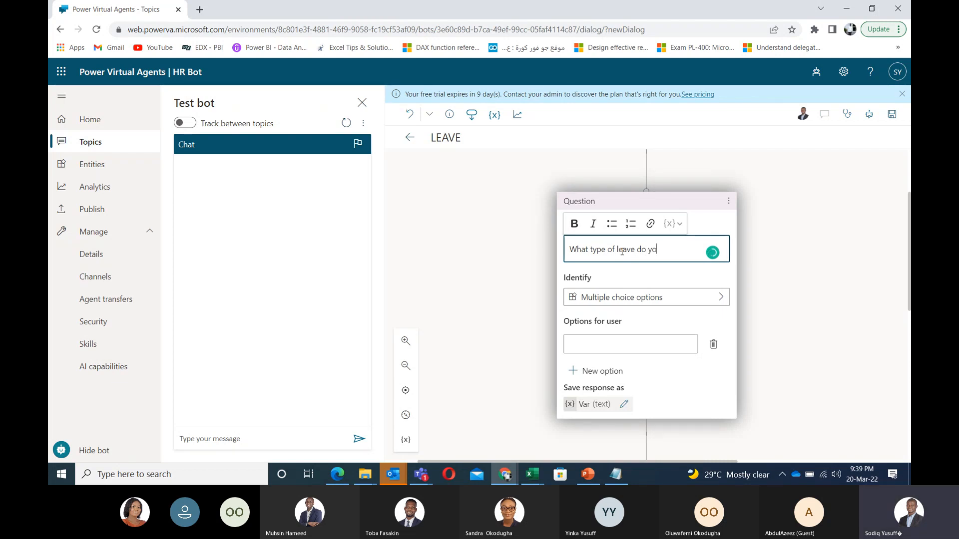
text(u want to ask about?)
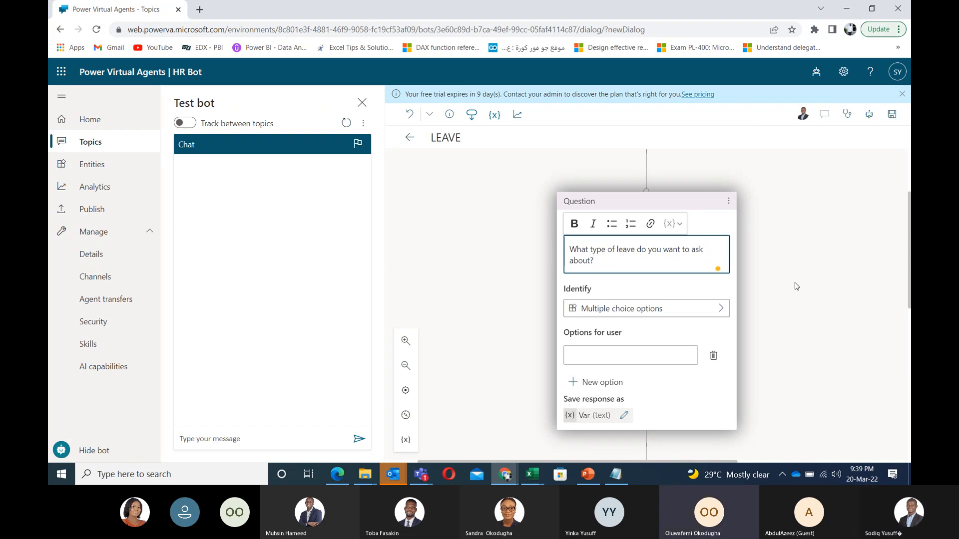
scroll(795, 280, up, 2)
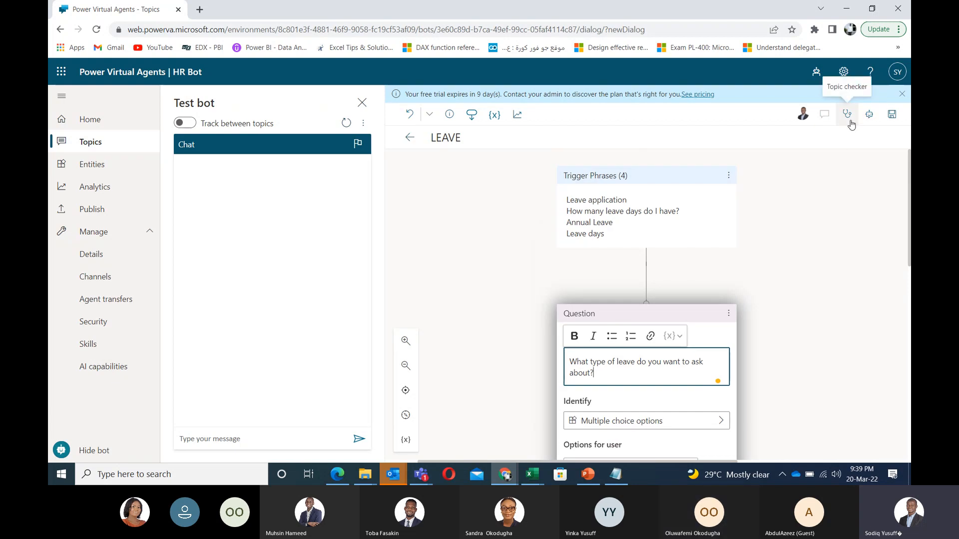
click(505, 242)
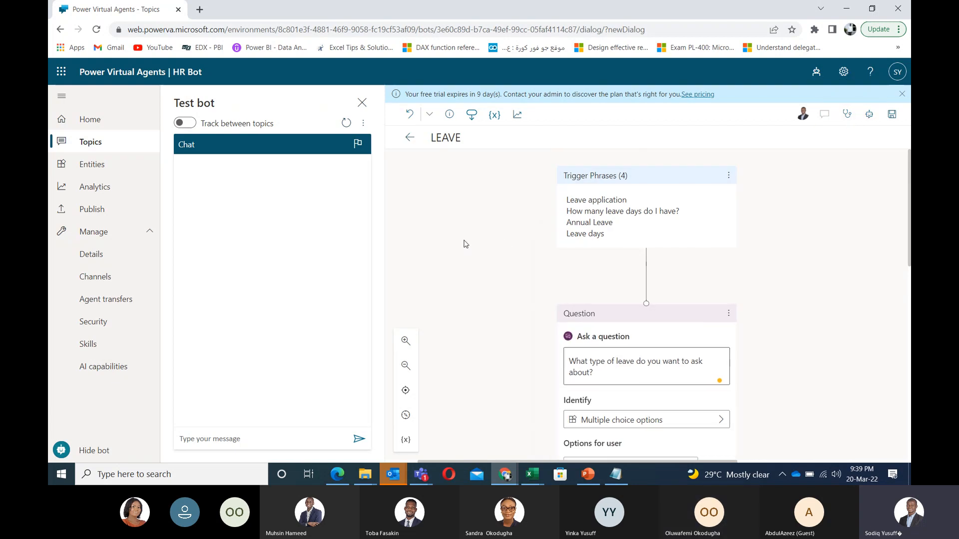
scroll(676, 350, down, 2)
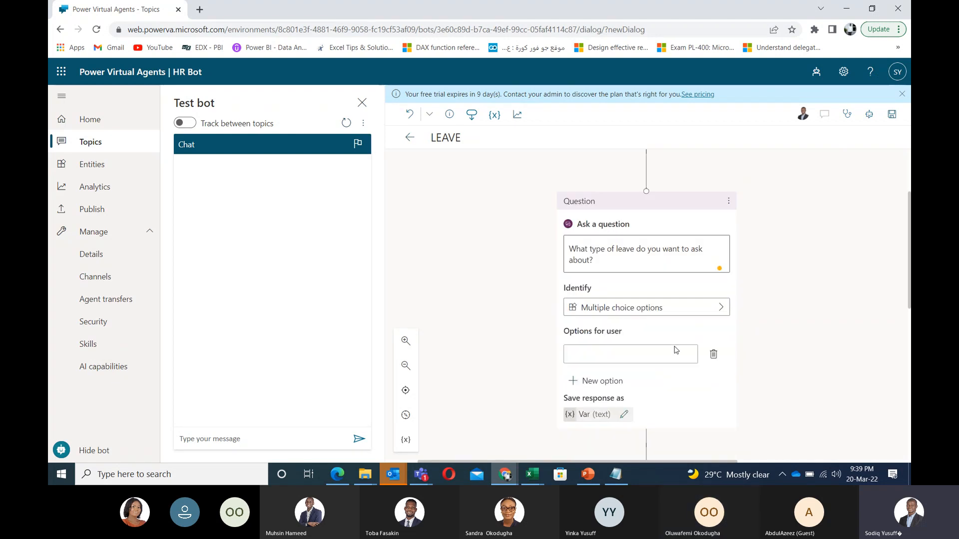
click(625, 263)
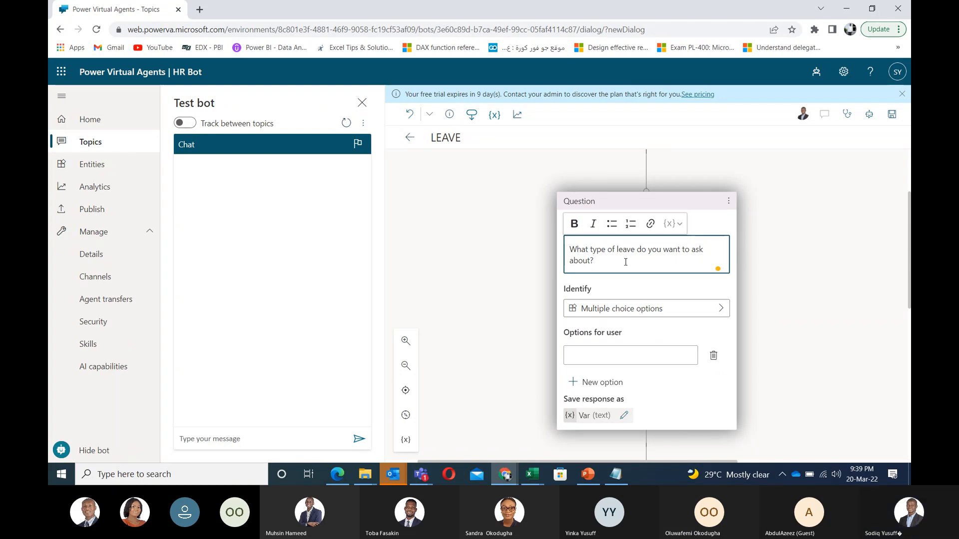
Step: Enter "Annual Leave" and "Sick Leave" as the first two answer options of the leave question
click(645, 358)
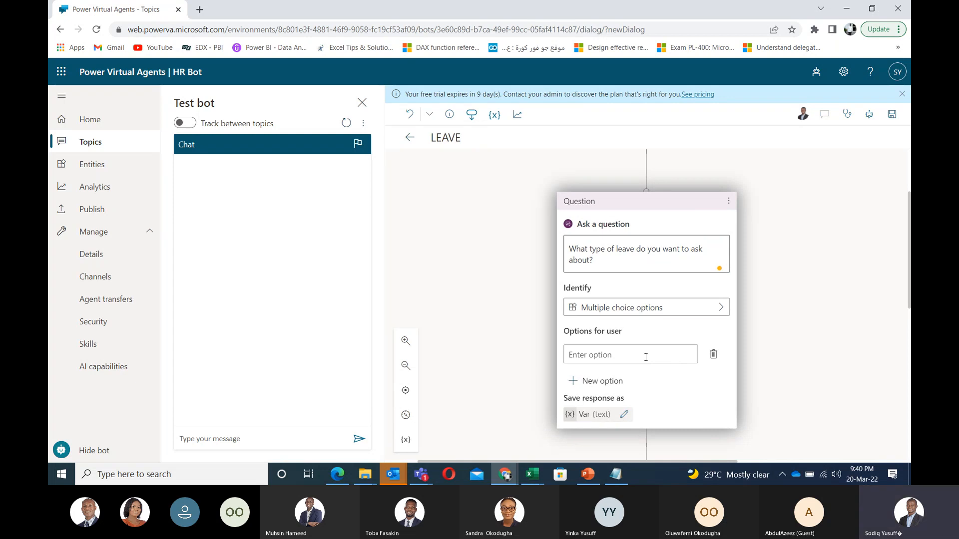
text(Annual Leave)
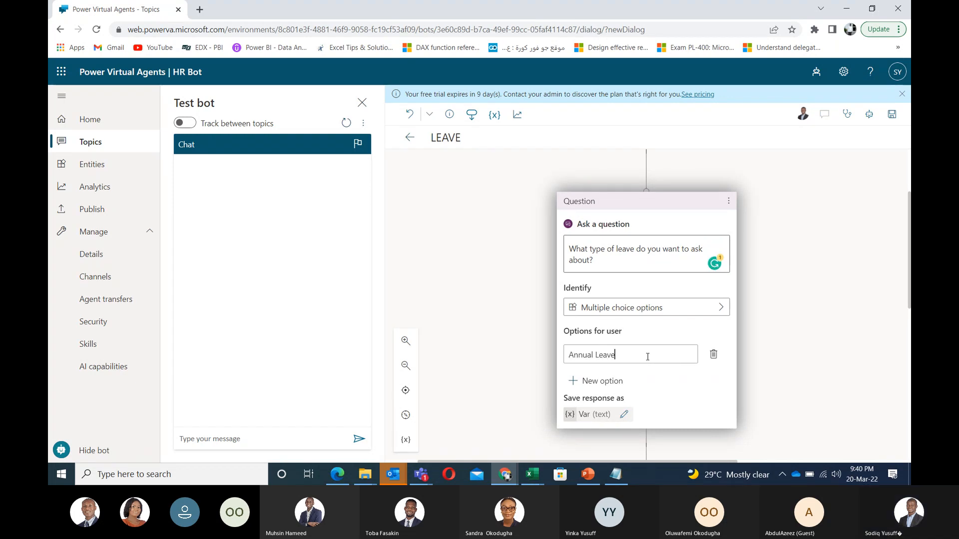
key(Return)
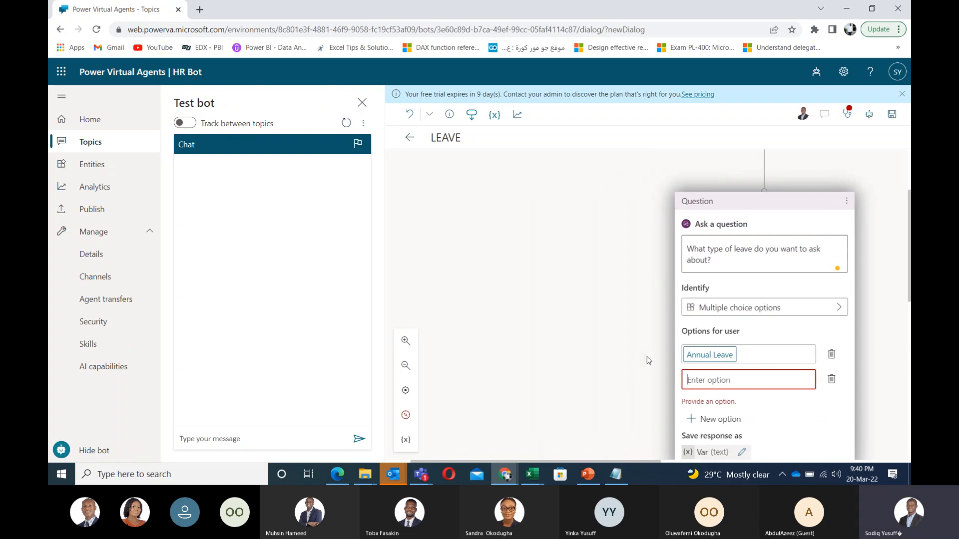
text(Si)
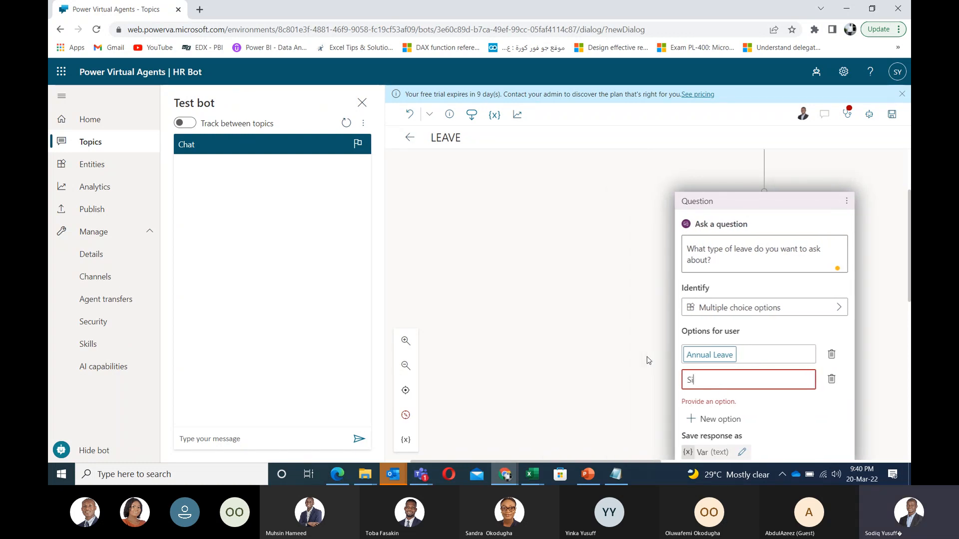
text(ck Leave)
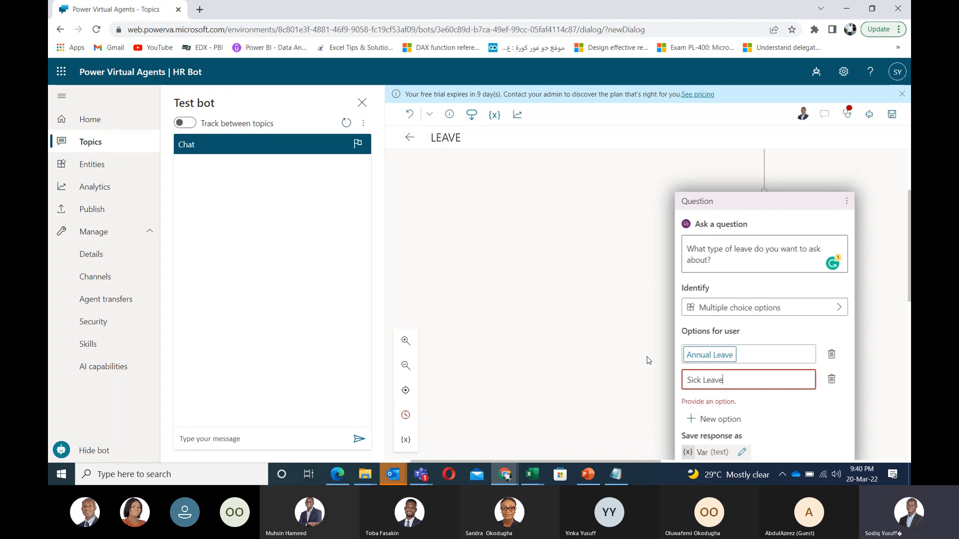
key(Return)
Step: Enter "Maternity" as the third answer option of the leave question
drag(685, 331, 478, 279)
drag(829, 391, 785, 373)
click(579, 324)
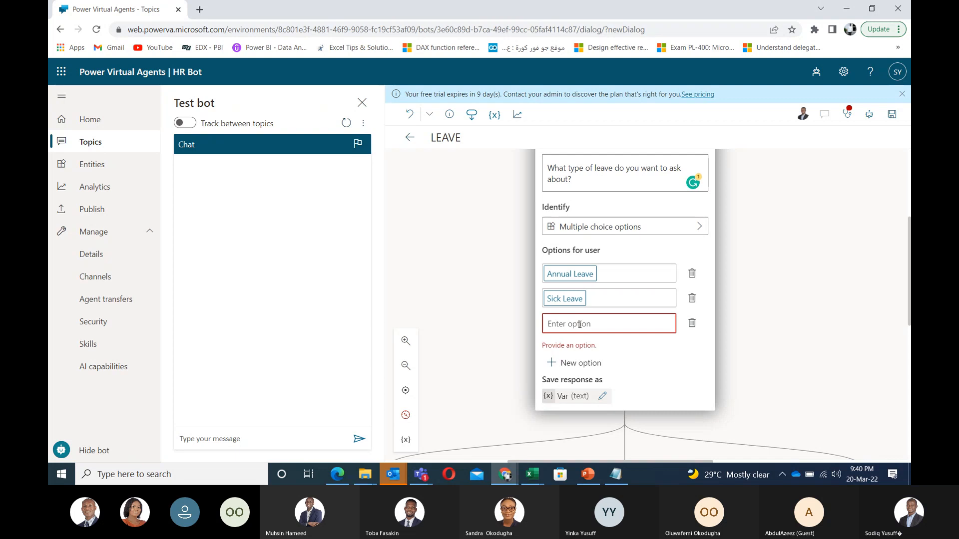
text(Matern)
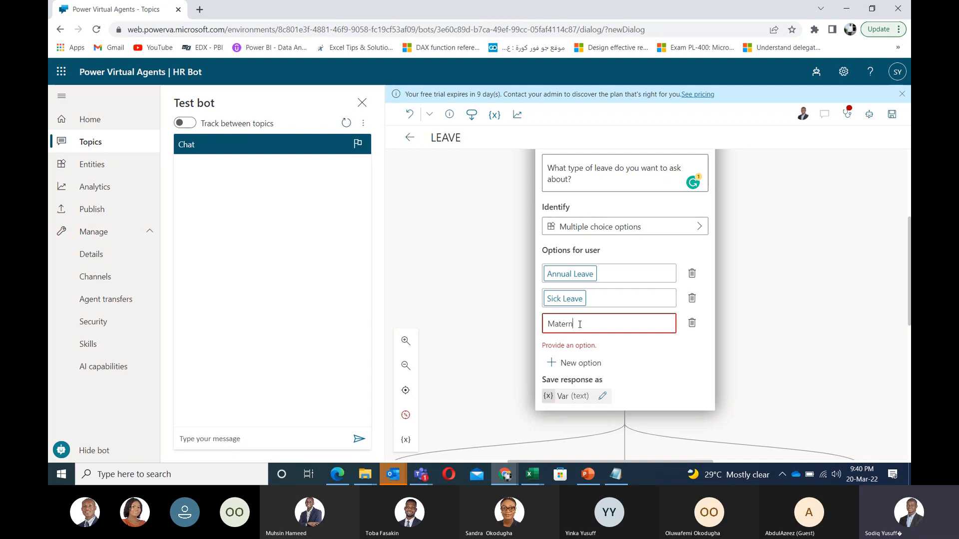
text(ity)
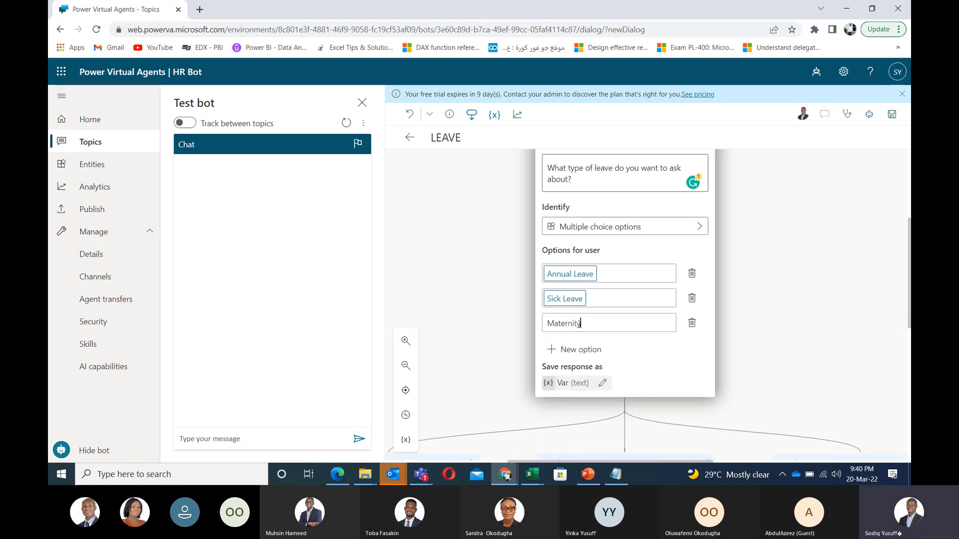
key(Return)
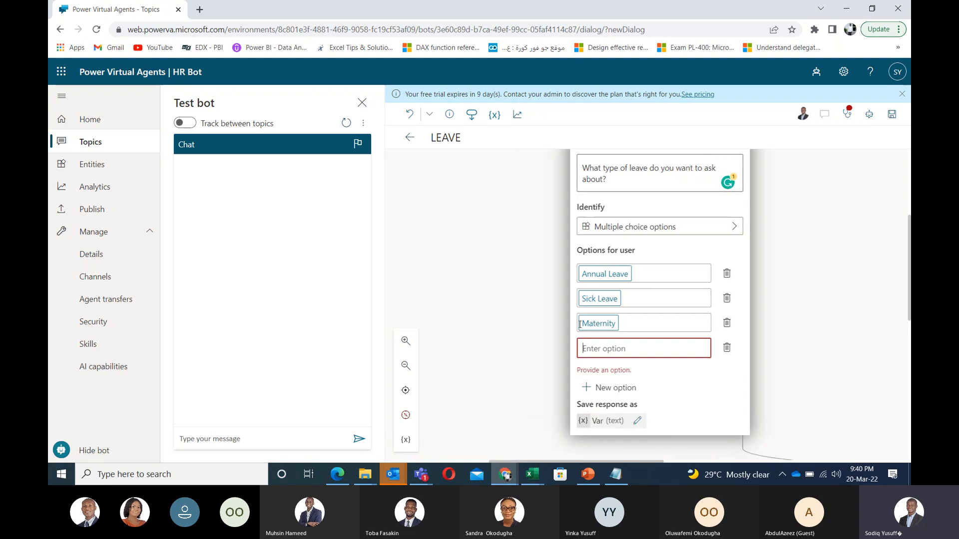
Step: Add "Paternity Leave" and "Study leave" as the fourth and fifth answer options of the leave question
text(Pater)
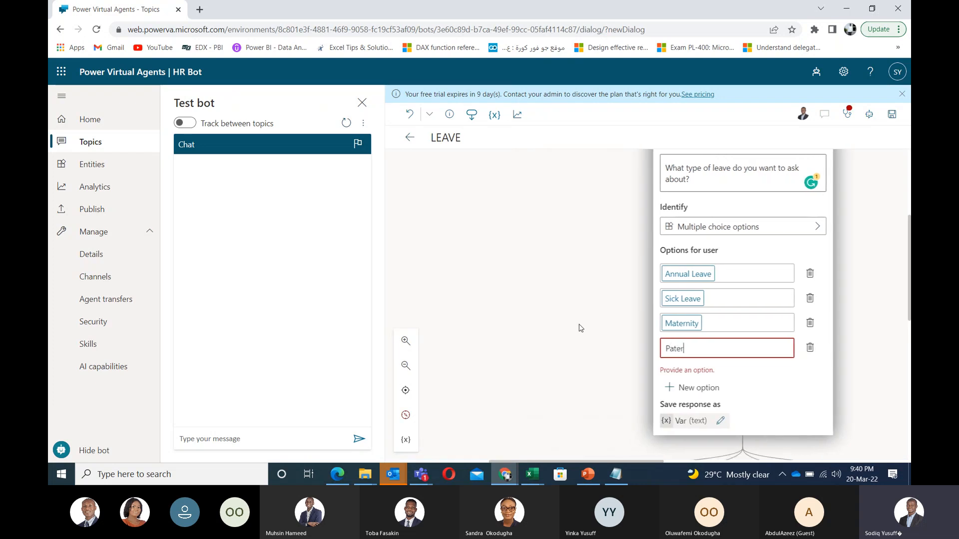
text(nity L)
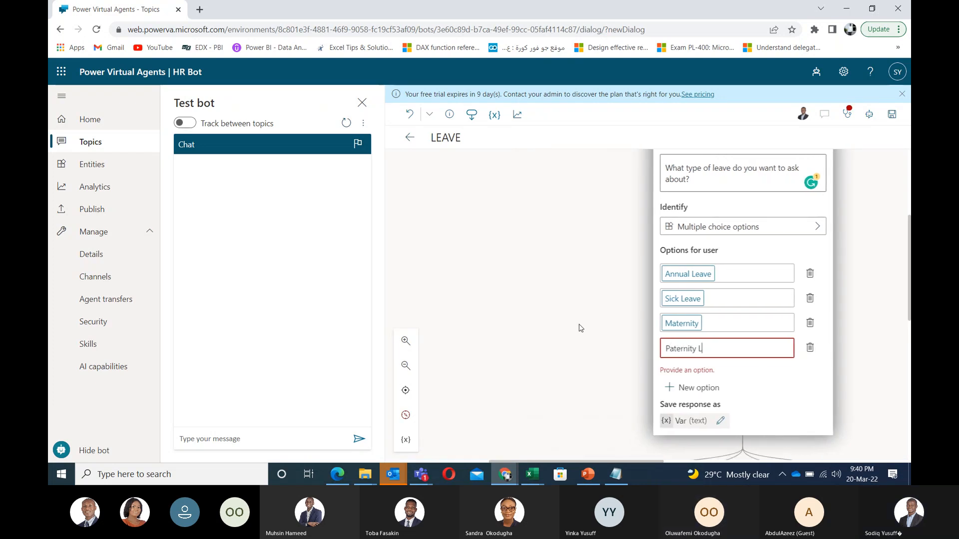
text(eave)
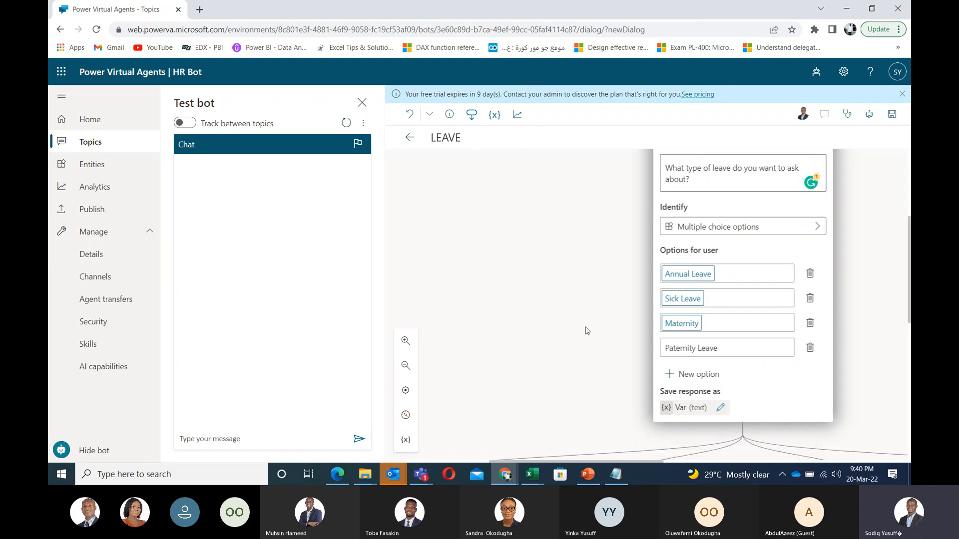
key(Return)
text(S)
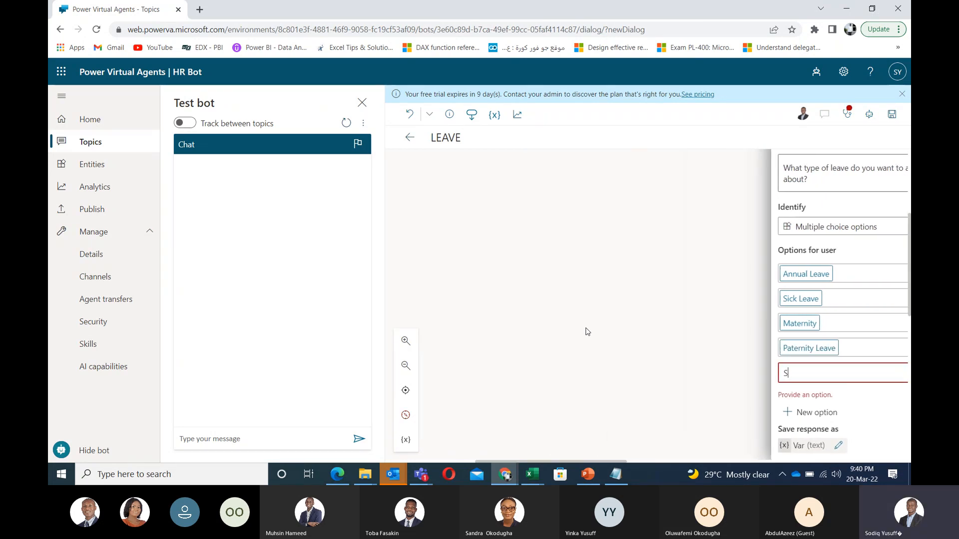
text(tudy )
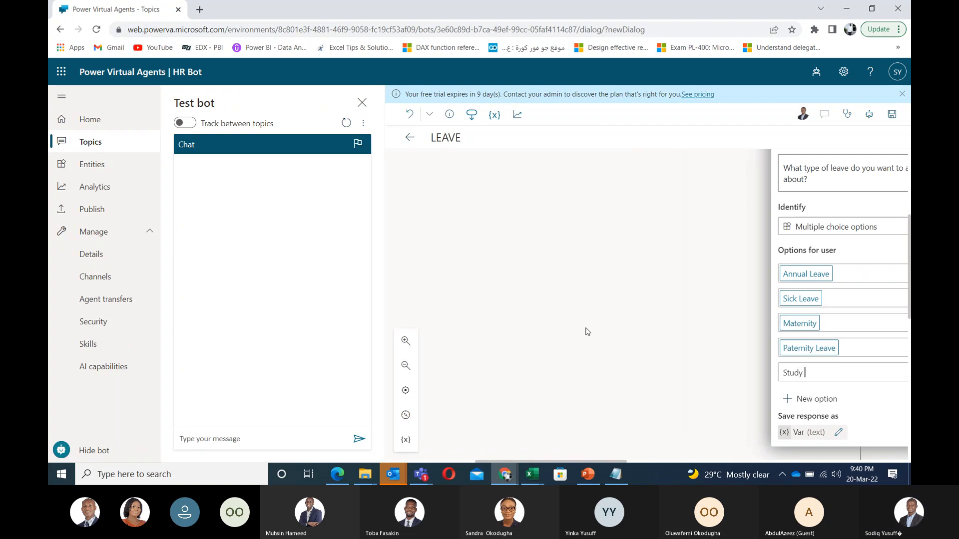
text(leave)
key(Return)
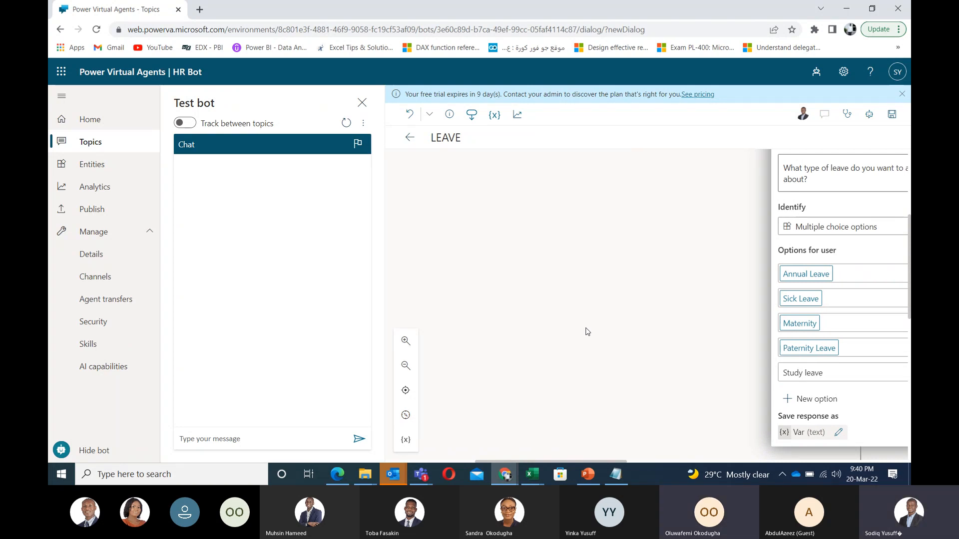
click(579, 298)
Step: Hide the test bot pane to give the authoring canvas more room
drag(562, 349, 430, 230)
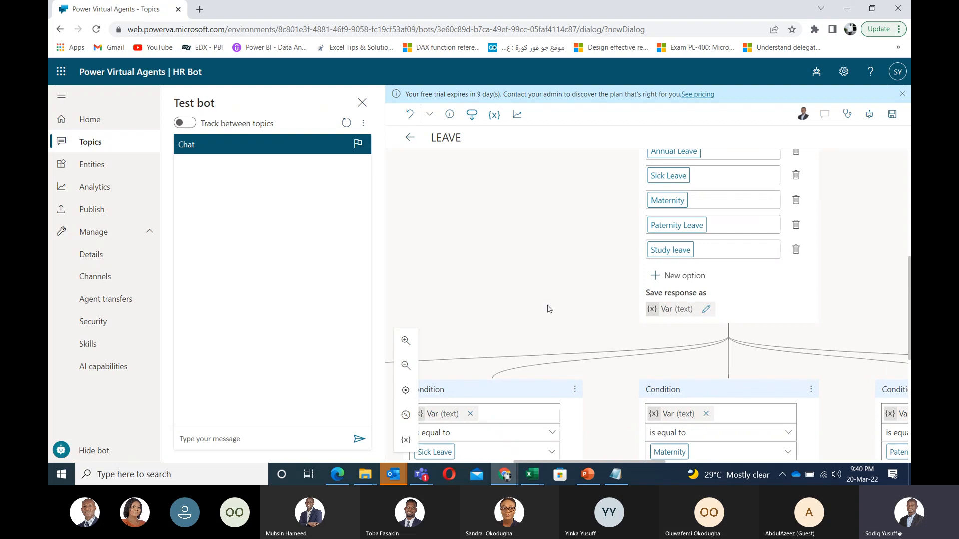
drag(550, 307, 549, 225)
click(130, 453)
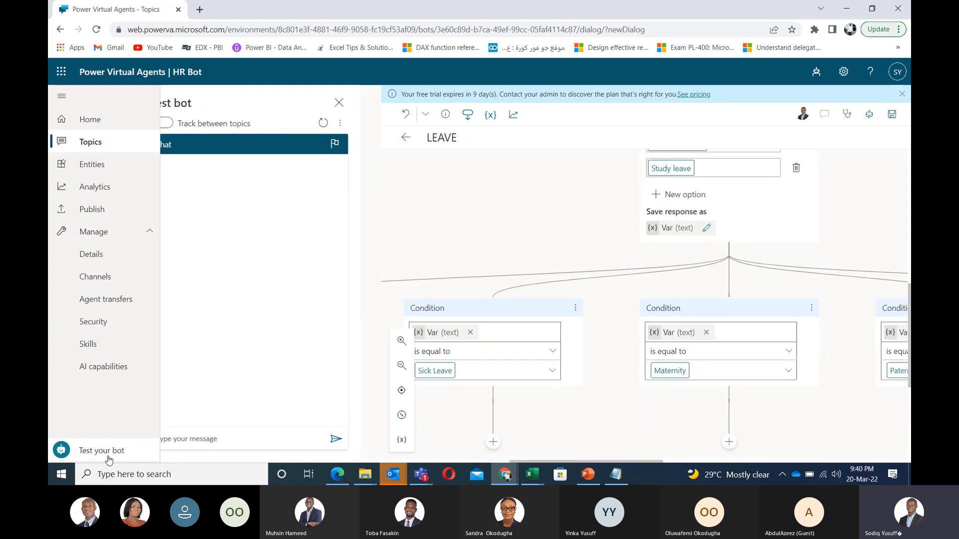
Step: Examine the condition branches created for the leave types and the question node above them
drag(428, 442, 675, 284)
drag(367, 342, 441, 320)
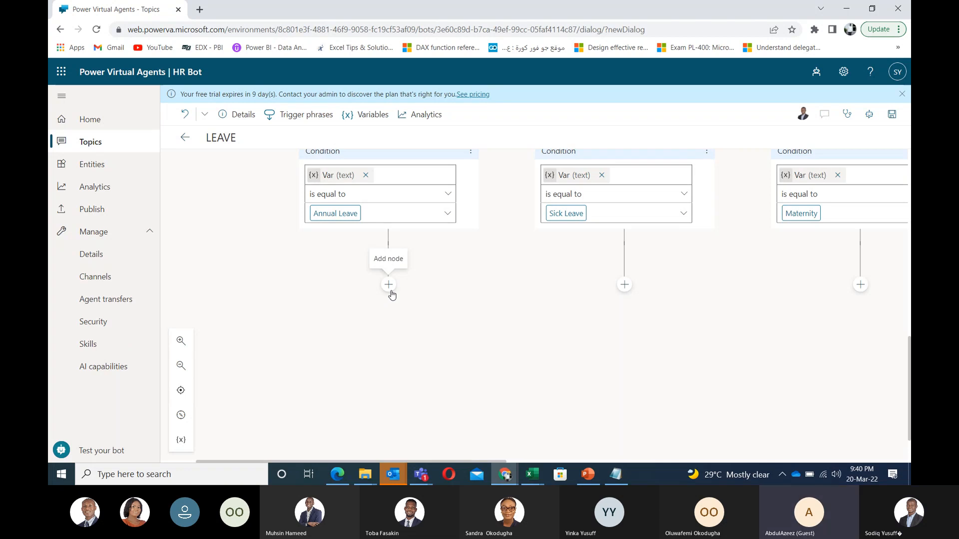
scroll(447, 304, up, 10)
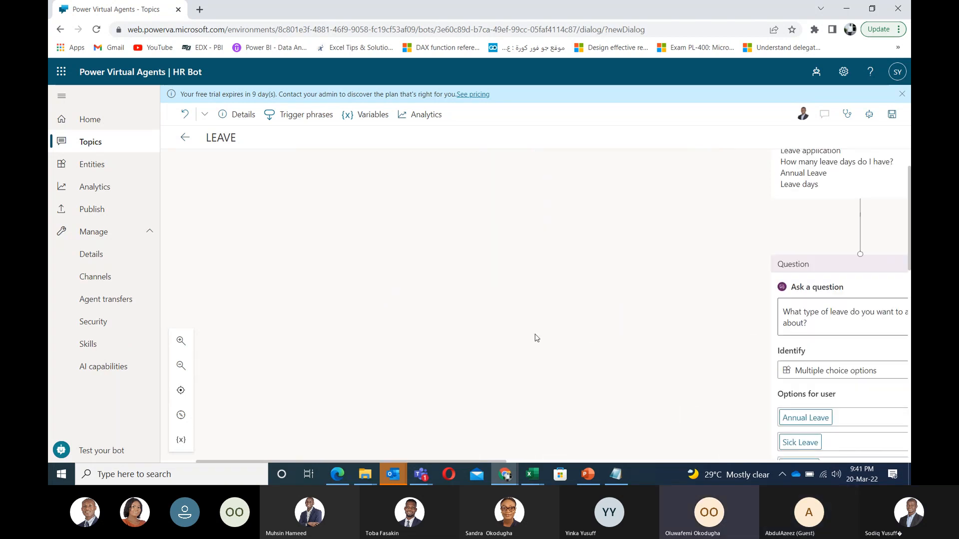
scroll(464, 287, right, 1)
scroll(480, 288, right, 5)
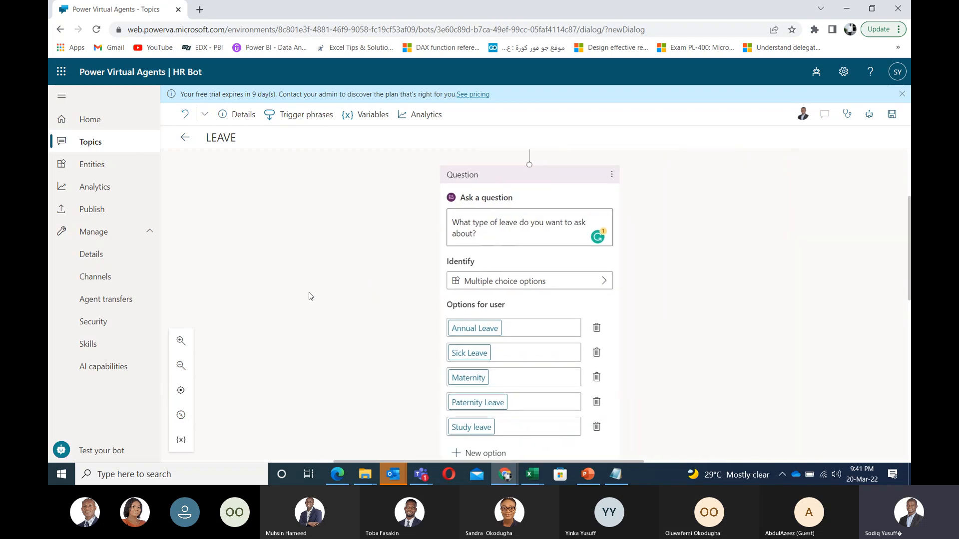
scroll(253, 353, up, 2)
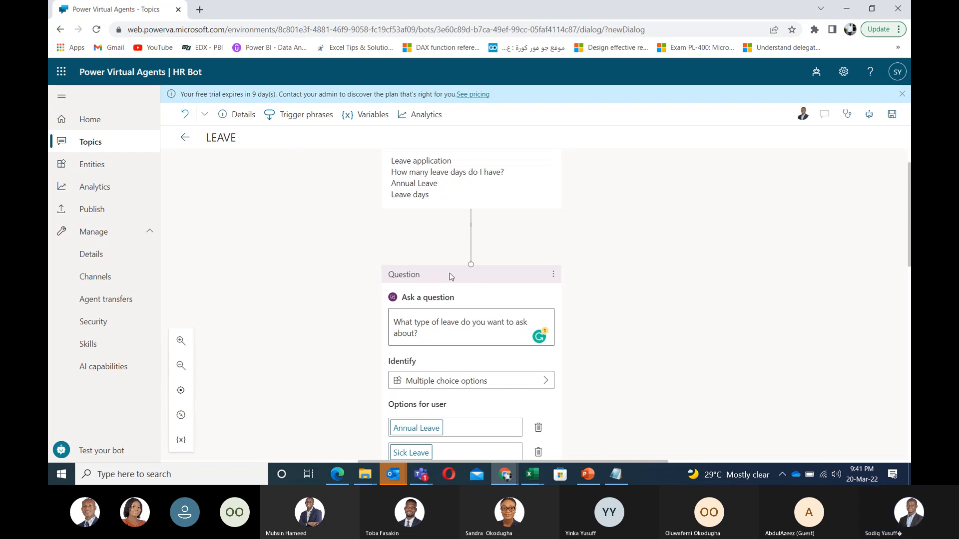
scroll(596, 287, down, 3)
scroll(596, 287, up, 3)
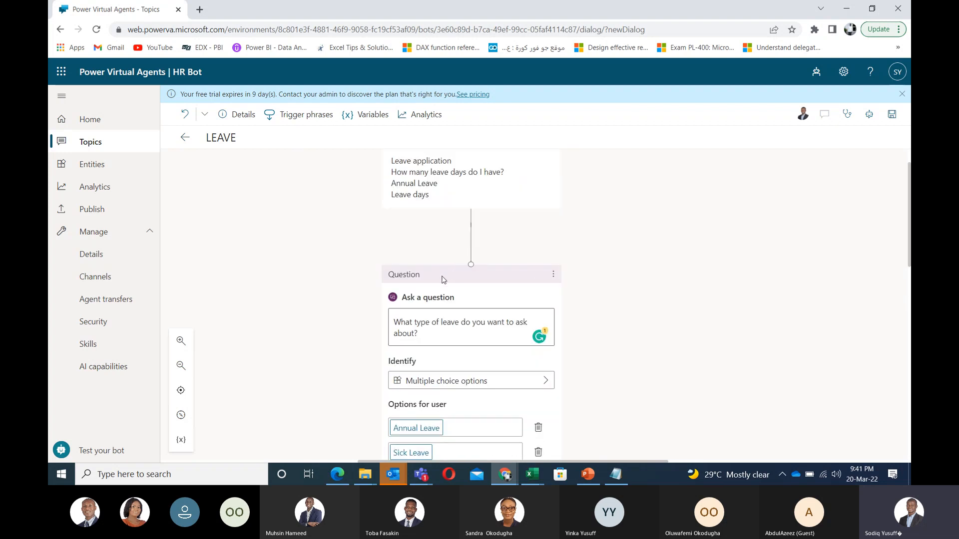
drag(429, 276, 365, 275)
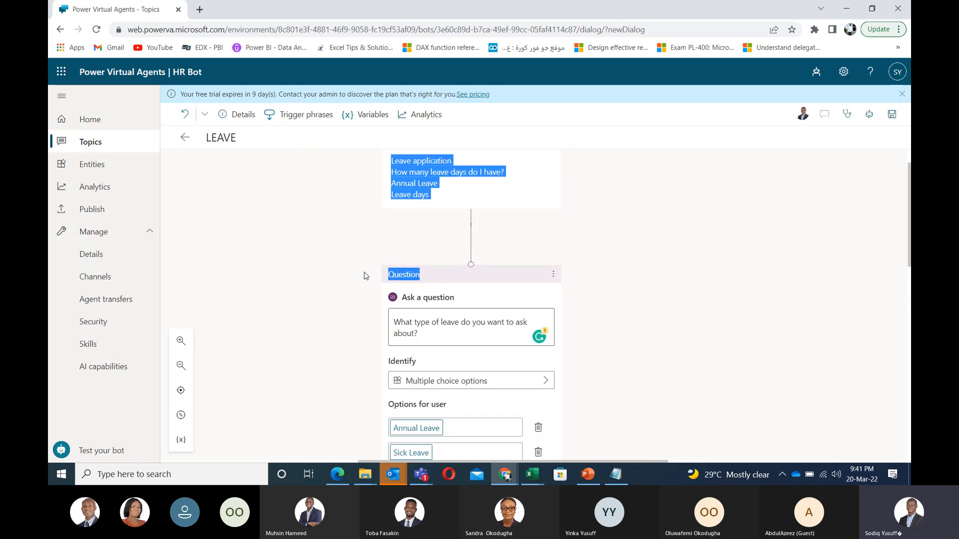
Step: Look at the question node's available actions and the topic's list of trigger phrases
click(553, 274)
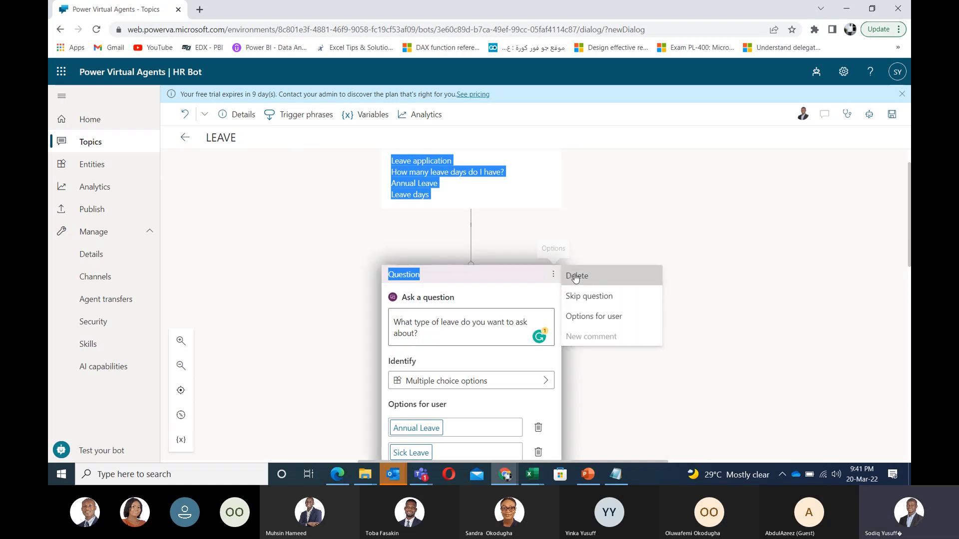
click(491, 243)
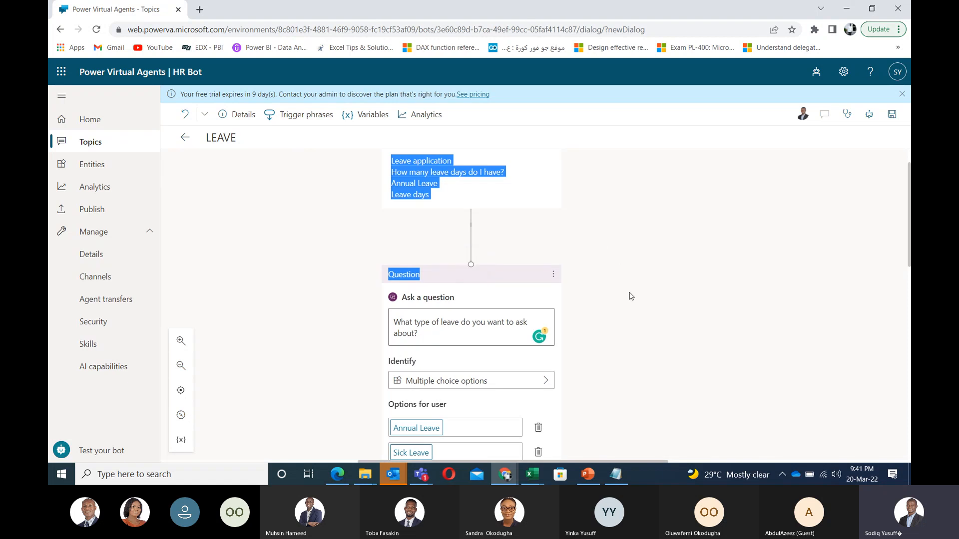
click(495, 192)
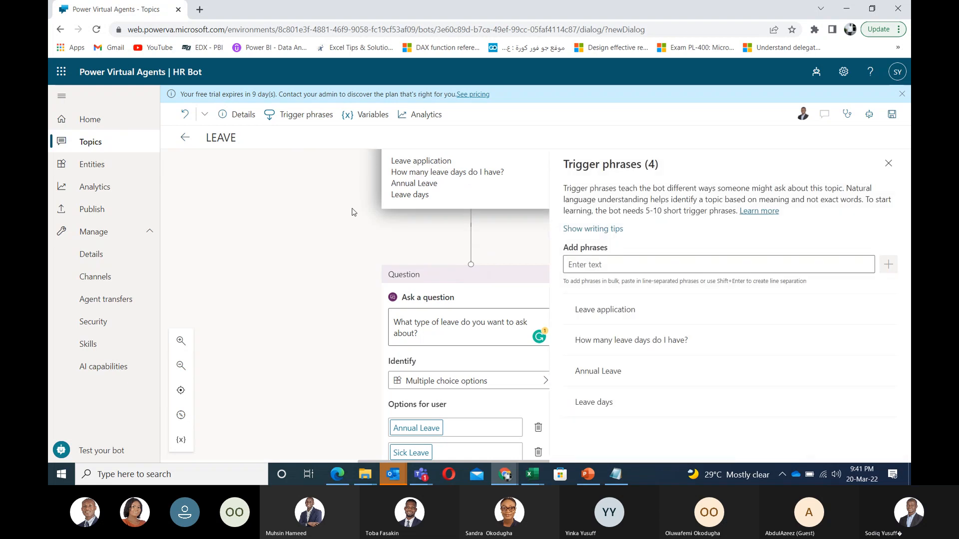
click(888, 163)
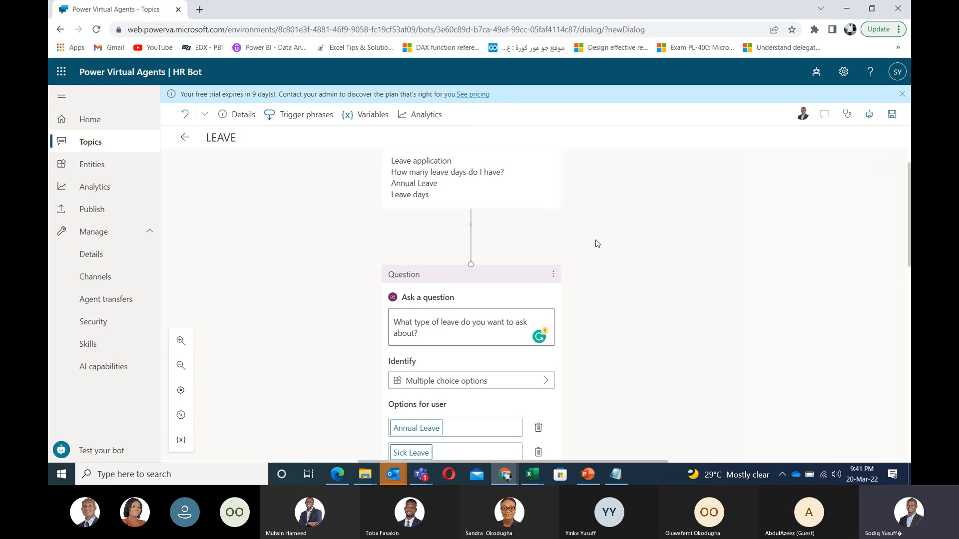
Step: Add a blank answer option below "Study leave" and delete it again
scroll(600, 248, down, 1)
scroll(607, 256, down, 1)
scroll(398, 260, down, 1)
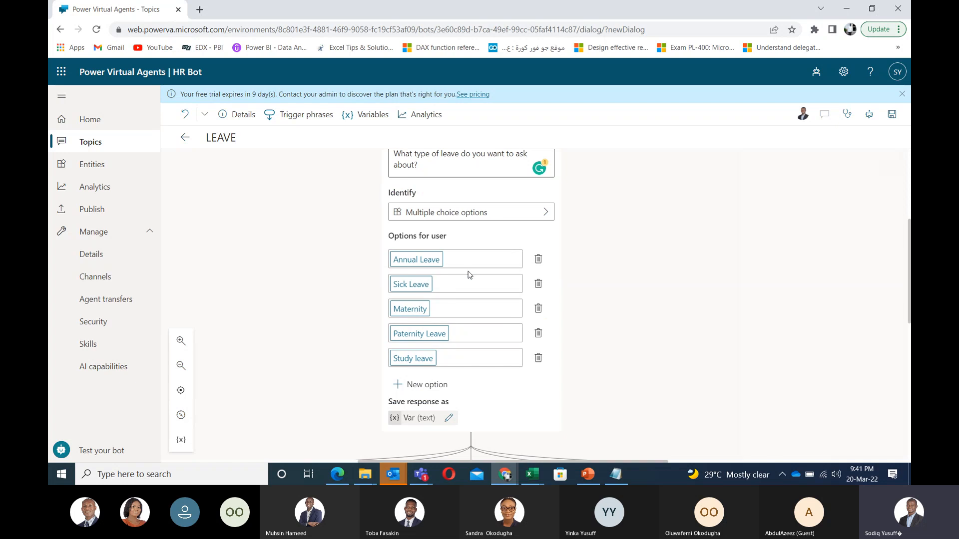
scroll(423, 281, down, 2)
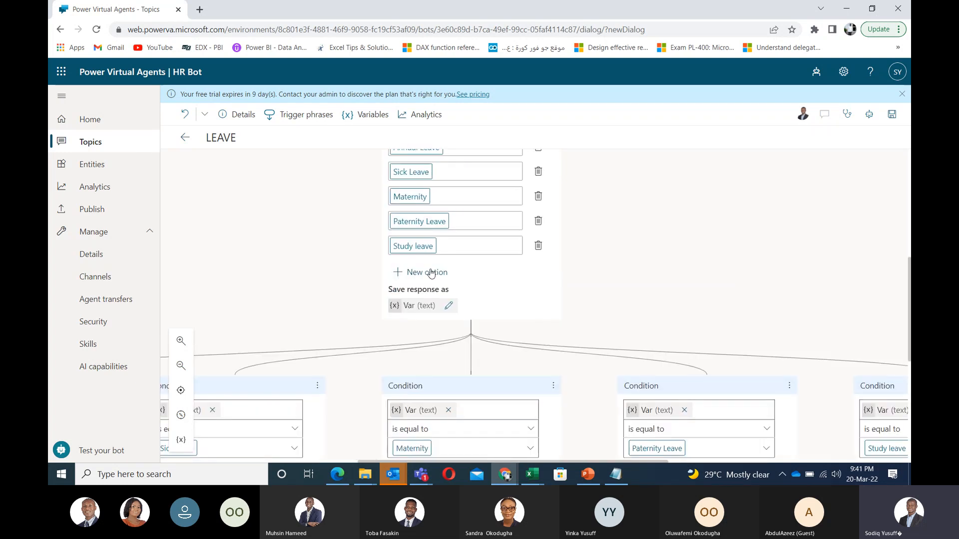
click(424, 273)
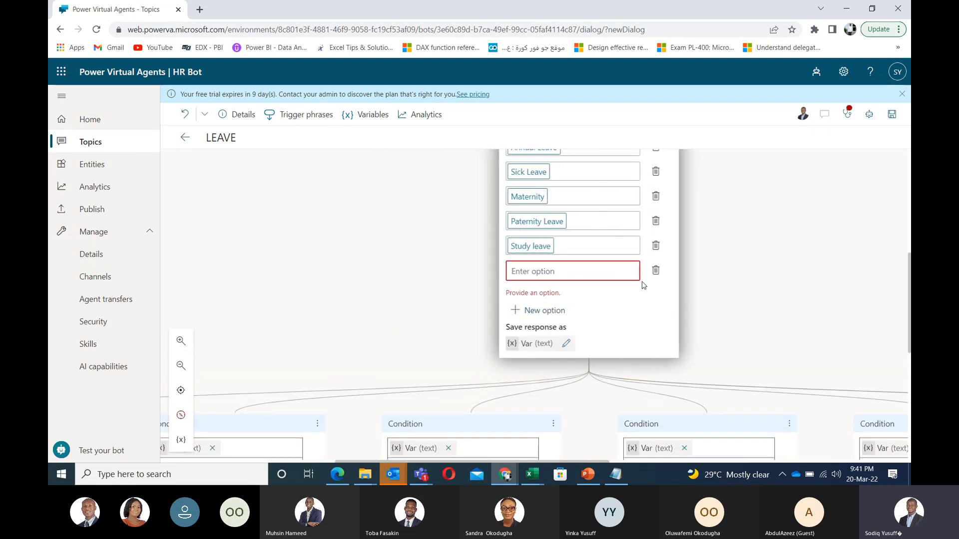
click(655, 270)
scroll(726, 250, up, 3)
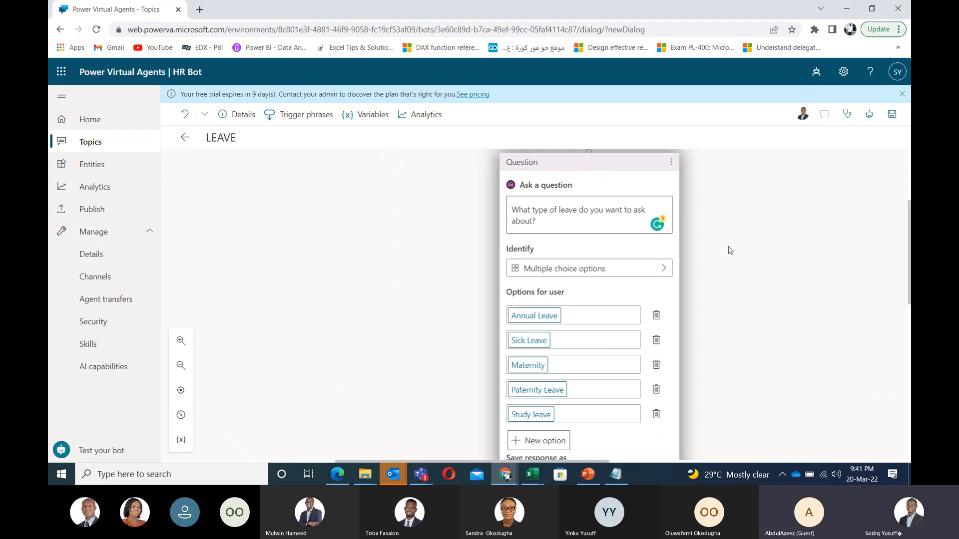
scroll(729, 251, up, 3)
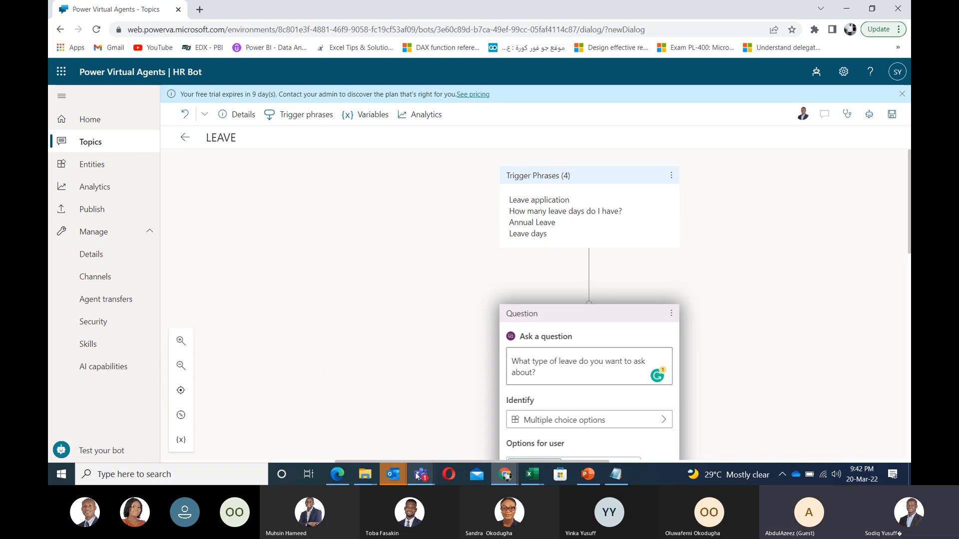
mouse_move(417, 477)
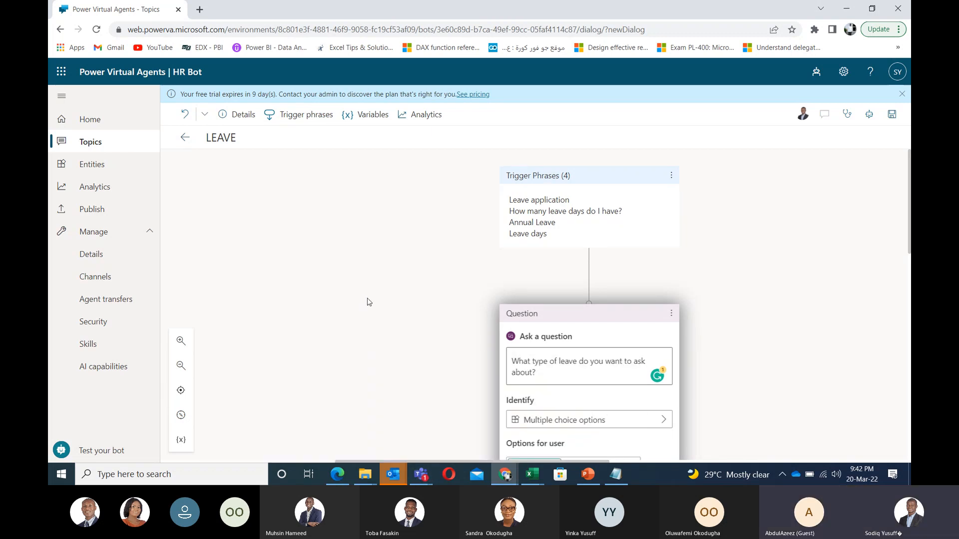
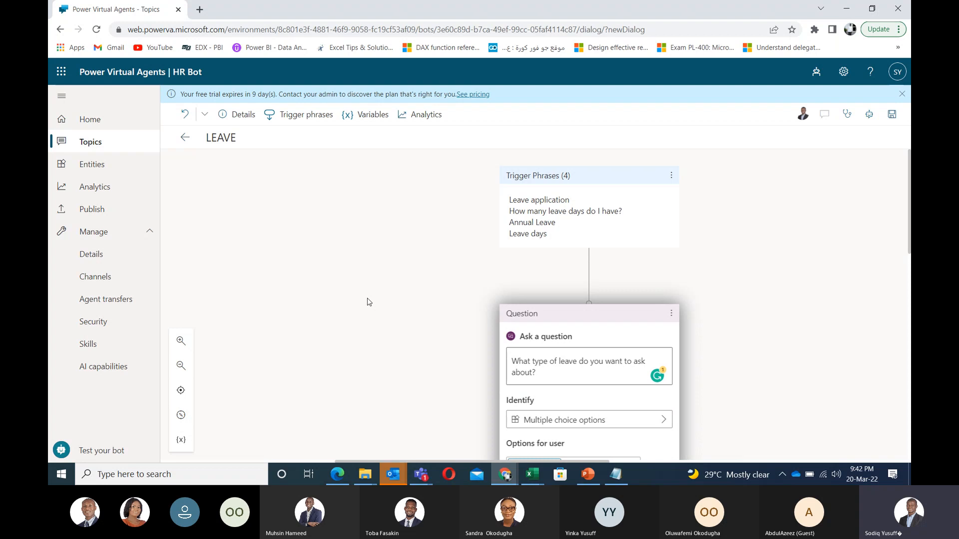
scroll(369, 299, down, 2)
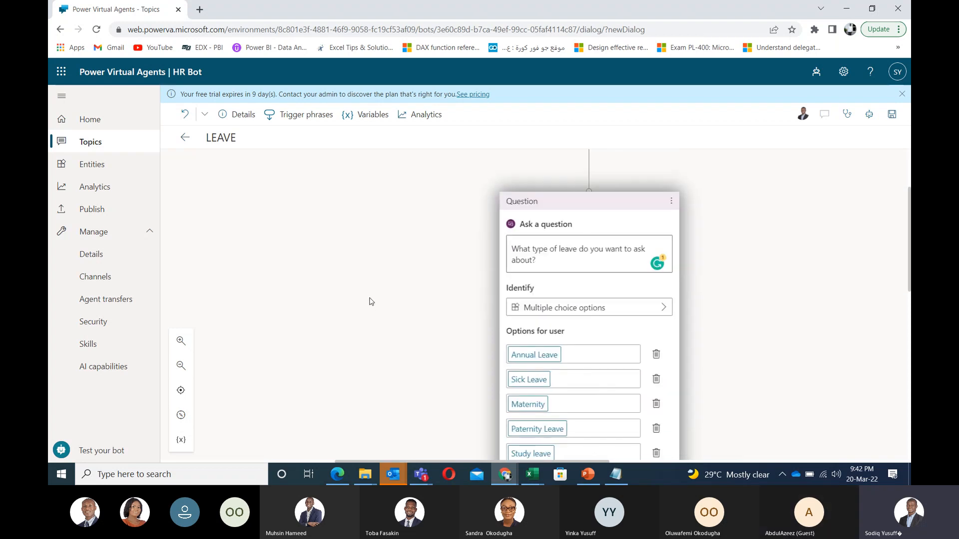
Step: Examine the topic's flow from the trigger phrases through the leave question to the Annual Leave, Sick Leave and Maternity condition branches
scroll(369, 298, up, 2)
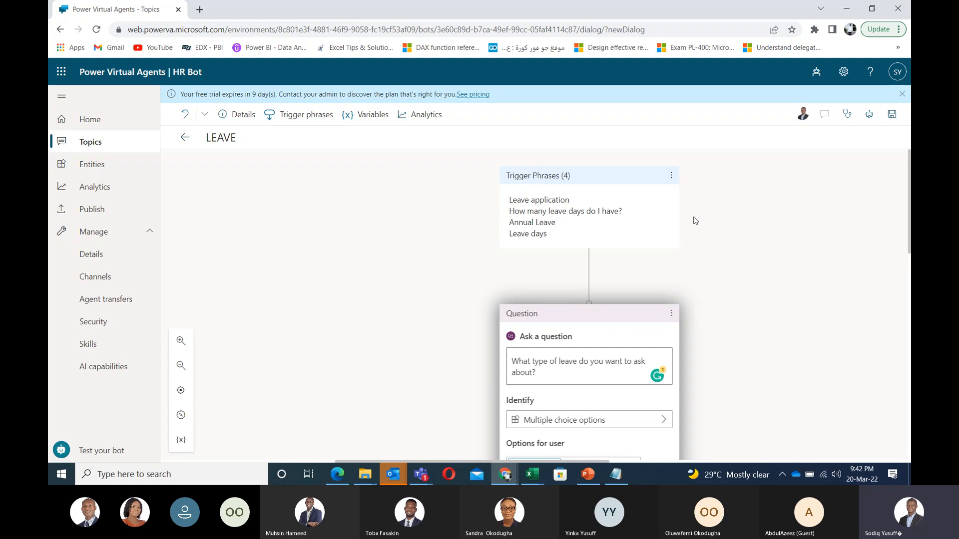
scroll(548, 225, down, 3)
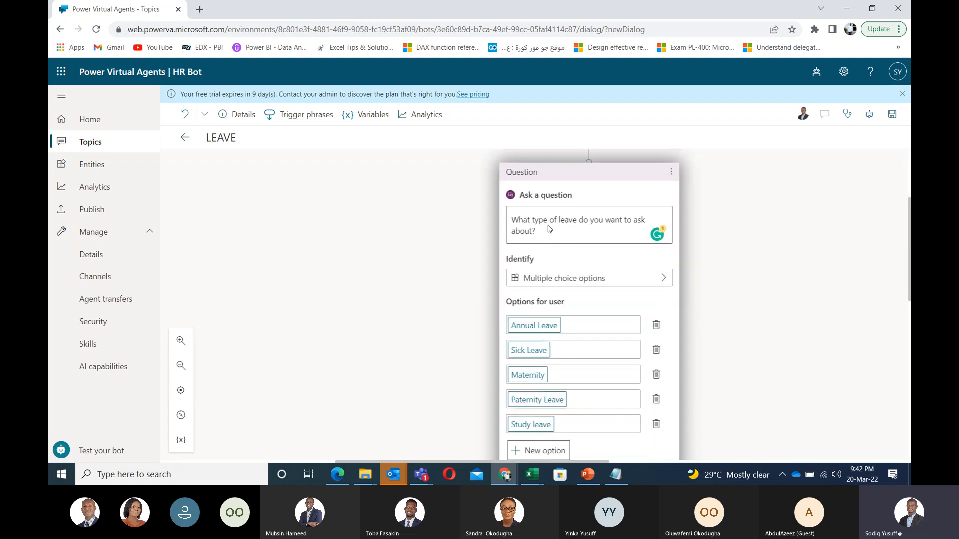
scroll(548, 226, up, 3)
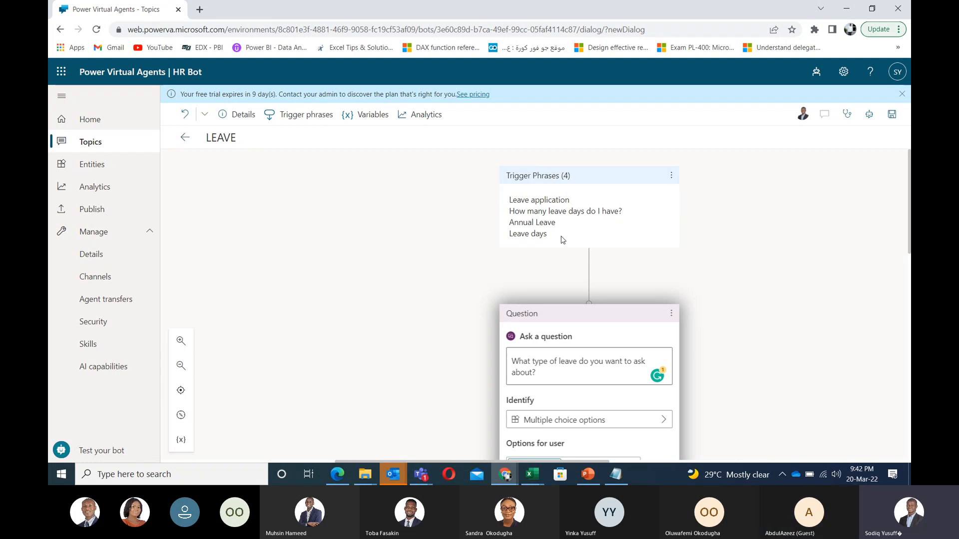
scroll(563, 240, down, 10)
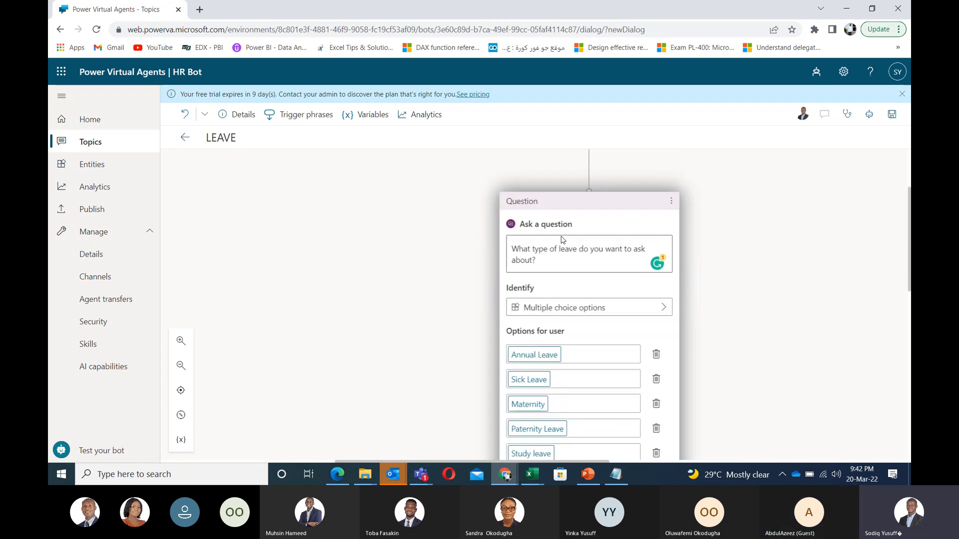
drag(388, 299, 670, 394)
drag(374, 386, 432, 369)
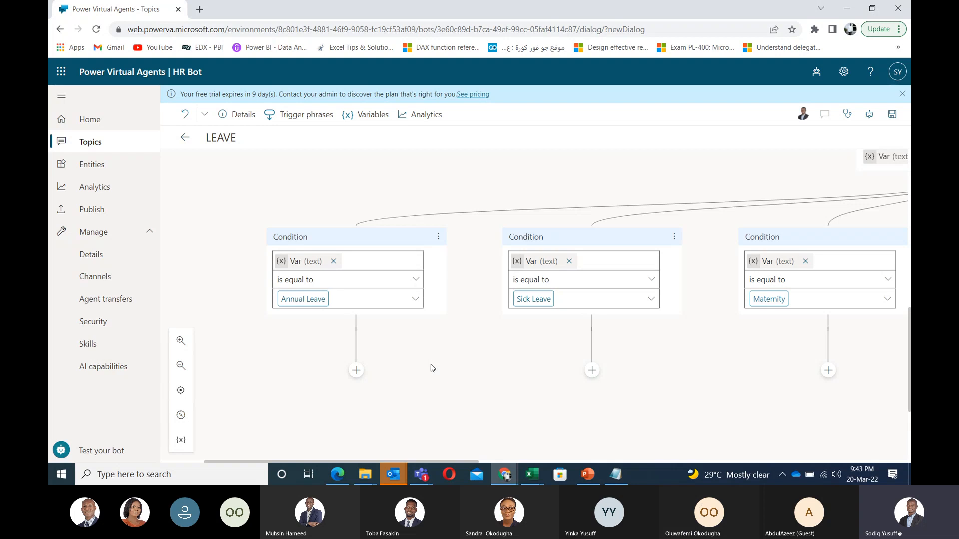
scroll(534, 382, up, 5)
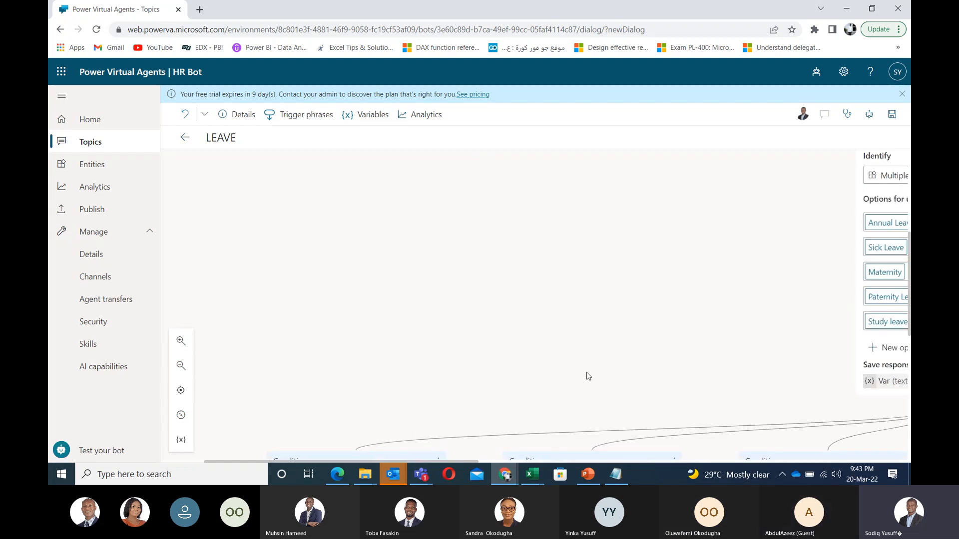
scroll(589, 376, up, 5)
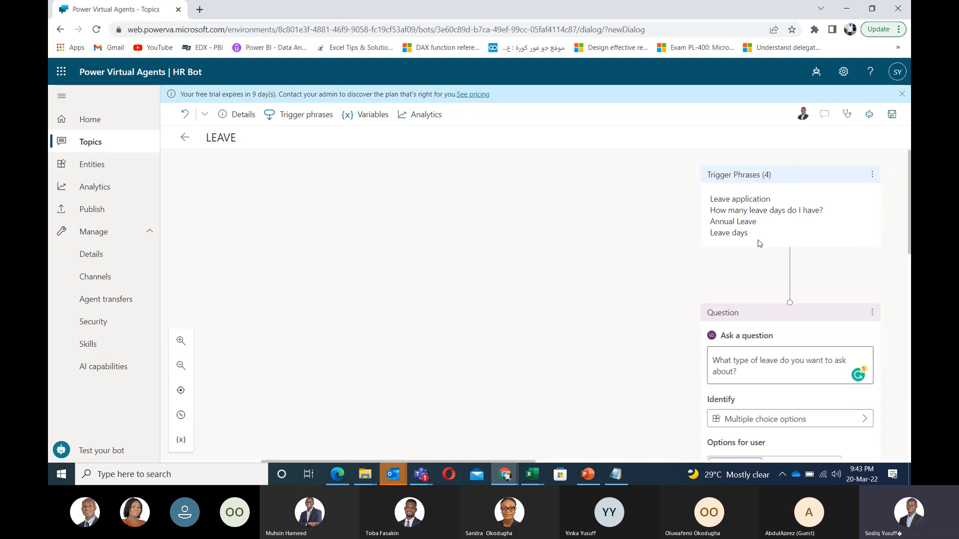
scroll(682, 293, down, 12)
drag(316, 276, 552, 321)
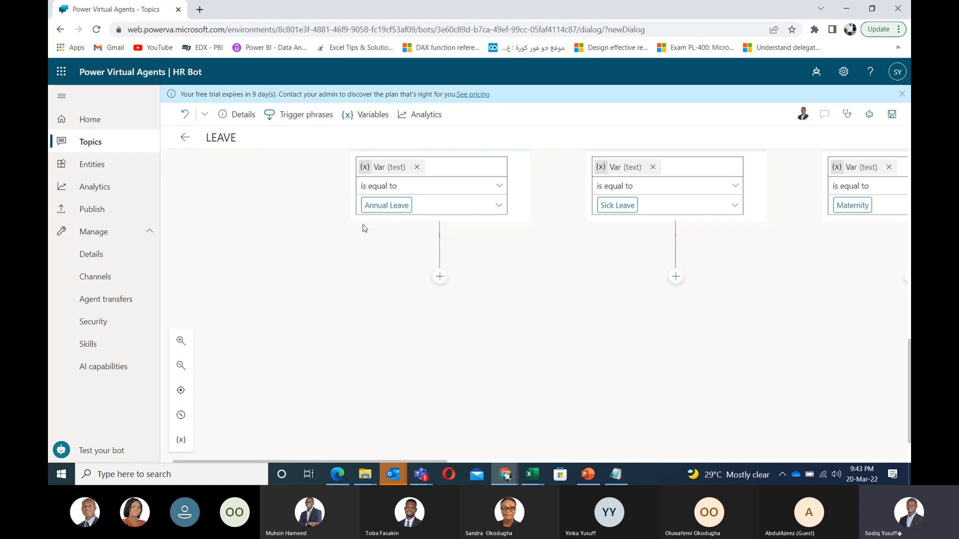
Step: Add an empty message node below the Annual Leave condition
click(440, 278)
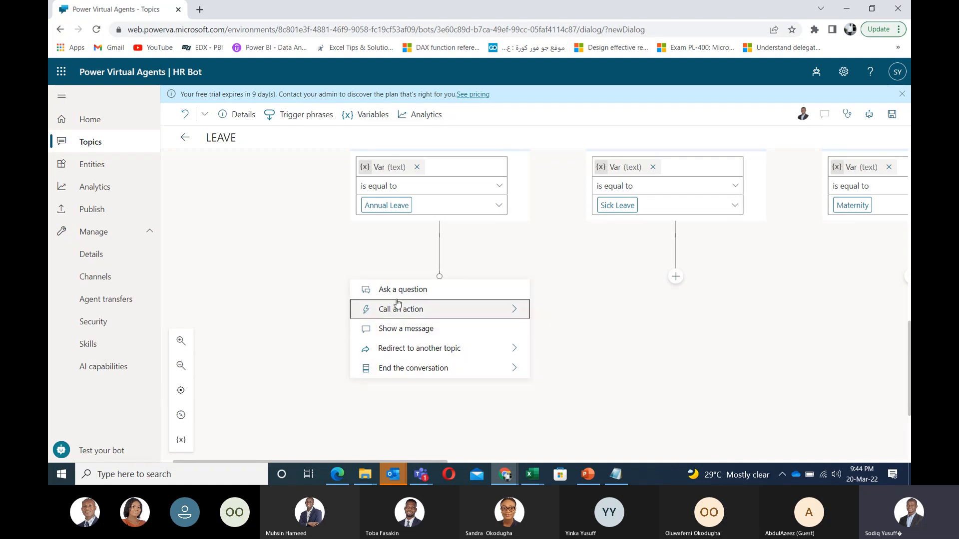
scroll(569, 227, up, 2)
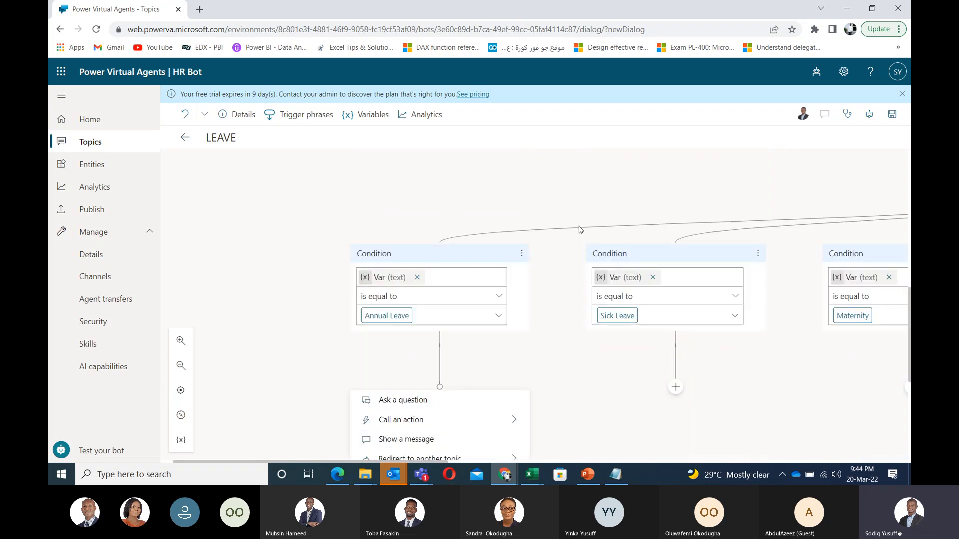
scroll(550, 227, down, 4)
scroll(519, 226, up, 1)
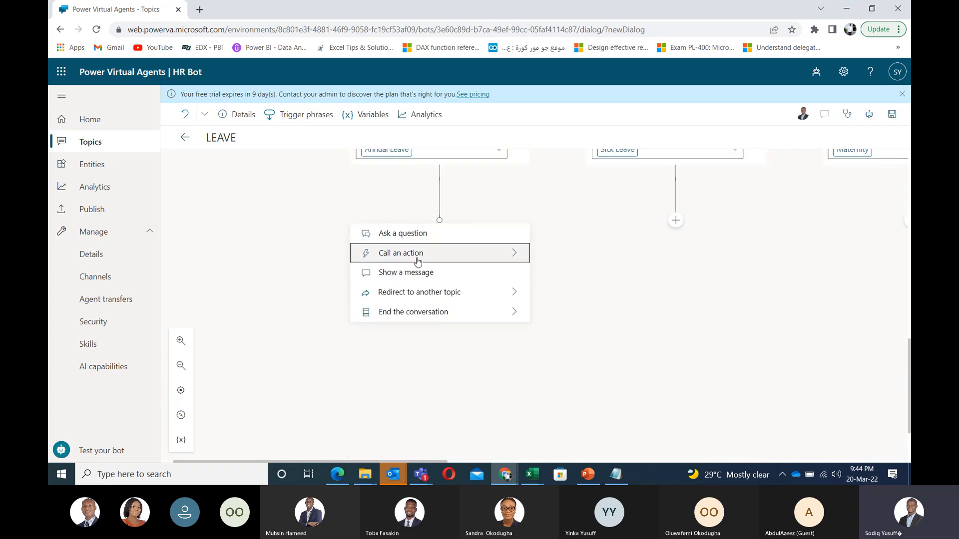
click(414, 273)
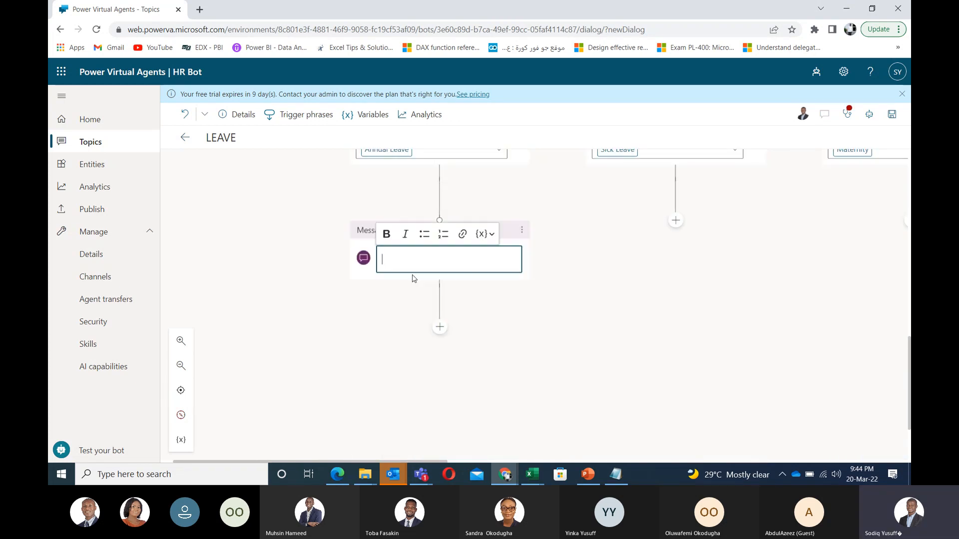
scroll(413, 275, up, 1)
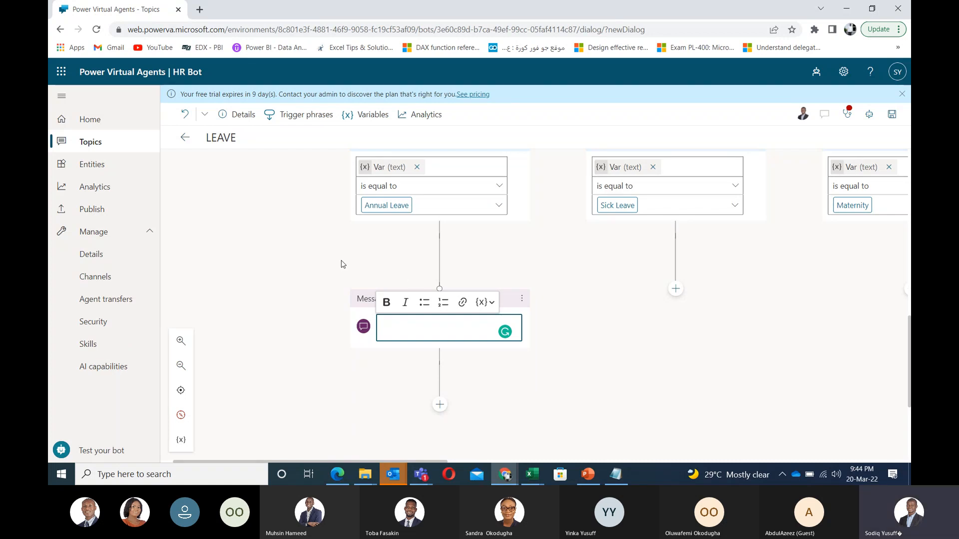
click(277, 260)
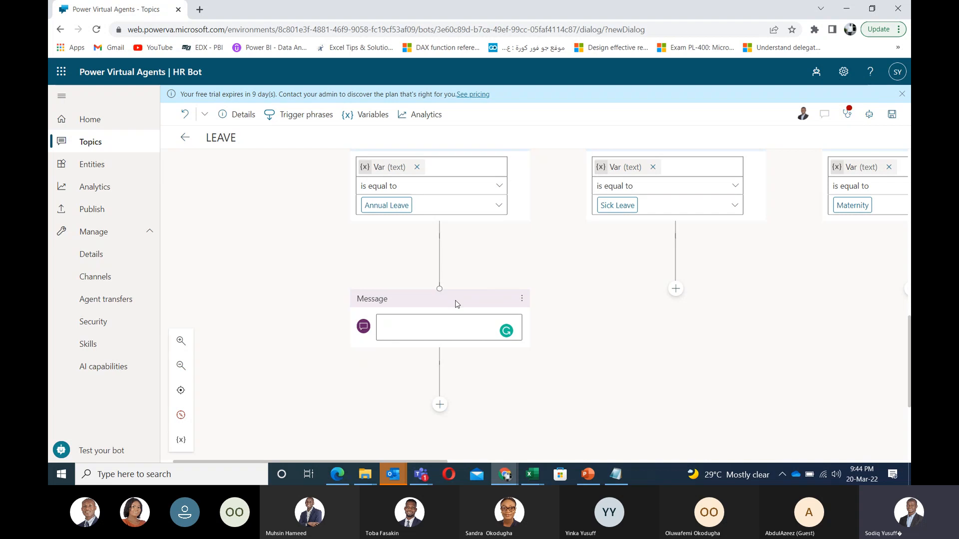
click(404, 325)
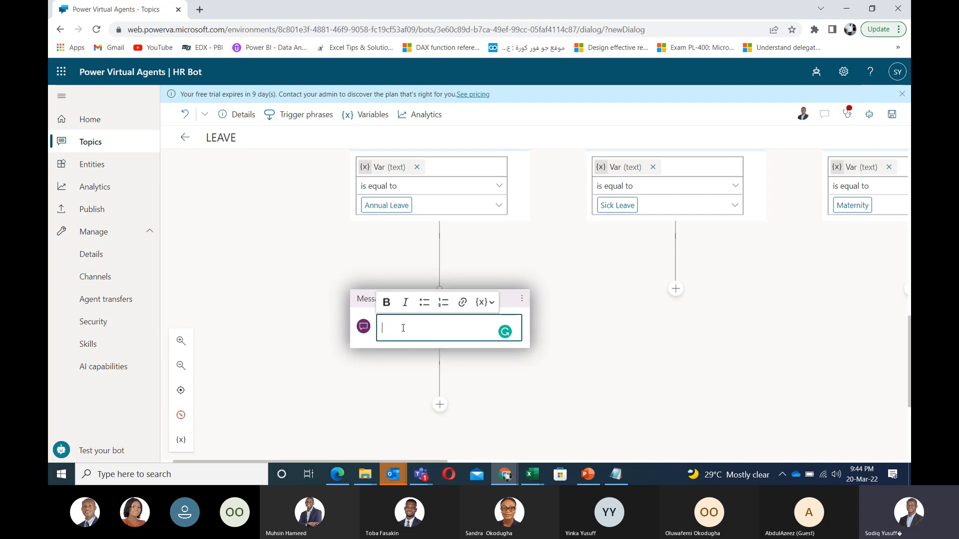
text(ghhjfkdj)
click(640, 344)
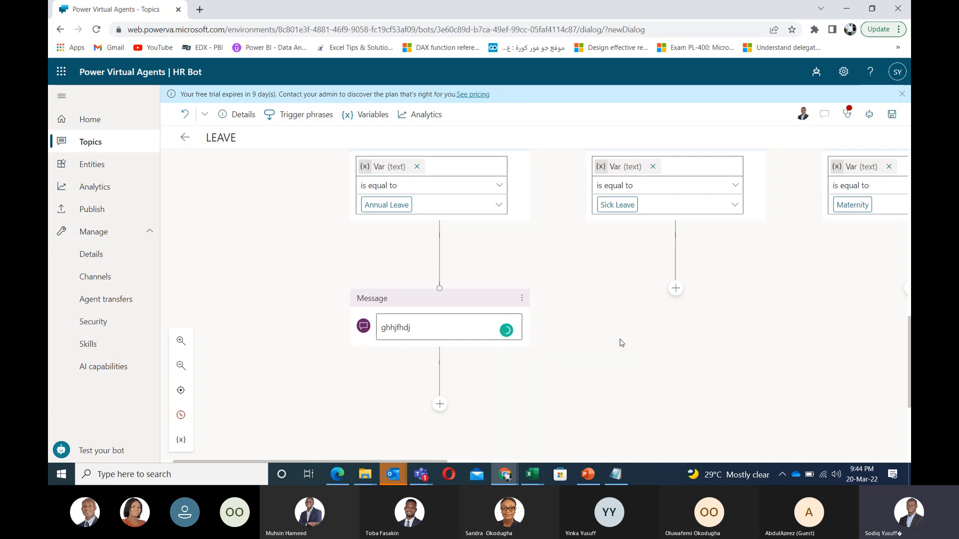
click(432, 327)
key(BackSpace)
key(BackSpace)
key(BackSpace)
key(BackSpace)
key(BackSpace)
key(BackSpace)
key(BackSpace)
key(BackSpace)
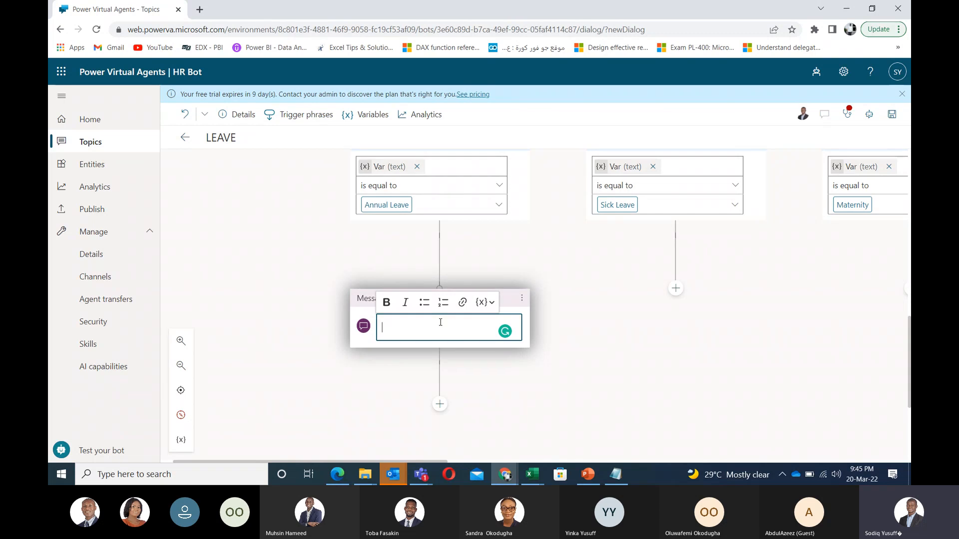
Step: Write "You are entitled to 21 days of annual leave." as the message under the Annual Leave condition
text(You are en)
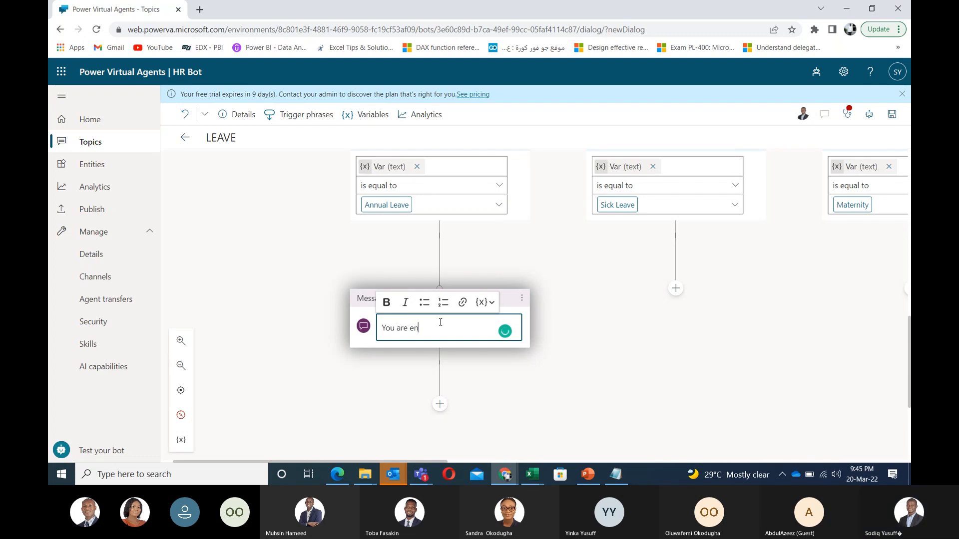
text(title)
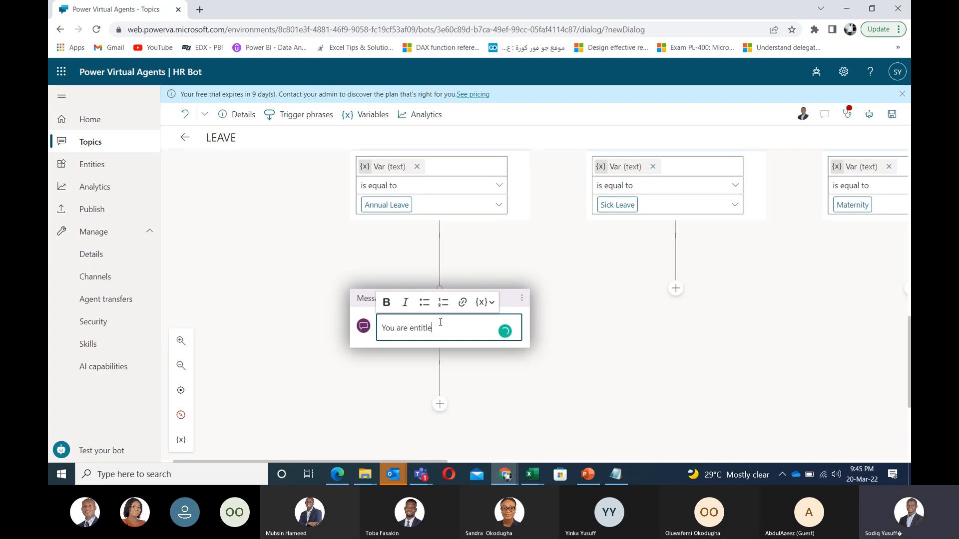
text(d to 21 days of)
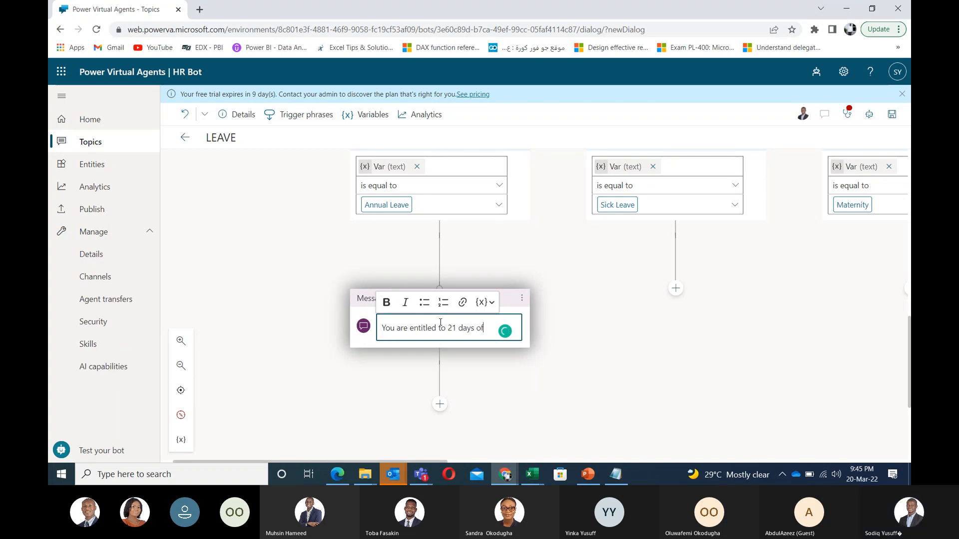
text( annual leave)
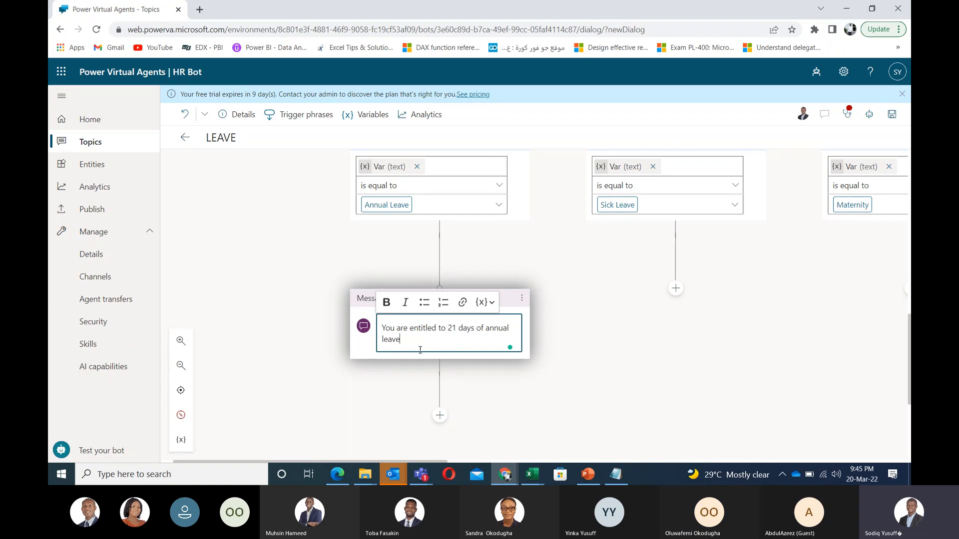
text(.)
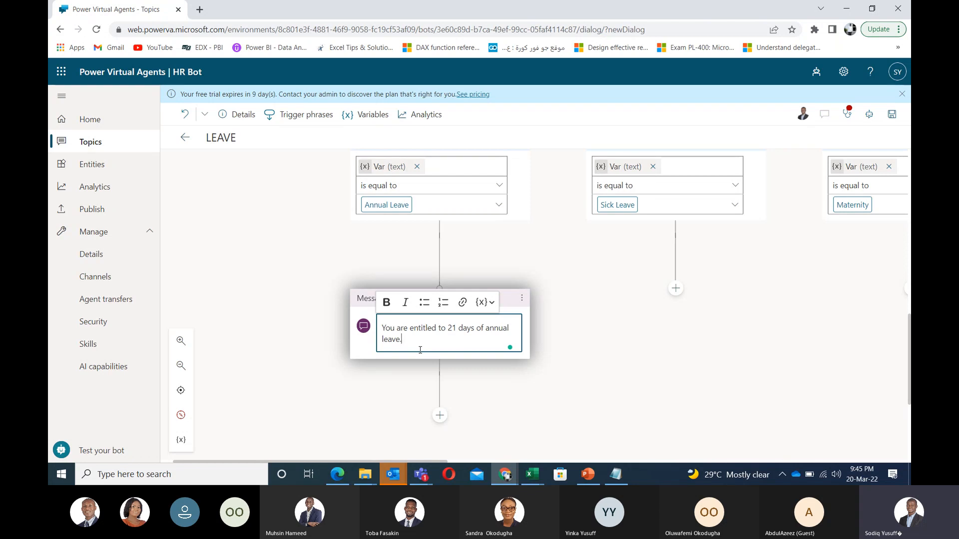
Step: Add a separate paragraph to the message reading "Please note that it is 21 Calendar days and not working days", with the spelling corrected
key(Return)
key(Return)
text(P)
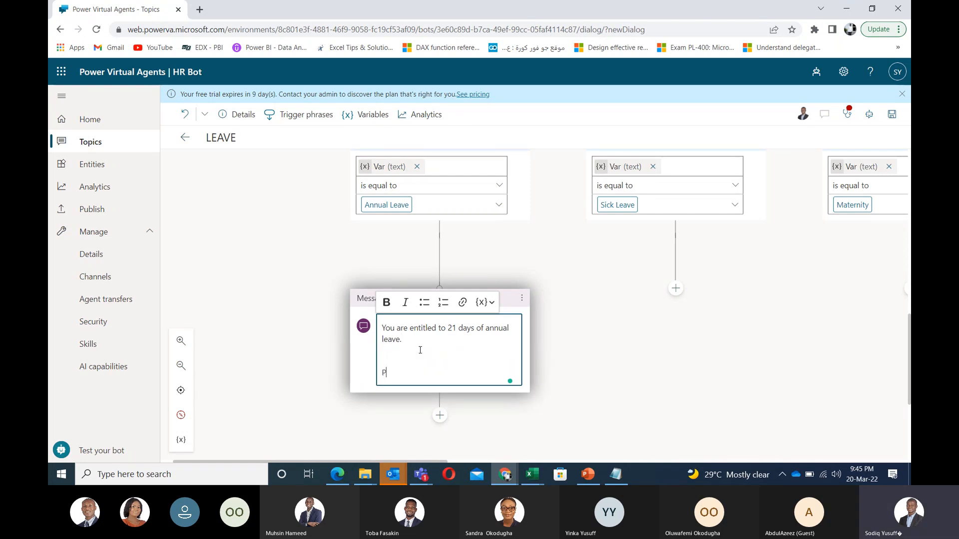
text(lease)
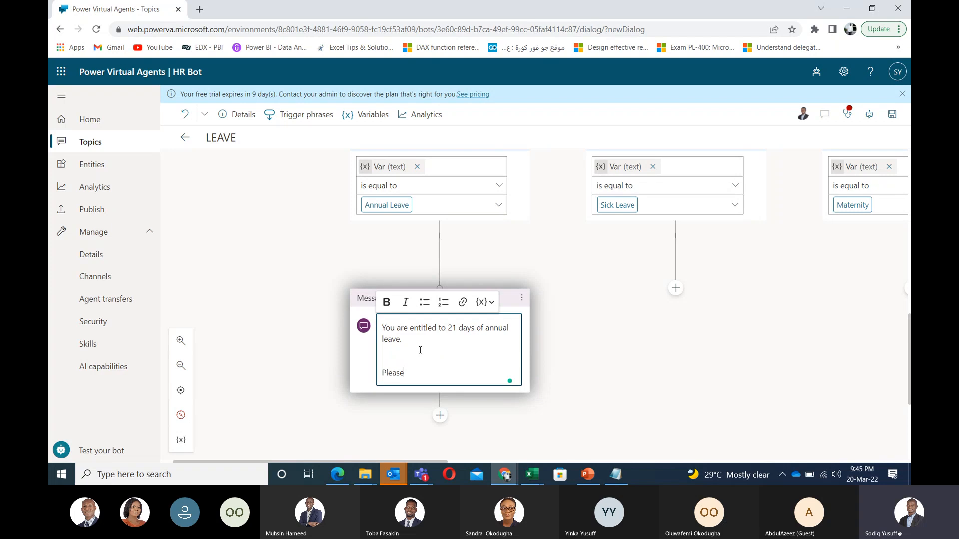
text( note that its)
key(BackSpace)
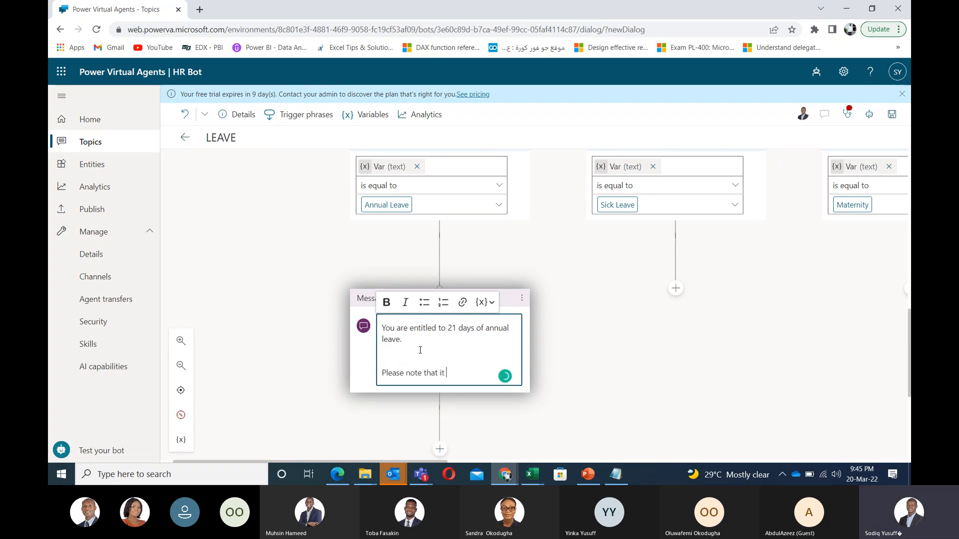
text(is 21 Cal)
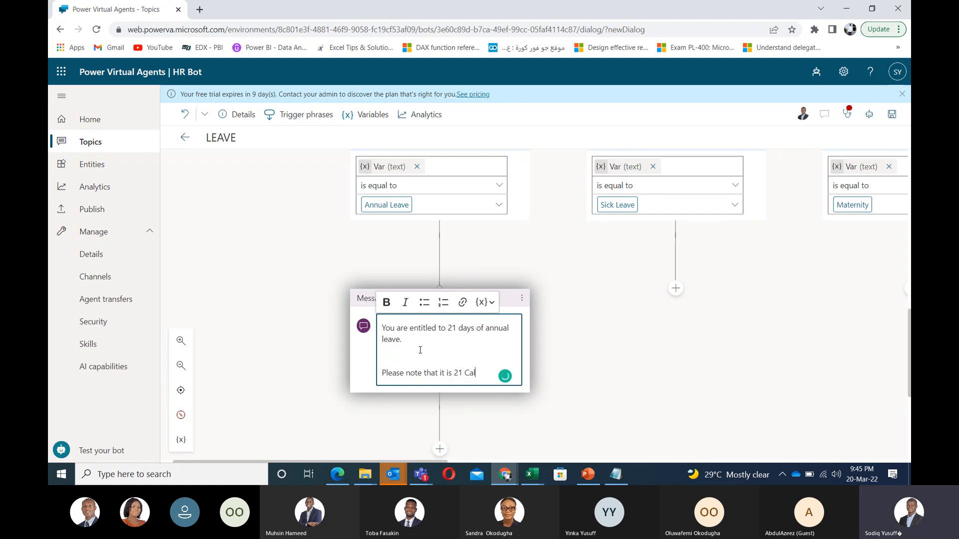
text(ndar days and not )
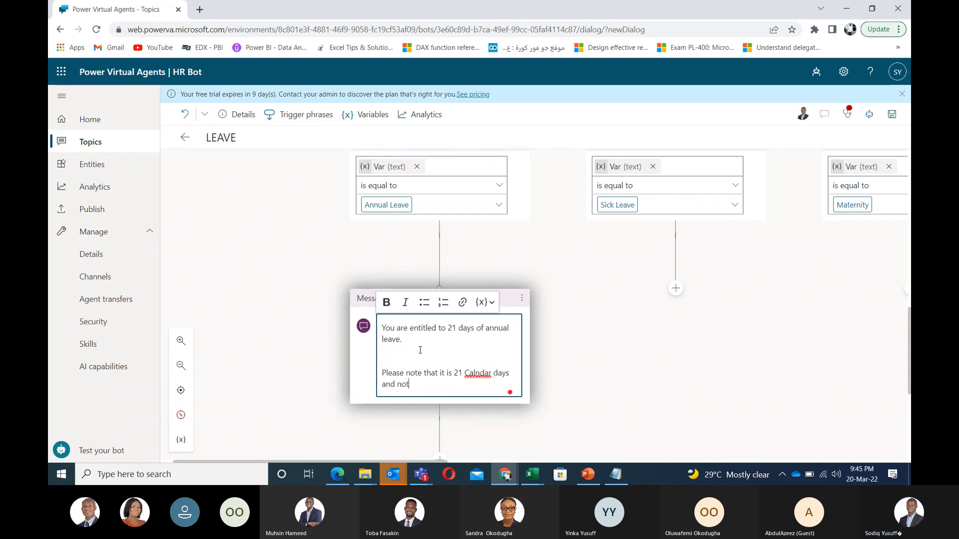
text(working )
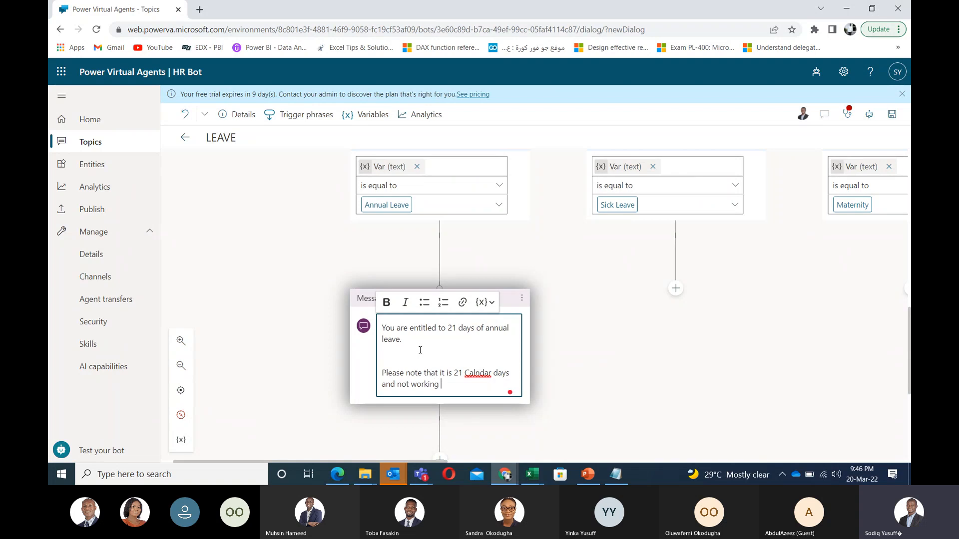
text(days)
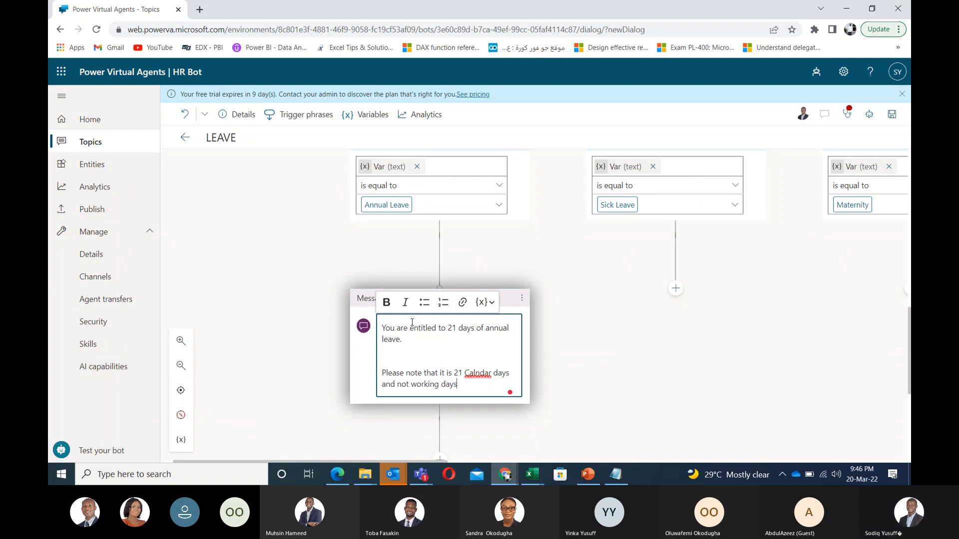
click(475, 372)
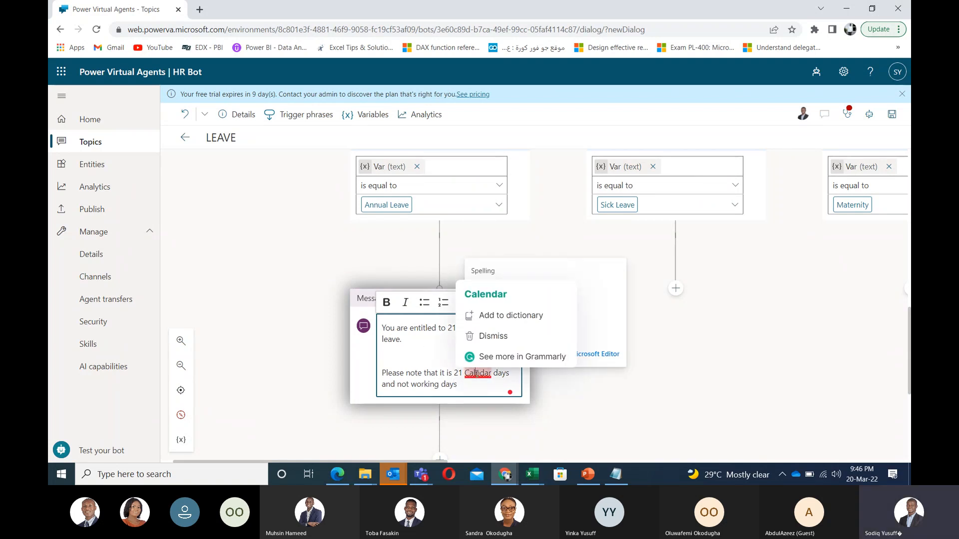
click(486, 294)
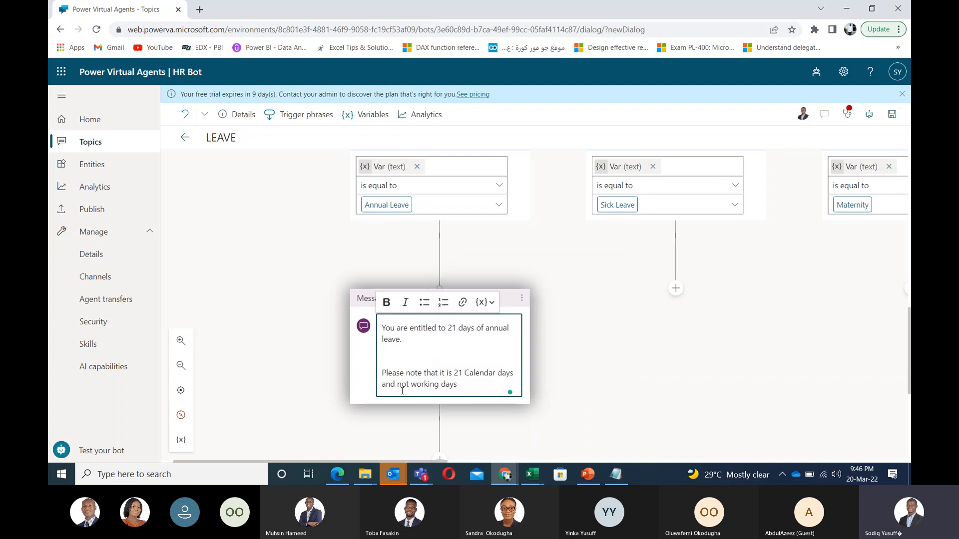
Step: Reword the Annual Leave message's second paragraph to begin "Please note that your annual leave is 21 Calendar days"
click(440, 373)
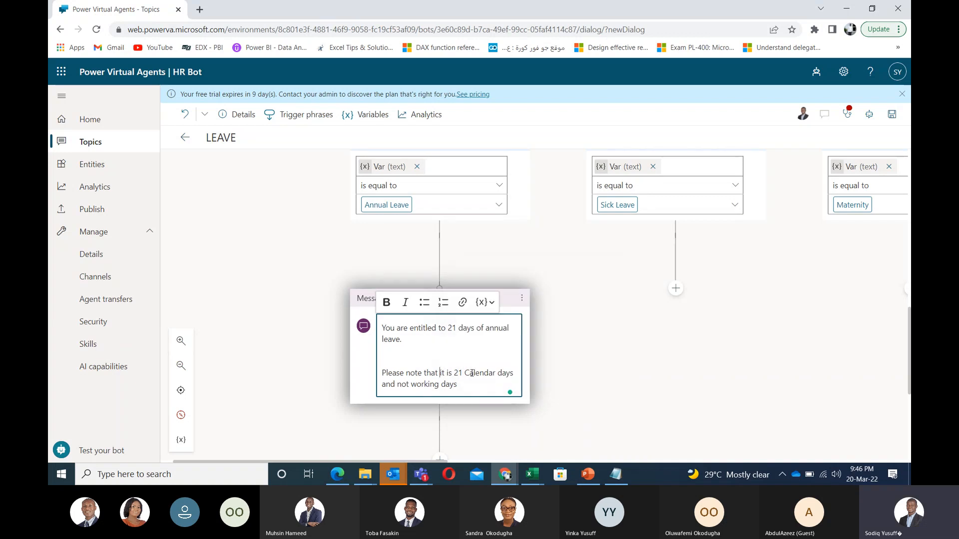
text(your a)
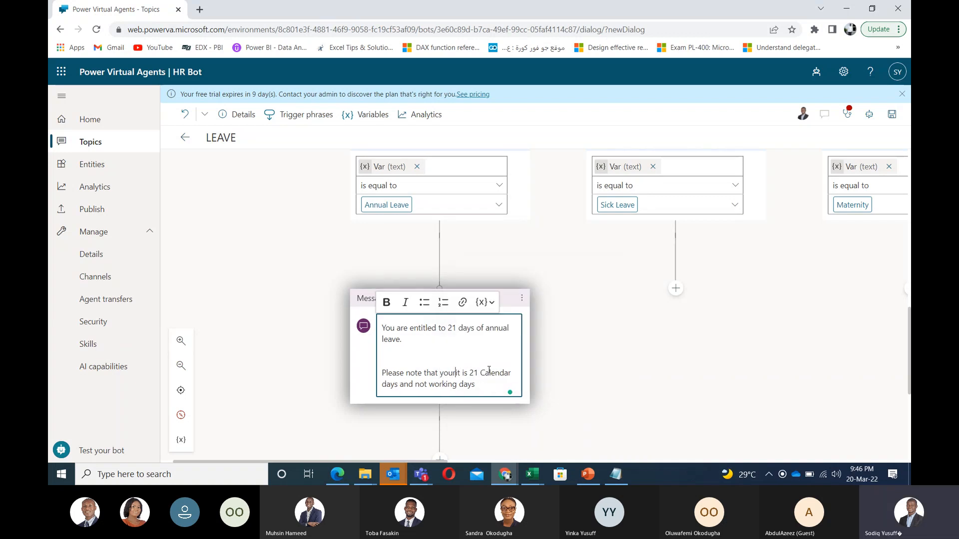
text(nnual a)
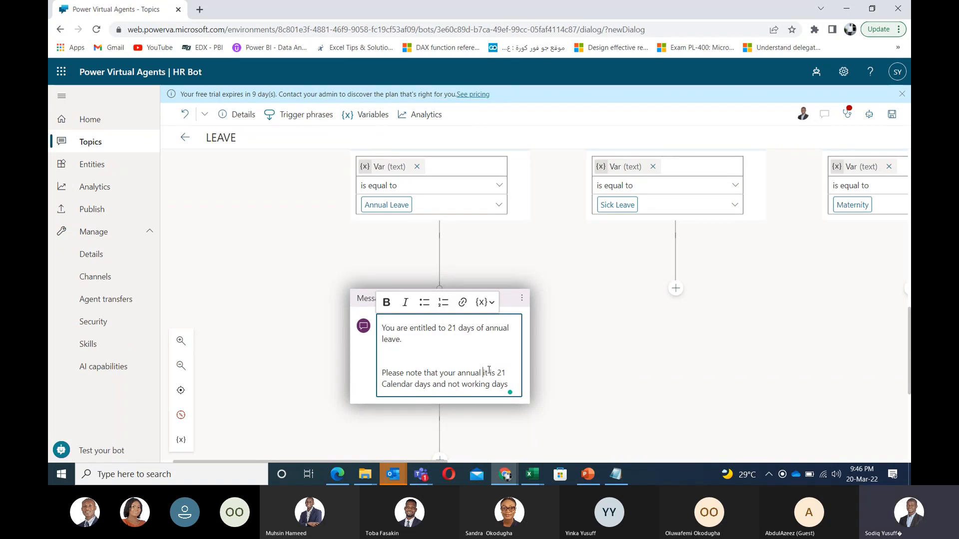
key(BackSpace)
text(leave)
double_click(489, 372)
key(shift+Right)
key(shift+Right)
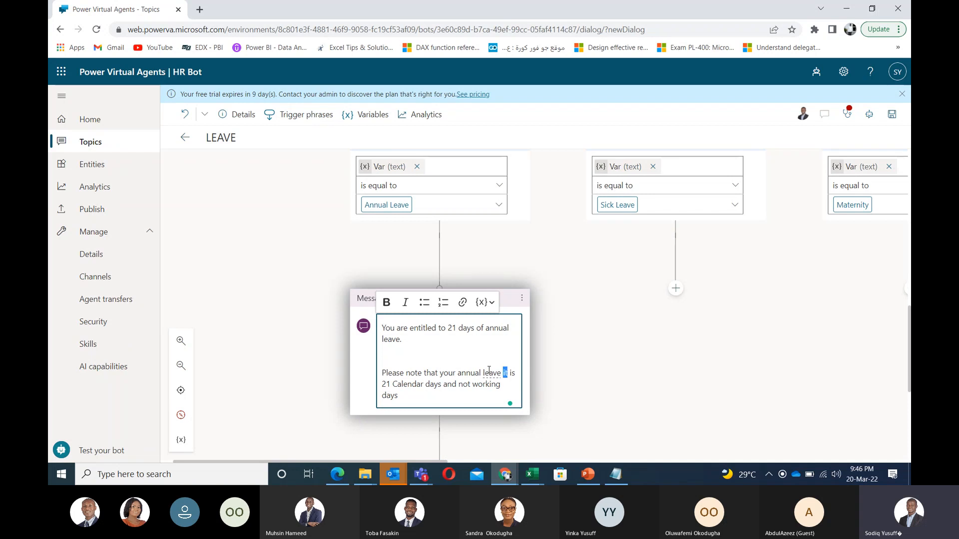
key(BackSpace)
key(BackSpace)
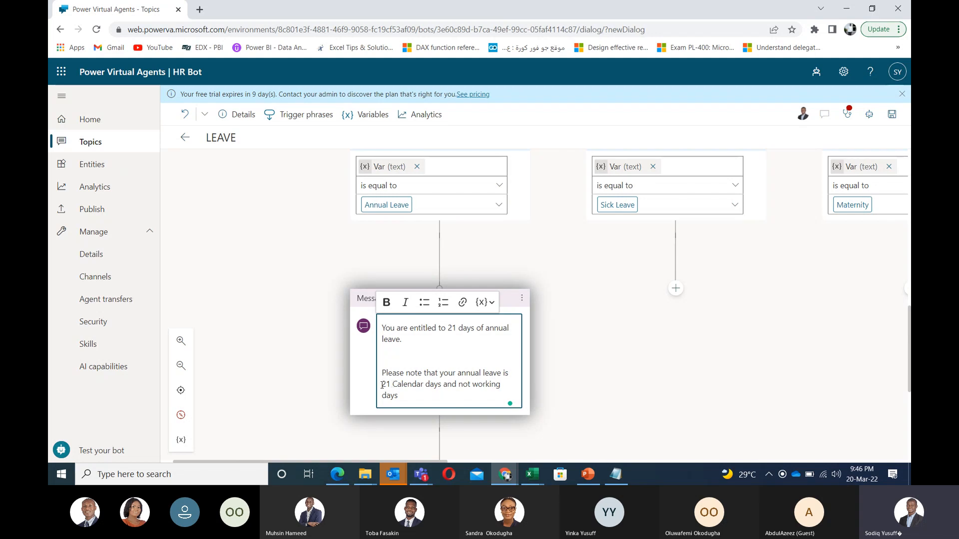
Step: Make "21 Calendar days" bold in the Annual Leave message
drag(382, 385, 394, 385)
drag(422, 381, 441, 384)
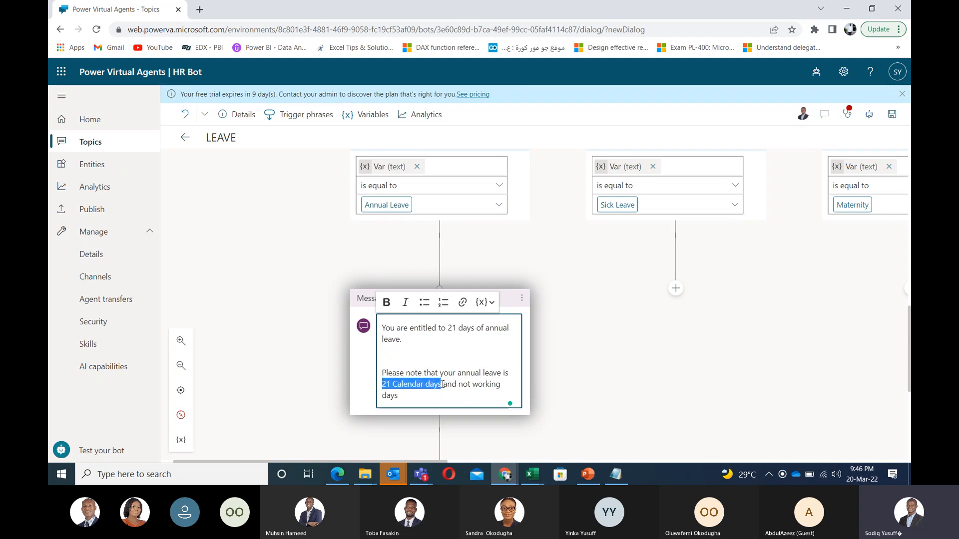
click(386, 302)
click(455, 393)
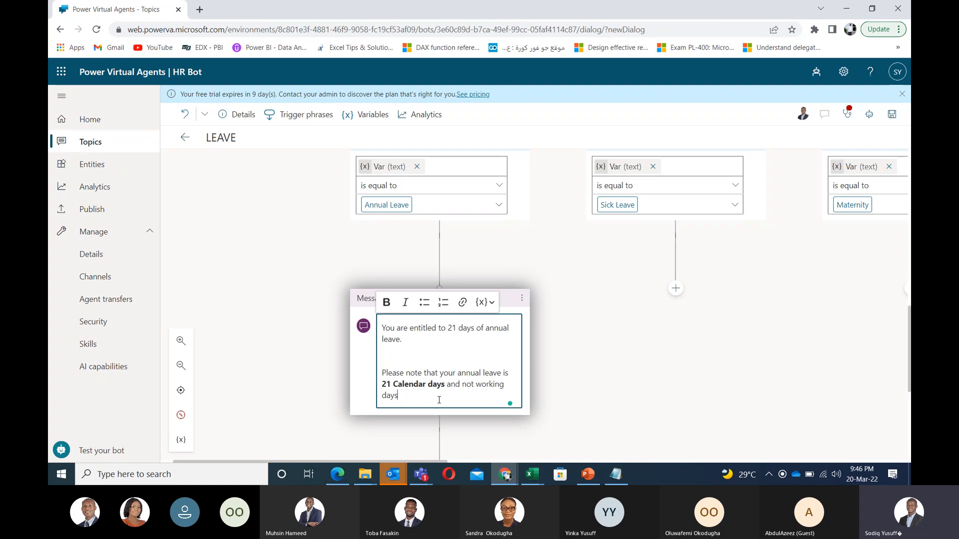
Step: End the Annual Leave message with a full stop and remove the blank line between its two paragraphs
text(.)
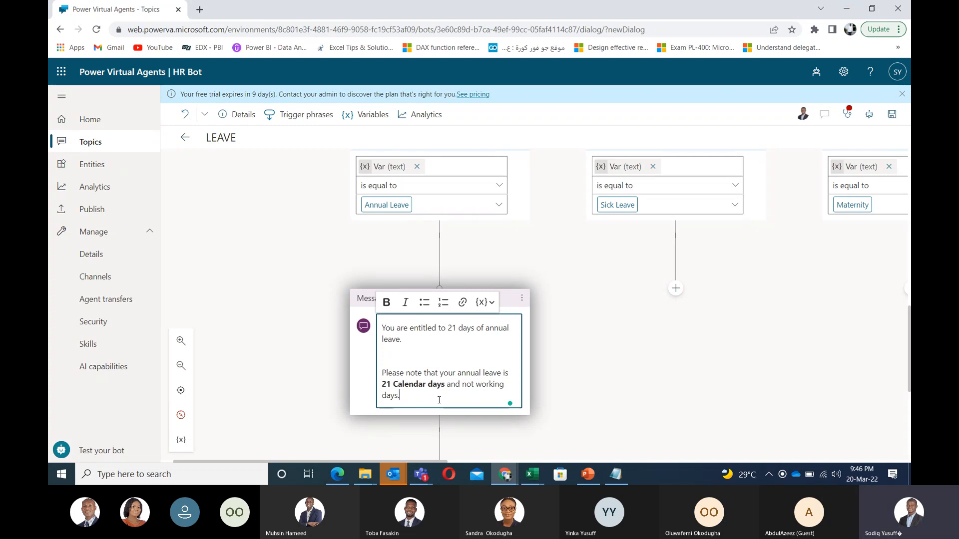
click(389, 355)
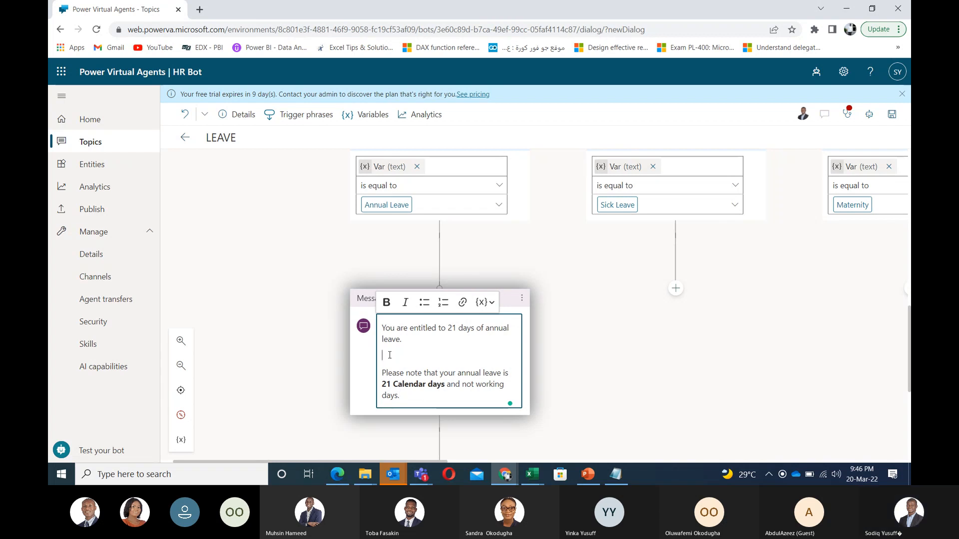
key(BackSpace)
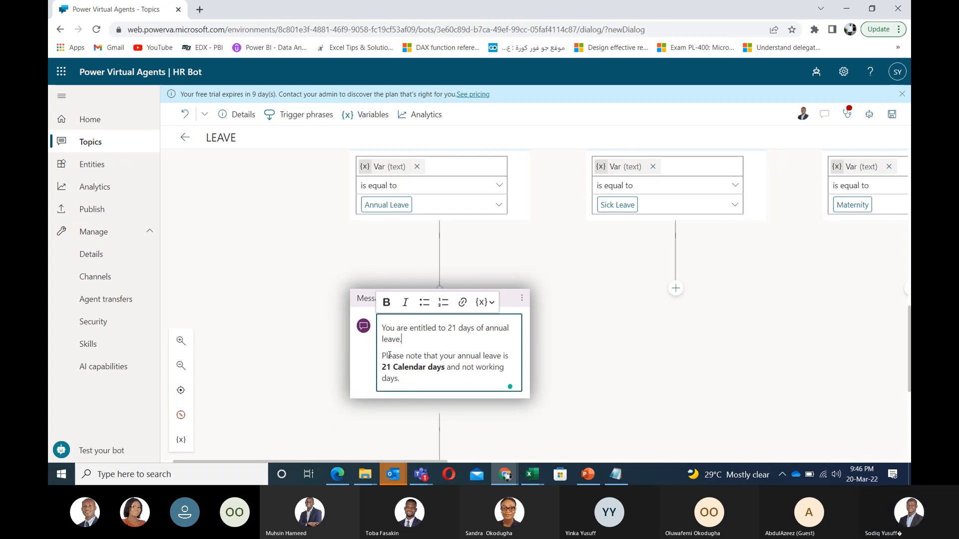
click(586, 398)
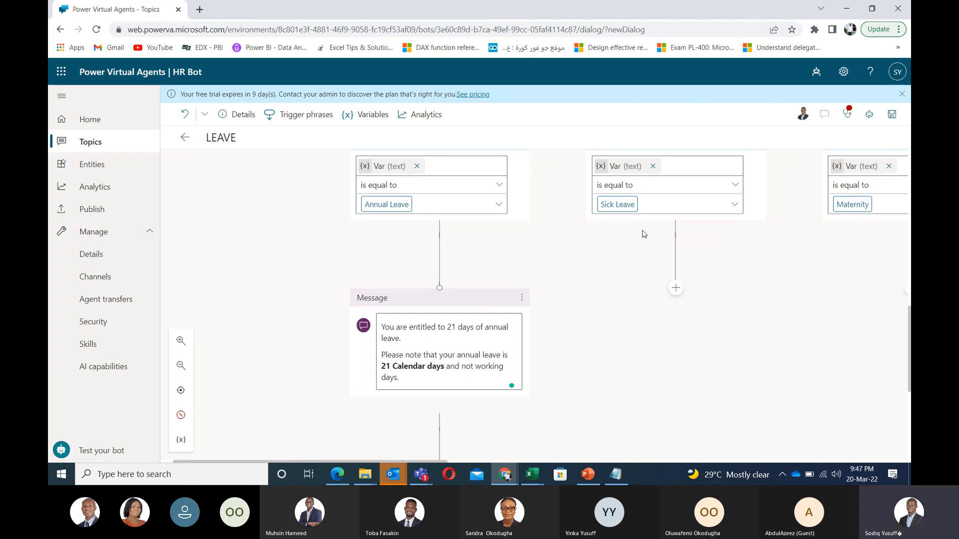
Step: Delete the extra condition branch with the empty value beside the Study leave condition
click(891, 115)
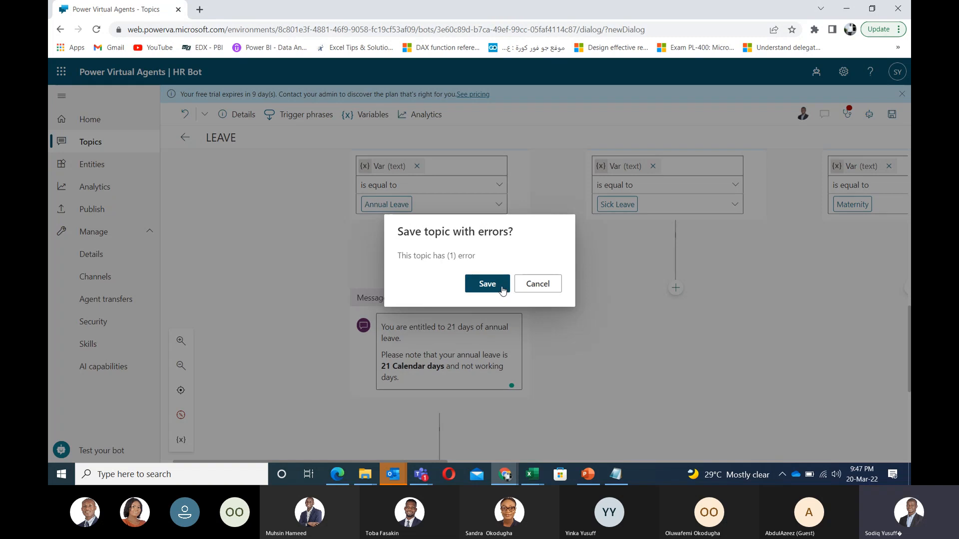
click(529, 291)
scroll(732, 282, up, 5)
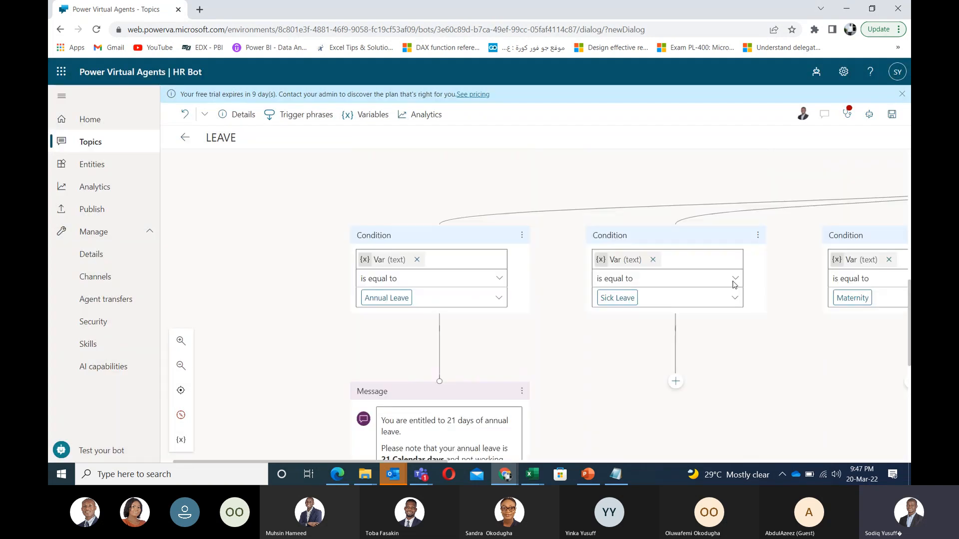
drag(597, 236, 450, 213)
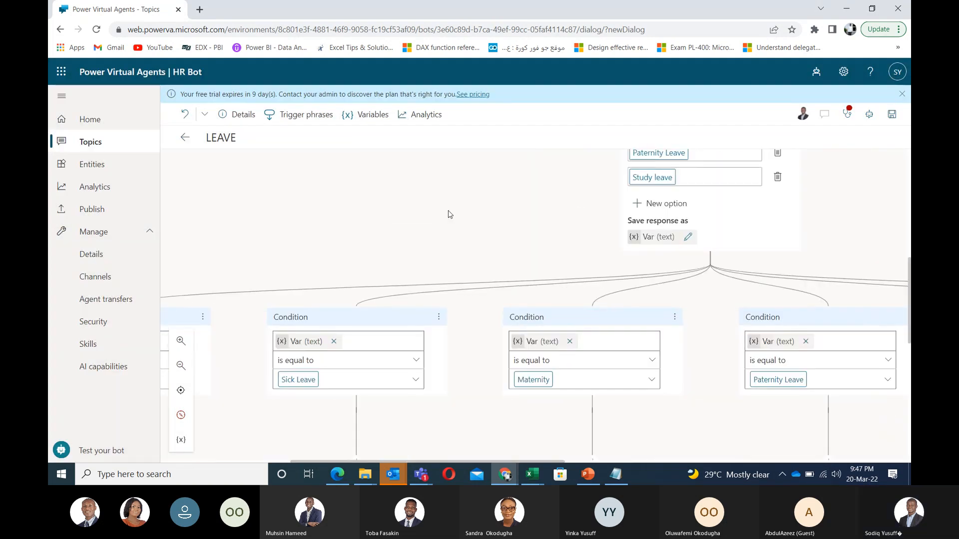
drag(664, 361, 262, 290)
drag(752, 364, 395, 322)
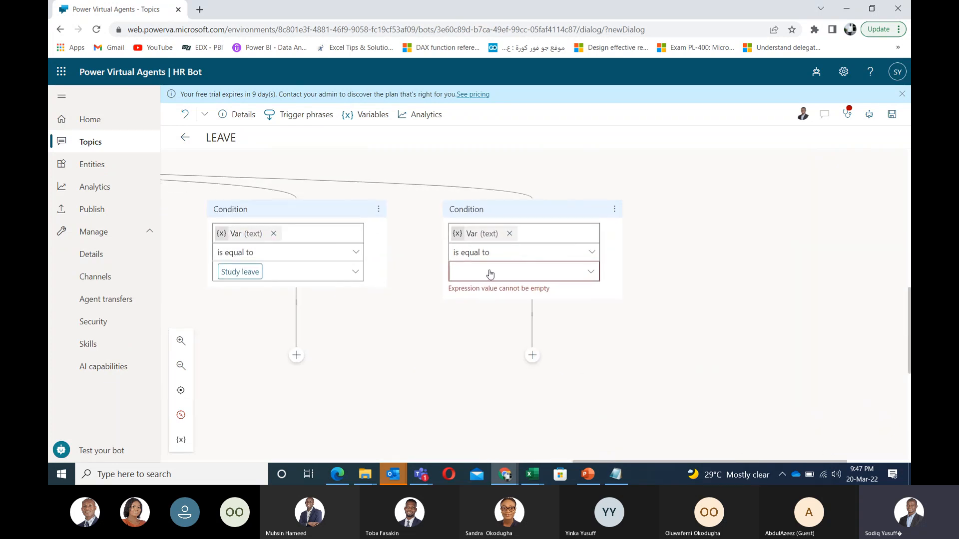
drag(194, 300, 556, 378)
drag(303, 226, 299, 316)
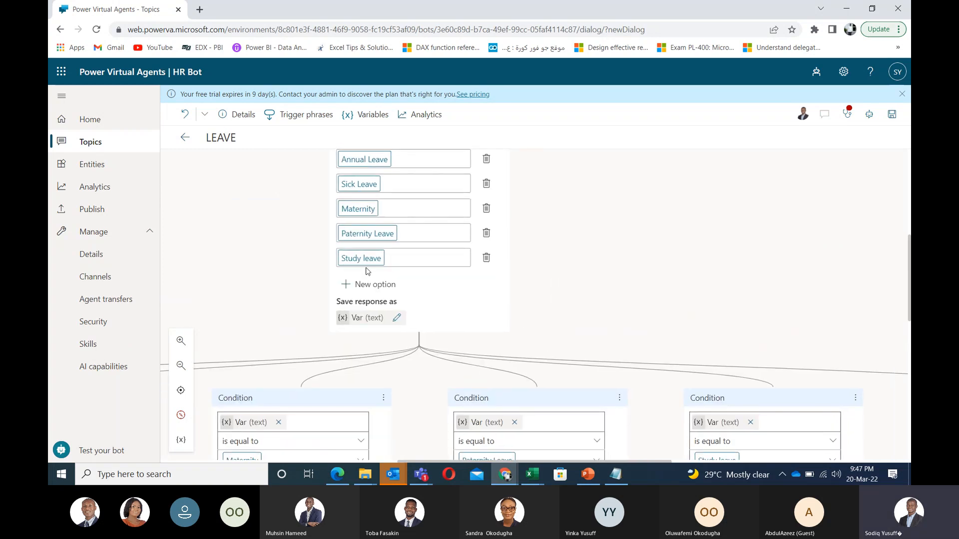
drag(828, 323, 500, 212)
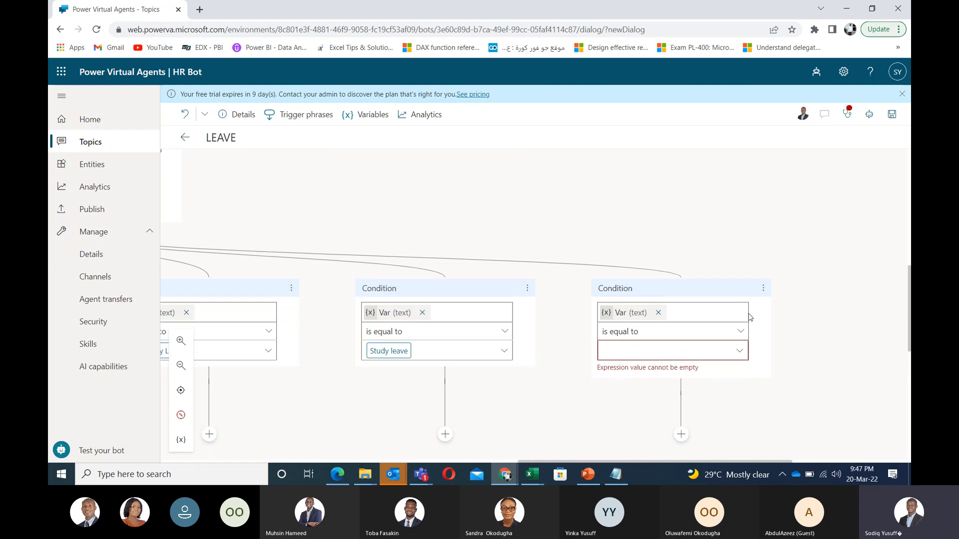
click(762, 289)
click(789, 293)
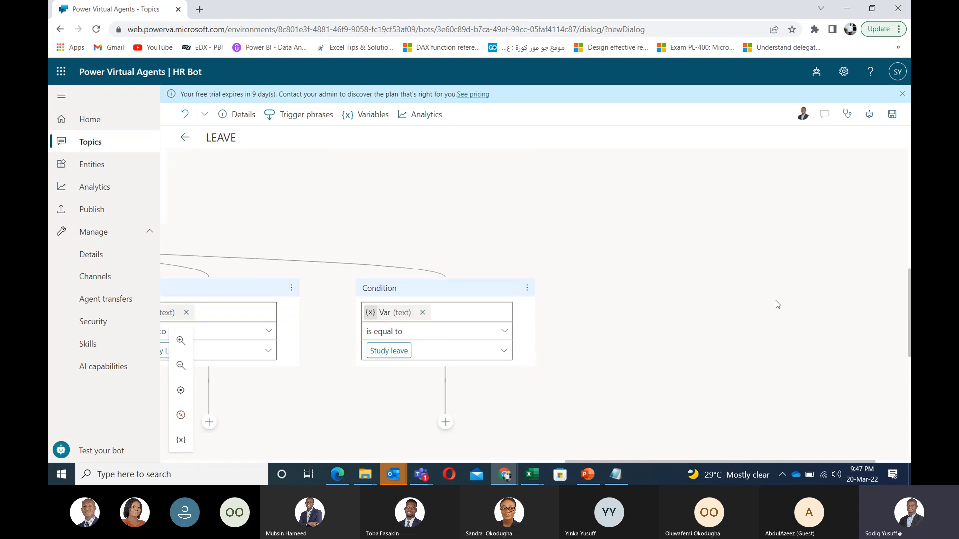
Step: Save the LEAVE topic
drag(652, 370, 905, 353)
drag(390, 386, 412, 387)
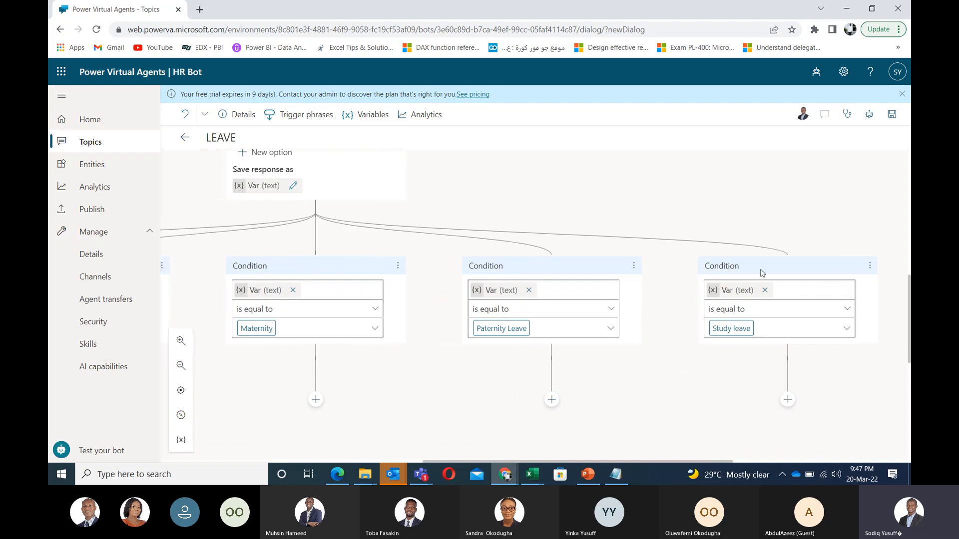
click(892, 114)
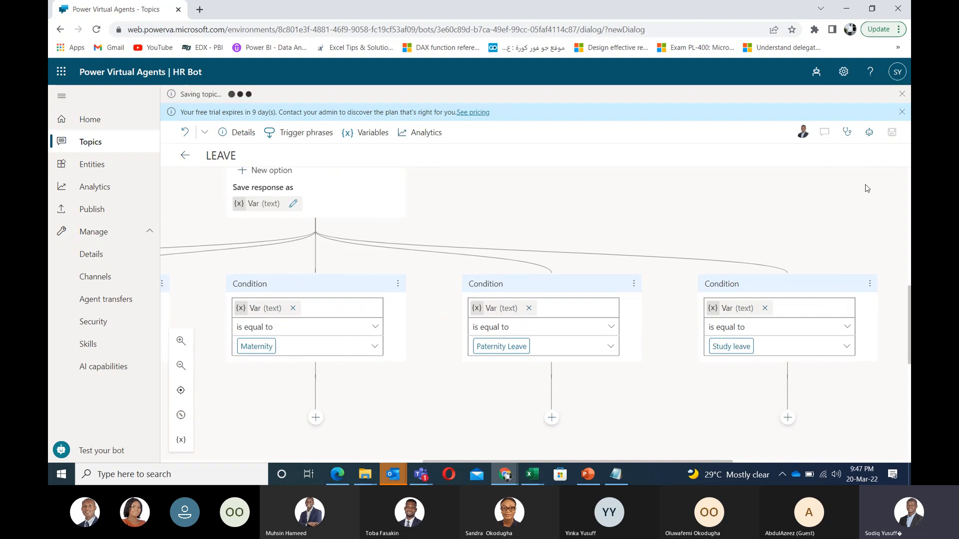
Step: Test the bot by sending "hi" and choosing the Leave option in its reply
drag(394, 398, 887, 320)
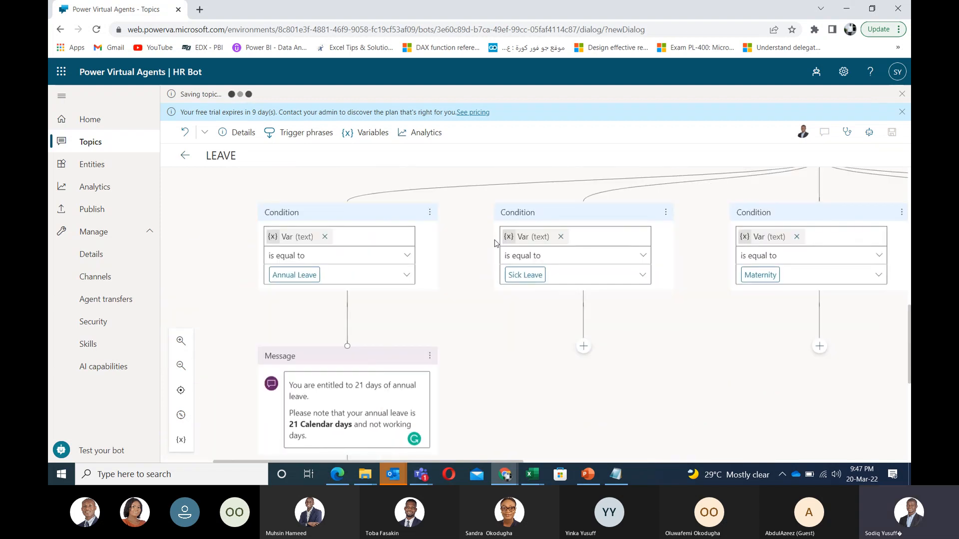
click(181, 367)
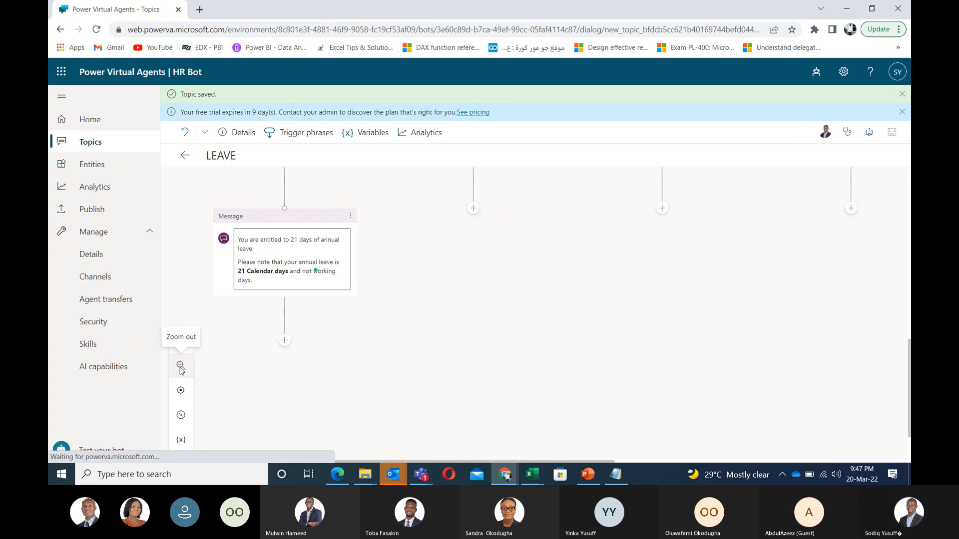
drag(385, 383, 509, 380)
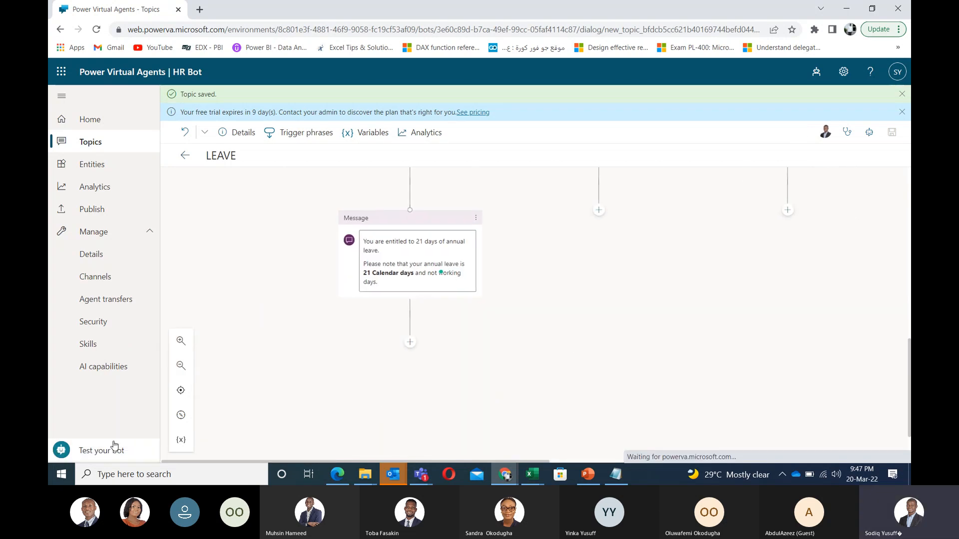
click(94, 452)
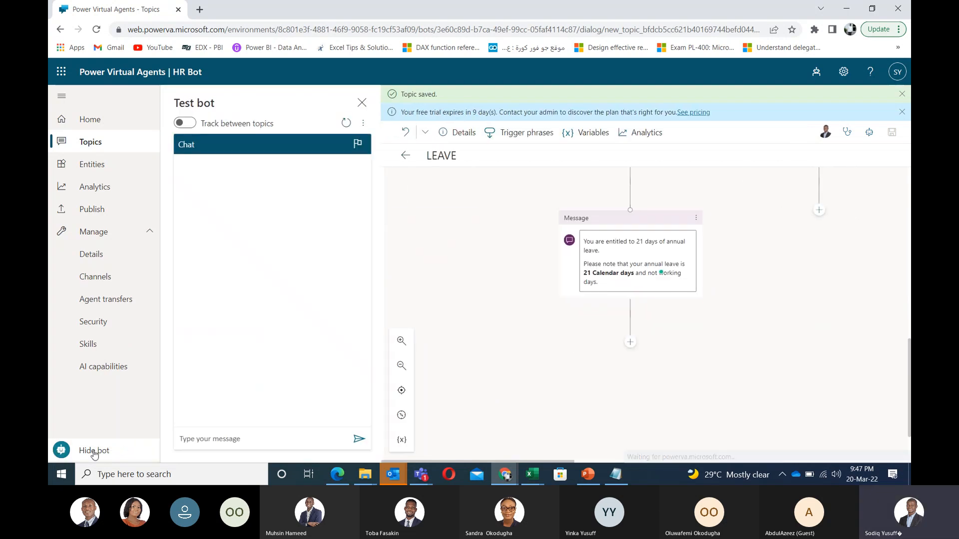
click(224, 444)
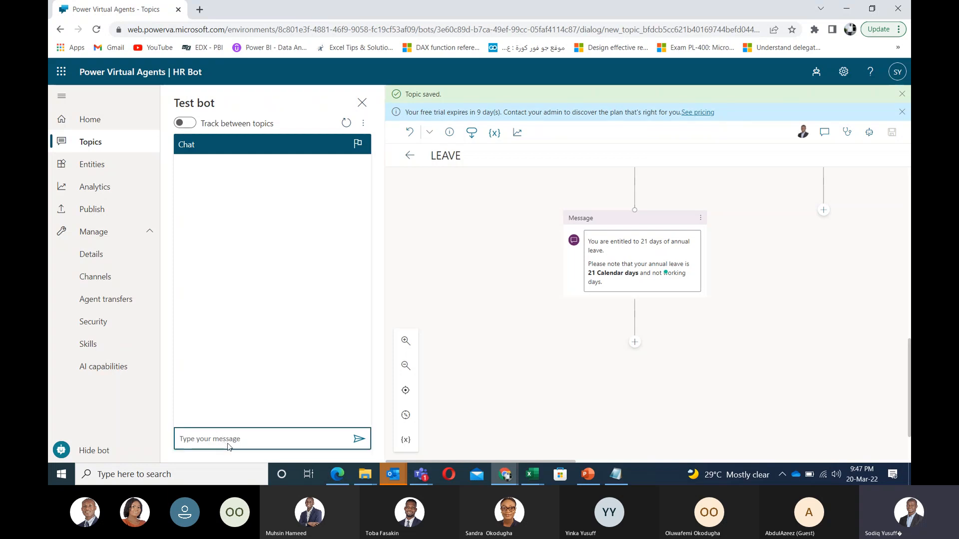
text(hi)
key(Return)
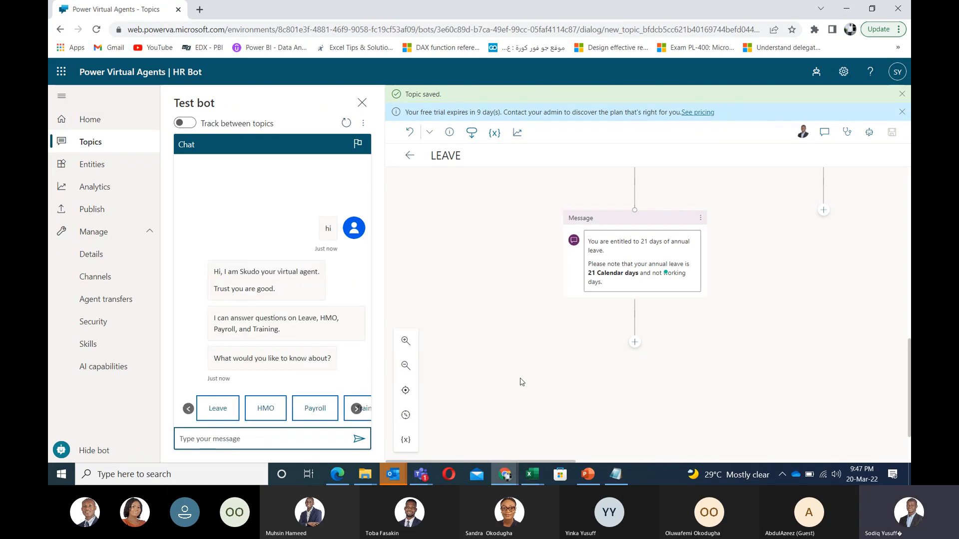
click(215, 412)
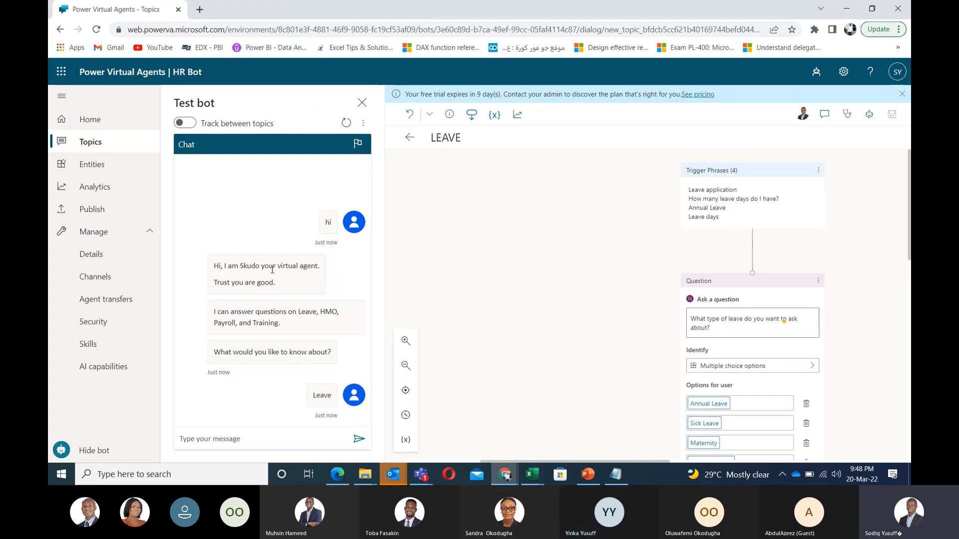
Step: Rerun the bot test with tracking between topics turned on, sending "Hello" and choosing Leave
click(194, 129)
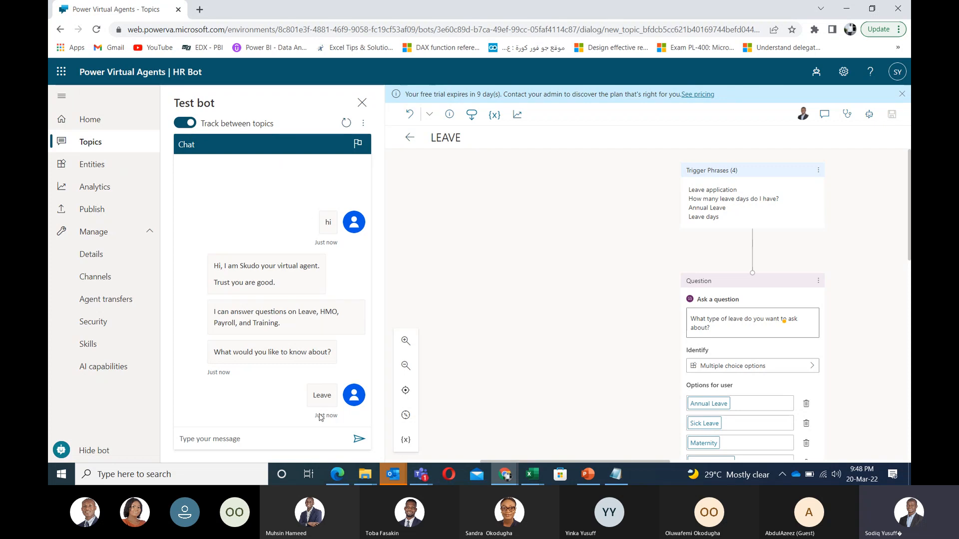
click(346, 123)
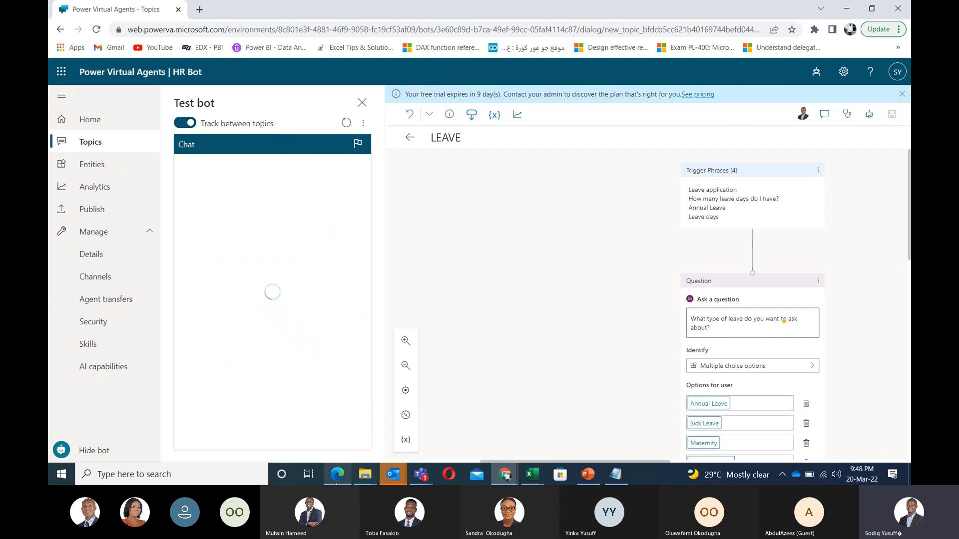
click(291, 443)
text(Hello)
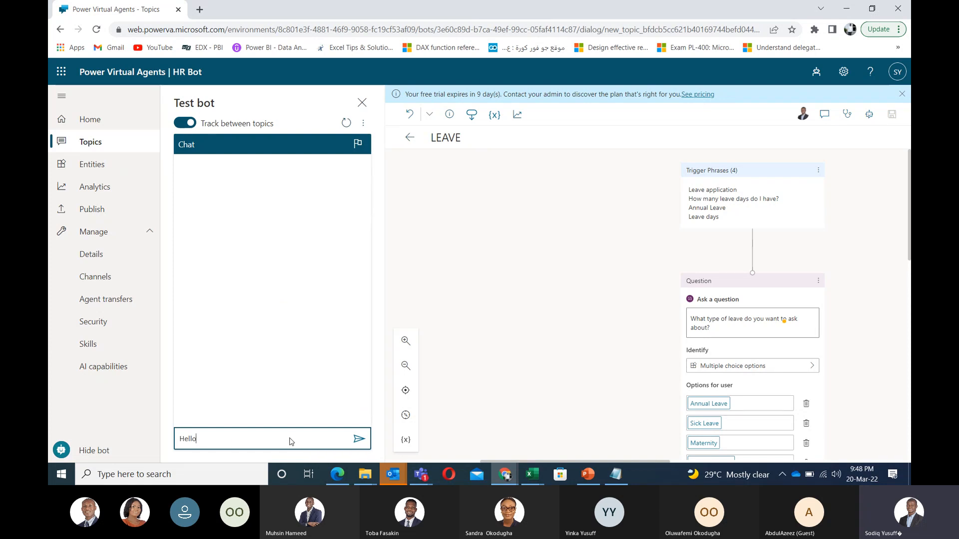
key(Return)
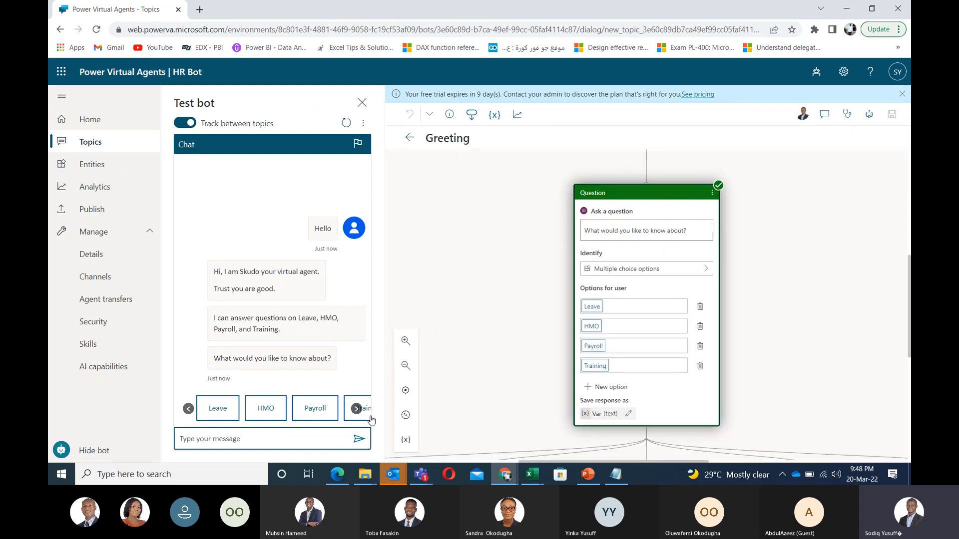
click(218, 409)
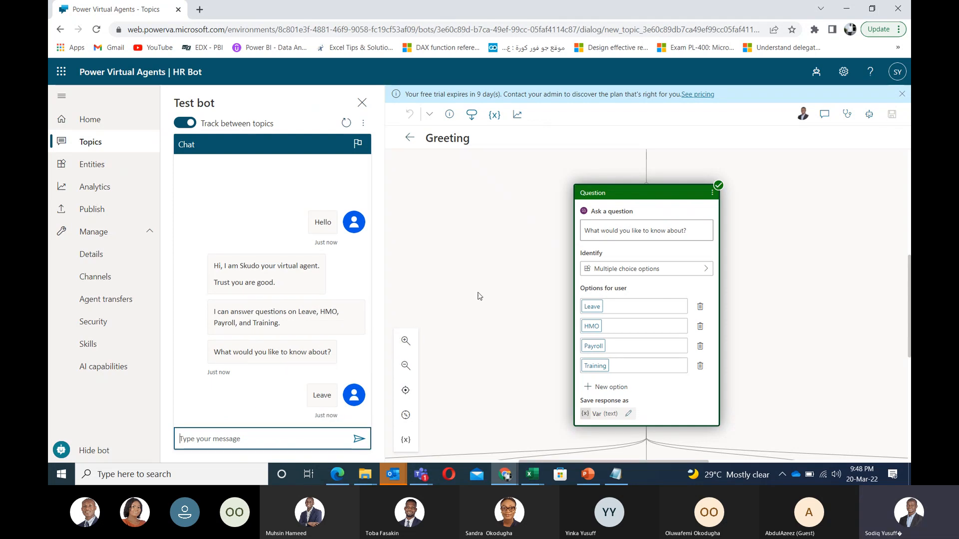
Step: Examine the Leave condition branch below the question in the Greeting topic
scroll(479, 296, down, 3)
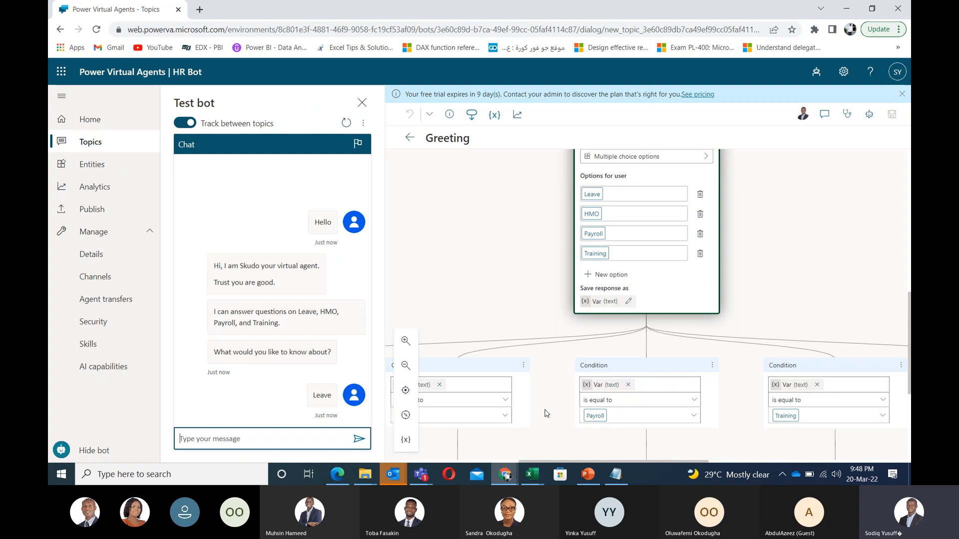
scroll(545, 413, down, 3)
scroll(546, 413, left, 4)
drag(509, 360, 636, 374)
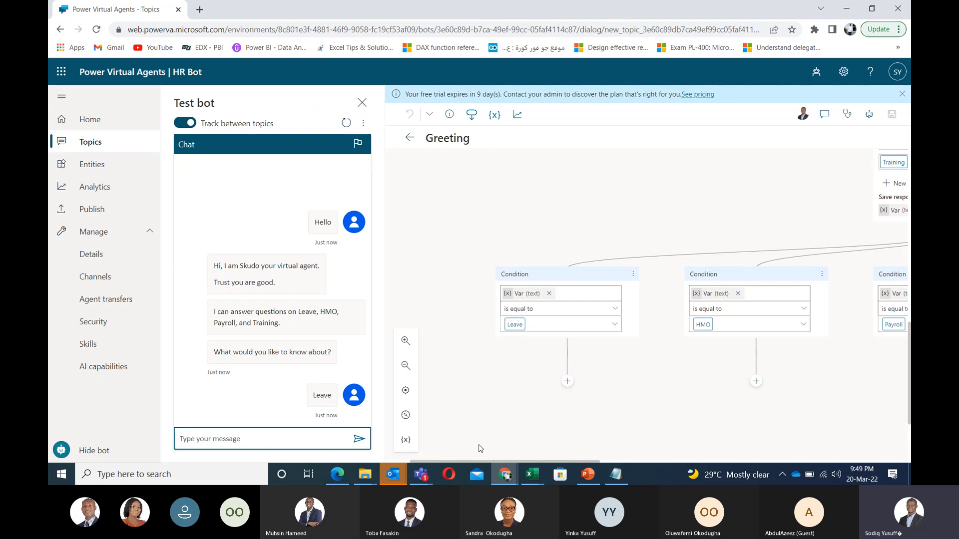
drag(504, 411, 457, 312)
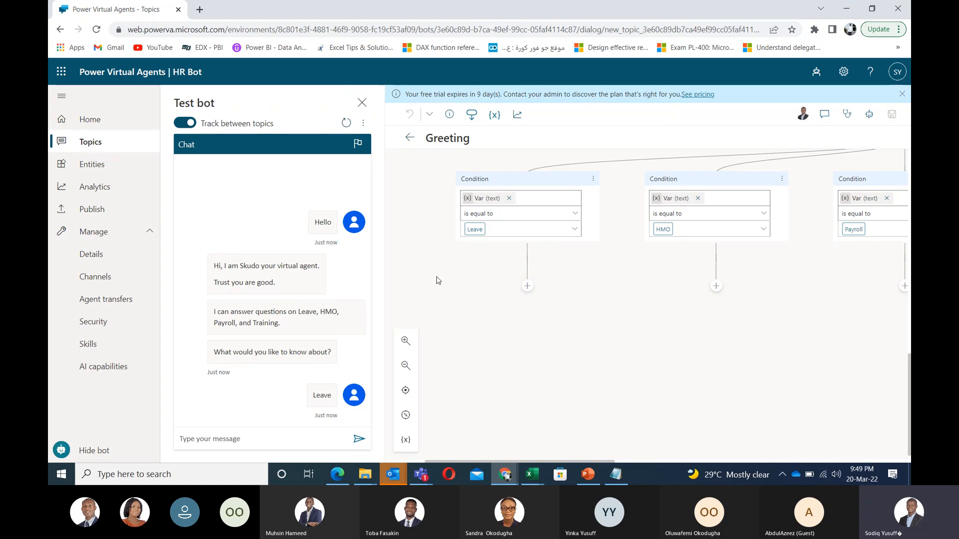
Step: Add a redirect to the LEAVE topic under the Leave condition in the Greeting topic
click(528, 288)
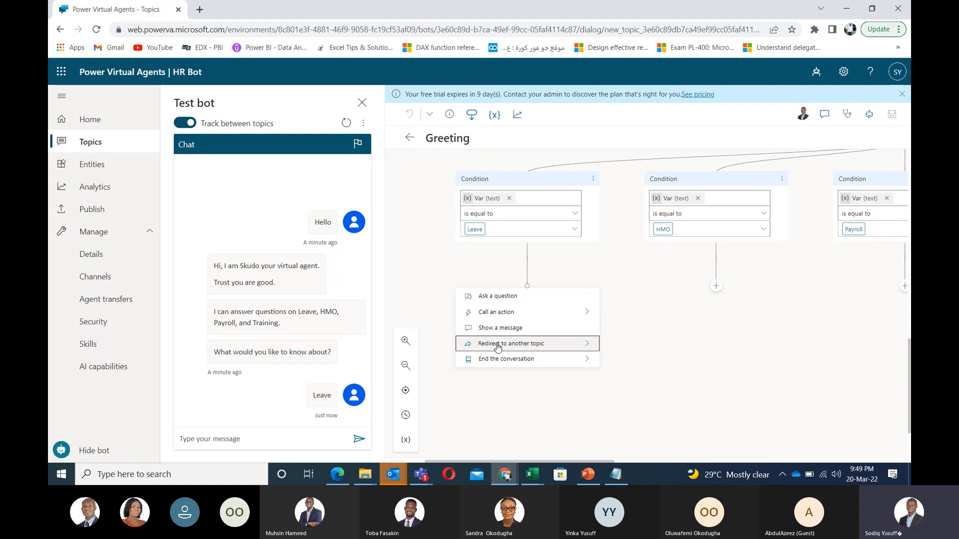
mouse_move(498, 347)
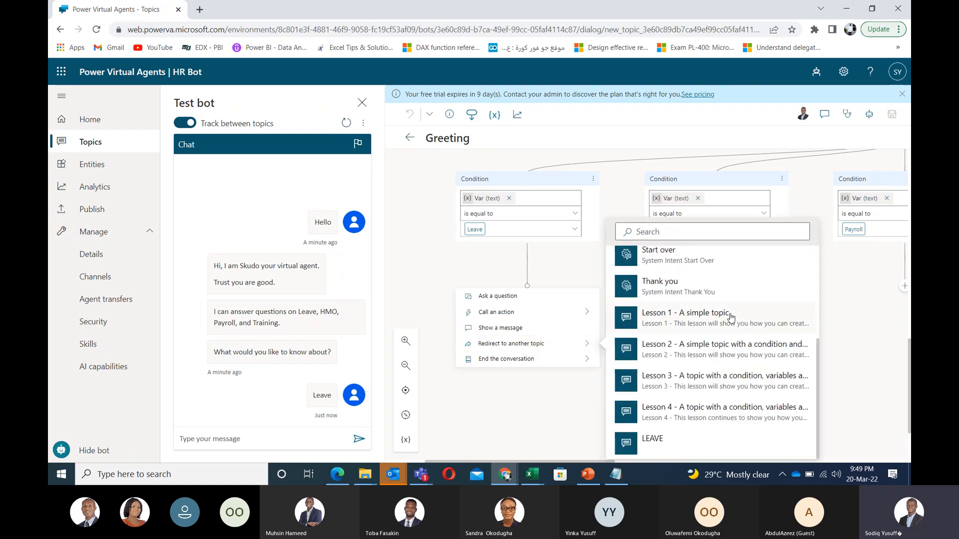
scroll(705, 291, up, 3)
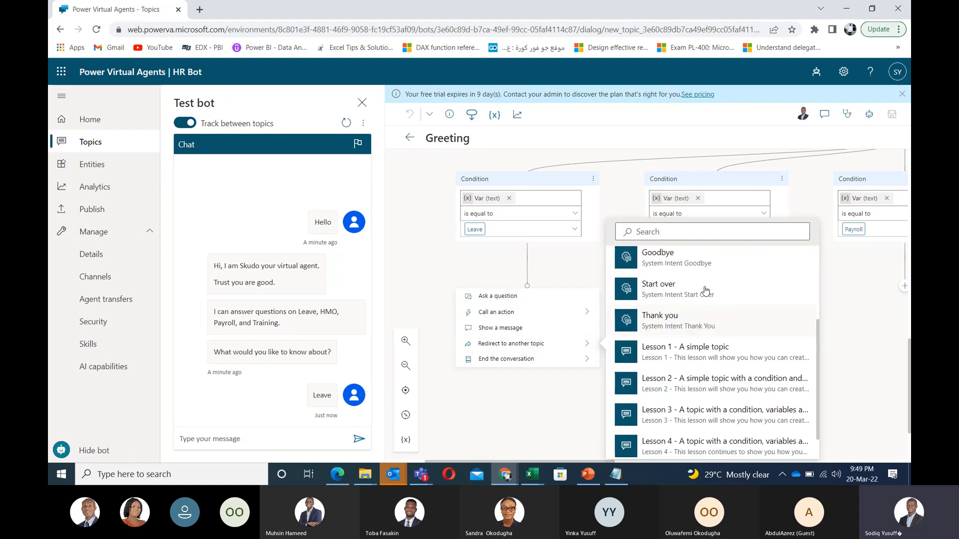
click(675, 233)
text(Lea)
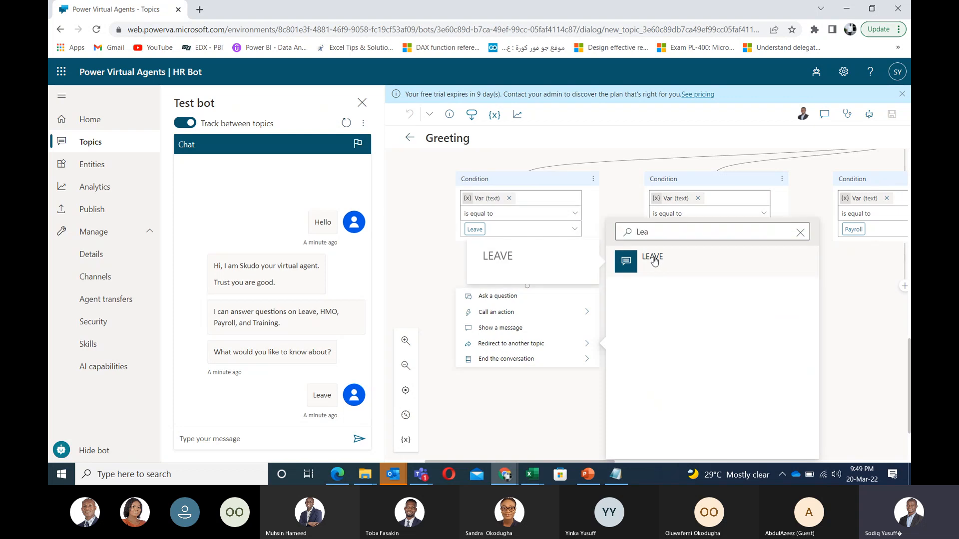
click(652, 260)
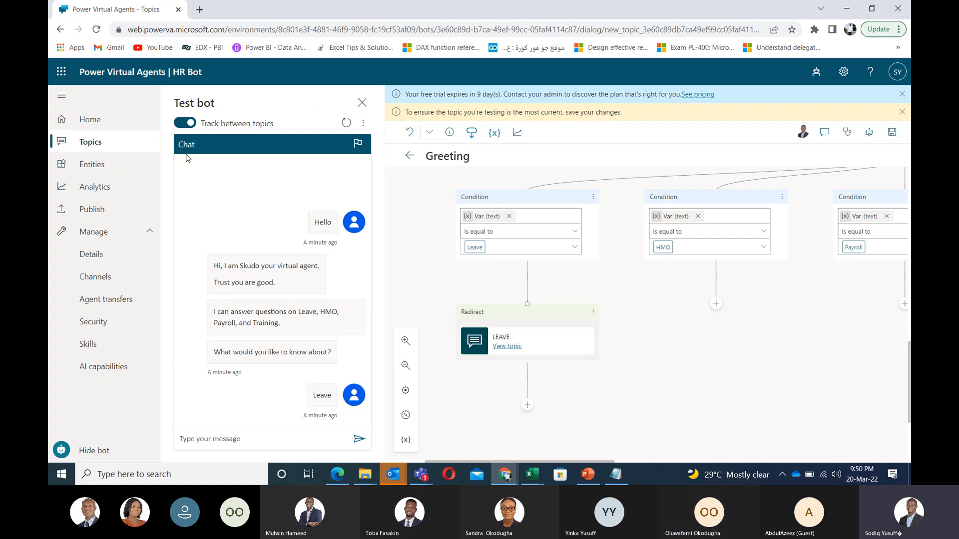
Step: Leave the Greeting topic without saving, then reopen it from the topic list at its Leave condition
click(89, 147)
click(534, 104)
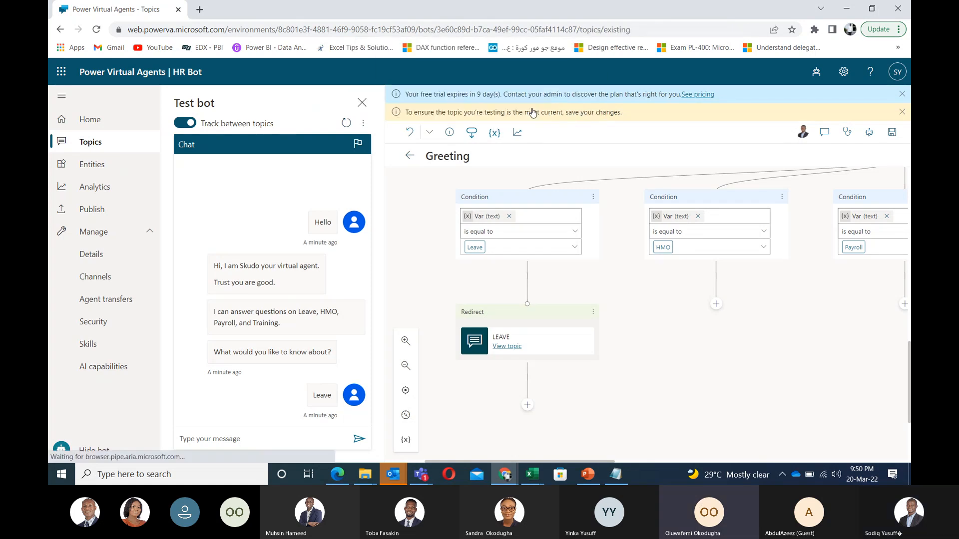
click(86, 143)
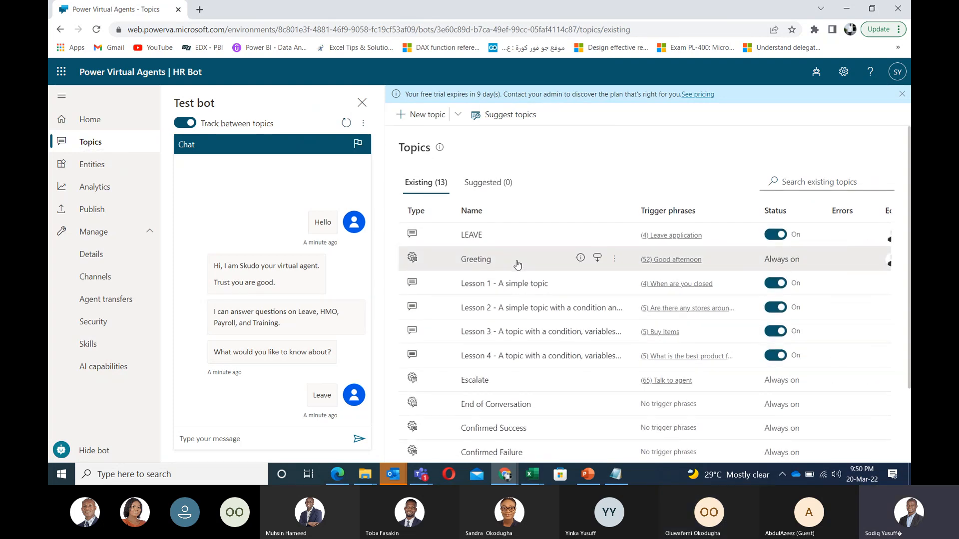
scroll(514, 262, down, 1)
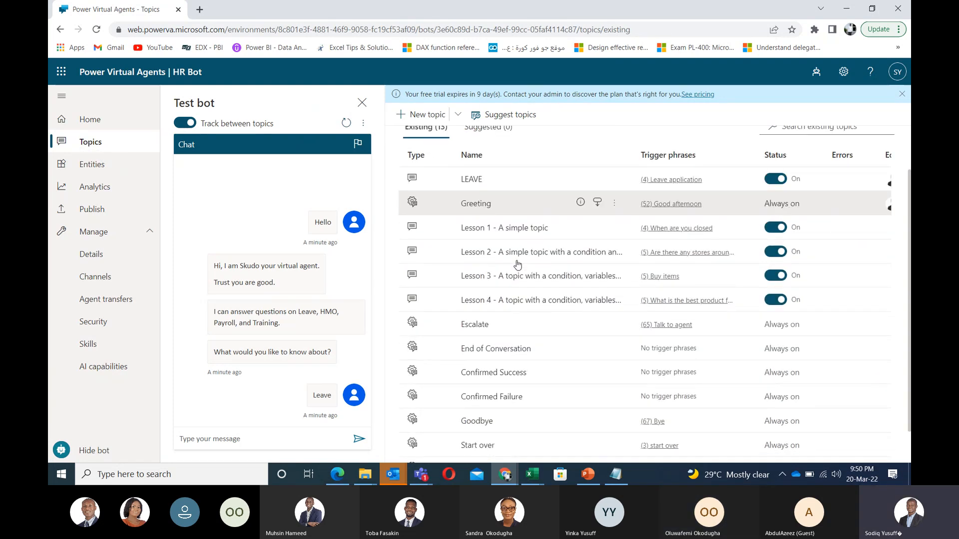
click(475, 204)
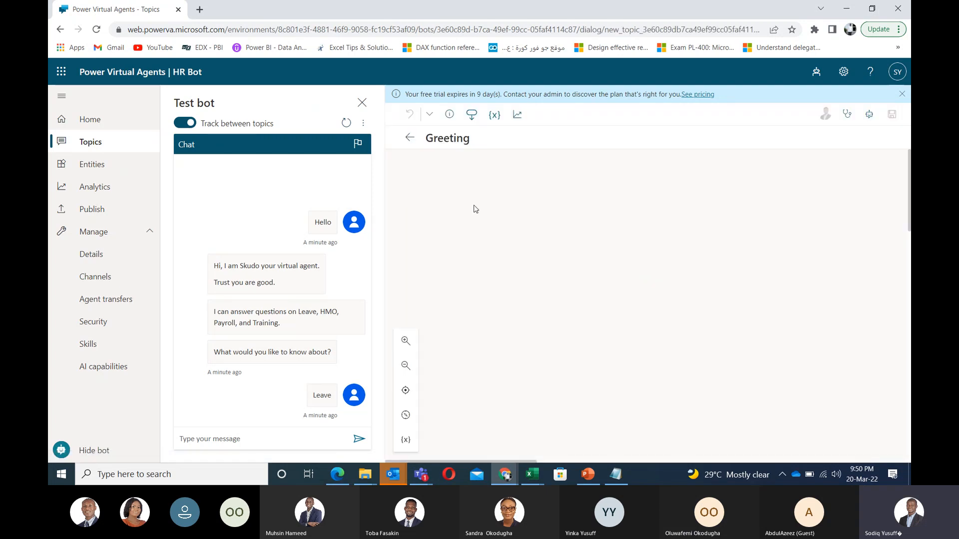
scroll(475, 208, down, 6)
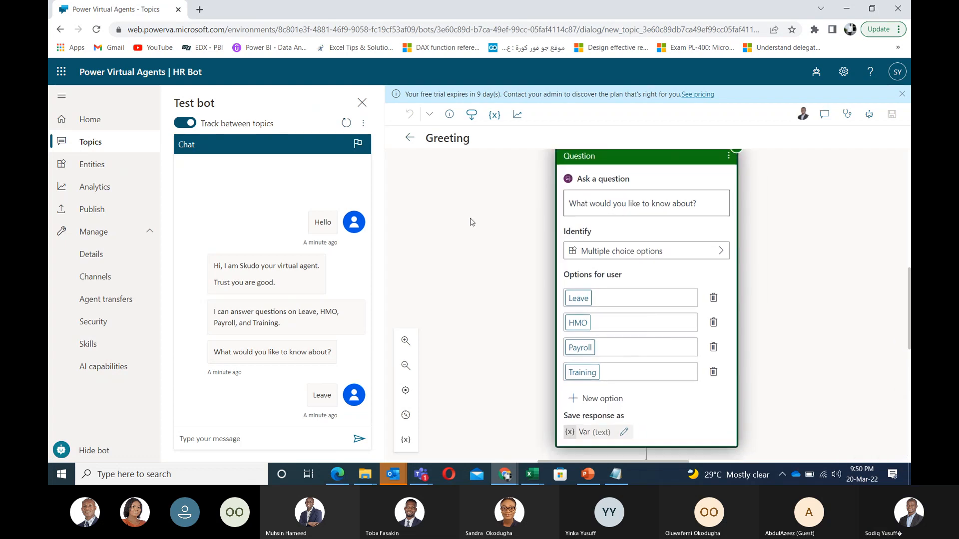
drag(519, 287, 813, 344)
drag(542, 343, 610, 395)
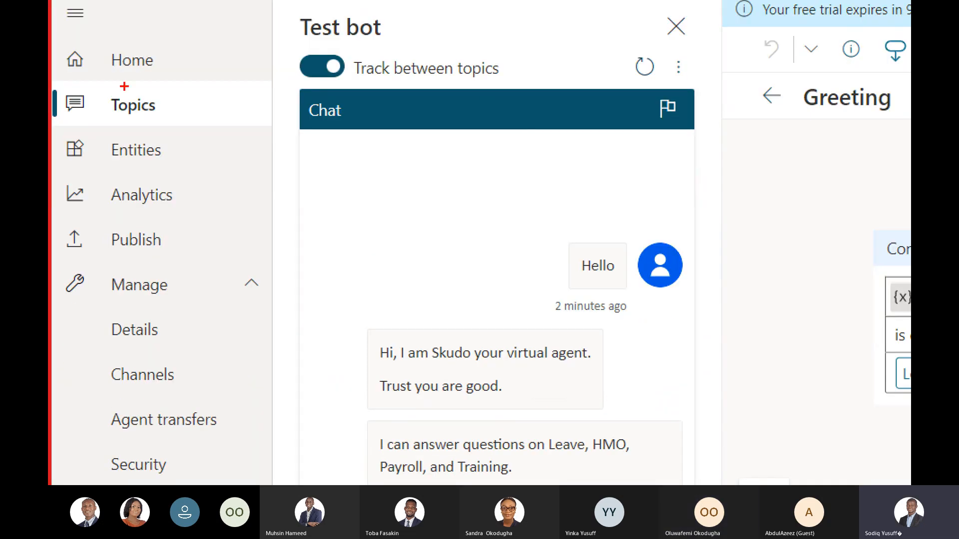
Step: Switch tracking between topics off and back on for the bot test
mouse_move(56, 35)
mouse_down()
mouse_move(93, 193)
mouse_move(222, 483)
mouse_move(274, 465)
mouse_move(267, 478)
mouse_up()
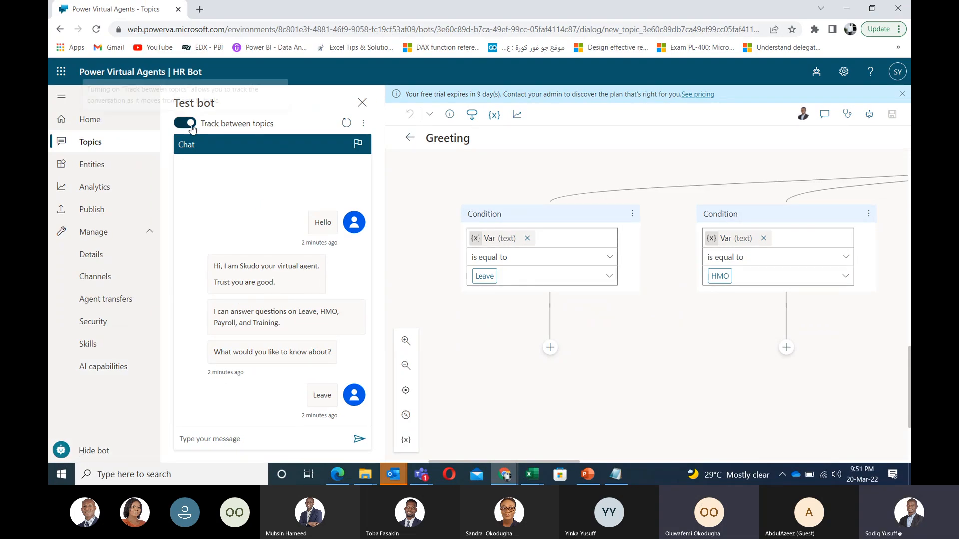
click(178, 127)
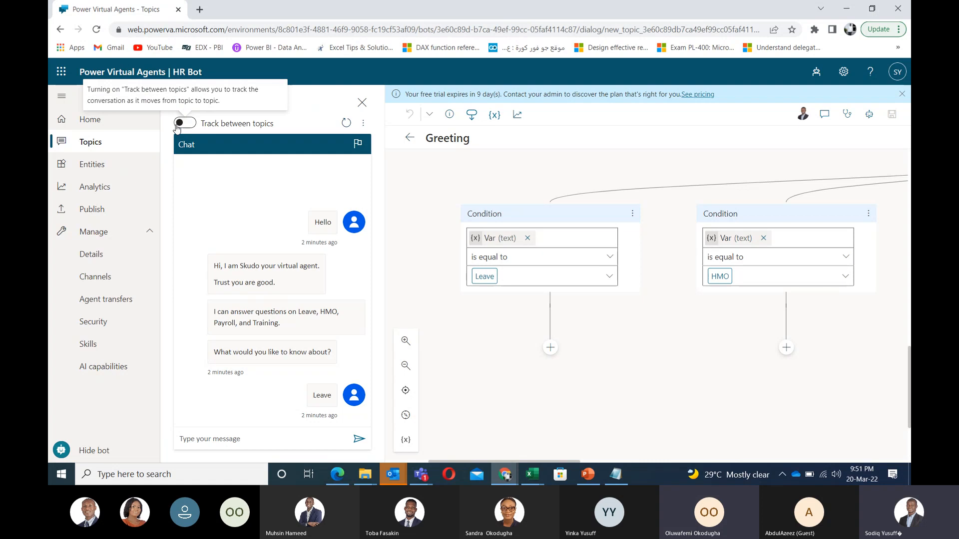
click(190, 126)
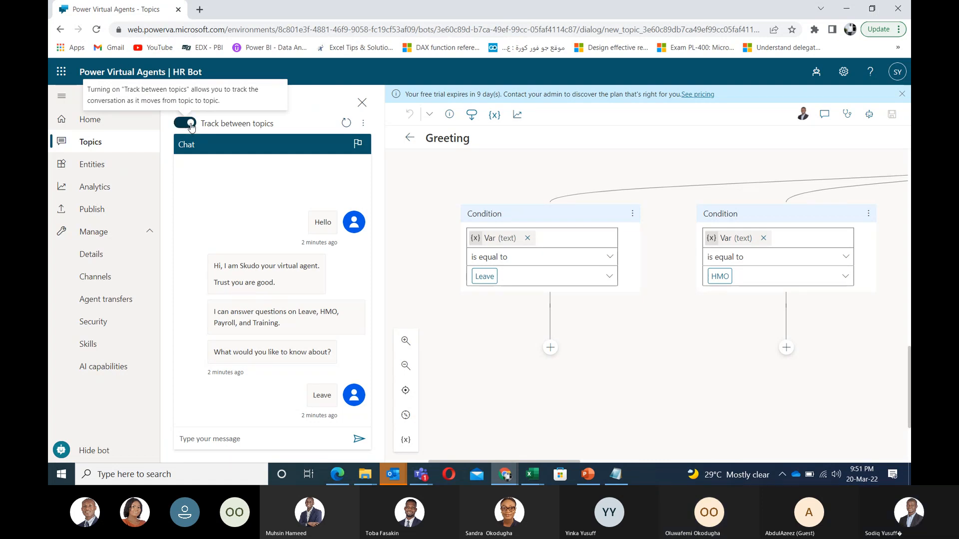
click(189, 128)
click(190, 129)
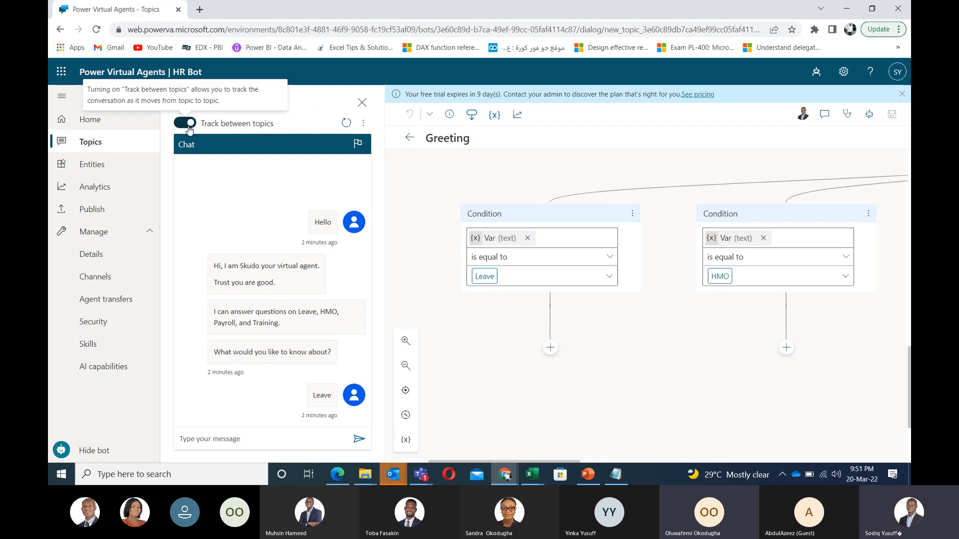
Step: Reopen the Greeting topic from the topic list and hide the test bot
click(84, 145)
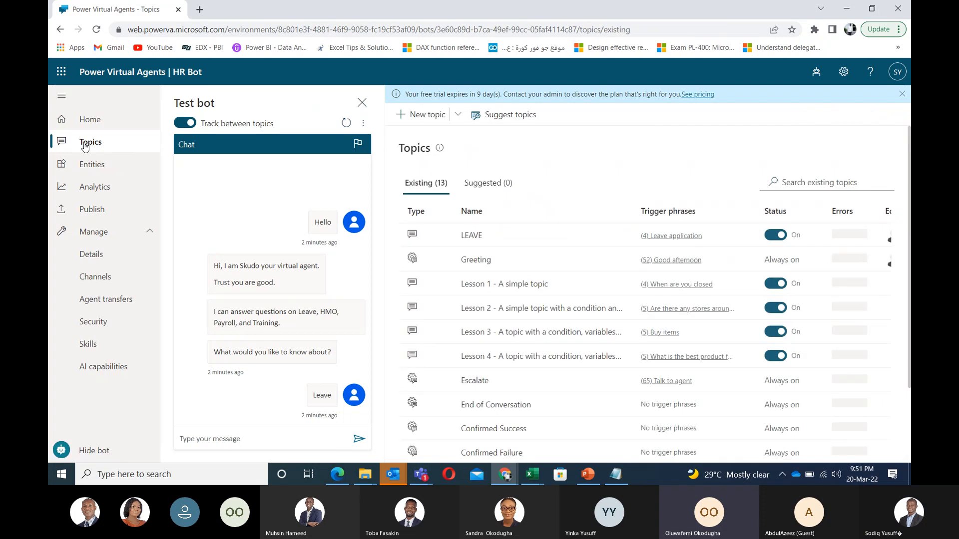
click(476, 261)
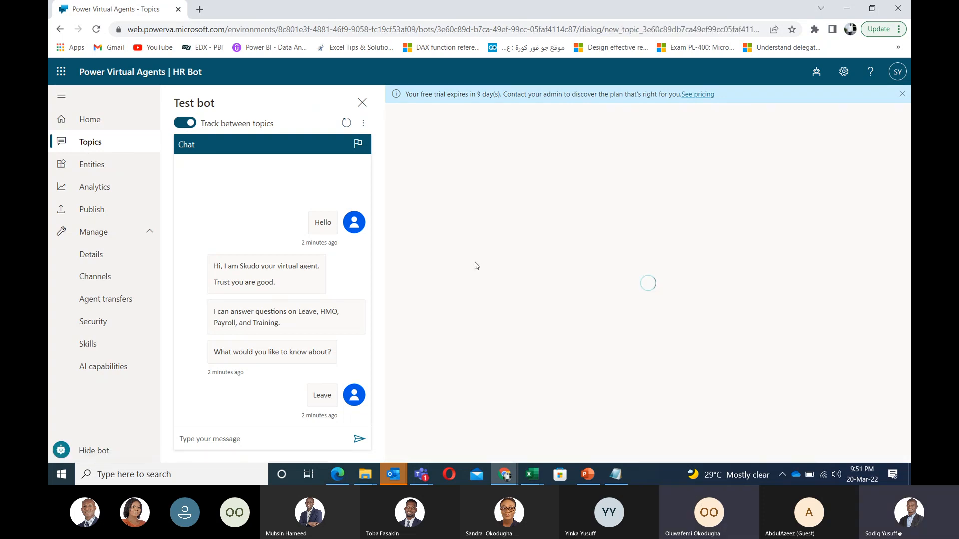
scroll(475, 266, down, 6)
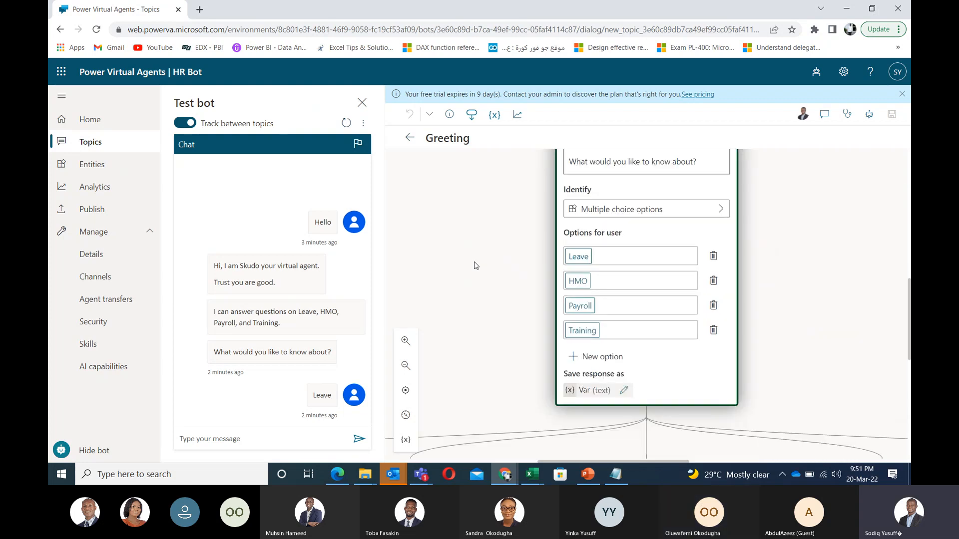
scroll(475, 266, down, 1)
drag(498, 334, 727, 368)
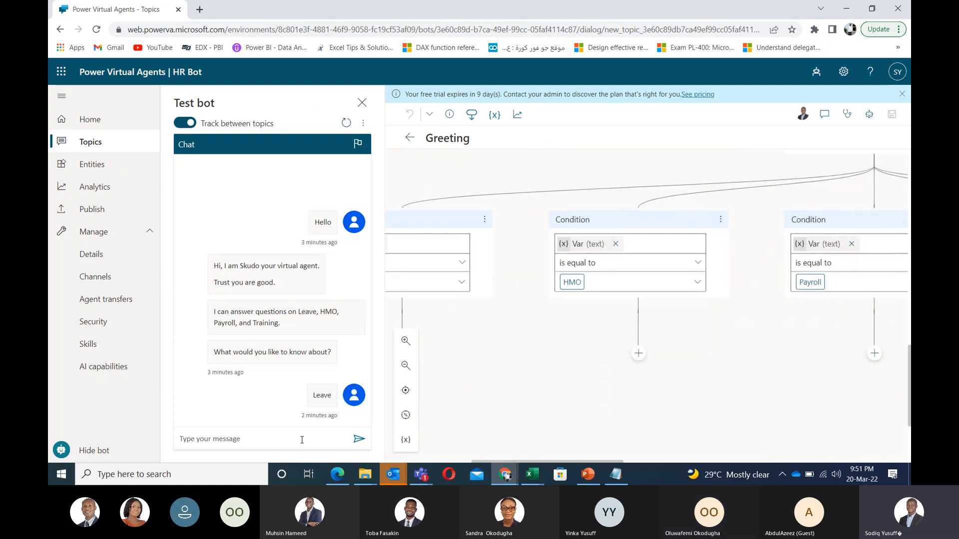
click(87, 450)
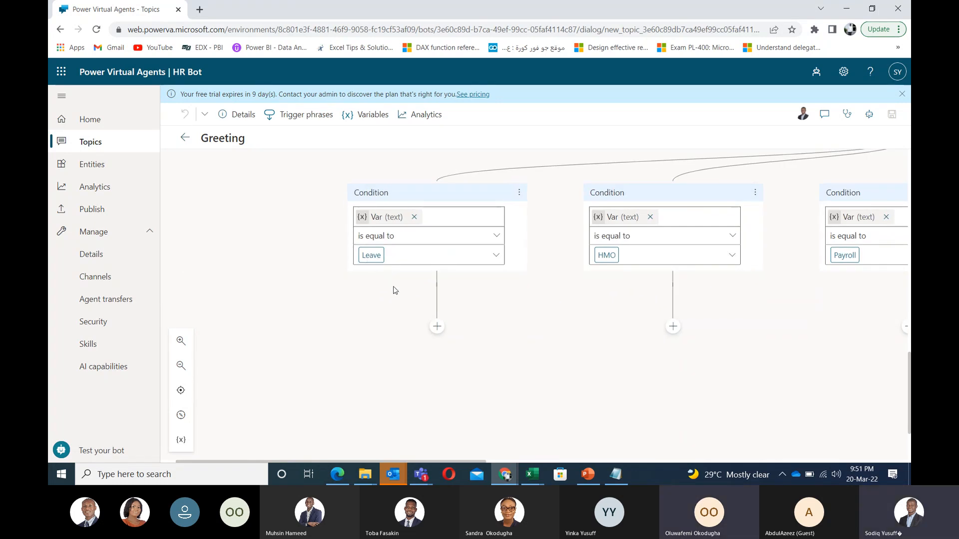
Step: Redirect the Leave condition branch to the LEAVE topic and save the Greeting topic
click(438, 327)
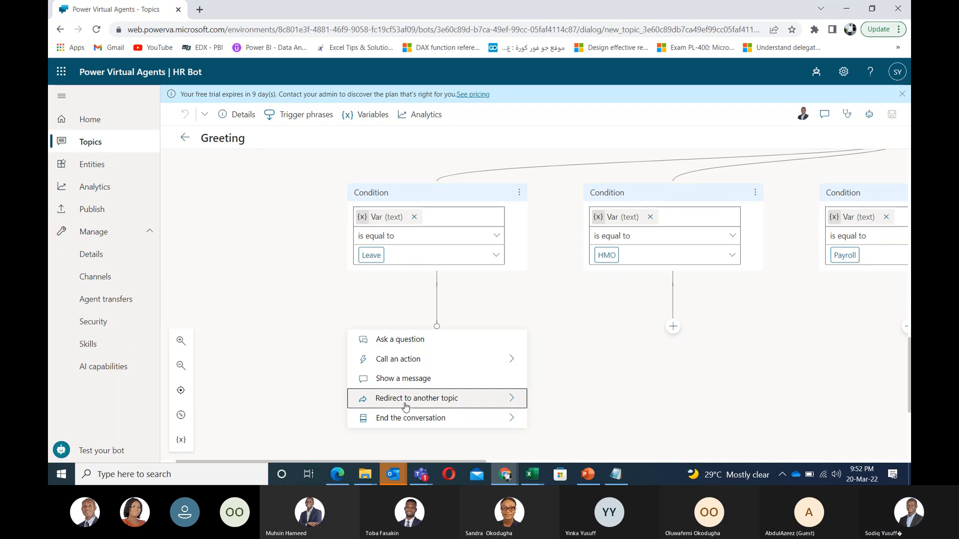
click(431, 400)
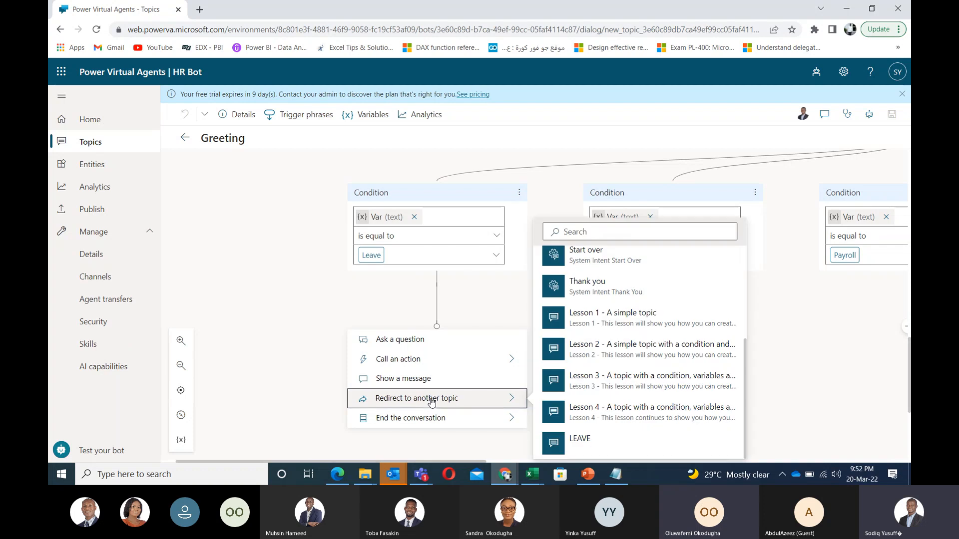
click(581, 440)
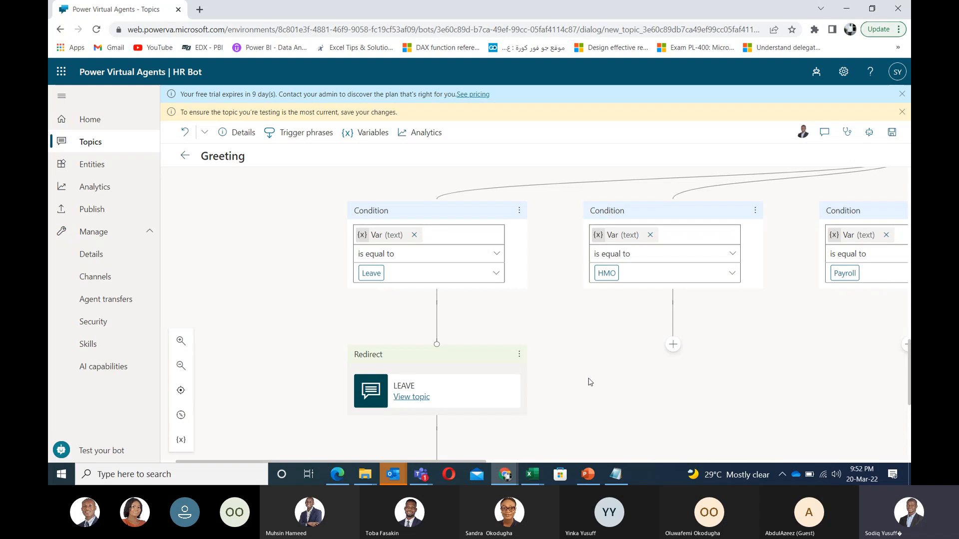
scroll(587, 381, down, 1)
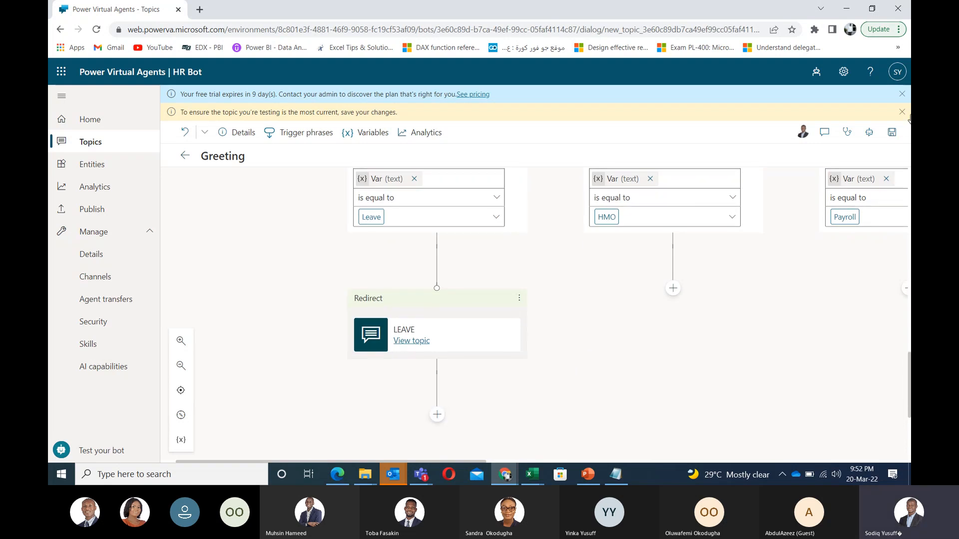
click(892, 131)
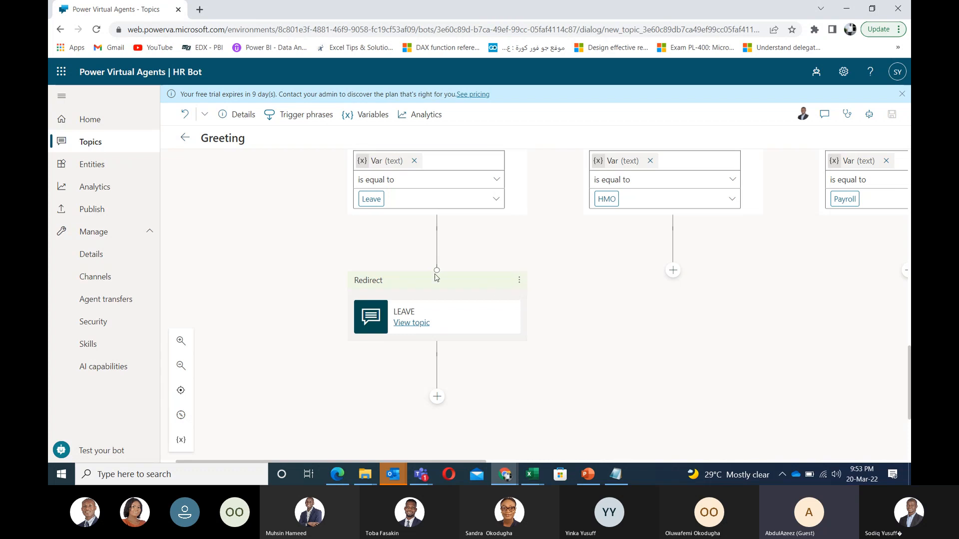
click(438, 231)
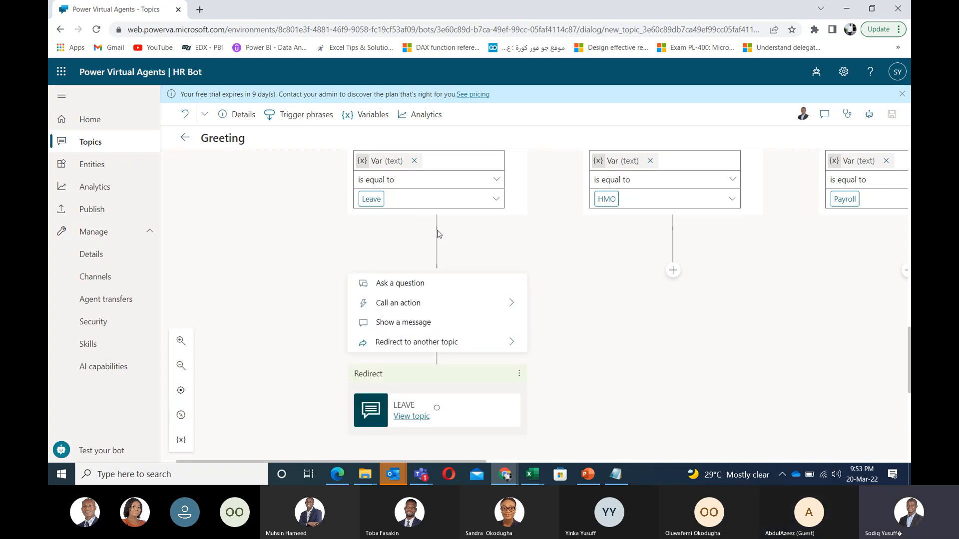
click(422, 343)
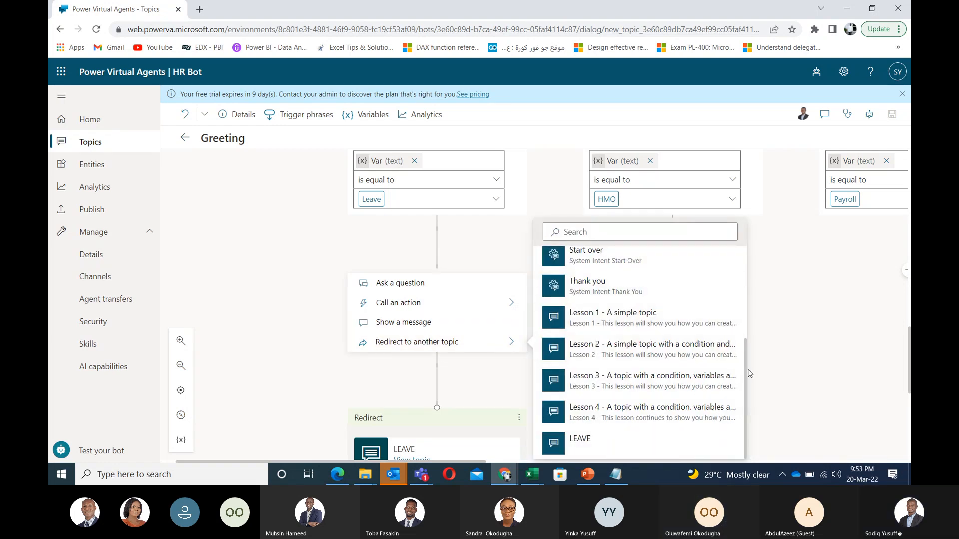
click(616, 227)
text(le)
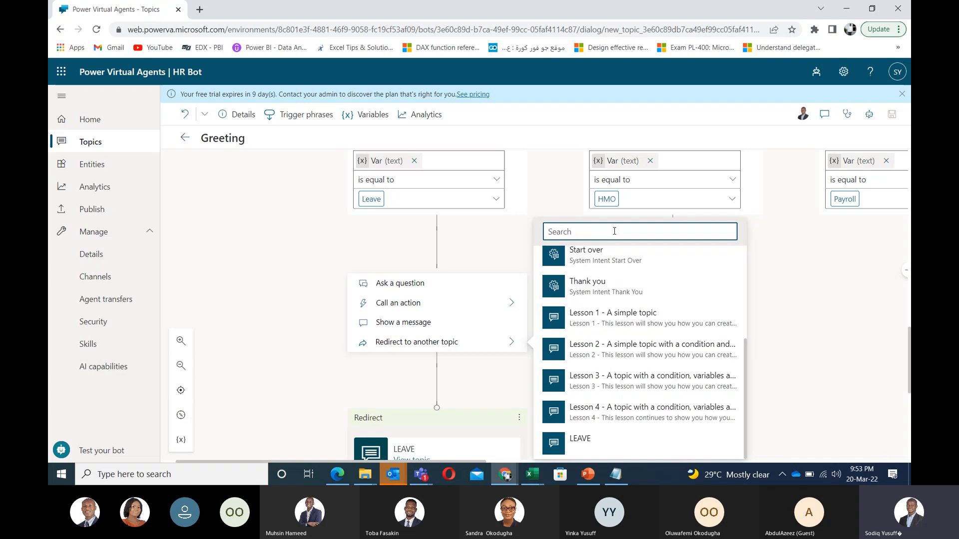
text(ave)
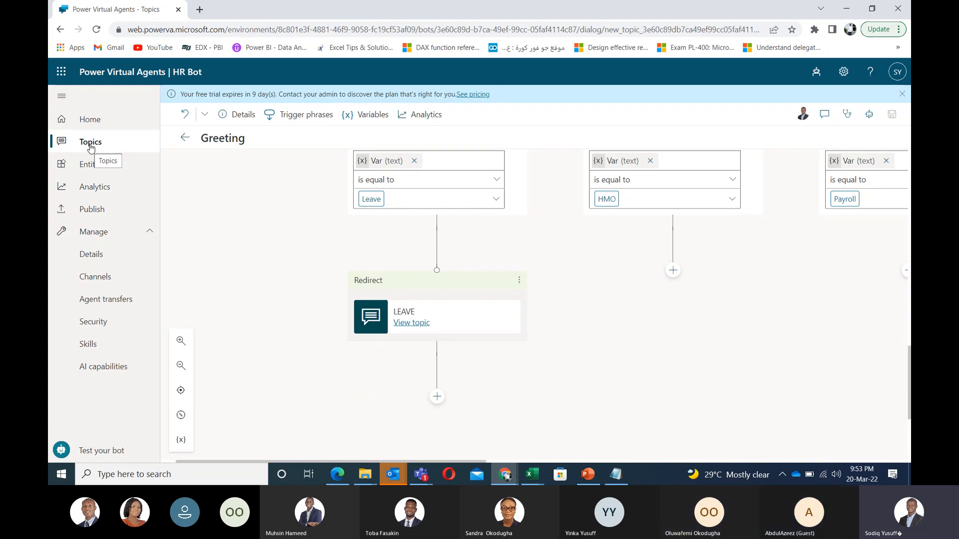
Step: Review the list of existing topics and the start of the LEAVE topic, then return to the list
click(91, 145)
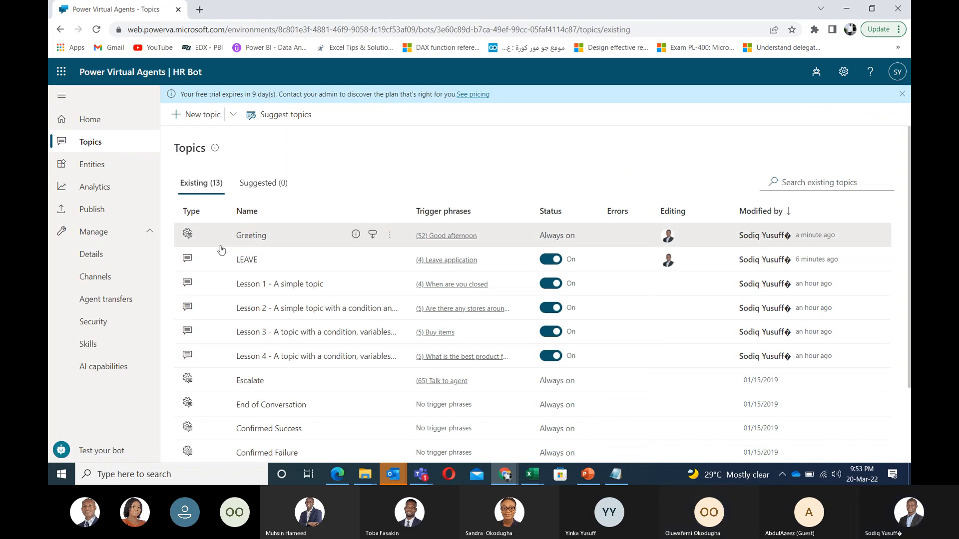
scroll(238, 273, down, 1)
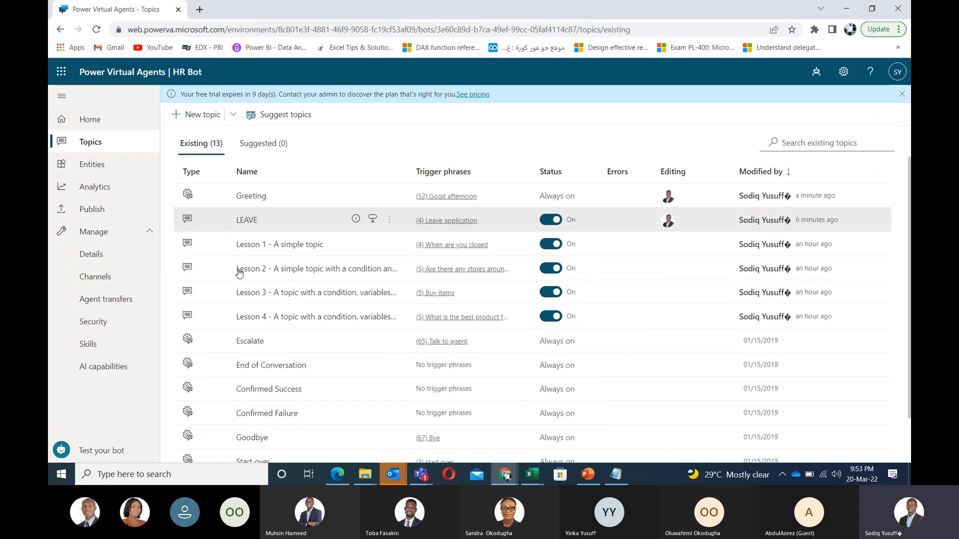
scroll(239, 272, down, 2)
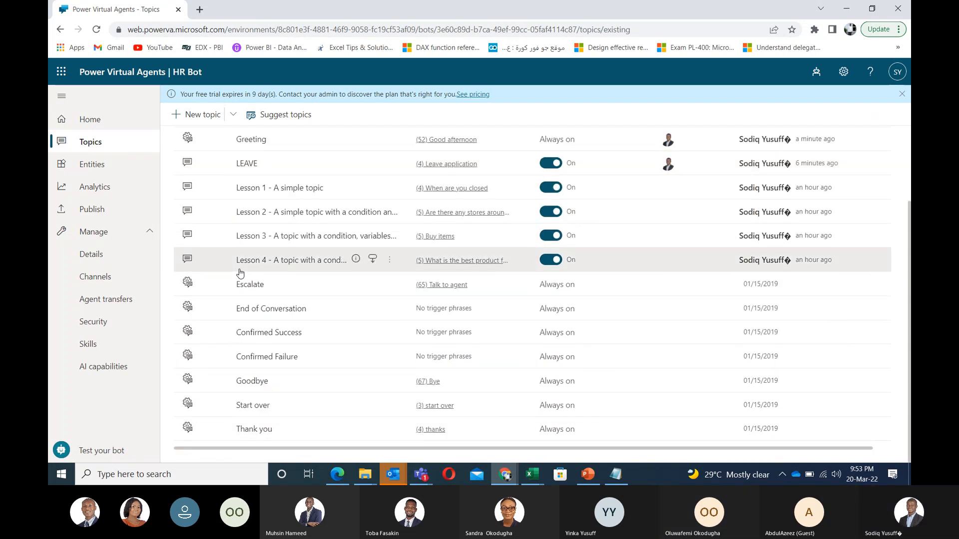
scroll(239, 273, up, 2)
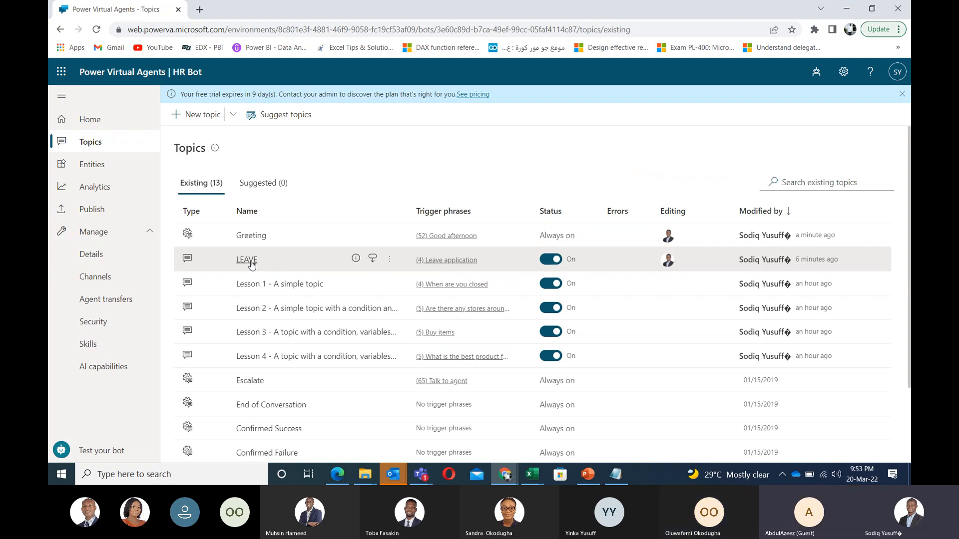
click(247, 260)
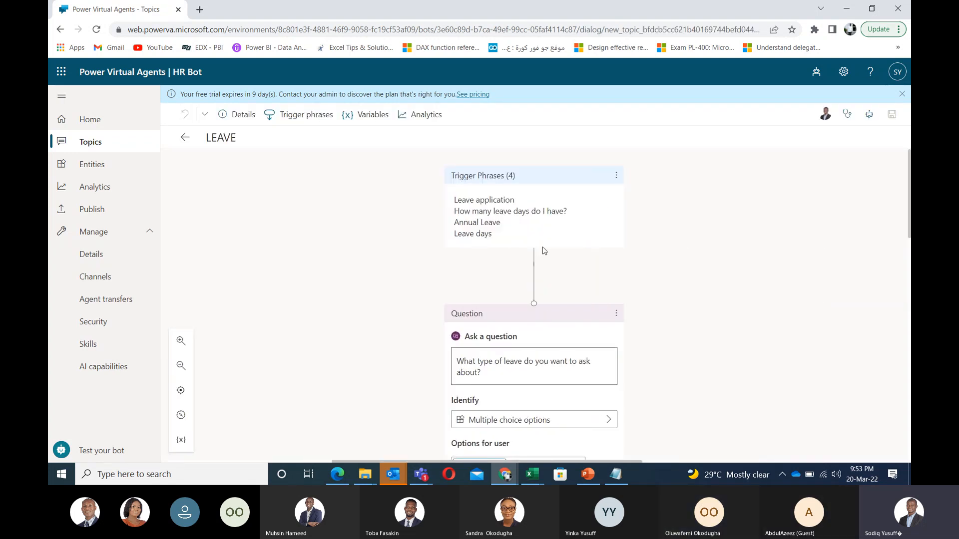
click(90, 142)
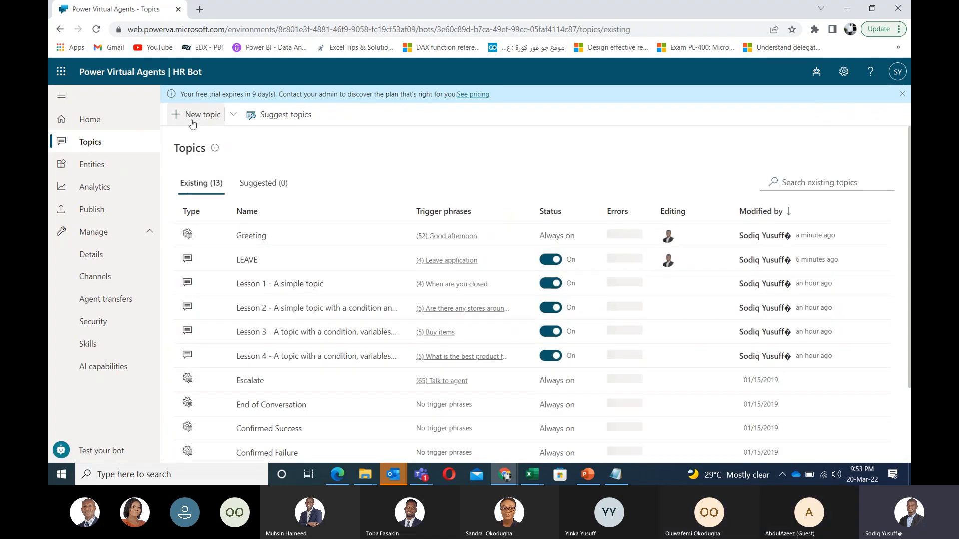
Step: Start a blank topic to inspect its name field and trigger phrase options, then return to the topic list and look through it
click(196, 115)
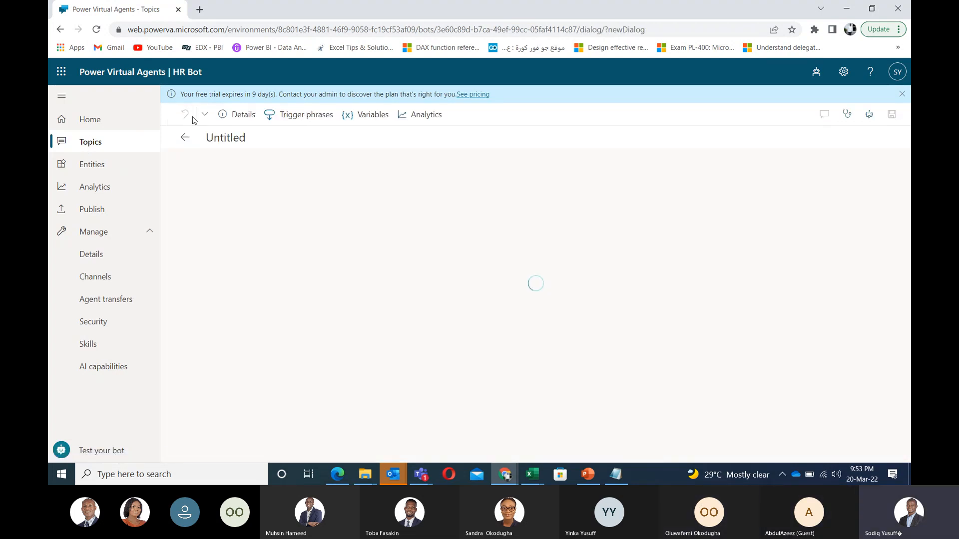
click(249, 139)
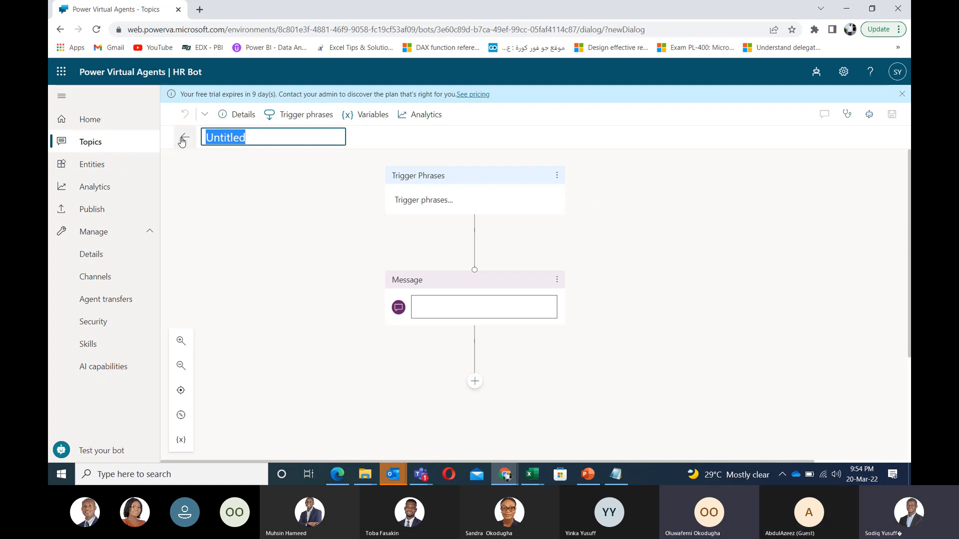
click(556, 176)
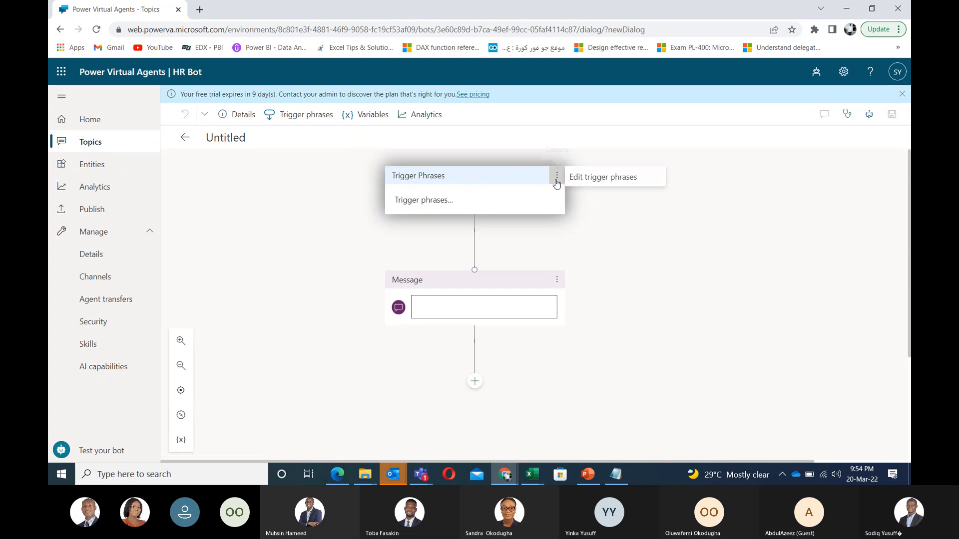
click(721, 215)
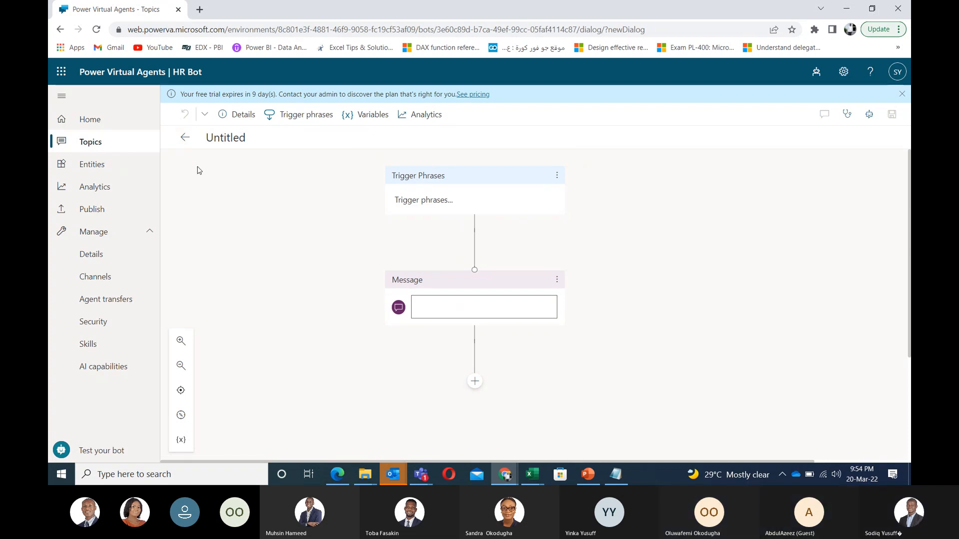
click(89, 145)
scroll(375, 215, down, 2)
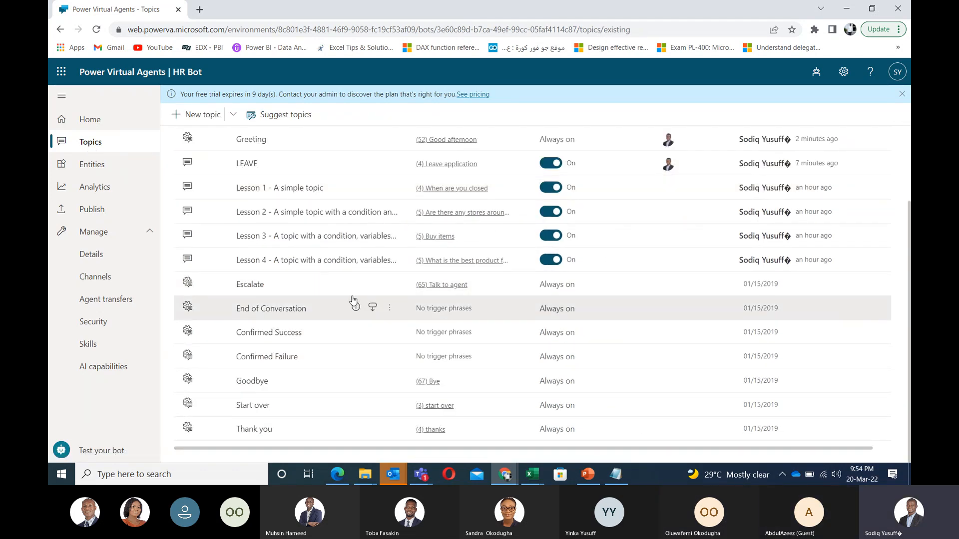
scroll(353, 299, up, 2)
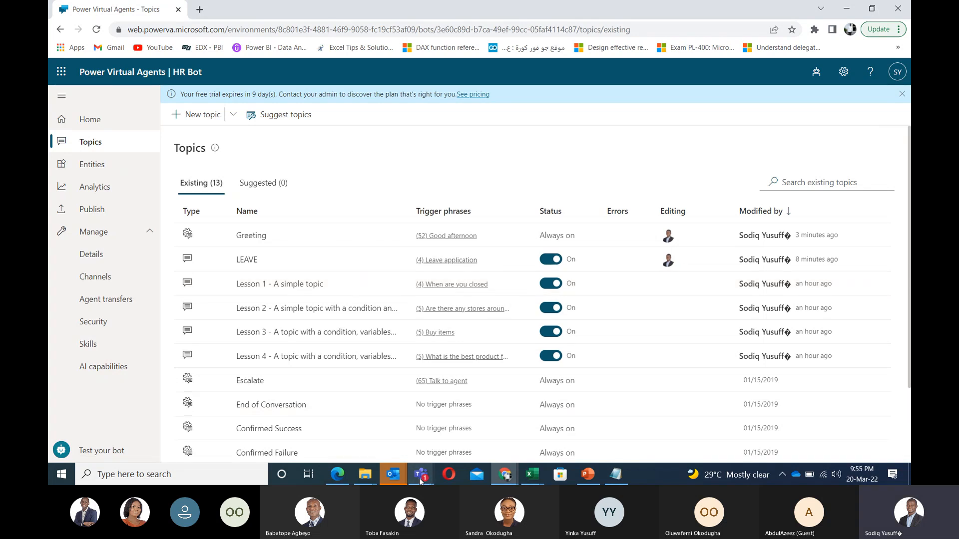
Step: Switch to the Microsoft Teams meeting window to check the participants, then minimize it
mouse_move(420, 480)
click(453, 402)
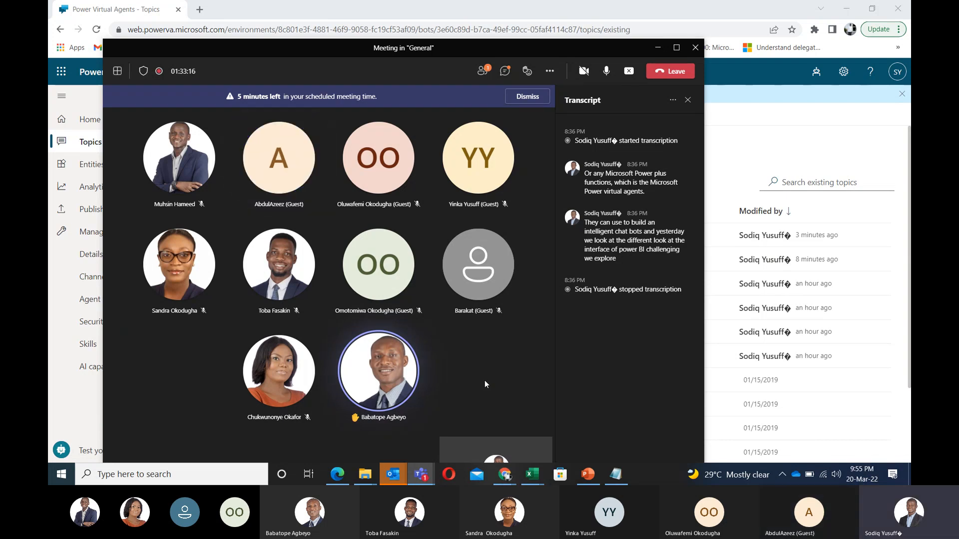
click(657, 48)
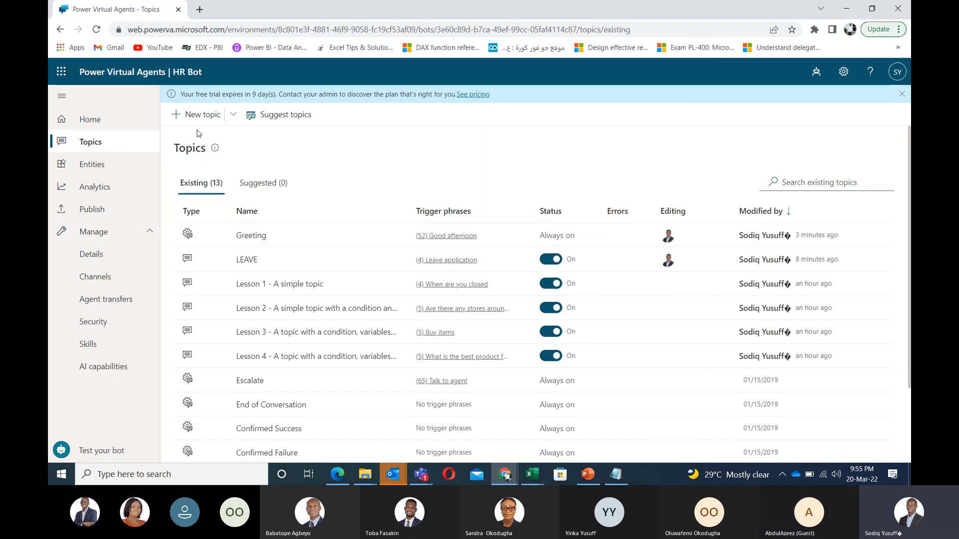
Step: Examine the trigger phrases editor of another blank topic, then close it and return to the topic list without adding phrases
click(197, 114)
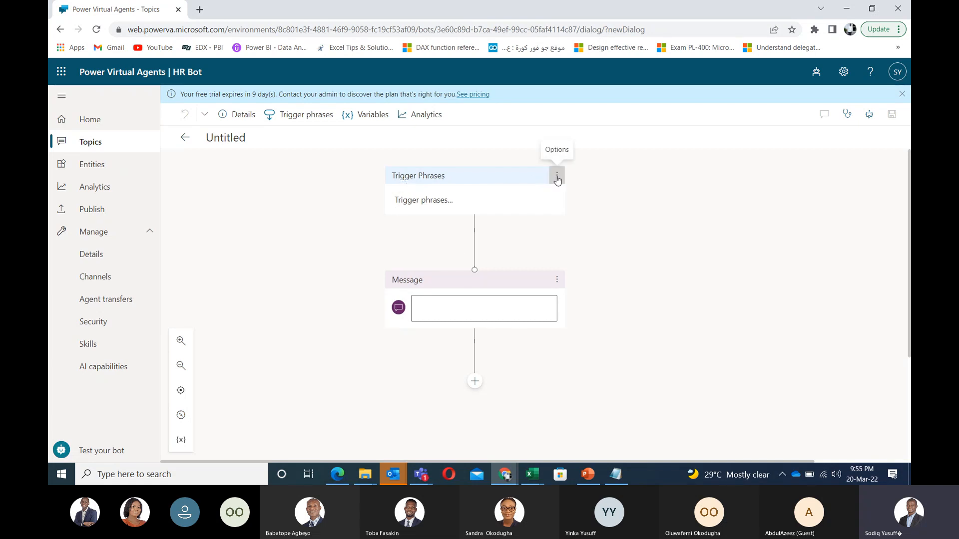
click(557, 178)
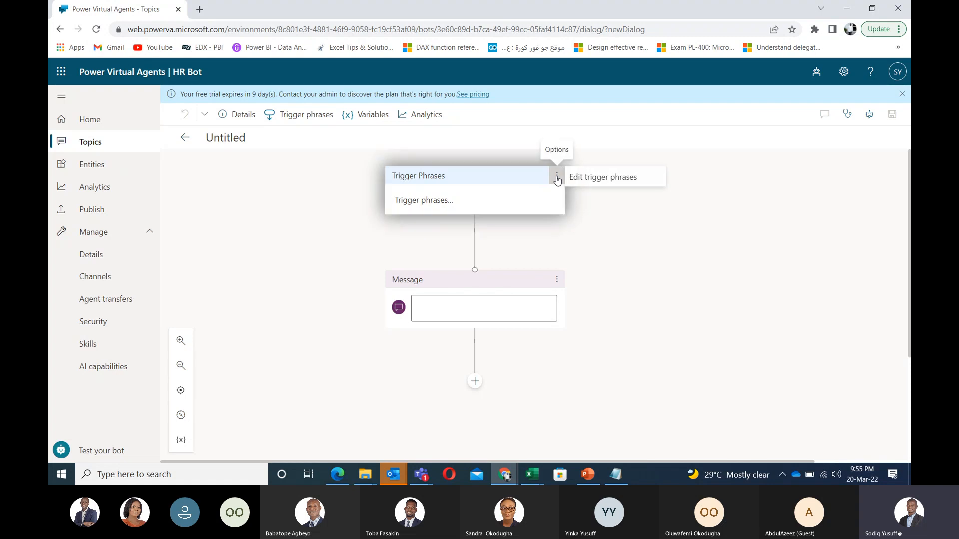
click(586, 177)
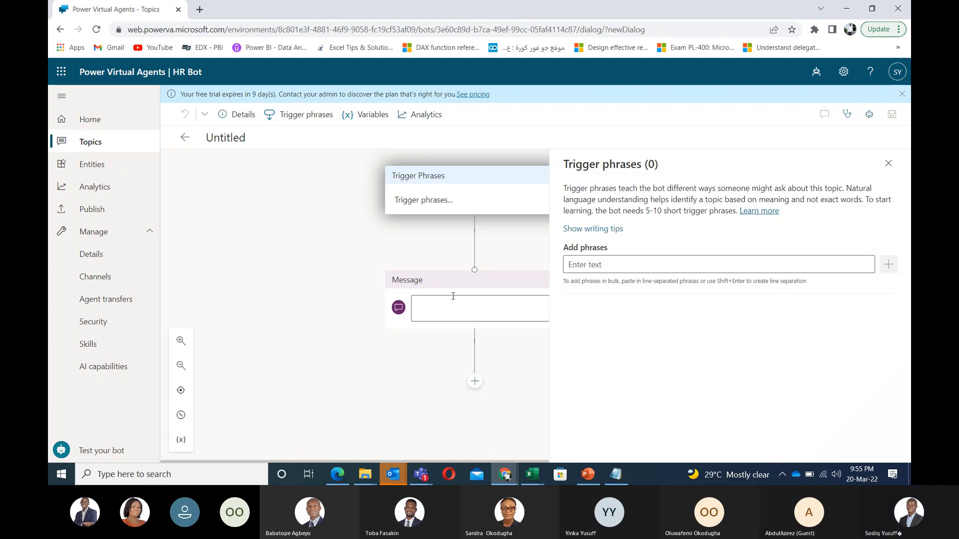
click(616, 265)
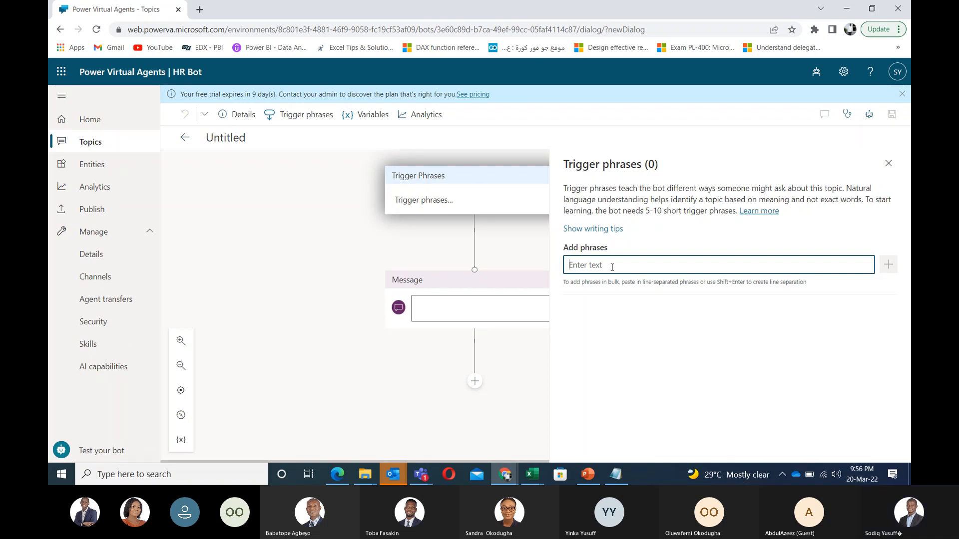
click(889, 165)
click(183, 139)
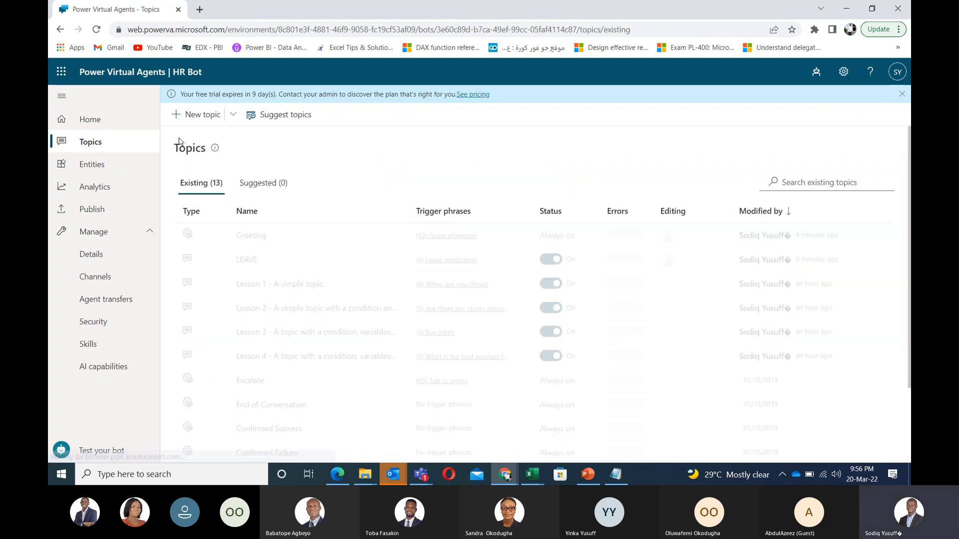
Step: Open the LEAVE topic and examine its question node, including the node's available actions and the leave type options
click(247, 260)
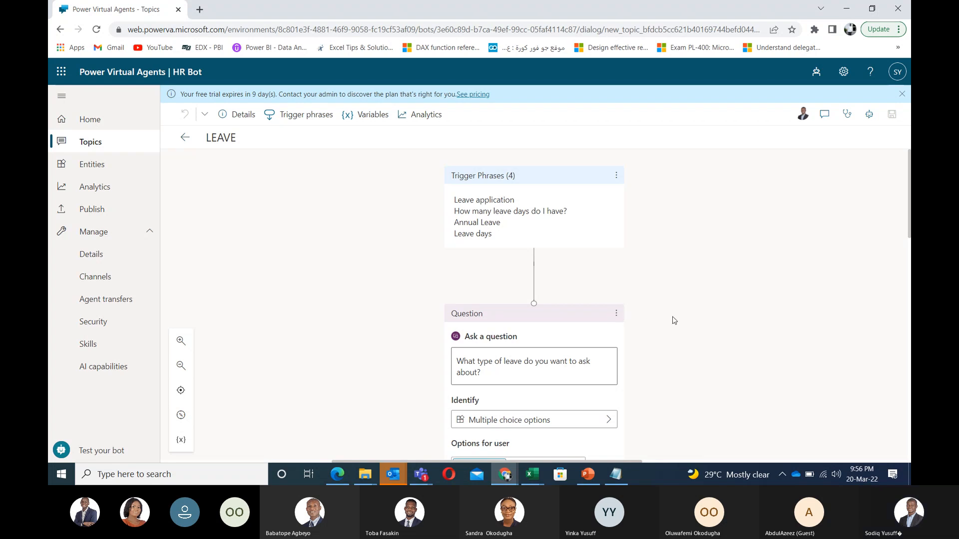
click(616, 315)
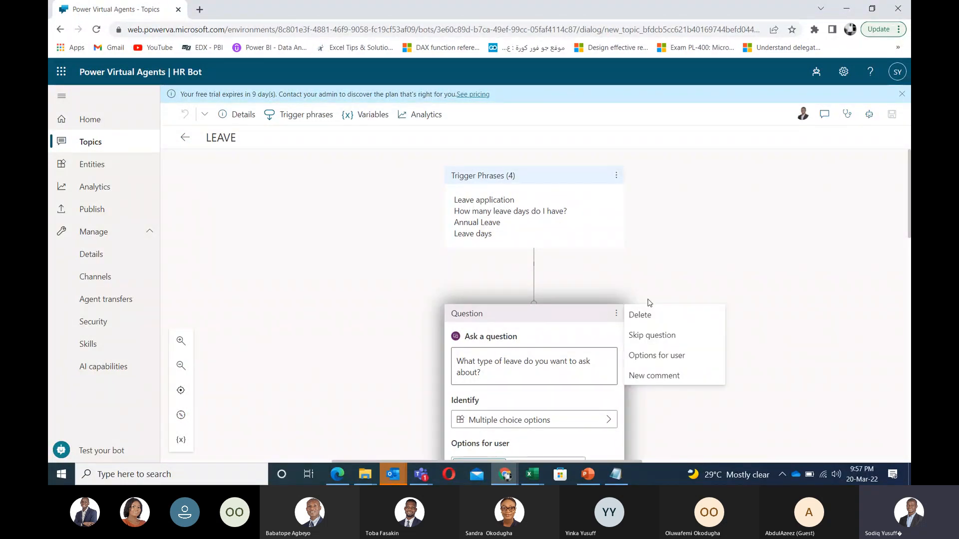
click(564, 288)
mouse_move(533, 304)
mouse_down()
mouse_move(589, 286)
mouse_move(534, 306)
mouse_up()
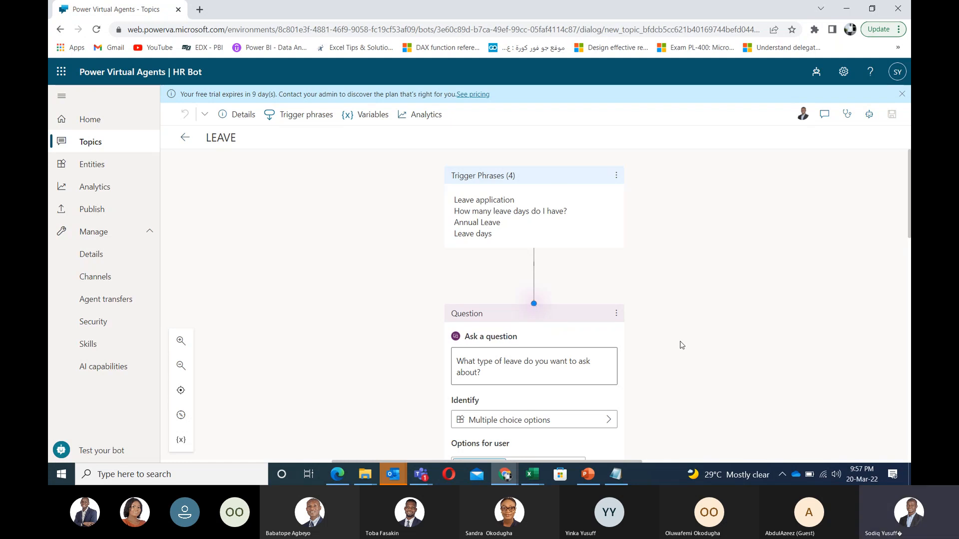
scroll(676, 353, down, 1)
scroll(677, 352, down, 3)
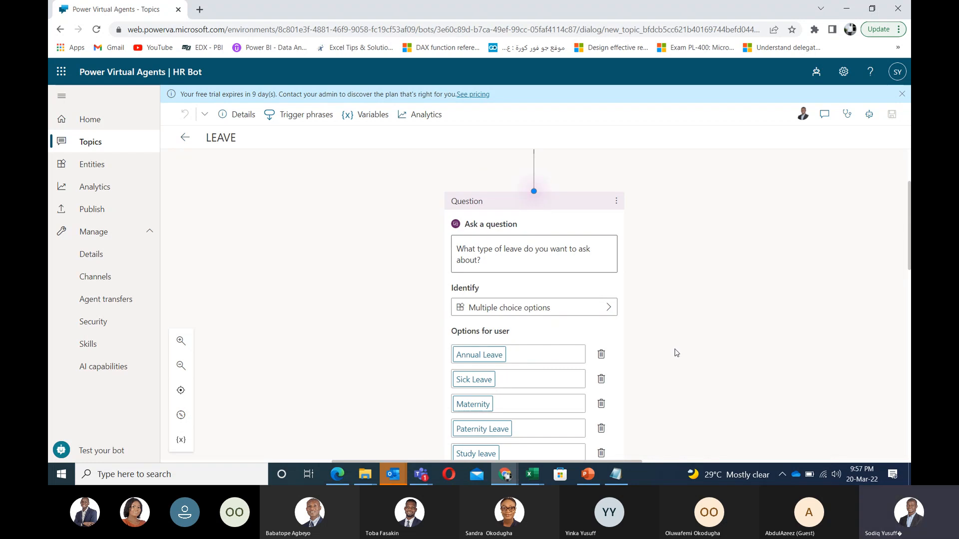
scroll(682, 330, down, 2)
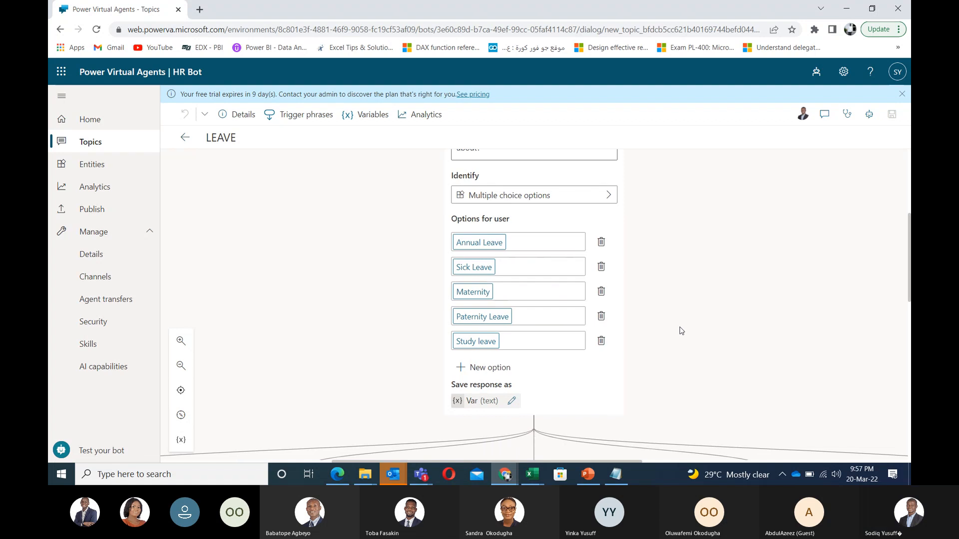
scroll(682, 330, down, 1)
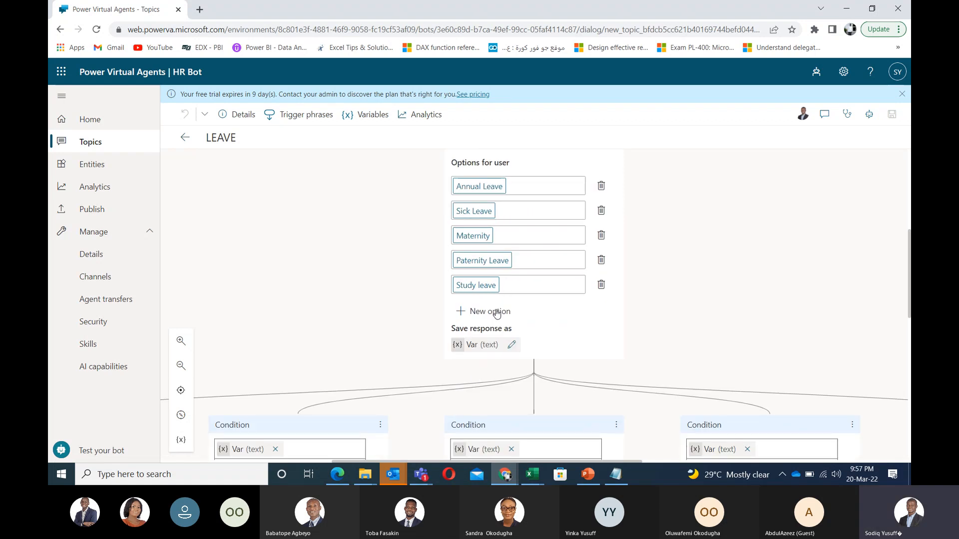
Step: Compare the LEAVE question's answer options with the Annual Leave, Sick Leave, Maternity and Paternity Leave condition branches
drag(285, 336, 506, 270)
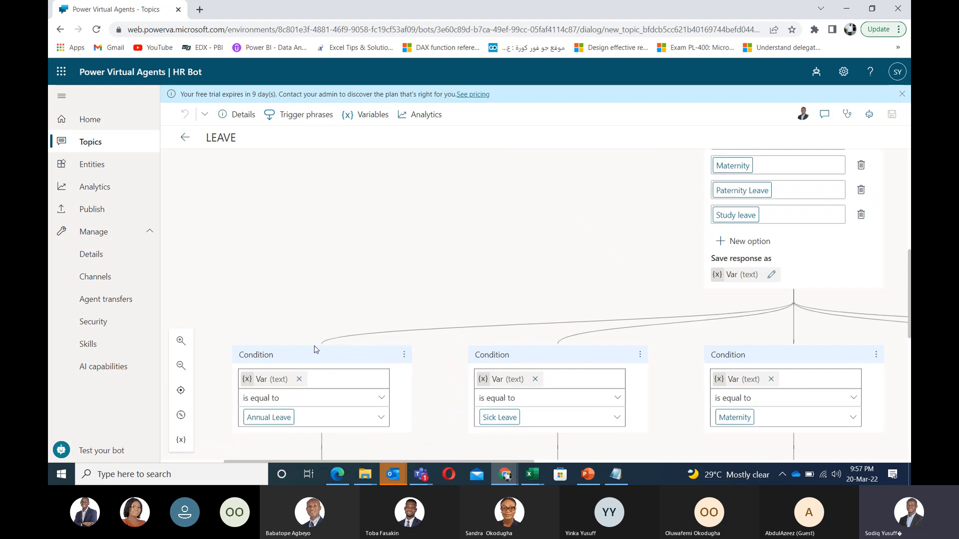
scroll(424, 270, down, 1)
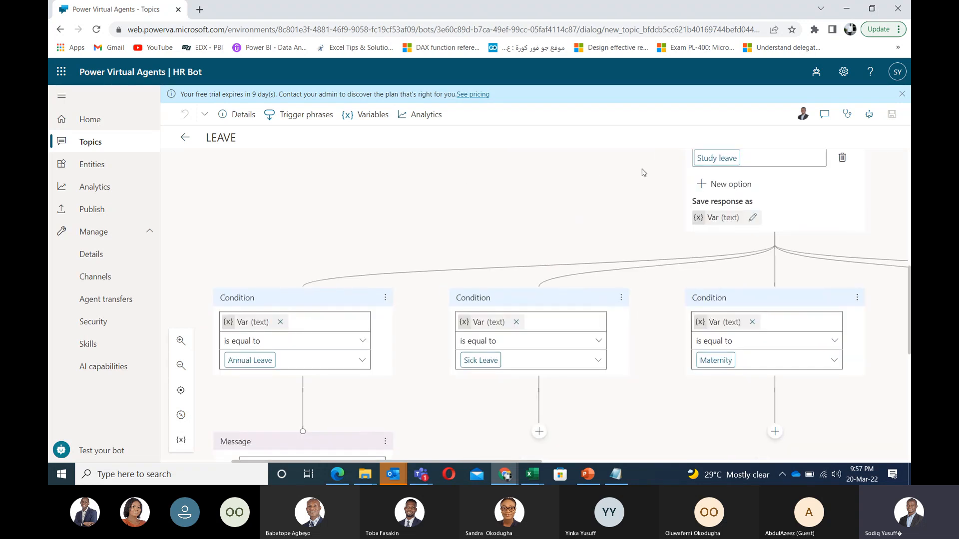
scroll(605, 232, up, 3)
scroll(606, 233, down, 3)
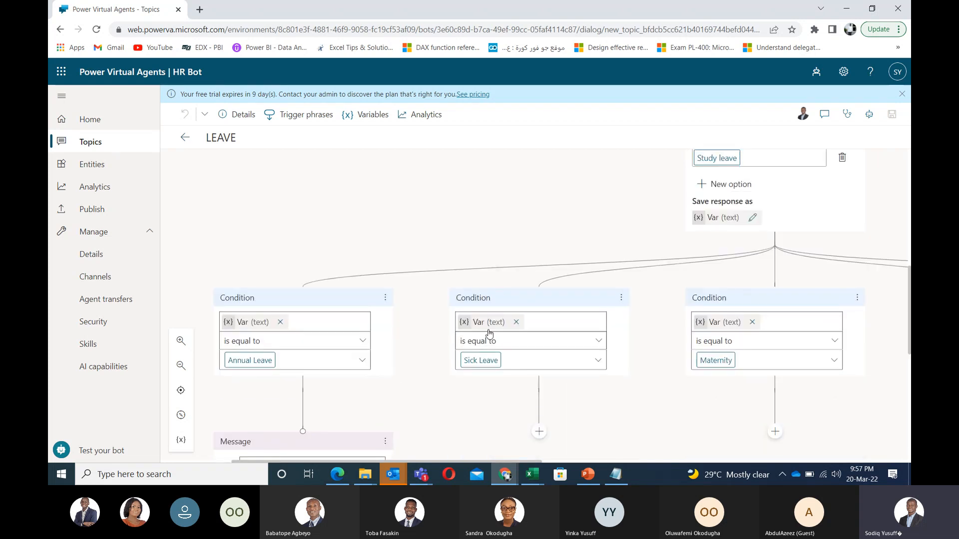
drag(622, 407, 423, 480)
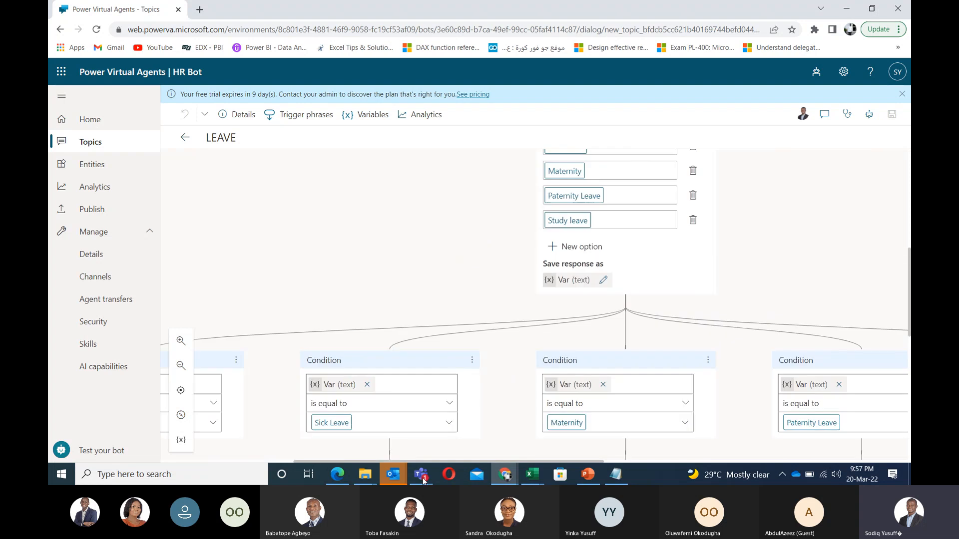
drag(769, 231, 691, 326)
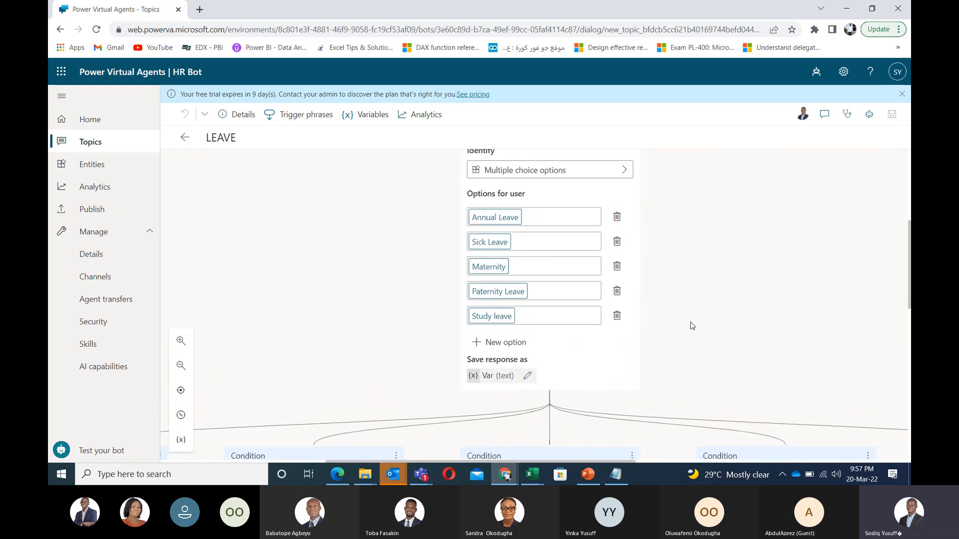
drag(736, 271, 737, 271)
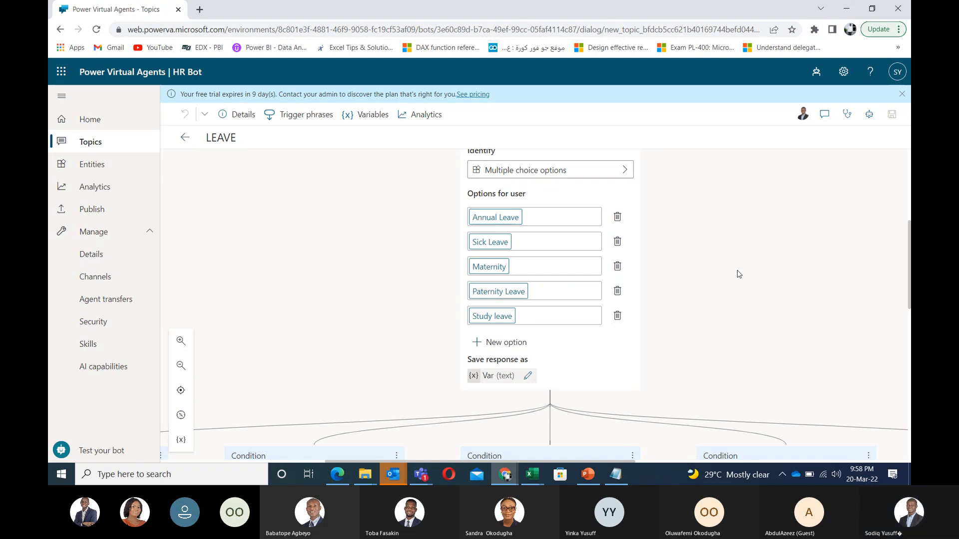
Step: Examine the Annual Leave condition branch and the message below it, alongside the Sick Leave branch
drag(298, 316, 425, 231)
drag(323, 262, 483, 241)
drag(291, 291, 317, 223)
drag(596, 412, 563, 286)
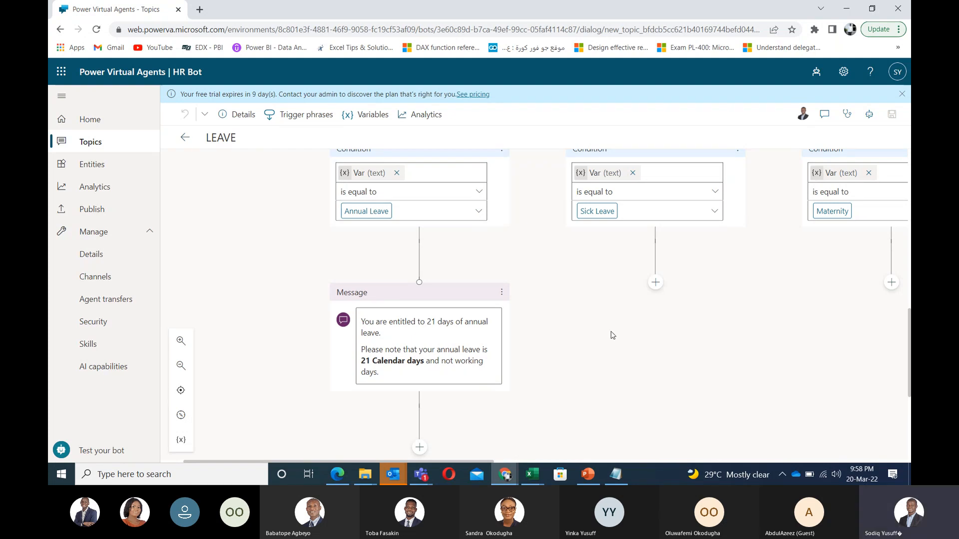
scroll(612, 335, up, 2)
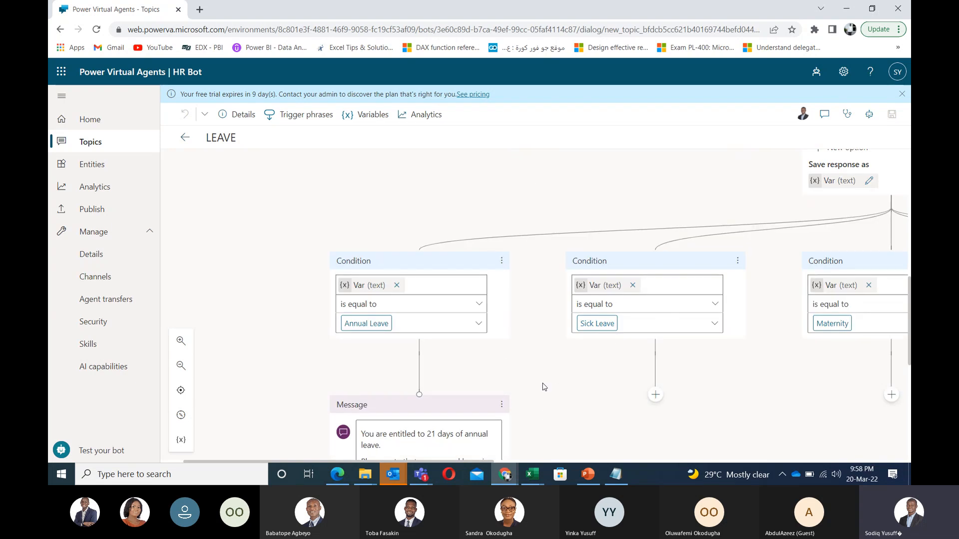
scroll(543, 387, down, 1)
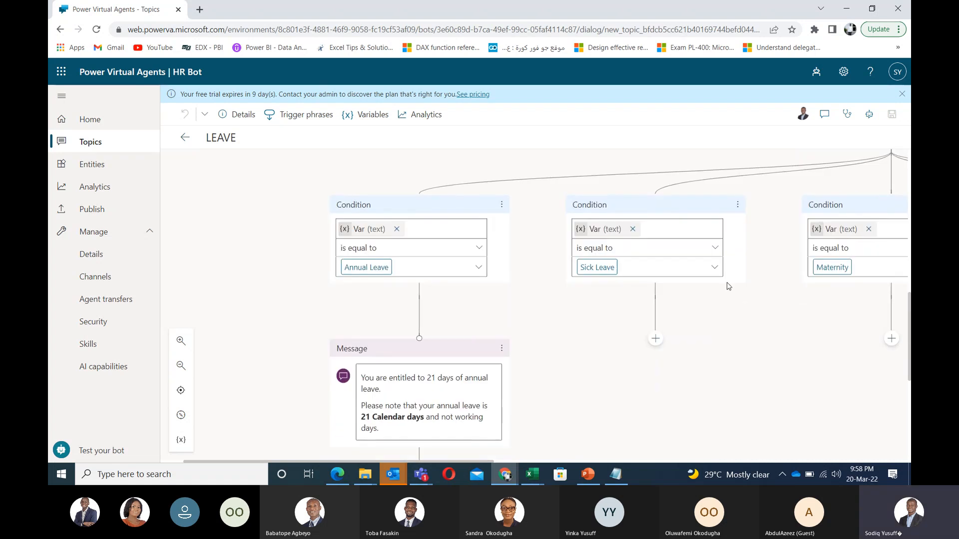
Step: Trace the LEAVE flow again from the saved response variable to its condition branches, ending at the Sick Leave branch's open end
drag(769, 278, 418, 457)
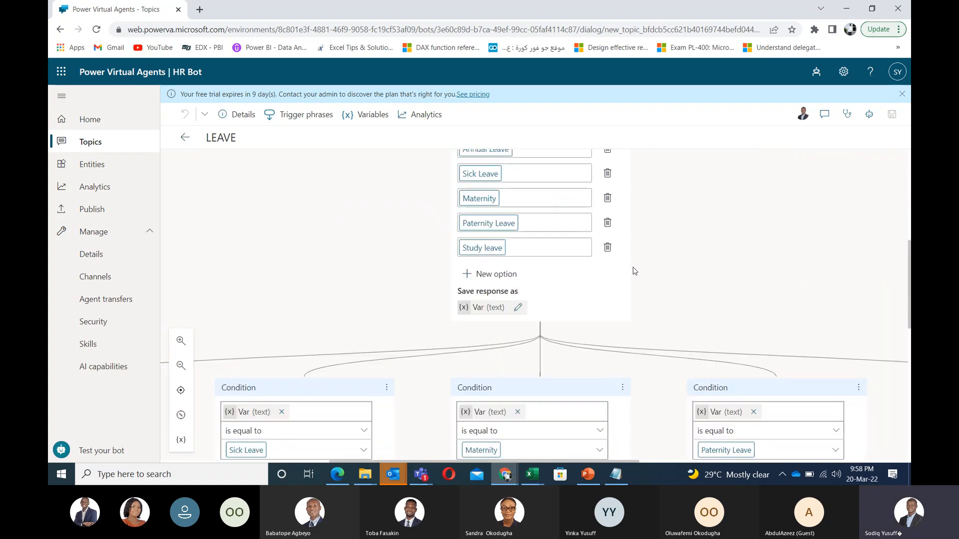
drag(695, 252, 613, 301)
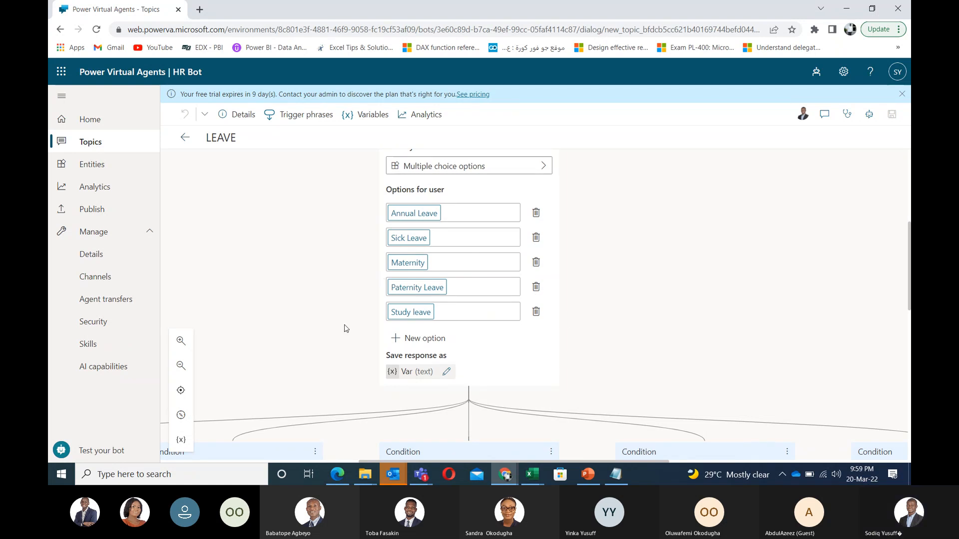
drag(306, 335, 548, 243)
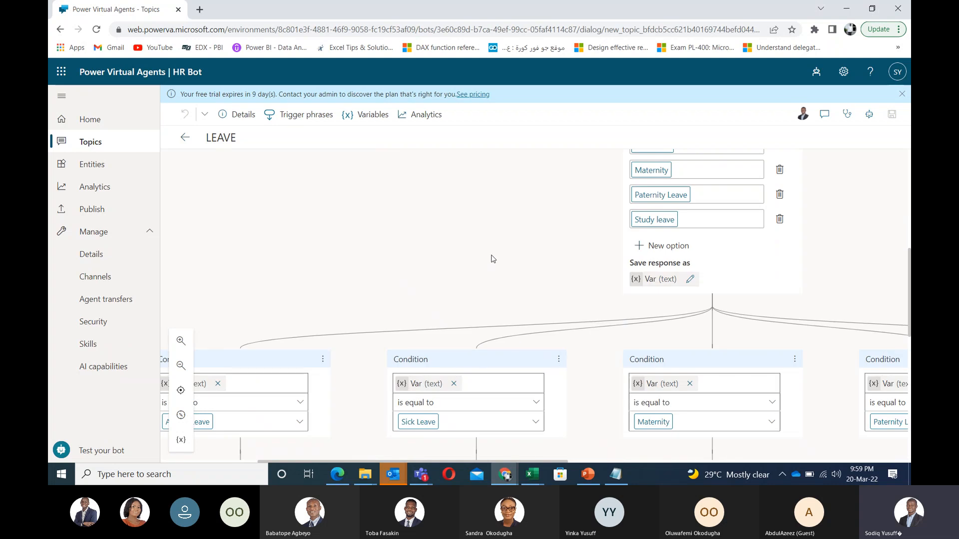
drag(252, 328, 347, 231)
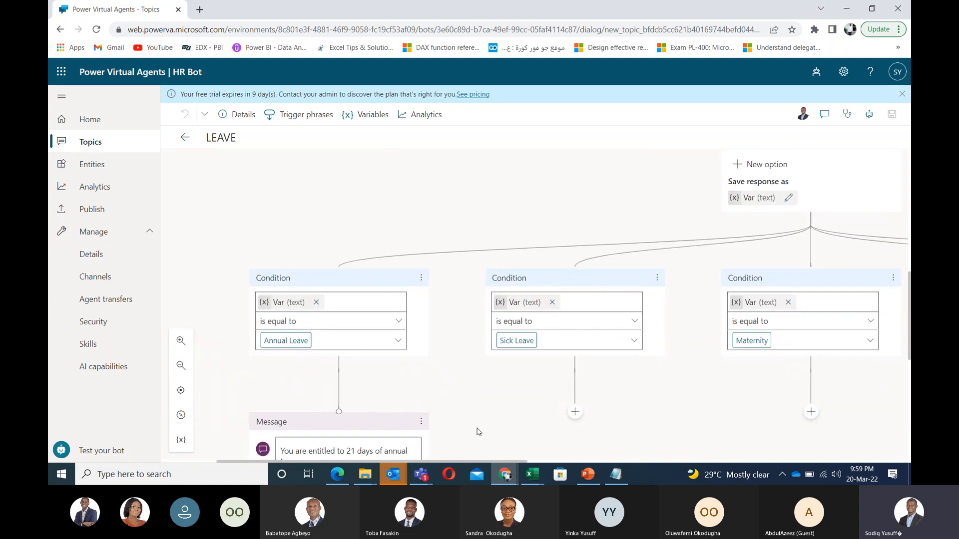
drag(475, 430, 433, 346)
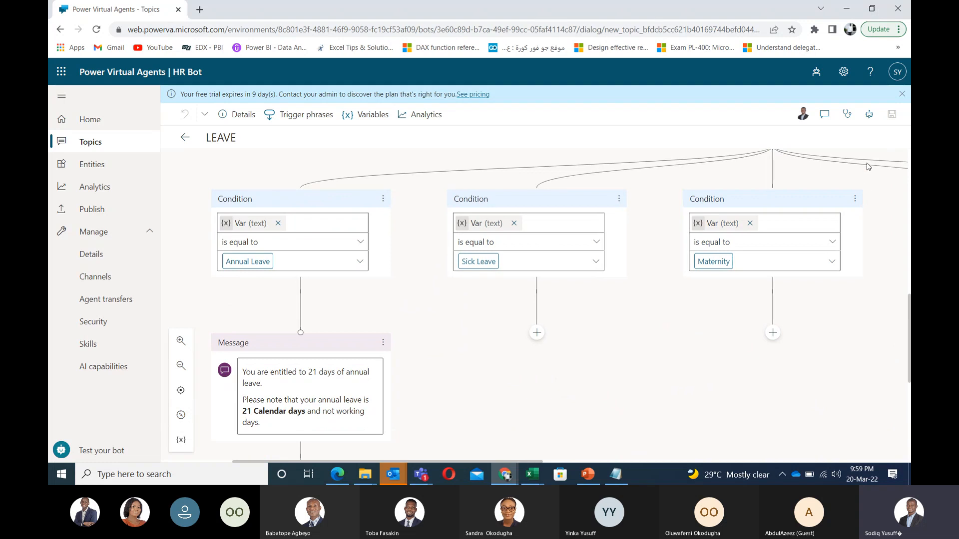
scroll(800, 178, up, 5)
scroll(801, 179, down, 4)
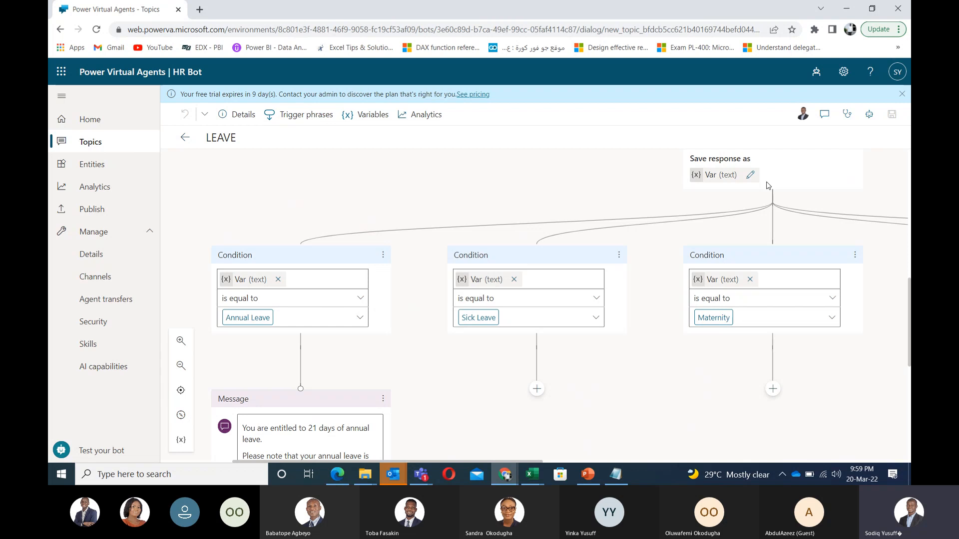
drag(577, 426, 578, 363)
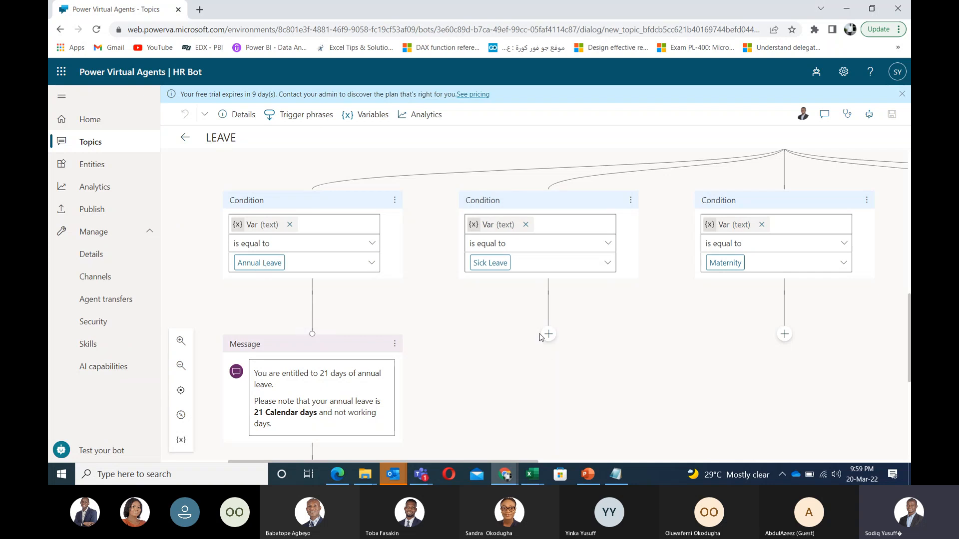
click(312, 335)
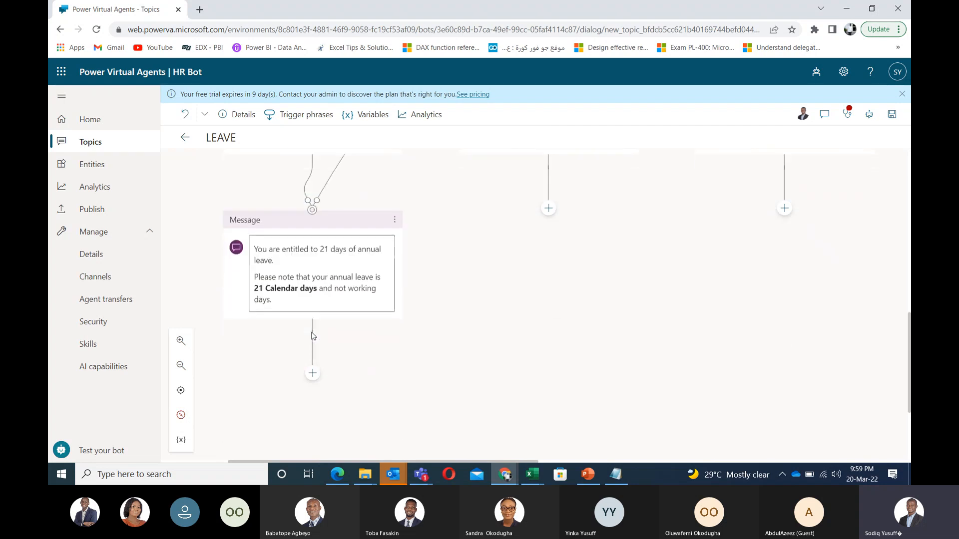
scroll(313, 335, up, 3)
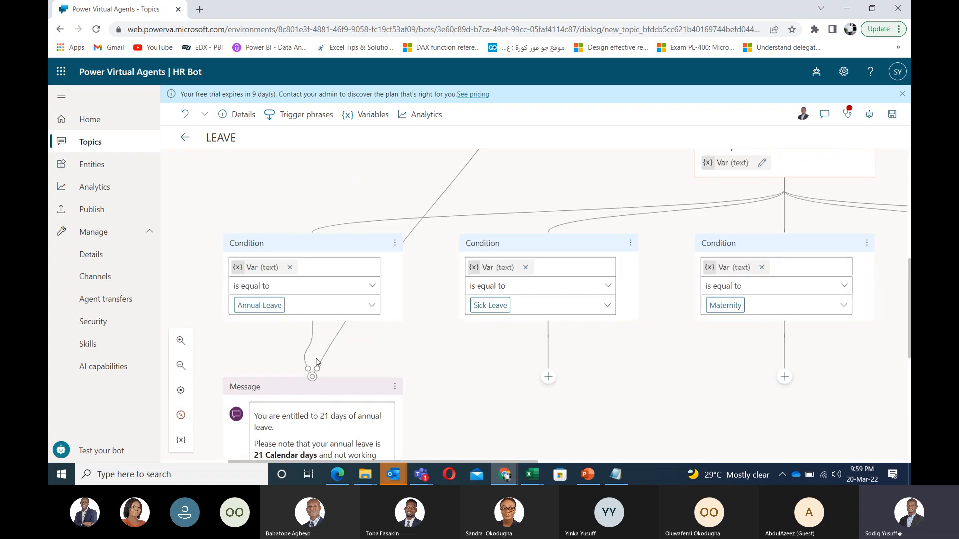
click(317, 369)
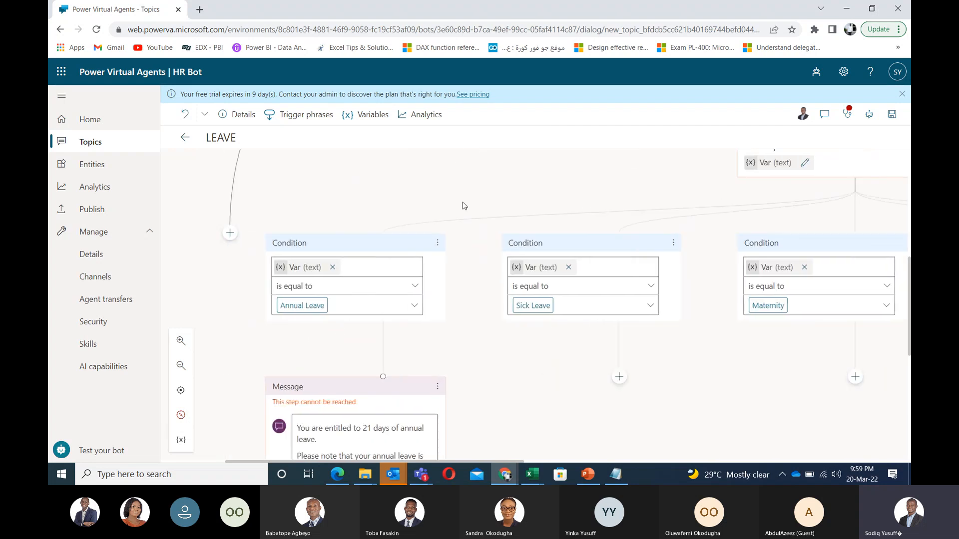
scroll(239, 235, up, 6)
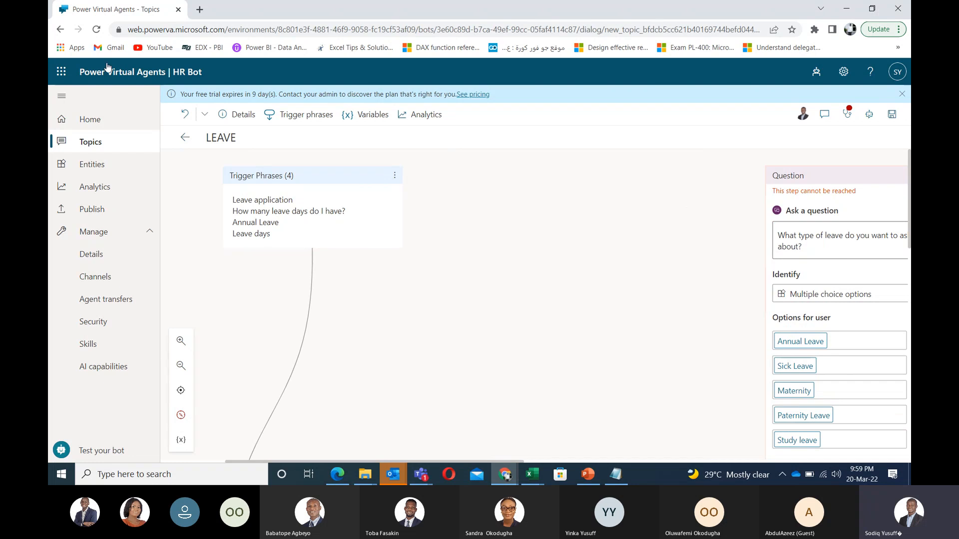
click(96, 30)
click(530, 92)
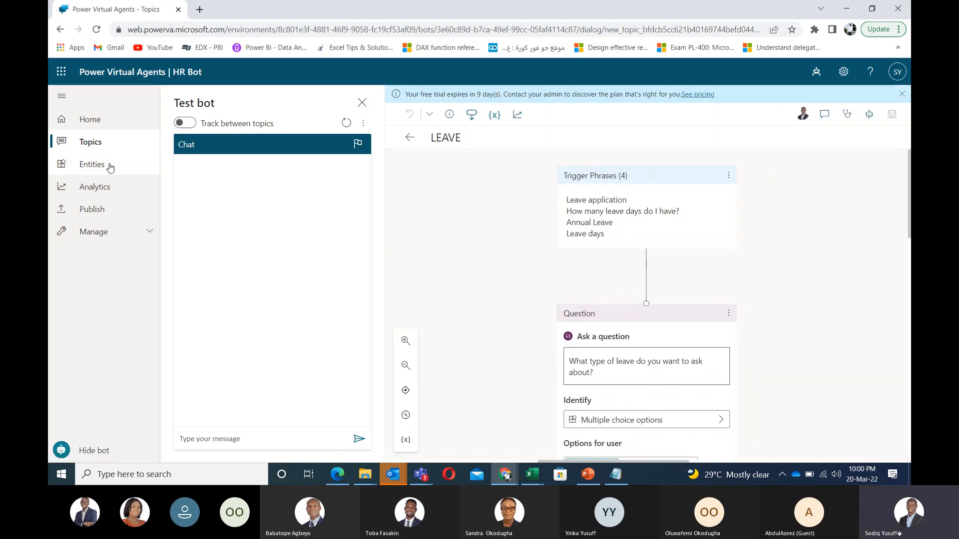
Step: Examine the LEAVE topic's leave type options, condition branches and Annual Leave message, with the test chat open
scroll(489, 286, down, 3)
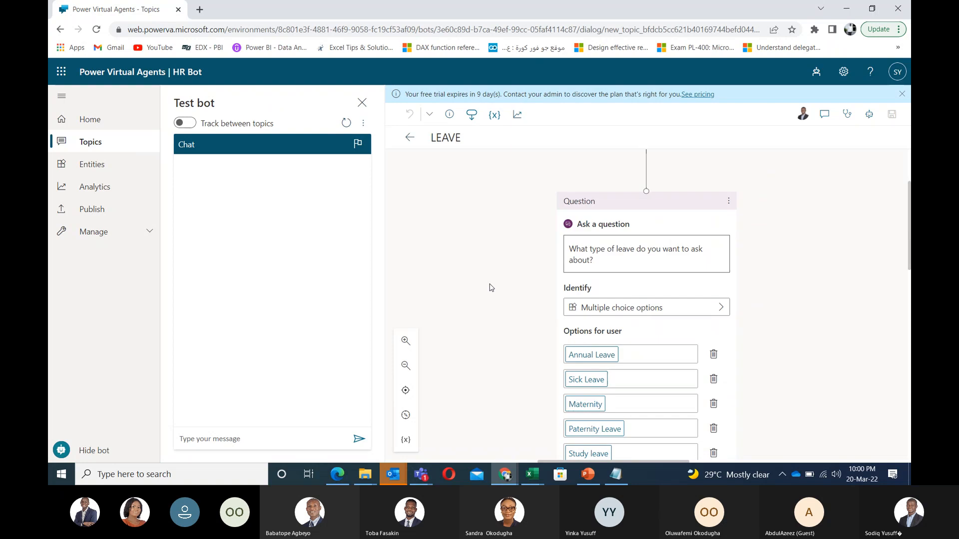
scroll(489, 287, down, 5)
click(95, 451)
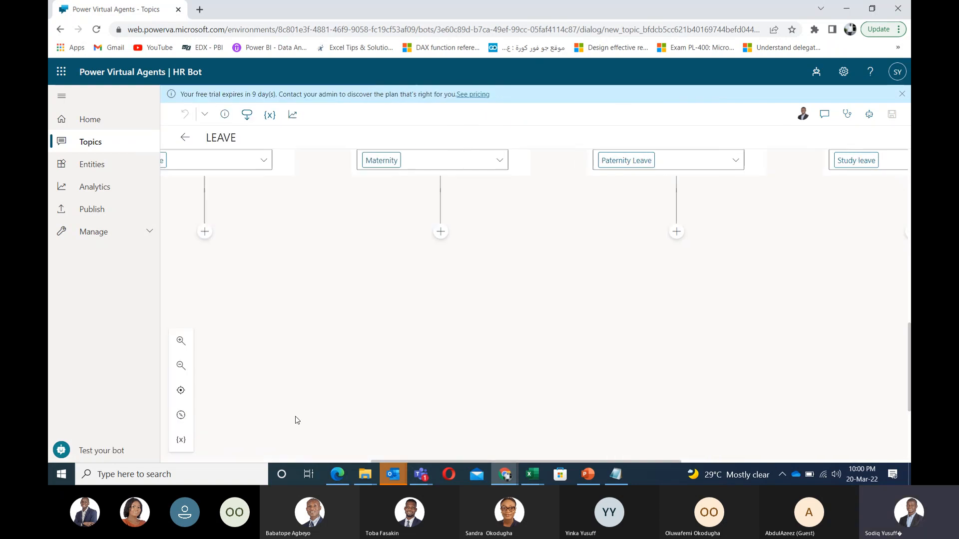
drag(372, 362, 786, 368)
drag(589, 405, 552, 331)
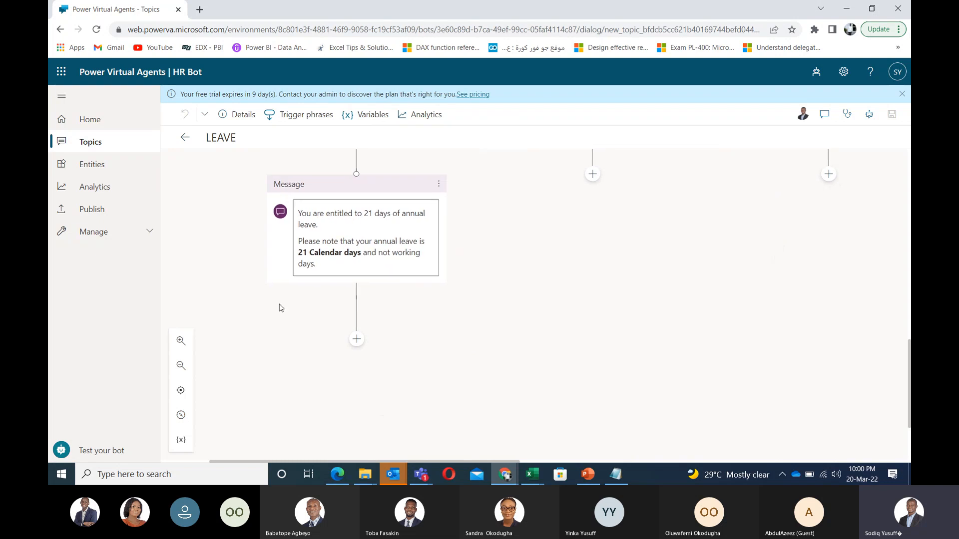
click(105, 452)
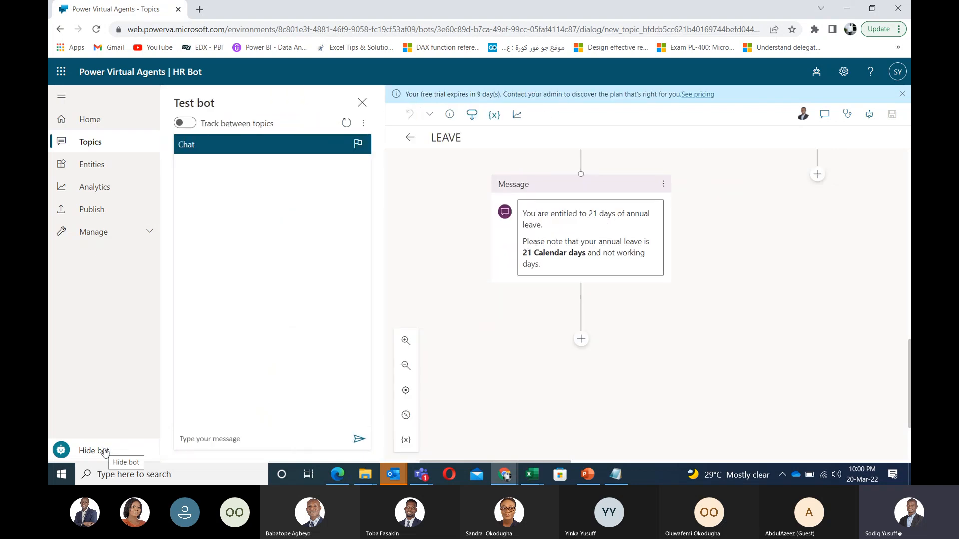
drag(709, 205, 591, 435)
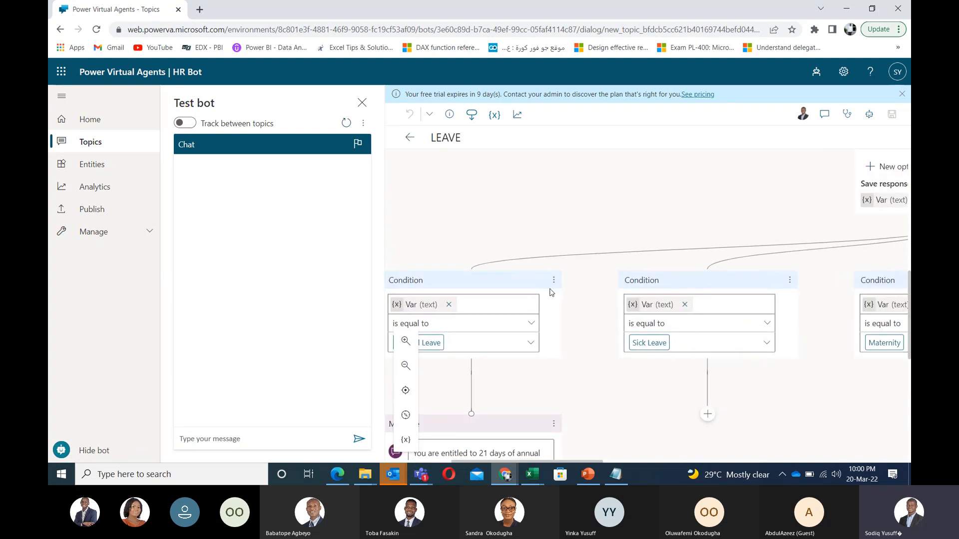
Step: Open the Greeting topic and trace its flow down to the Leave condition and its redirect to the LEAVE topic
click(94, 144)
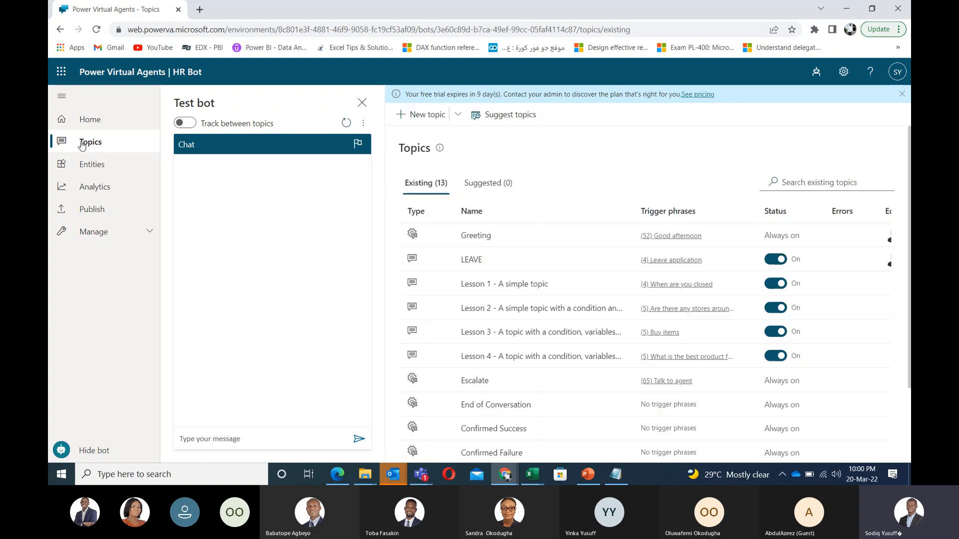
click(471, 236)
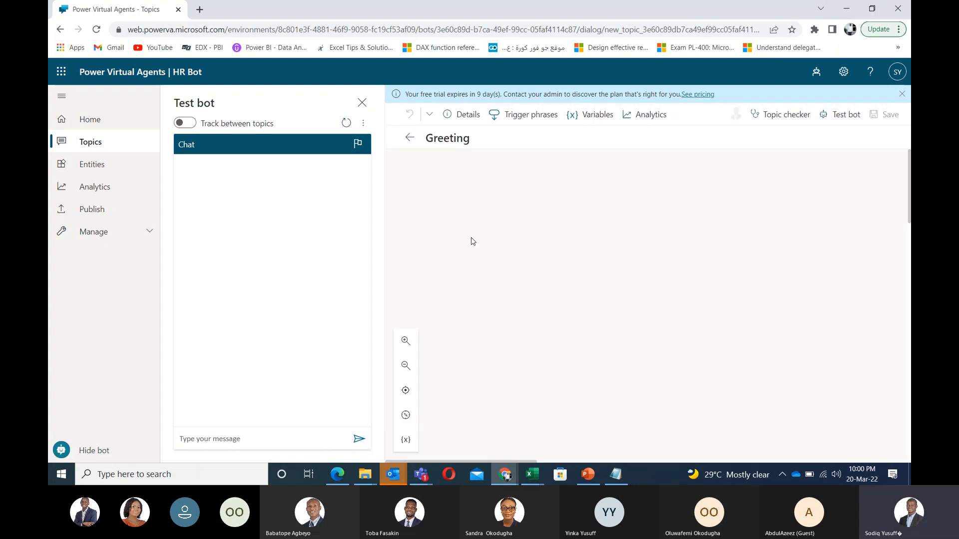
scroll(488, 267, down, 2)
scroll(488, 267, down, 10)
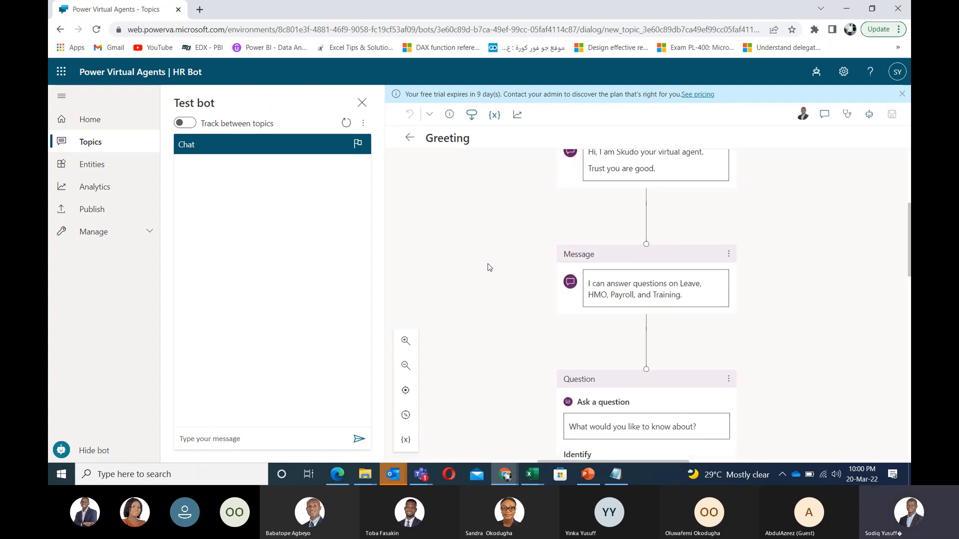
drag(587, 335, 749, 364)
drag(604, 366, 670, 351)
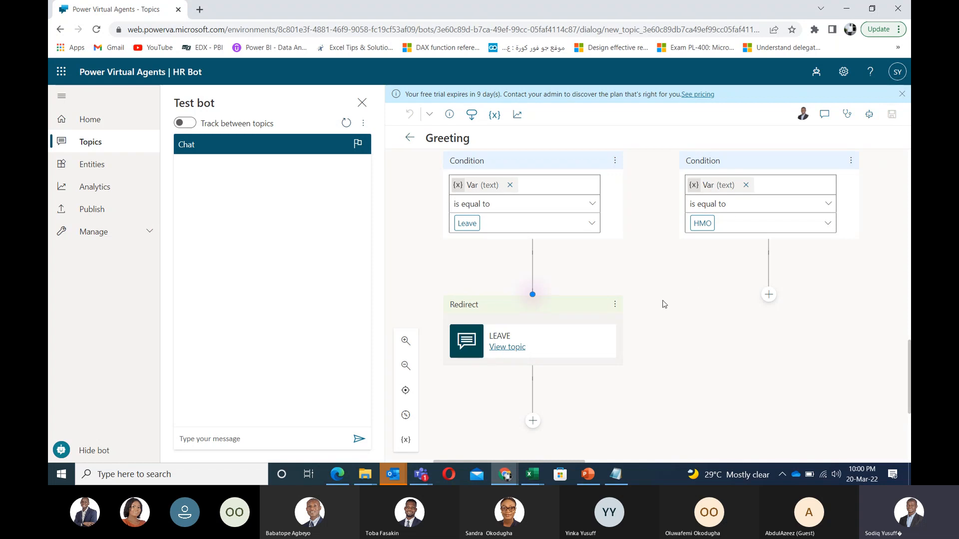
Step: Test the bot by sending "Hello" in the chat, choosing Leave, and selecting Annual Leave as the leave type
click(283, 441)
text(Hello)
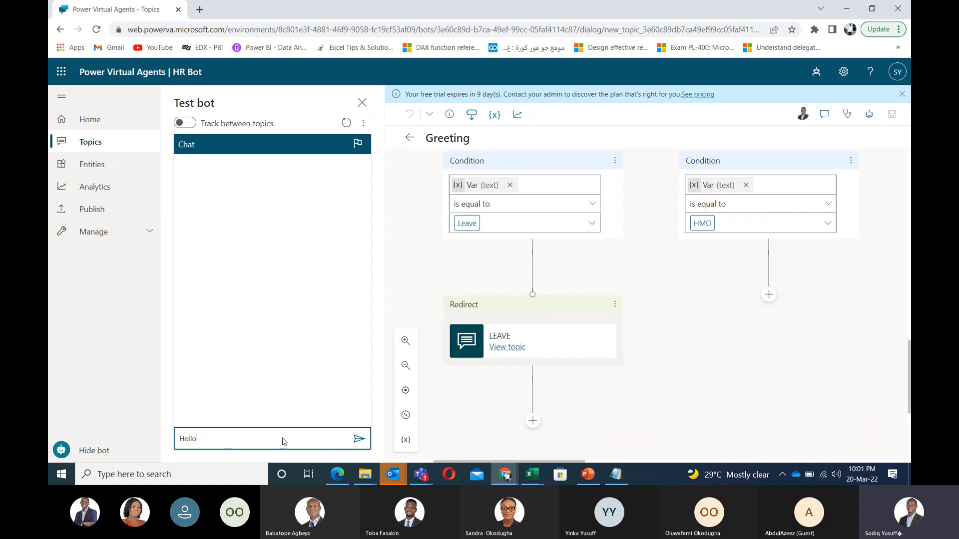
key(Return)
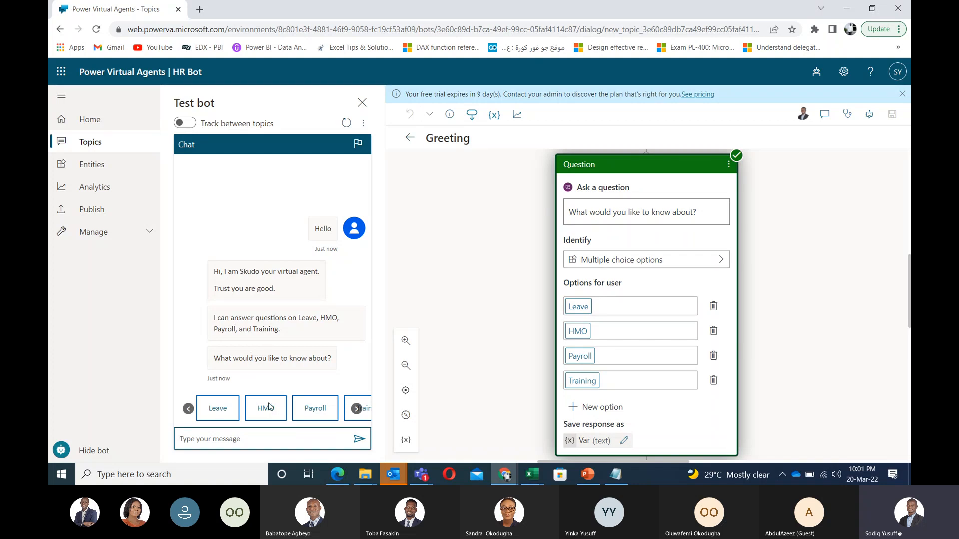
click(218, 410)
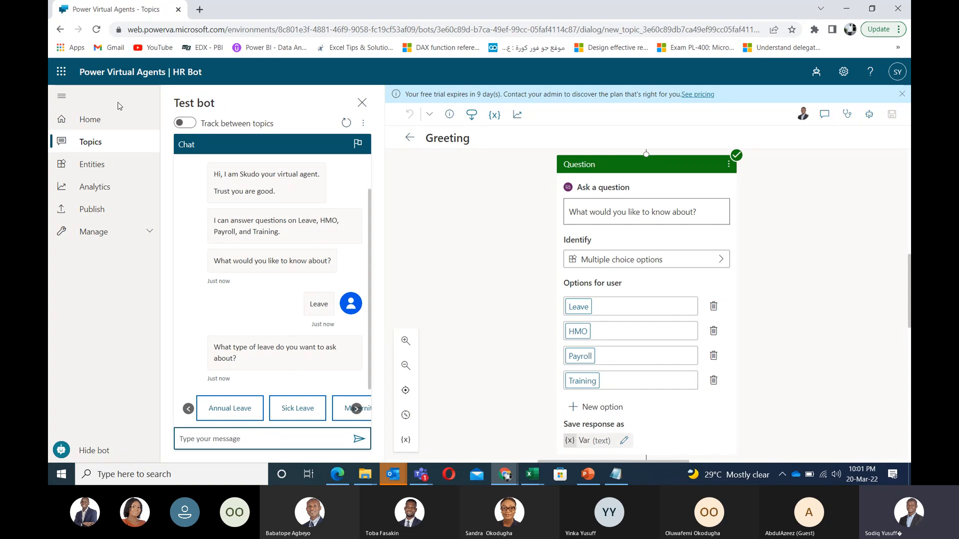
scroll(525, 327, down, 3)
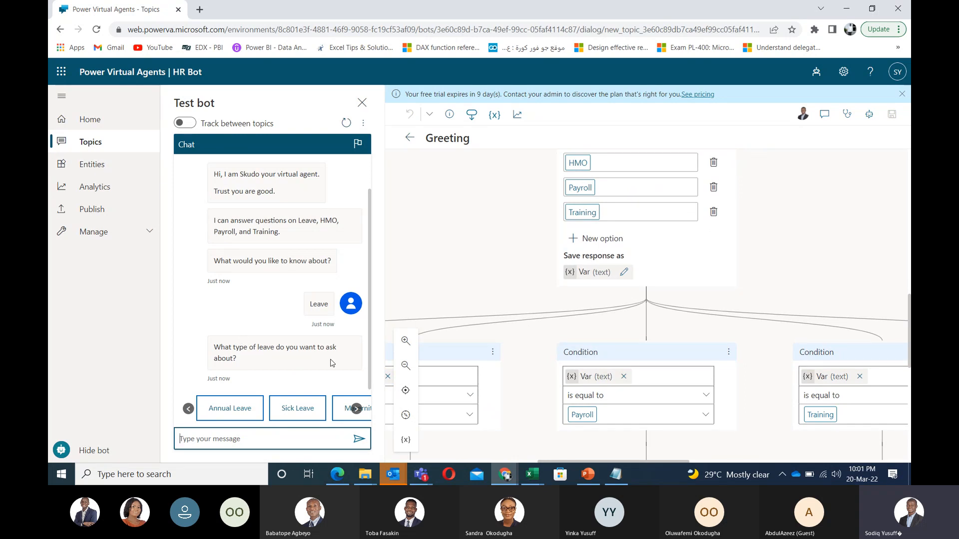
click(371, 354)
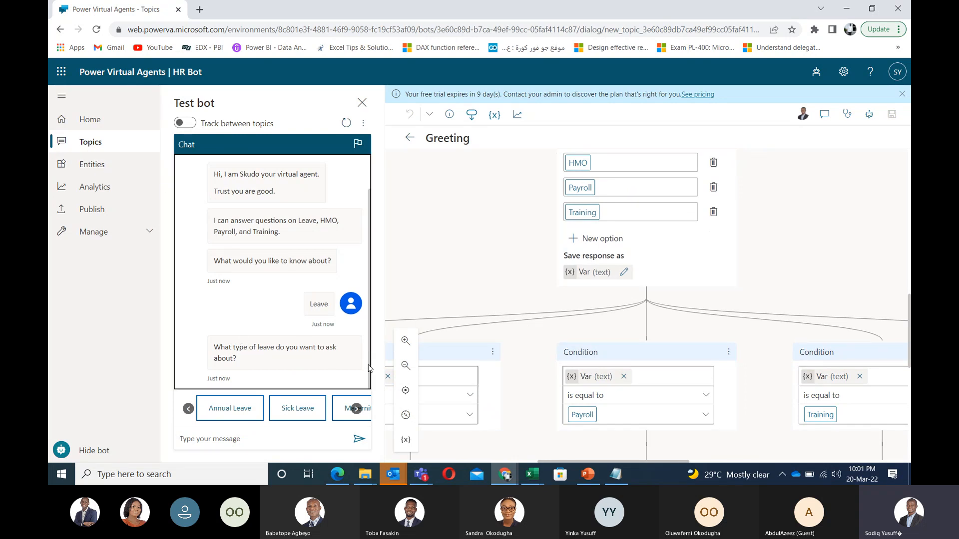
click(220, 413)
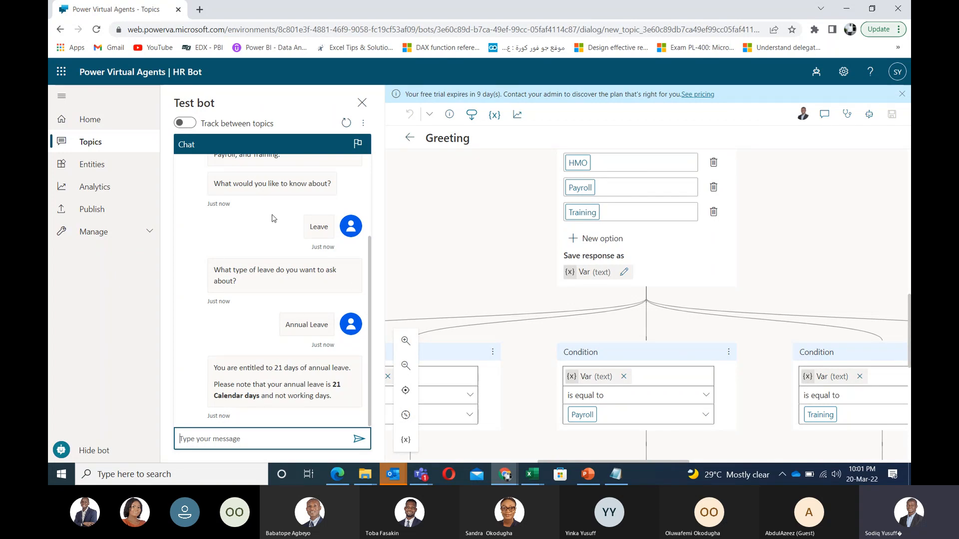
Step: Open the LEAVE topic, hide the test chat and examine the wording of the Annual Leave message
click(110, 150)
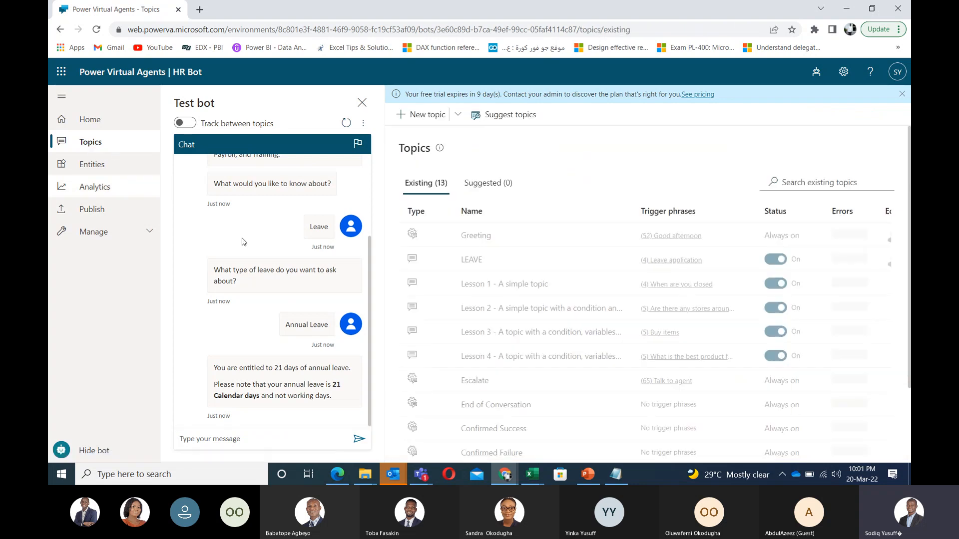
click(472, 260)
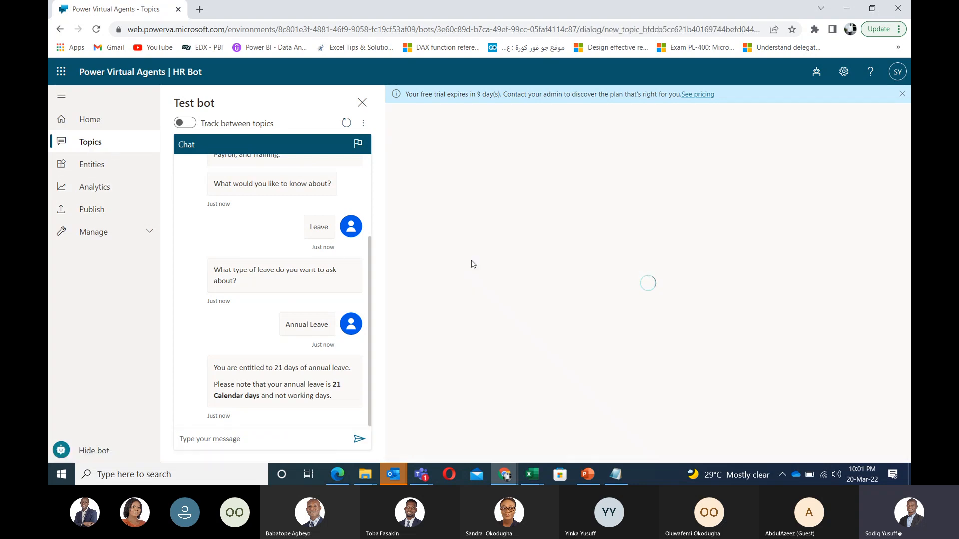
click(362, 102)
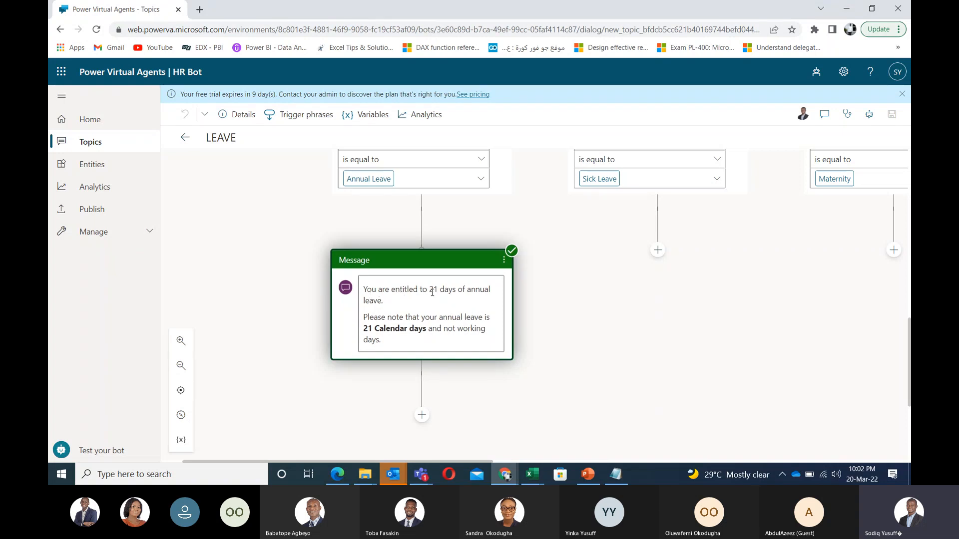
click(467, 289)
double_click(468, 289)
drag(386, 301, 363, 301)
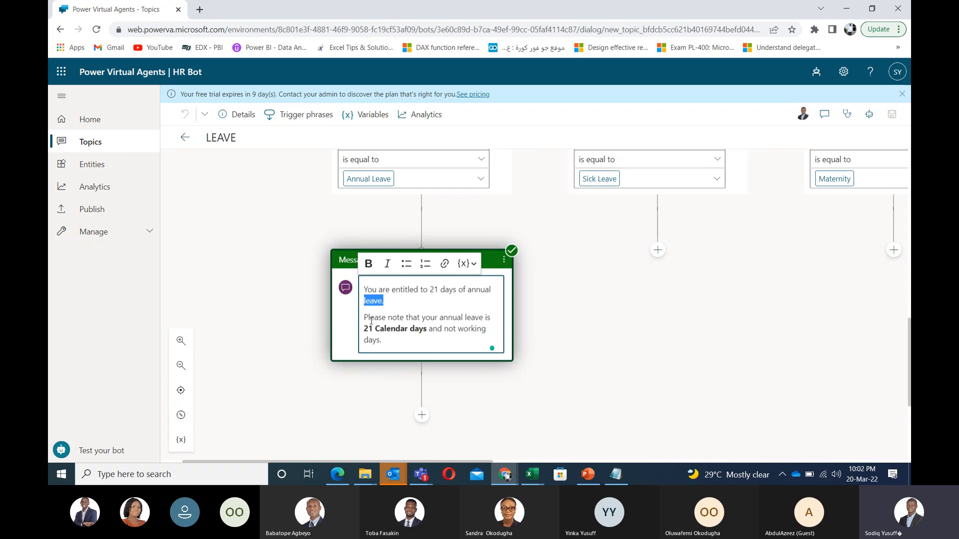
drag(440, 318, 484, 317)
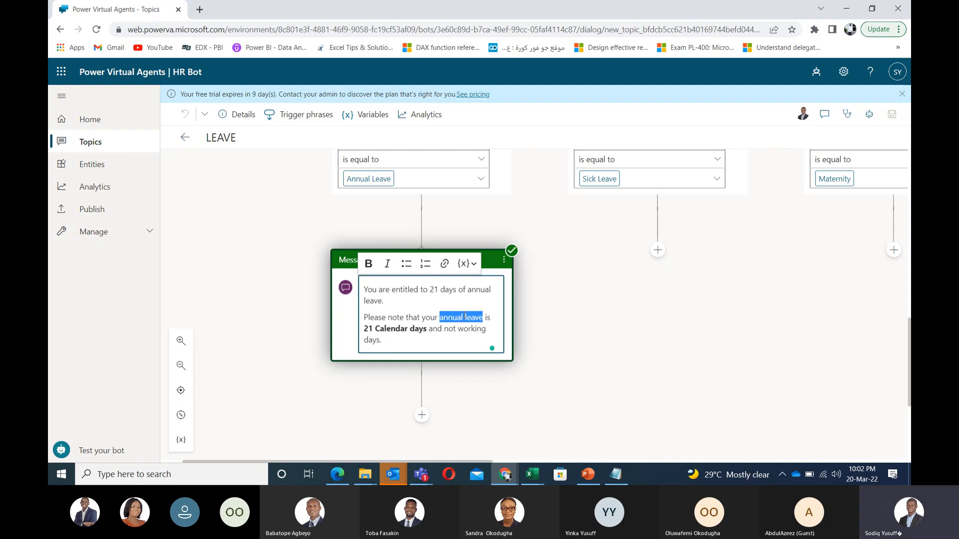
Step: Review how the Annual Leave condition leads to its message, alongside the Sick Leave and Maternity branches
scroll(400, 294, up, 2)
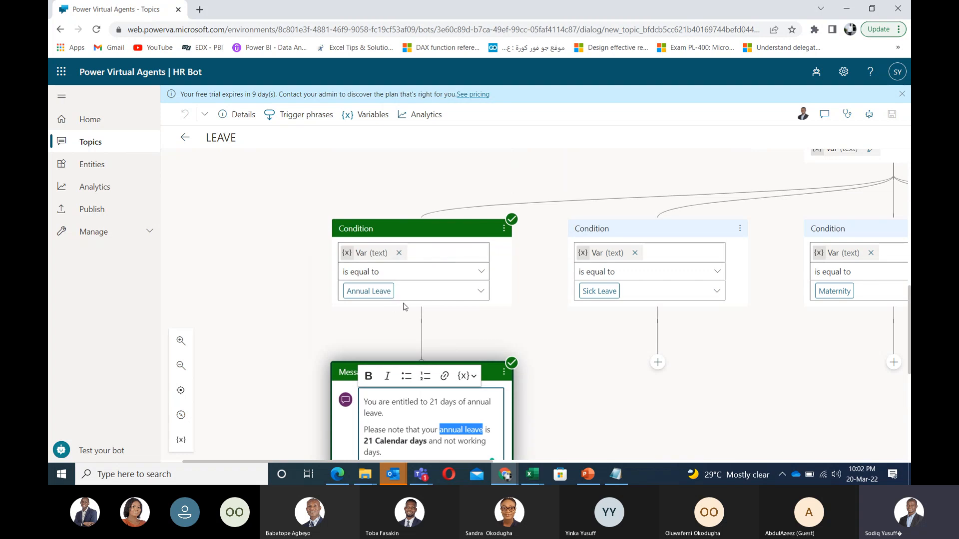
scroll(407, 307, down, 1)
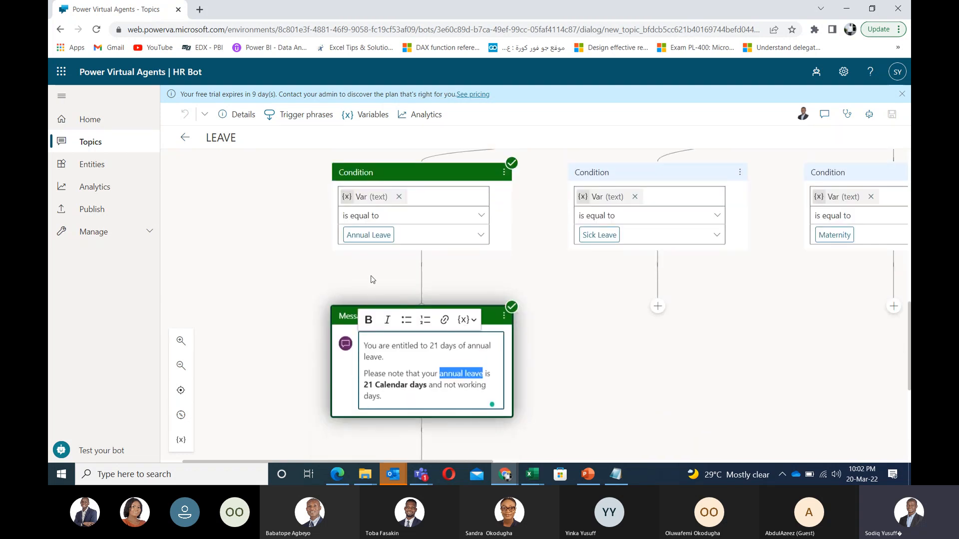
scroll(442, 262, down, 2)
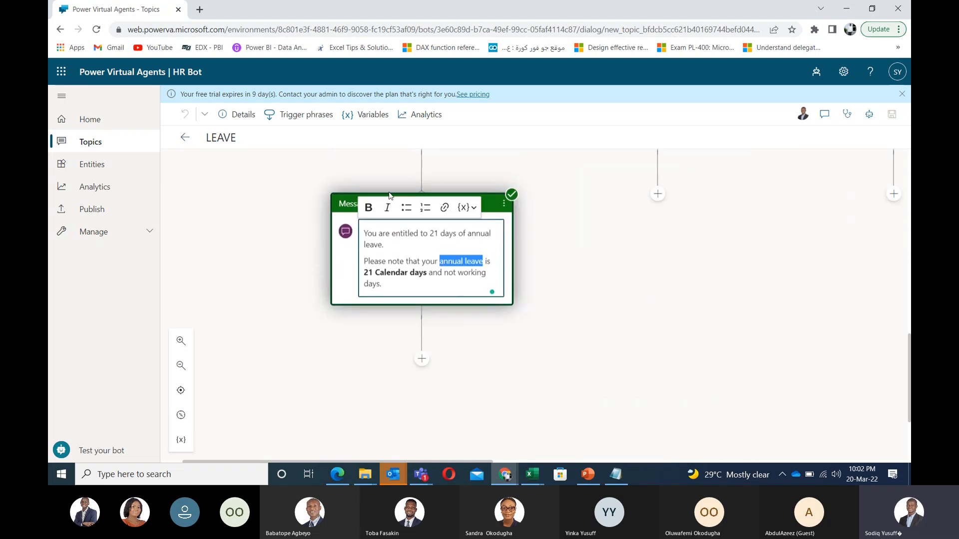
scroll(389, 196, up, 2)
scroll(389, 196, down, 2)
click(599, 250)
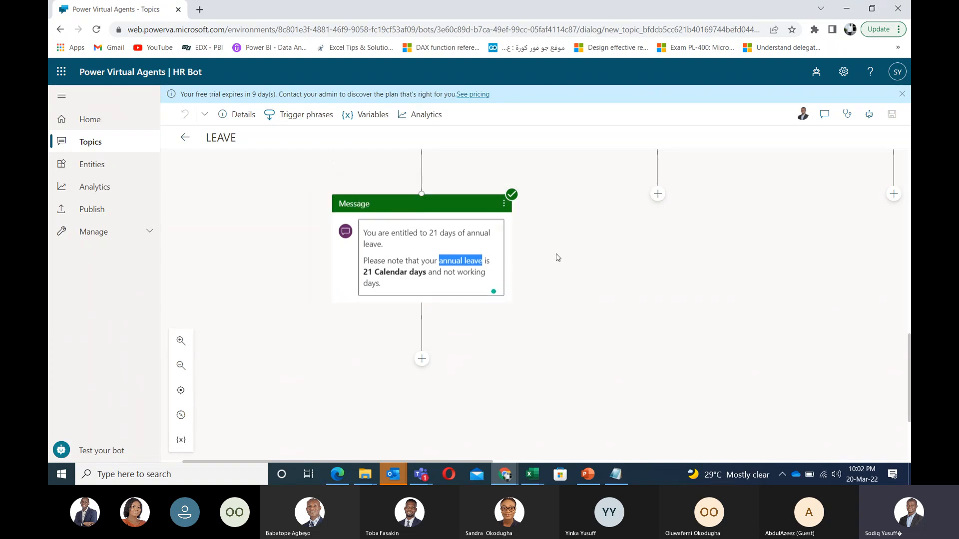
scroll(567, 251, up, 3)
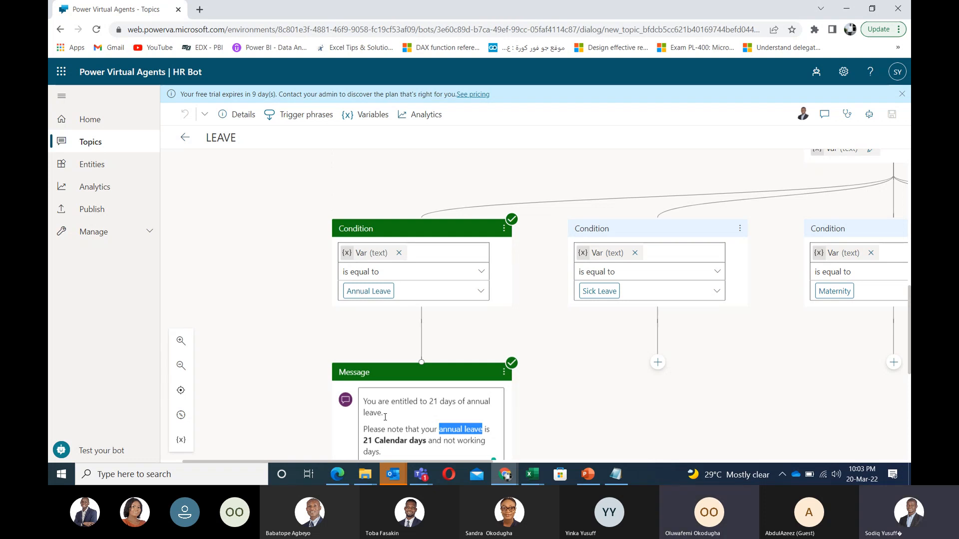
click(287, 404)
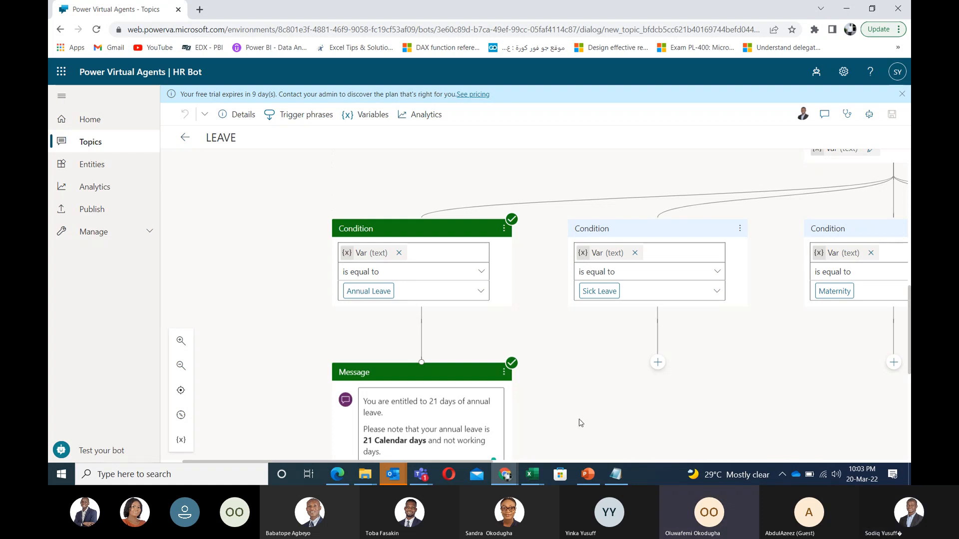
drag(579, 422, 519, 347)
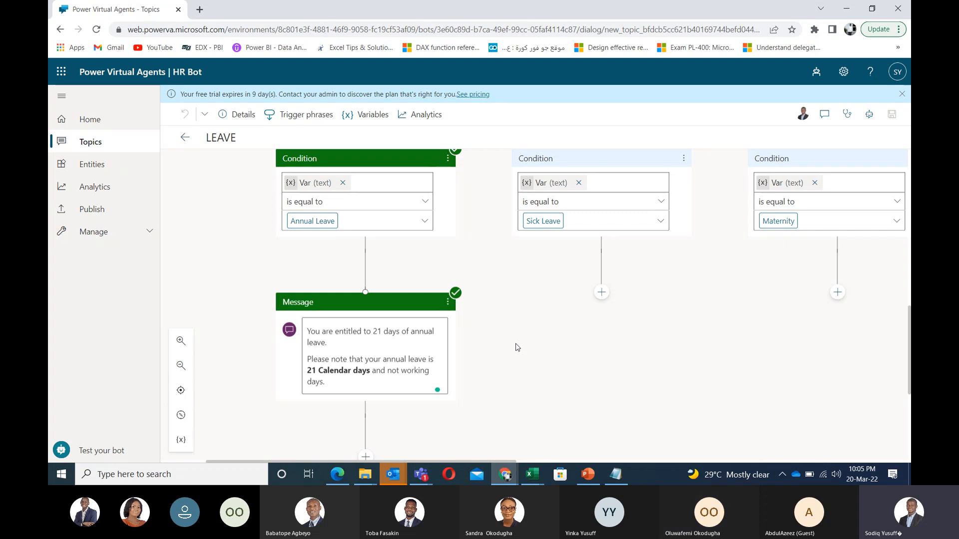
Step: Switch to Microsoft Teams, search the apps for "power virt" and open Power Virtual Agents
click(418, 478)
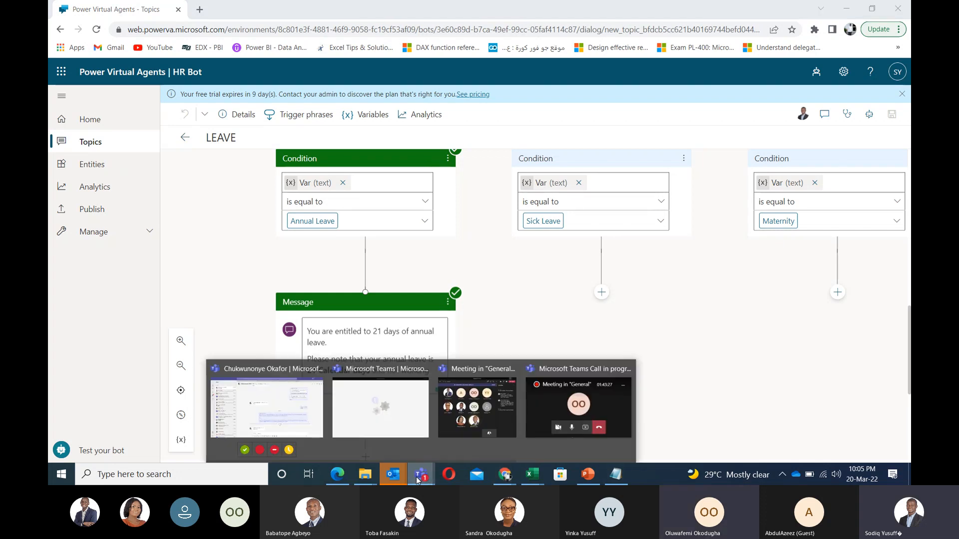
click(325, 426)
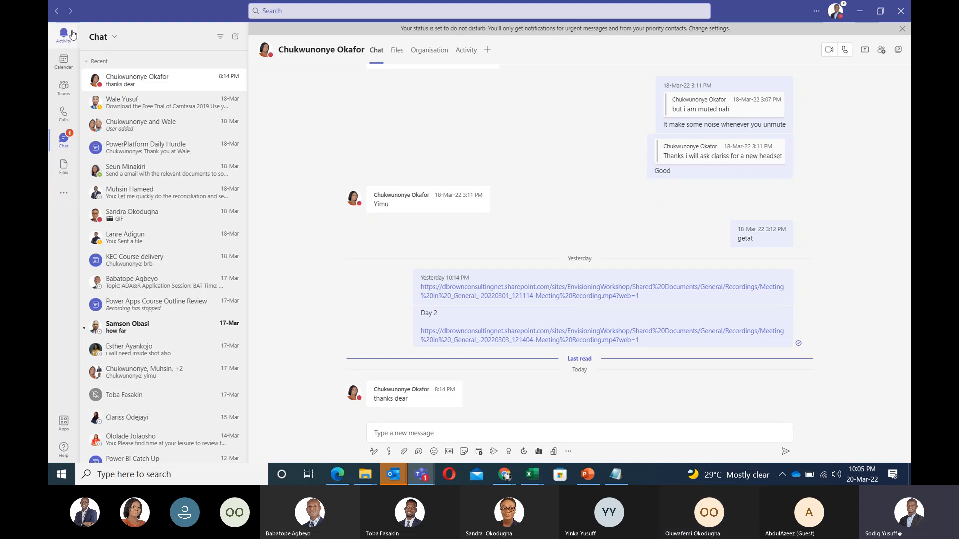
click(64, 197)
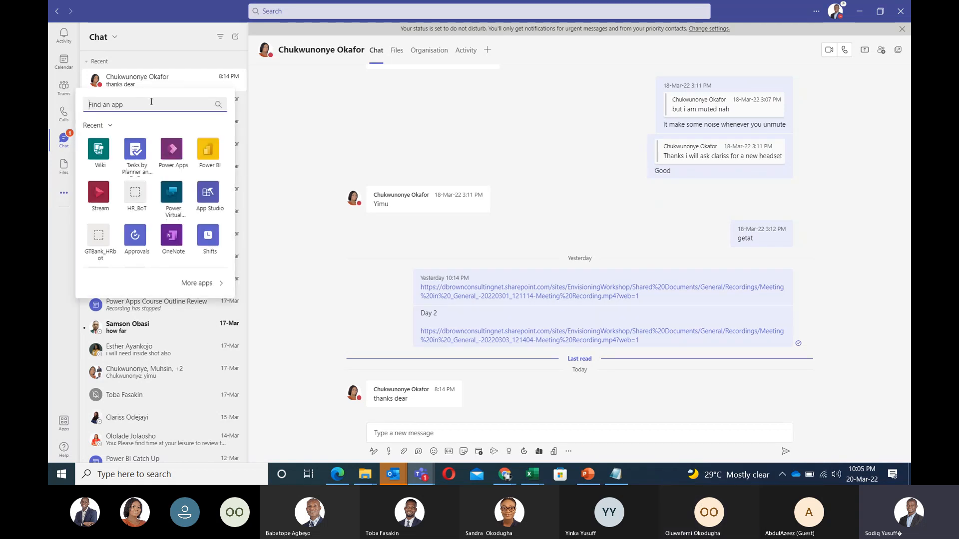
text(power)
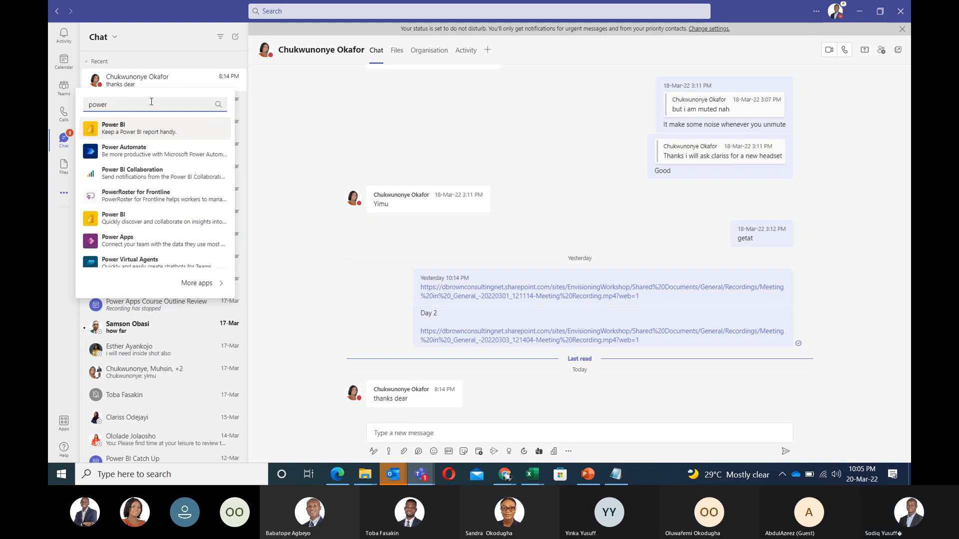
text( virt)
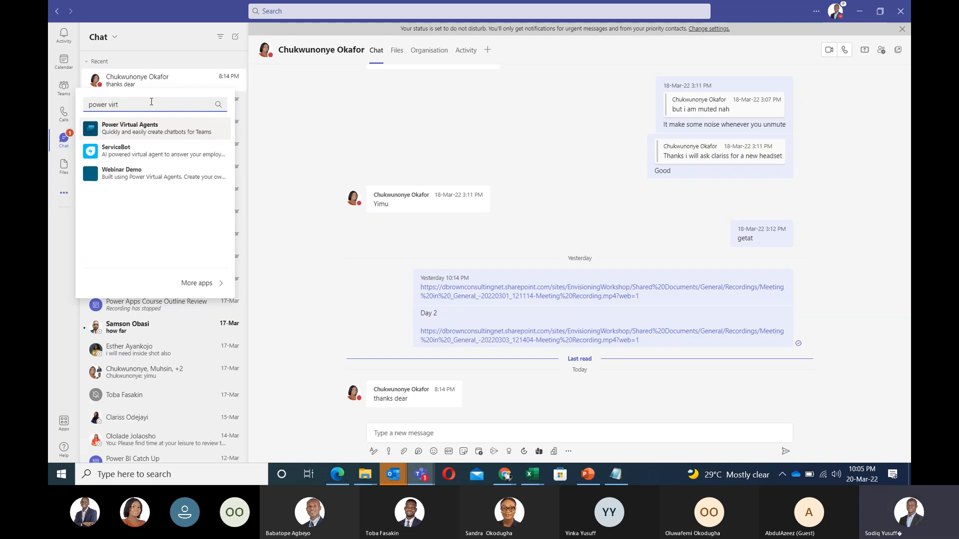
click(168, 136)
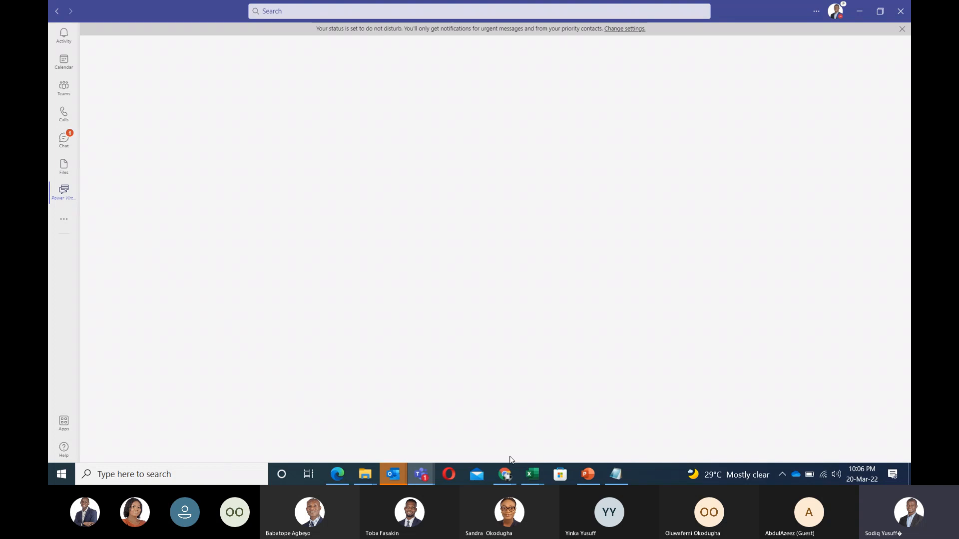
Step: Return to the HR Bot in Chrome, open the Greeting topic and examine its introduction message and the message listing supported subjects
click(502, 478)
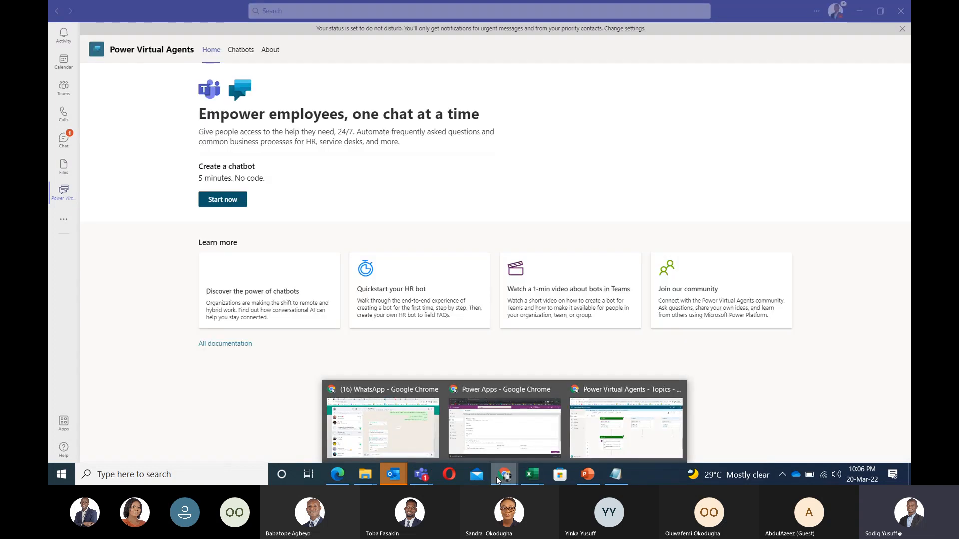
mouse_move(642, 444)
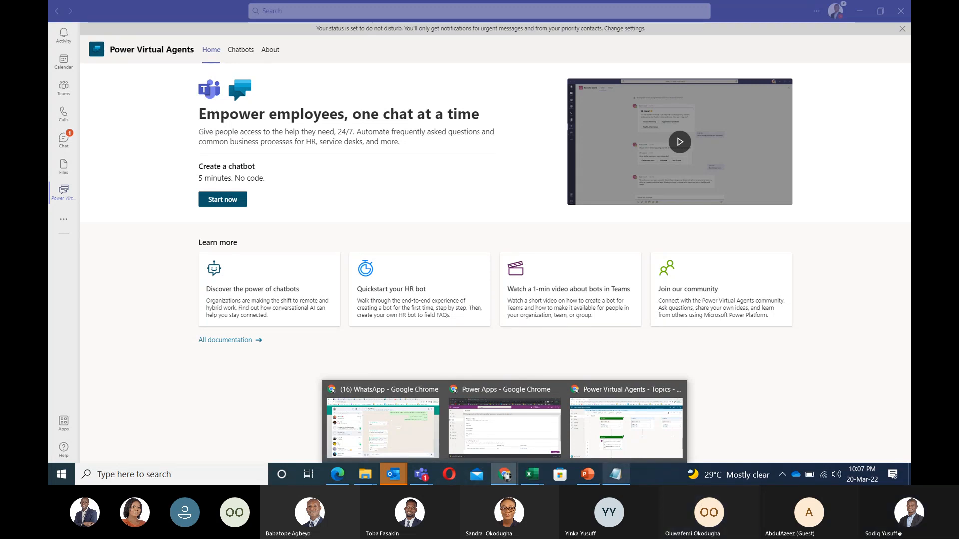
click(627, 444)
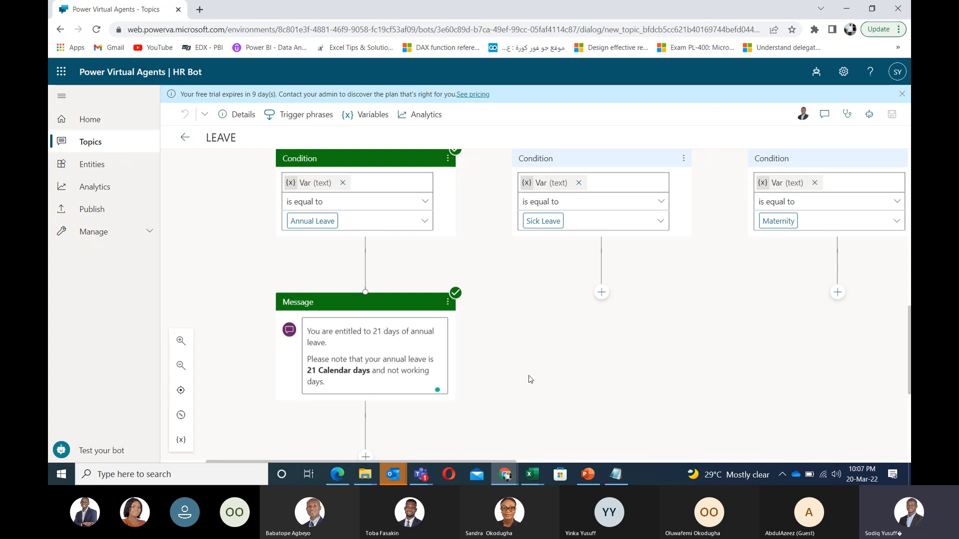
scroll(529, 379, up, 3)
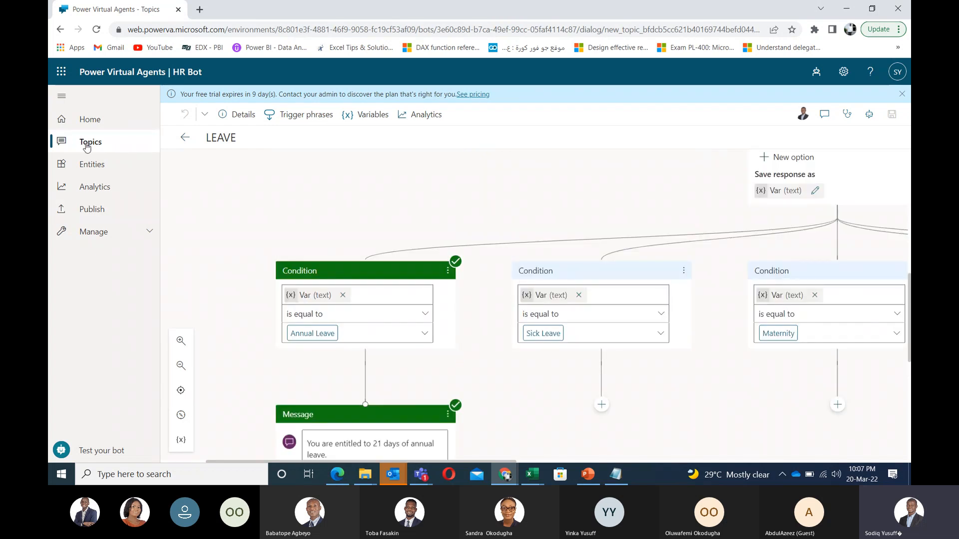
click(87, 144)
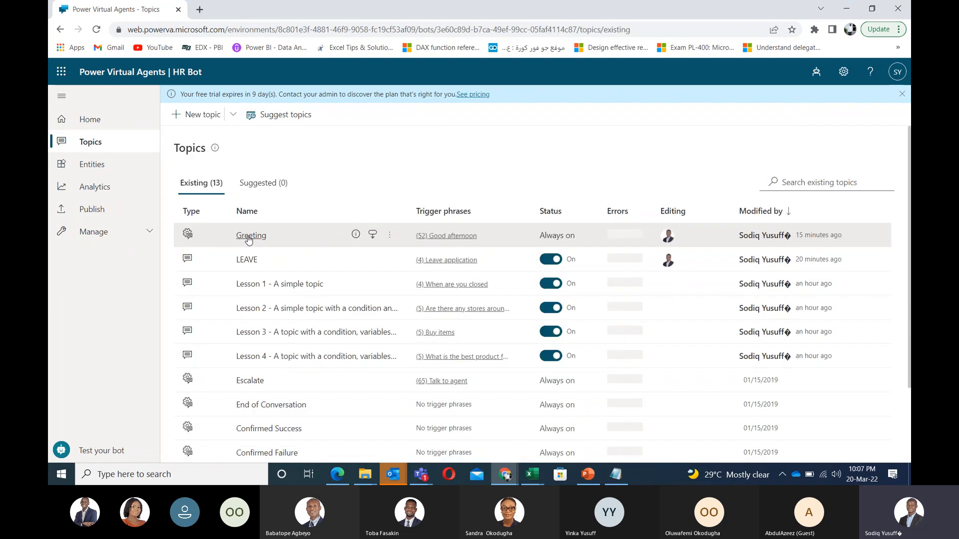
click(247, 239)
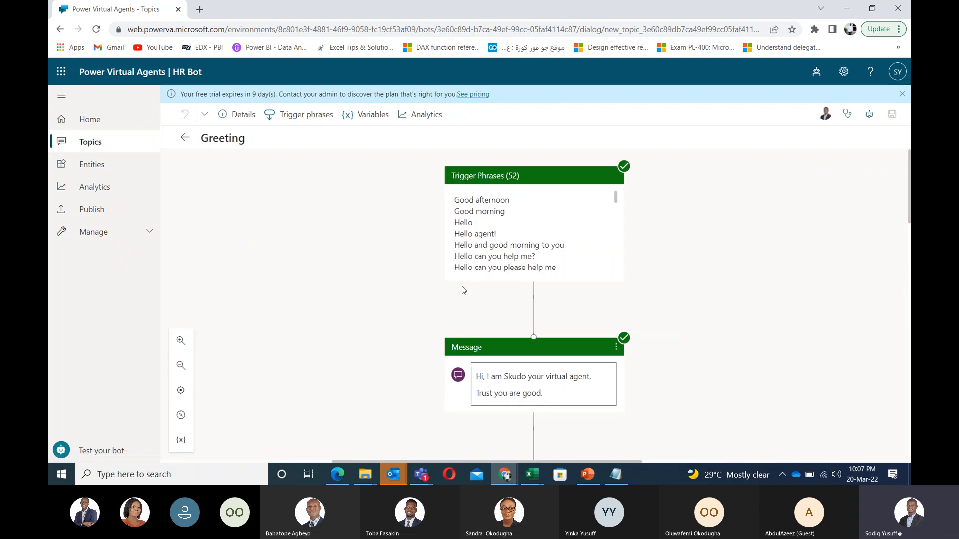
click(541, 384)
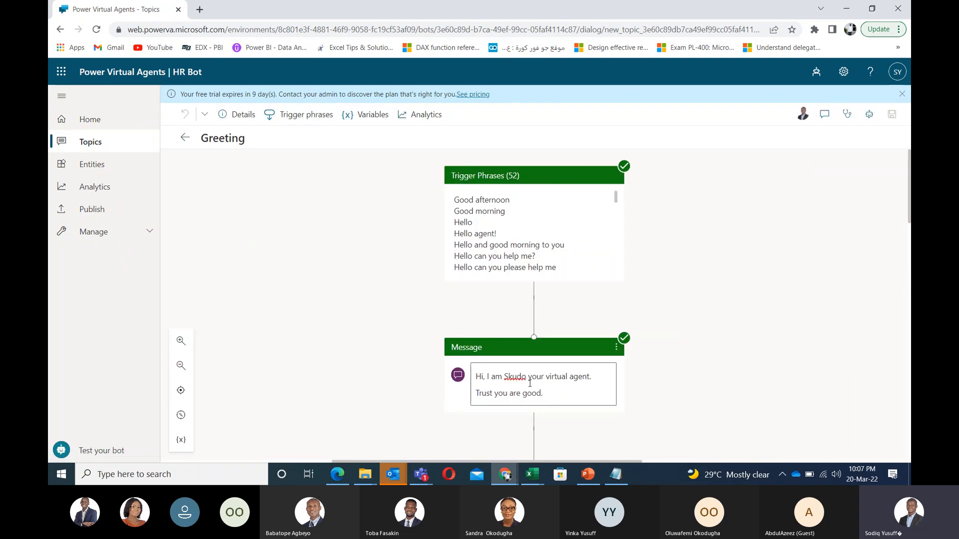
click(529, 378)
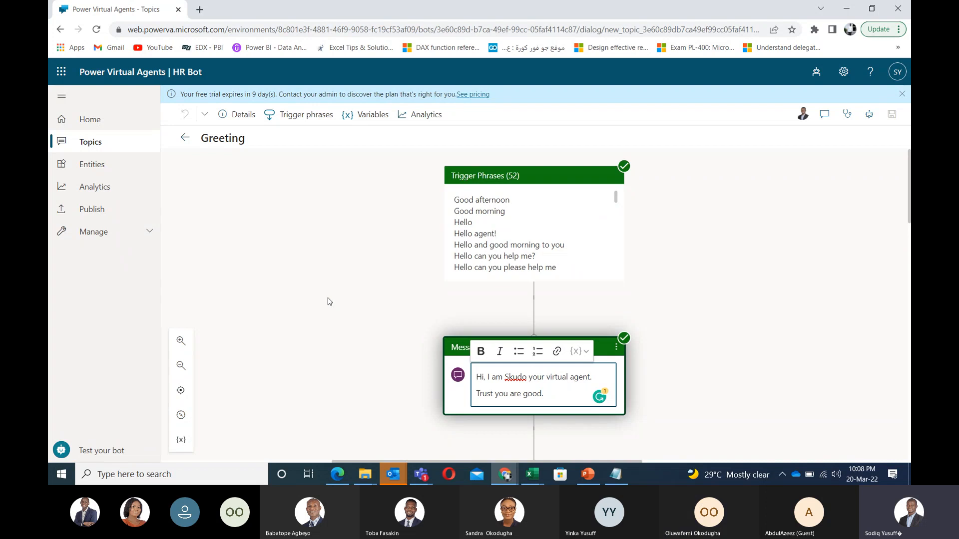
scroll(343, 289, down, 2)
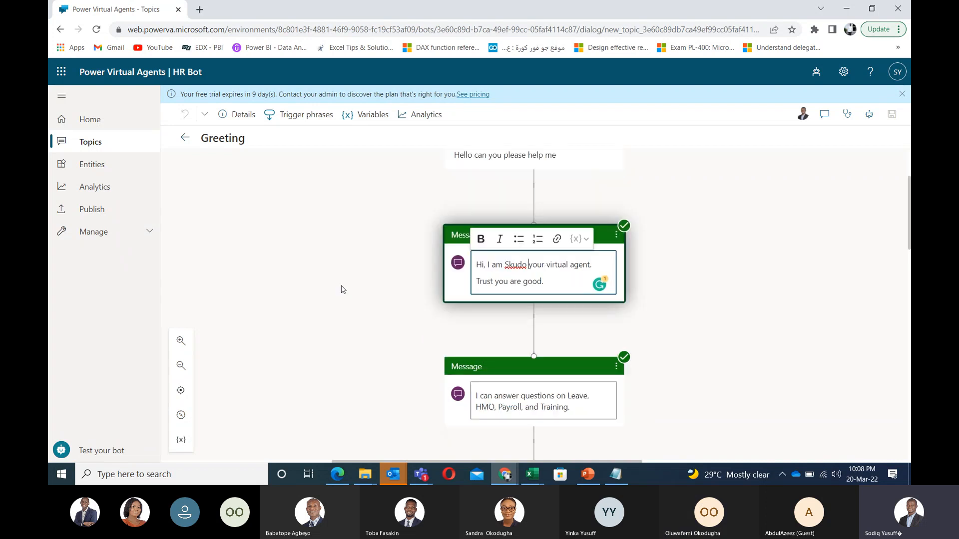
Step: View the HR Bot's Publish page with its sharing and channel options, and return to the bot's Home page
click(87, 210)
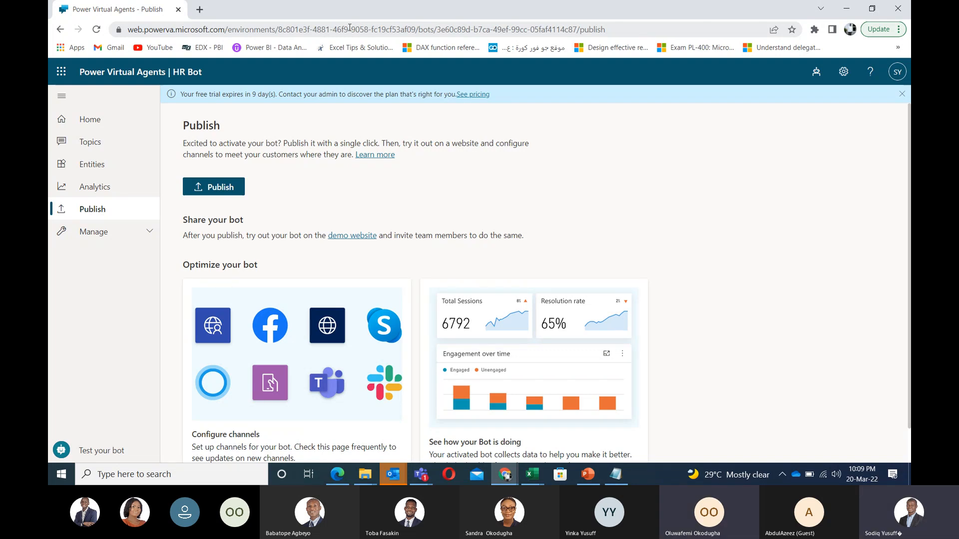
click(90, 124)
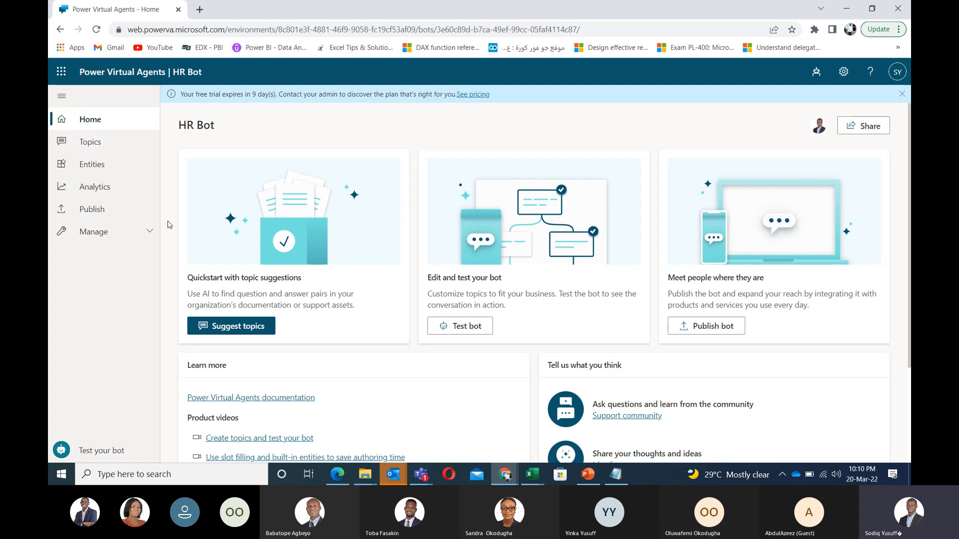
Step: Switch to the "General" meeting window in Microsoft Teams and mute the microphone
click(421, 474)
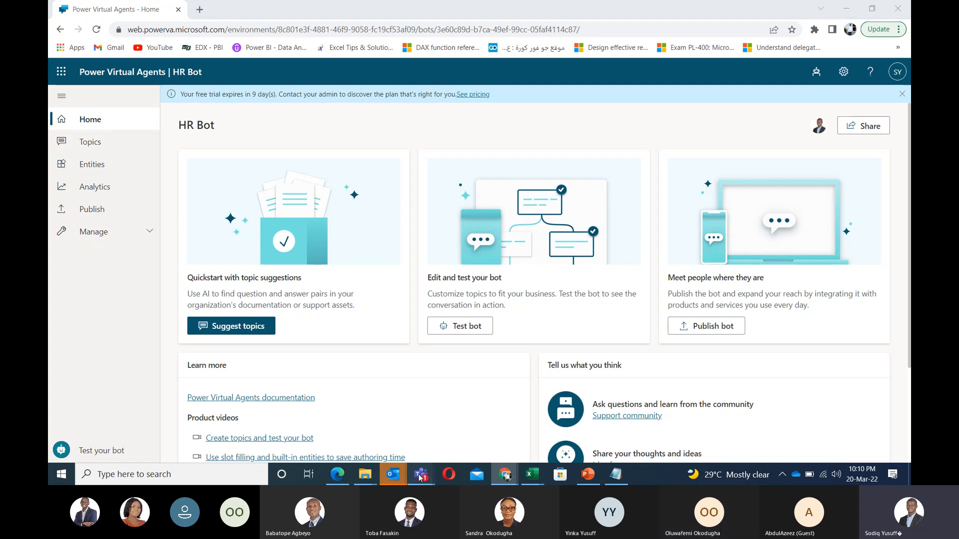
click(477, 418)
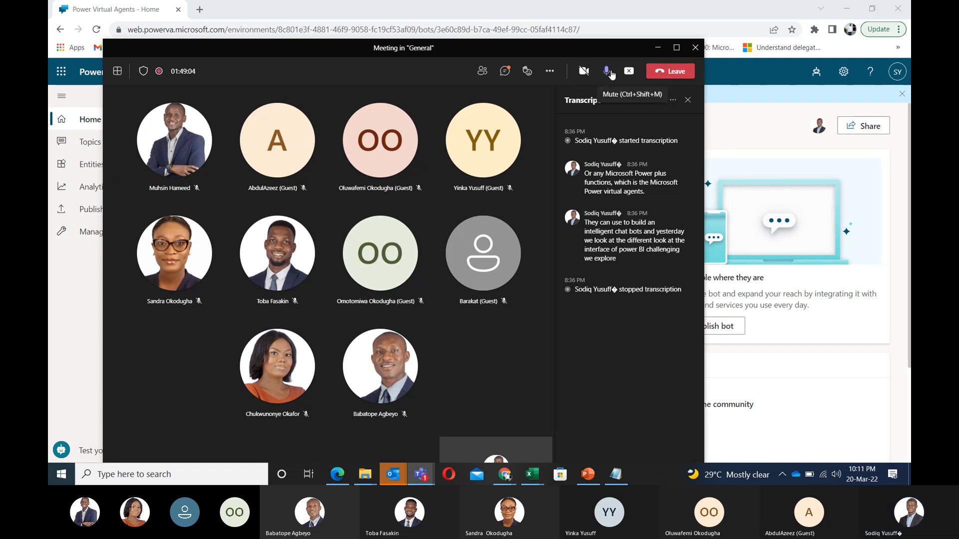
click(608, 72)
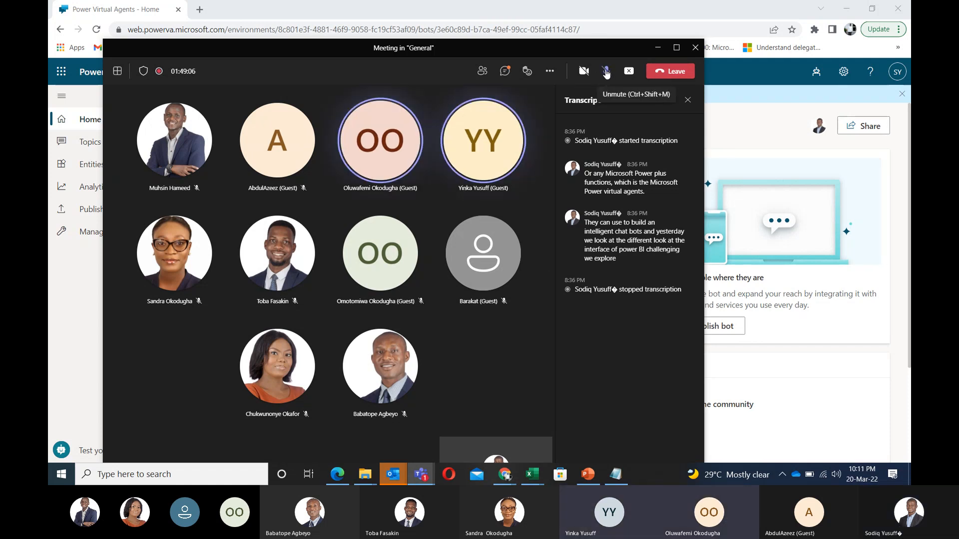